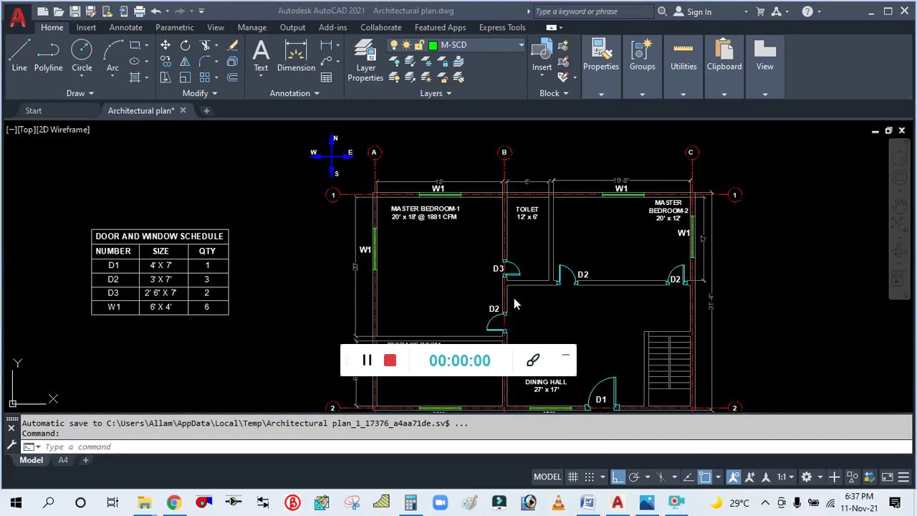
Zoom the plan in on Master Bedroom-1 and its 20' x 18' @ 1881 CFM label.
left_click(565, 356)
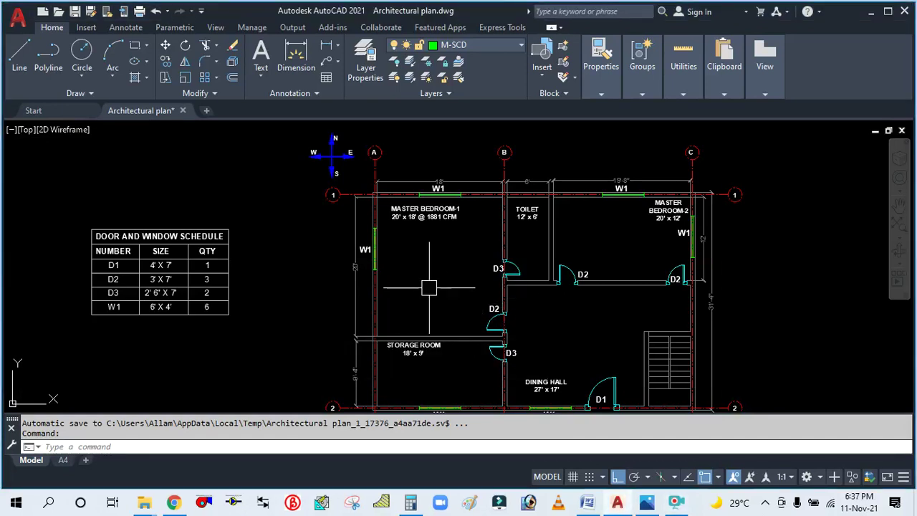
scroll(417, 295, "down", 3)
scroll(415, 273, "up", 5)
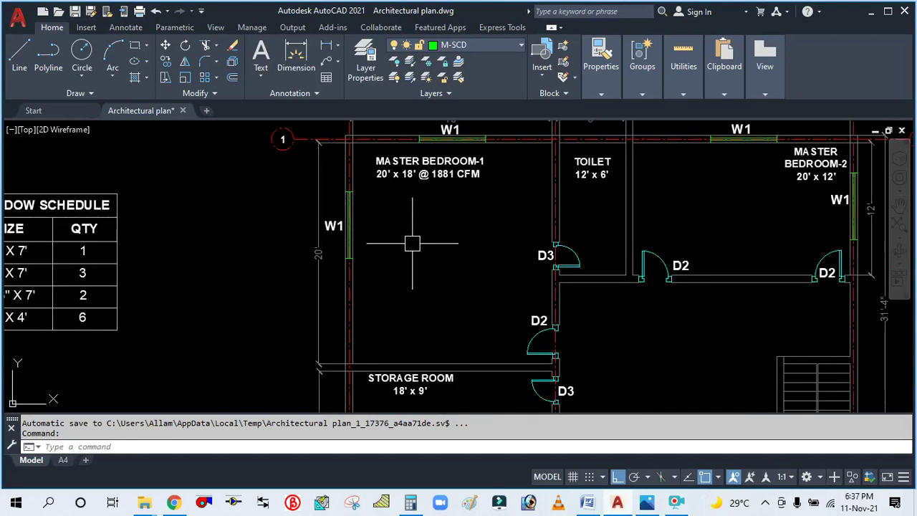
scroll(414, 248, "down", 3)
scroll(415, 251, "up", 4)
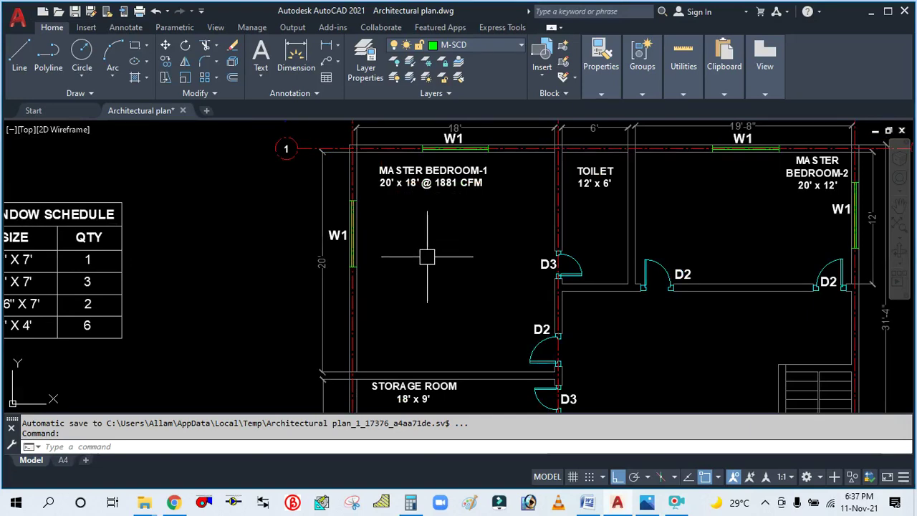
scroll(429, 273, "down", 4)
scroll(423, 265, "up", 8)
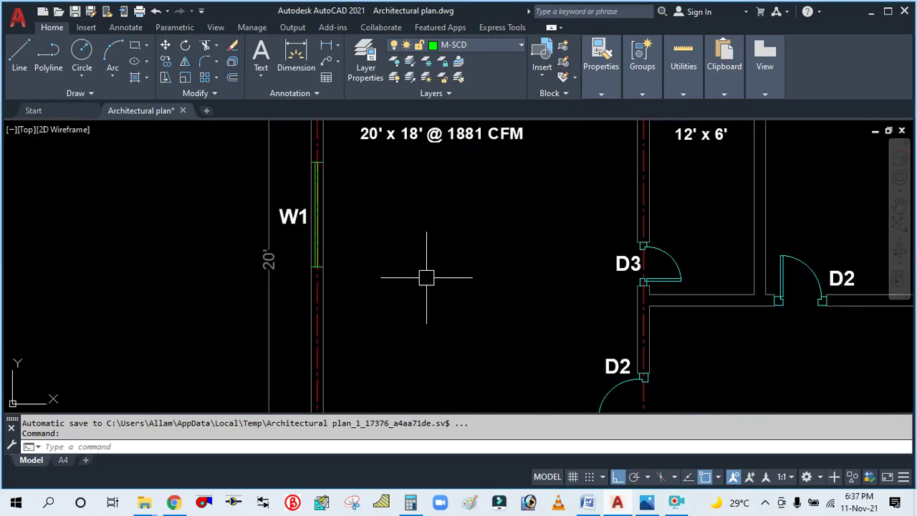
scroll(424, 272, "down", 4)
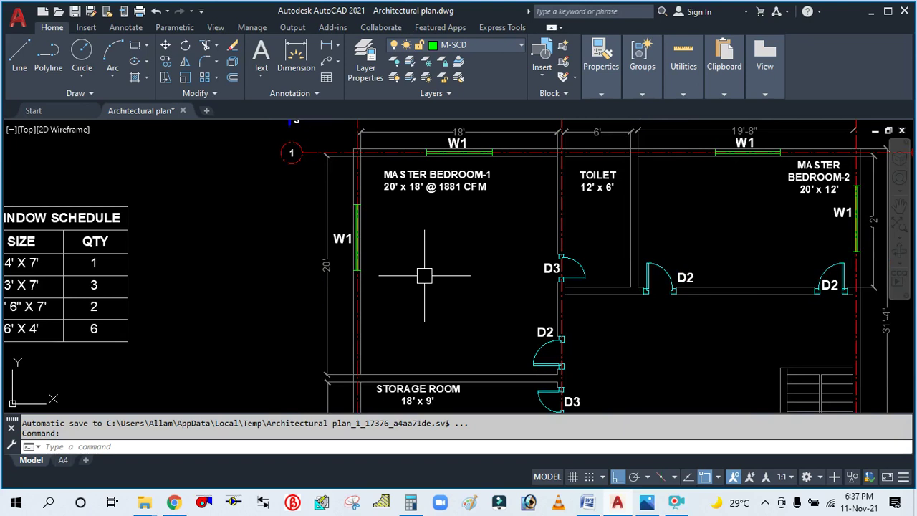
scroll(433, 284, "down", 4)
scroll(433, 285, "up", 4)
scroll(403, 229, "up", 3)
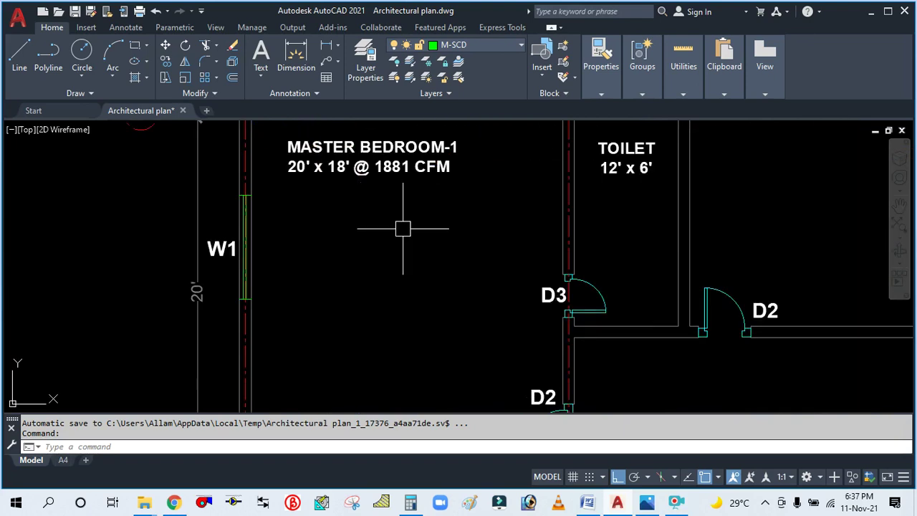
scroll(388, 250, "down", 2)
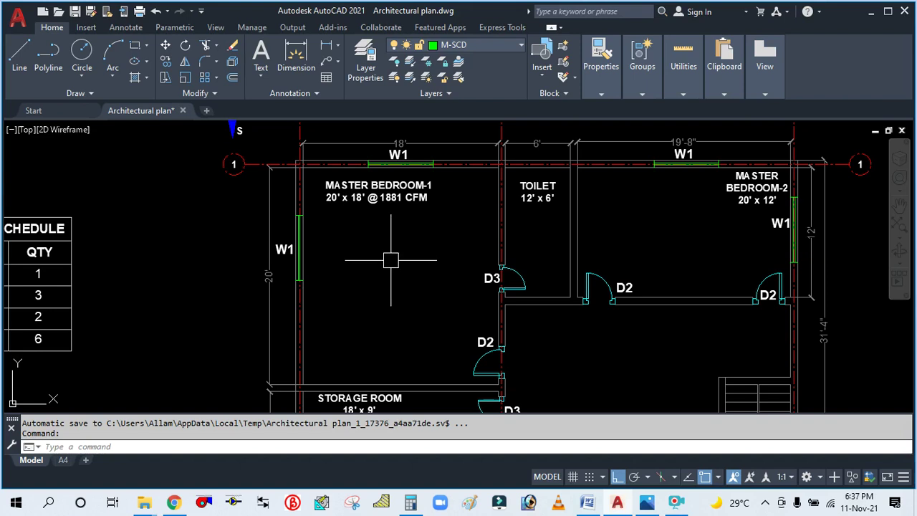
type("p")
key("Return")
left_click_drag(395, 274, 351, 260)
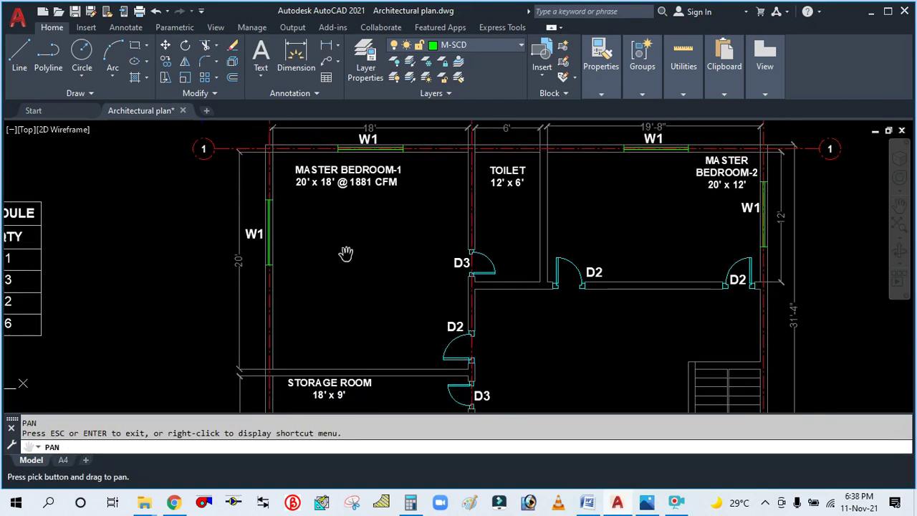
scroll(344, 254, "down", 3)
scroll(326, 248, "up", 4)
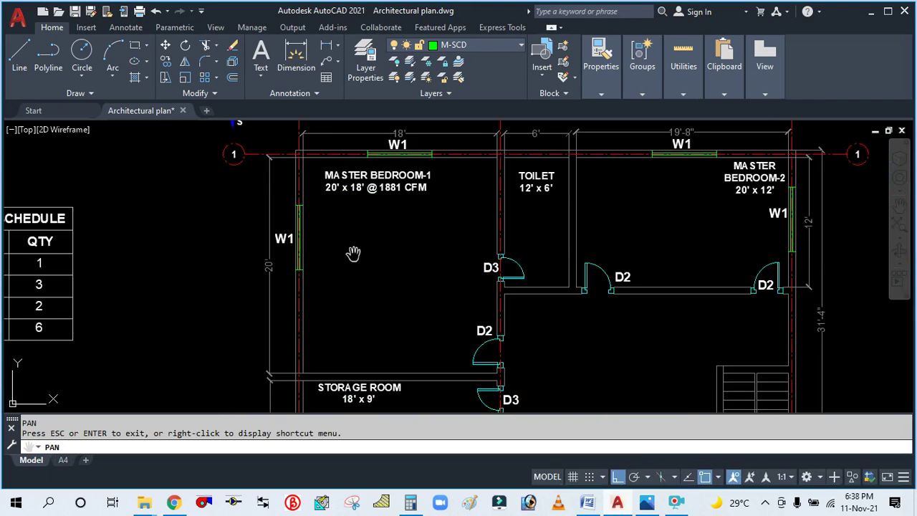
scroll(353, 253, "down", 2)
scroll(319, 227, "up", 2)
scroll(296, 200, "up", 3)
scroll(395, 239, "down", 4)
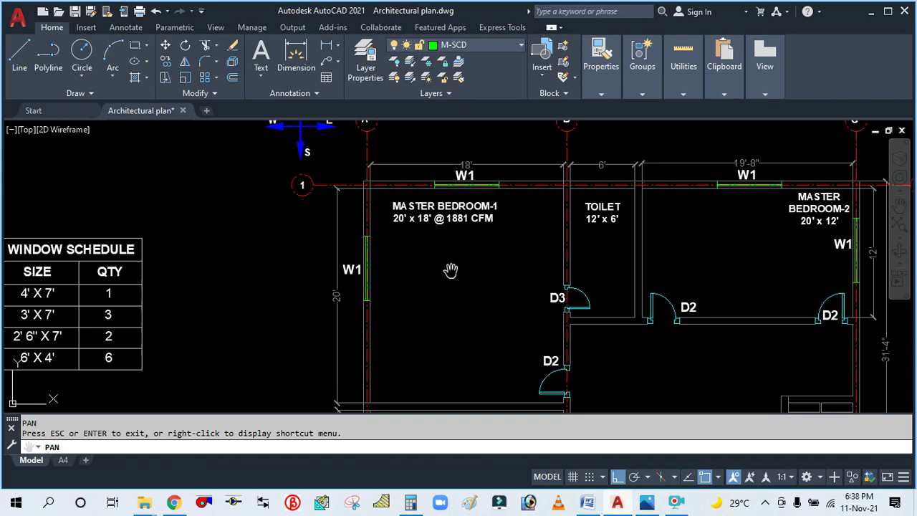
scroll(438, 263, "down", 6)
scroll(439, 209, "up", 6)
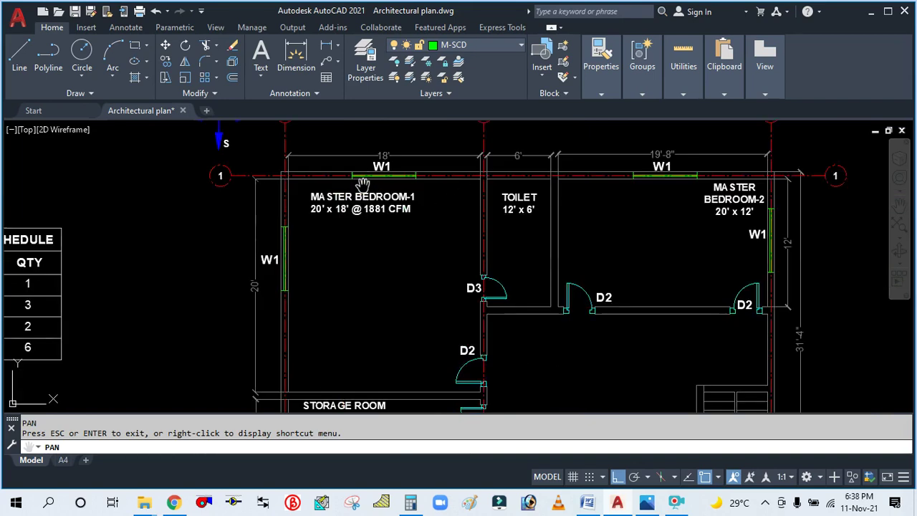
scroll(364, 191, "down", 2)
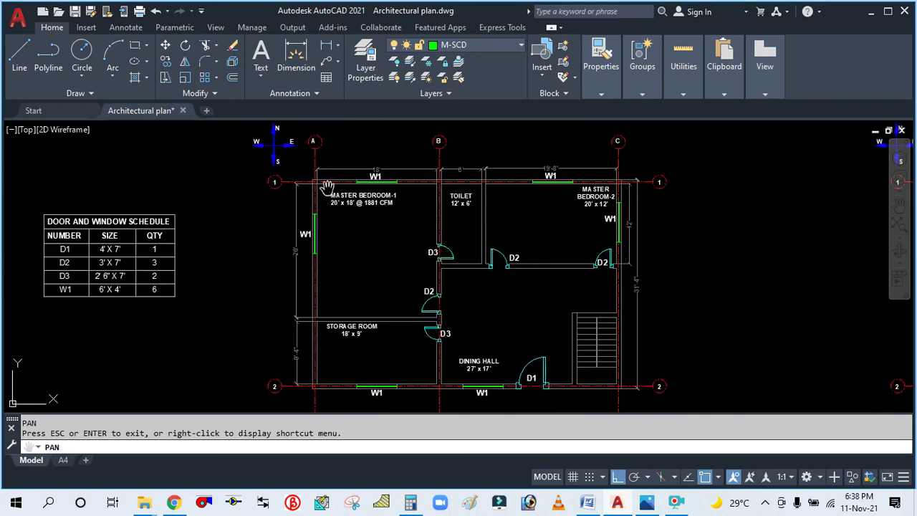
scroll(376, 203, "up", 2)
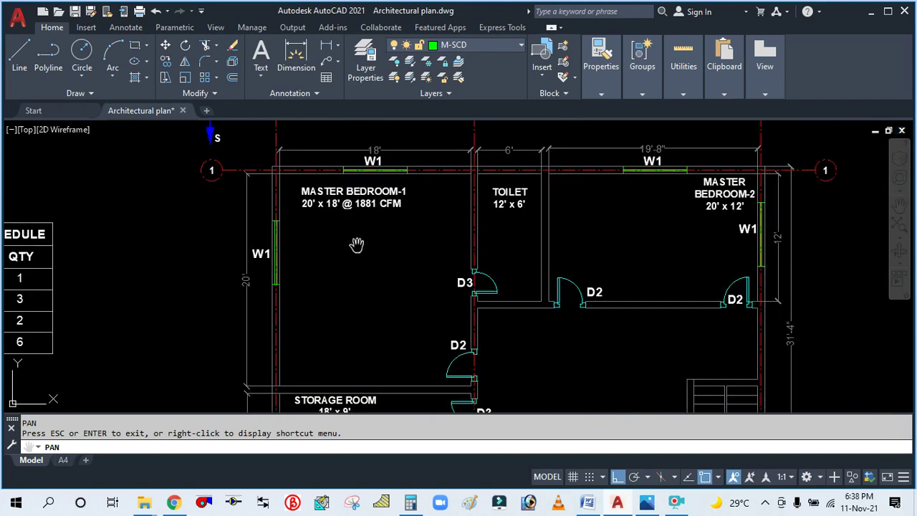
scroll(385, 234, "down", 2)
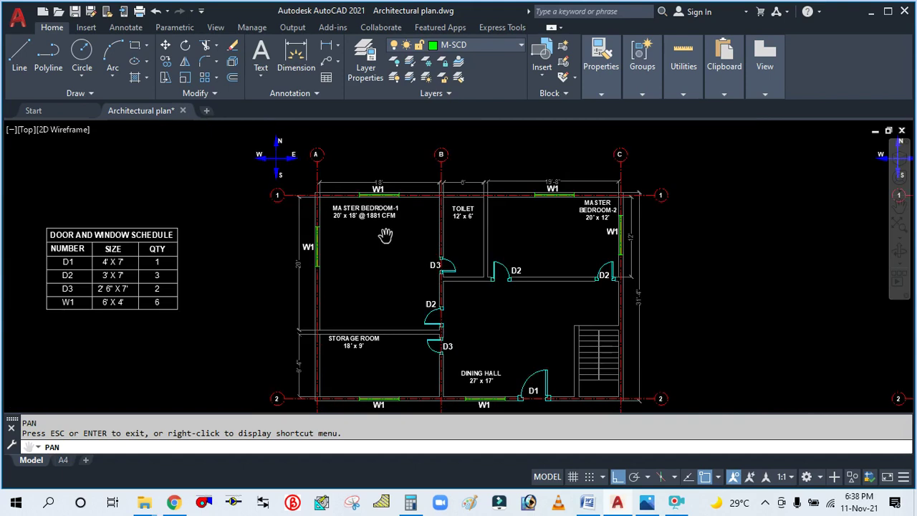
scroll(366, 227, "up", 2)
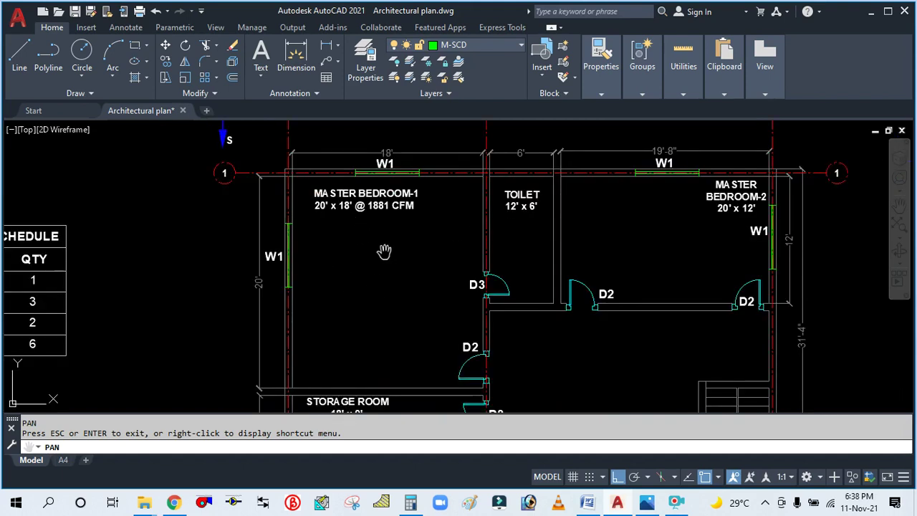
scroll(391, 249, "down", 2)
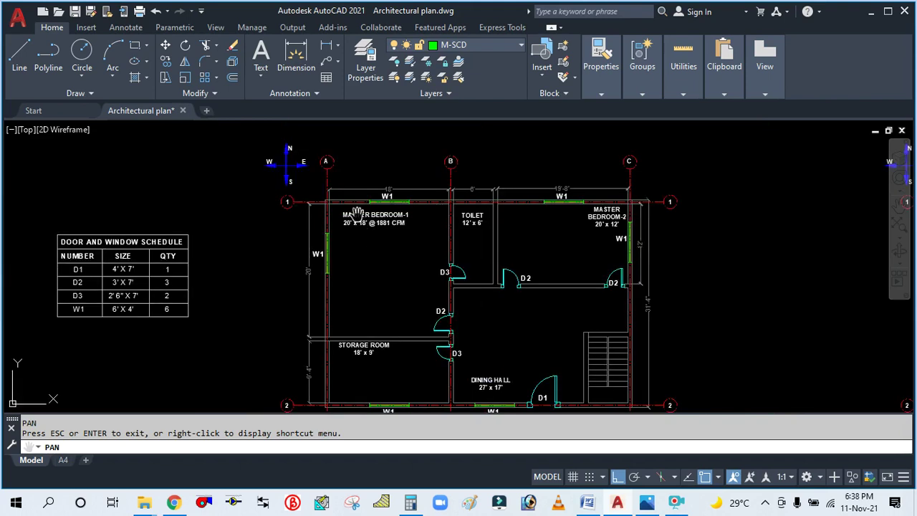
scroll(358, 211, "up", 4)
scroll(374, 221, "down", 3)
scroll(375, 240, "up", 3)
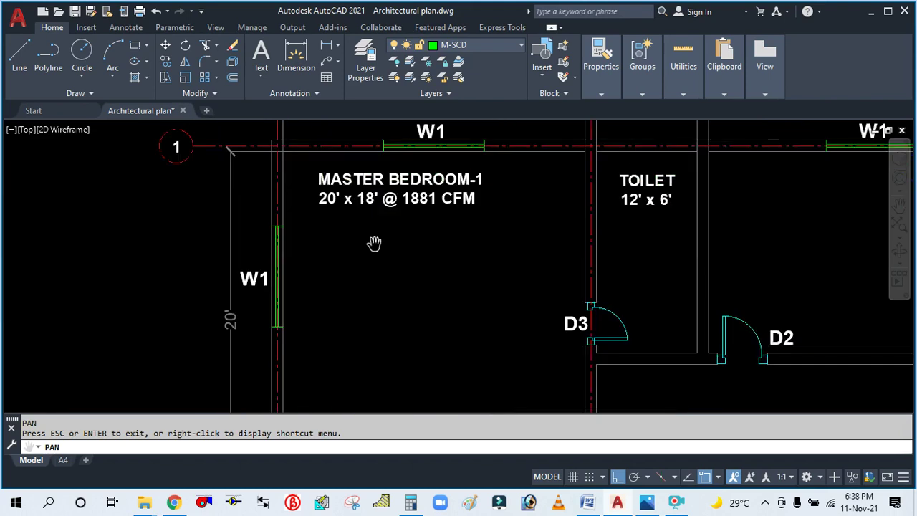
scroll(363, 256, "down", 3)
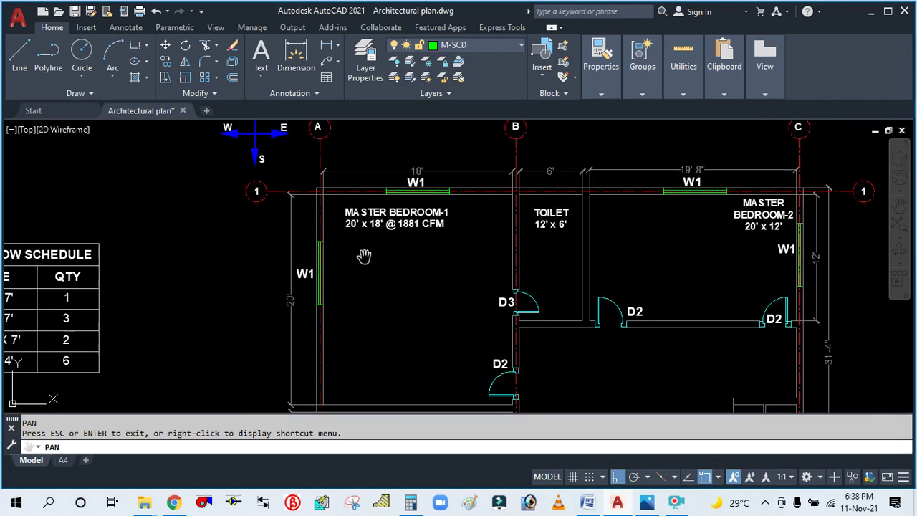
scroll(364, 251, "up", 6)
scroll(387, 236, "down", 2)
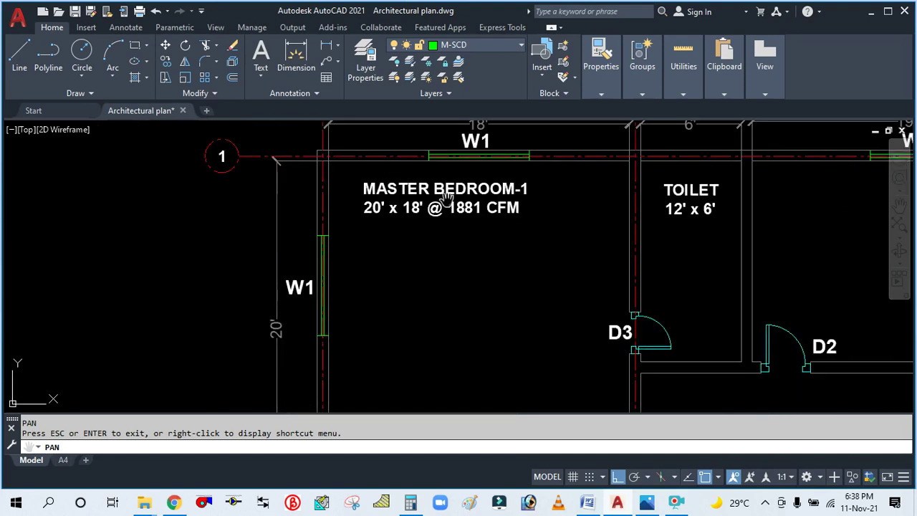
scroll(384, 226, "down", 2)
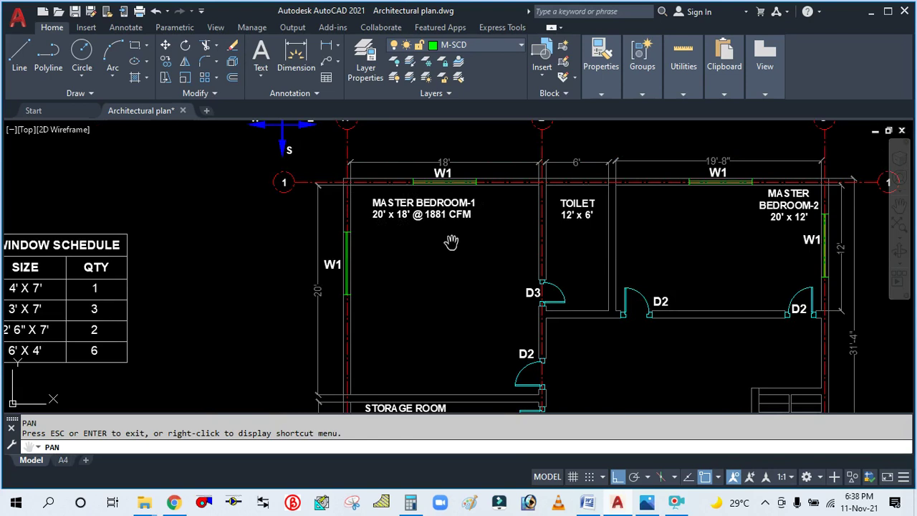
Glance at the Systems Design Report in Word, then reposition the floor plan in AutoCAD.
left_click(589, 503)
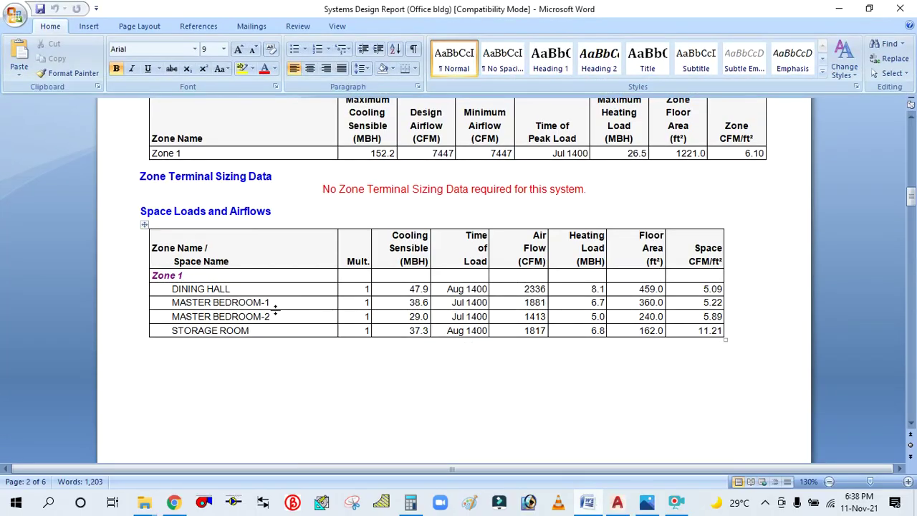
scroll(275, 310, "up", 3)
scroll(266, 323, "down", 2)
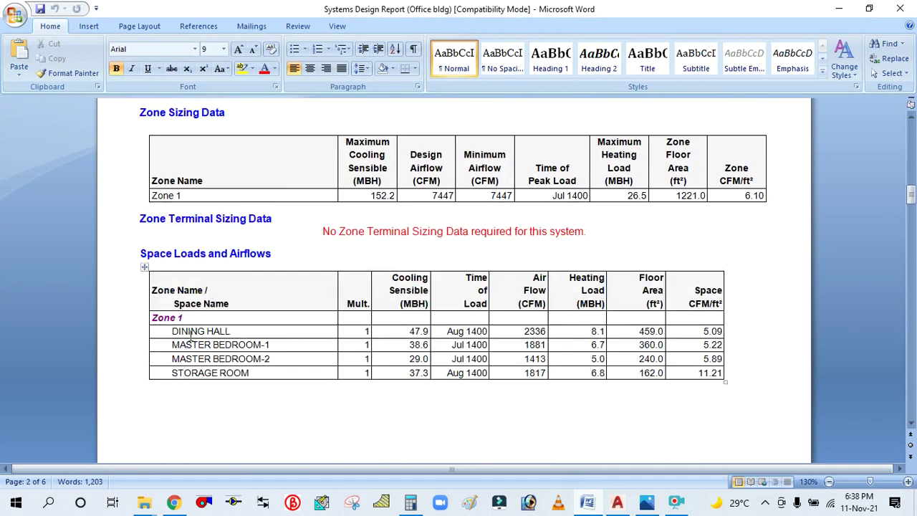
left_click(615, 503)
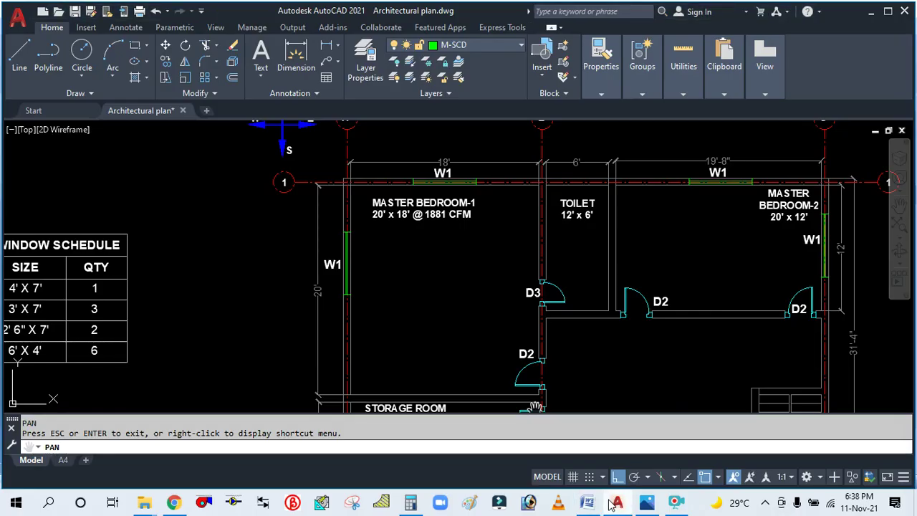
scroll(424, 256, "down", 5)
scroll(420, 230, "up", 5)
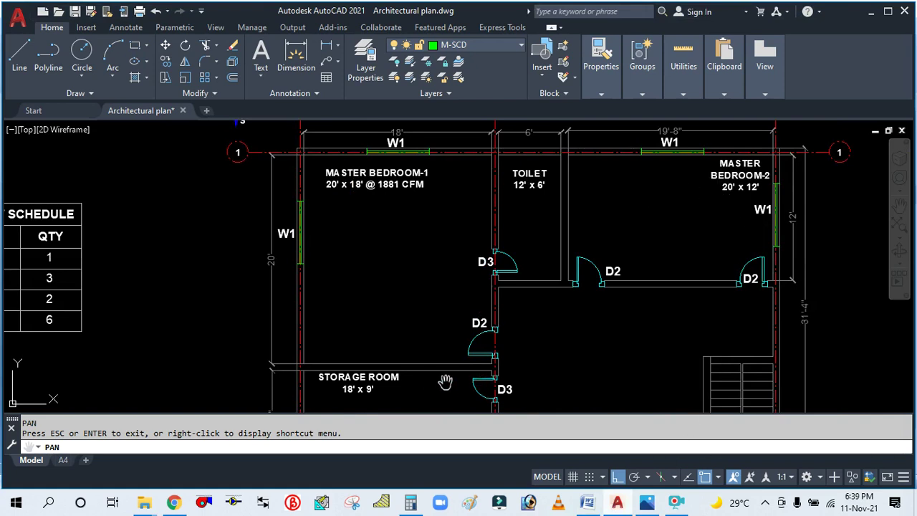
mouse_move(561, 378)
left_mouse_down()
mouse_move(547, 296)
mouse_move(534, 304)
mouse_move(558, 360)
left_mouse_up()
Scroll the Word report to the Space Loads and Airflows table showing Master Bedroom-1 at 1881 CFM.
left_click(625, 506)
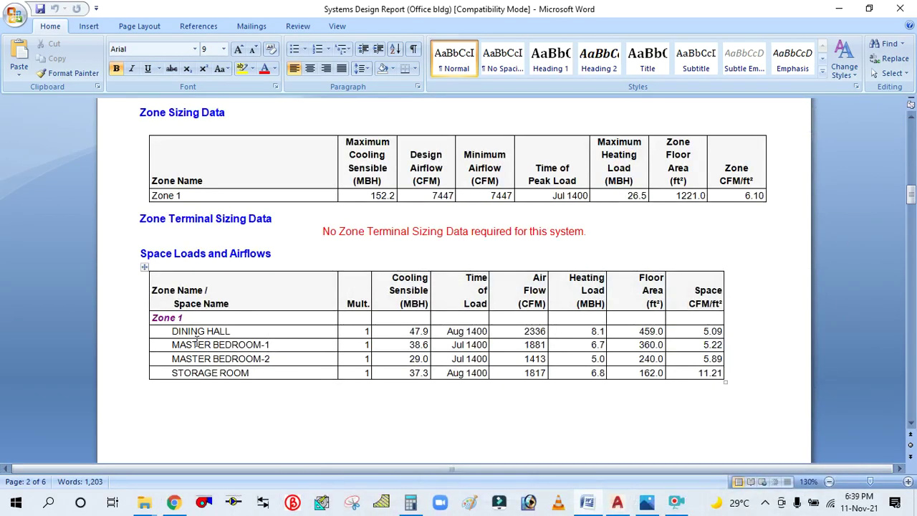
scroll(171, 336, "up", 5)
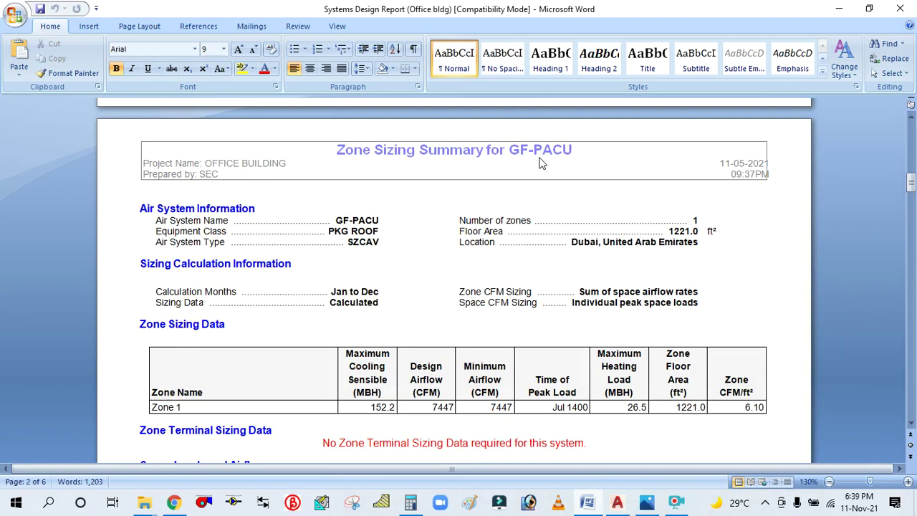
scroll(504, 188, "down", 5)
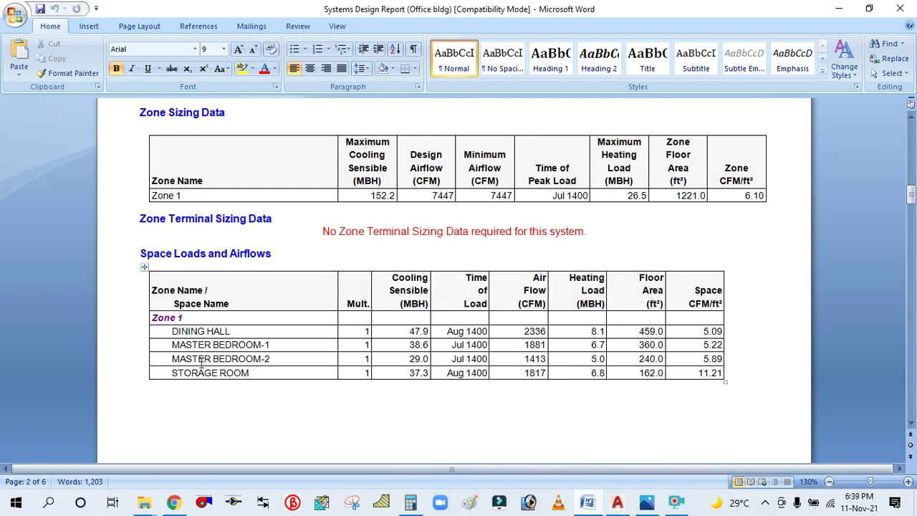
scroll(231, 371, "down", 2)
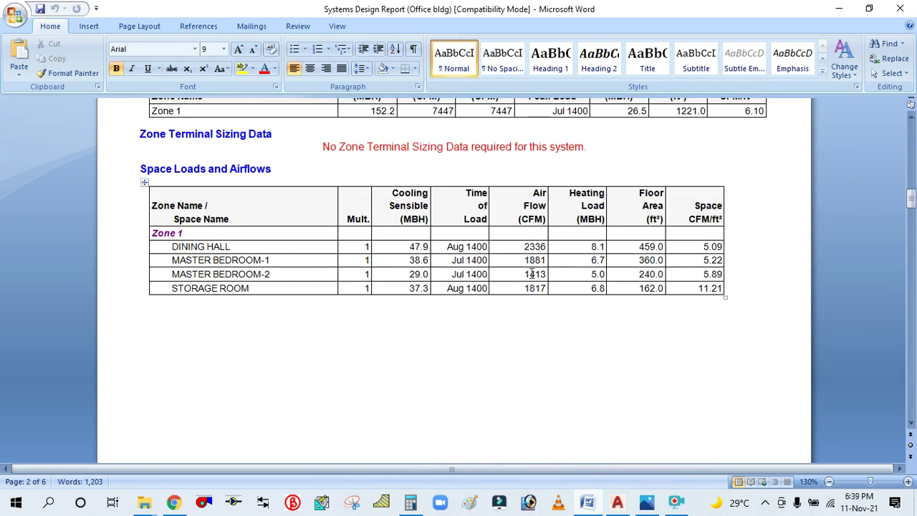
scroll(536, 297, "up", 1)
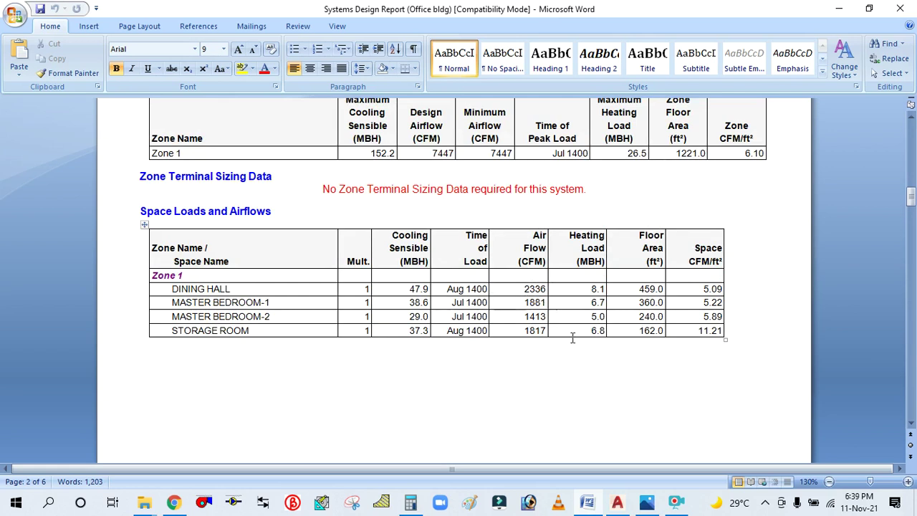
left_click(621, 501)
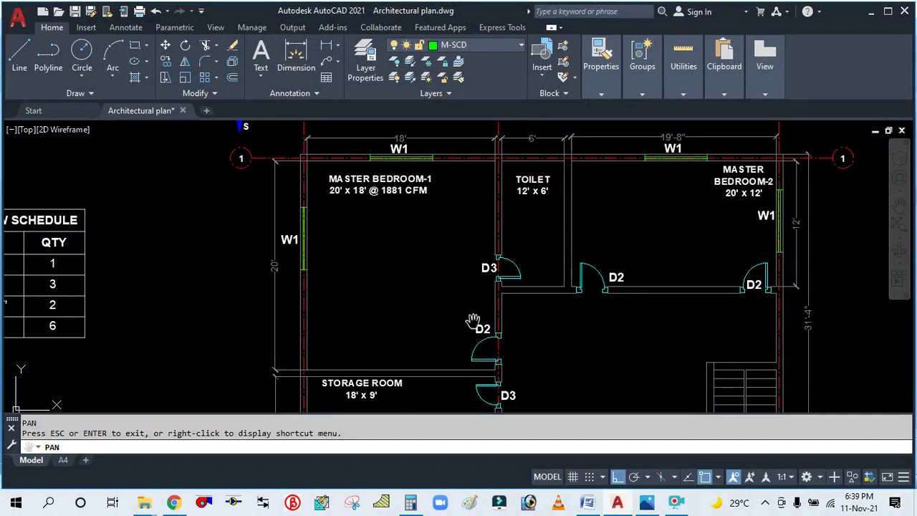
key("Escape")
left_click(380, 190)
double_click(380, 188)
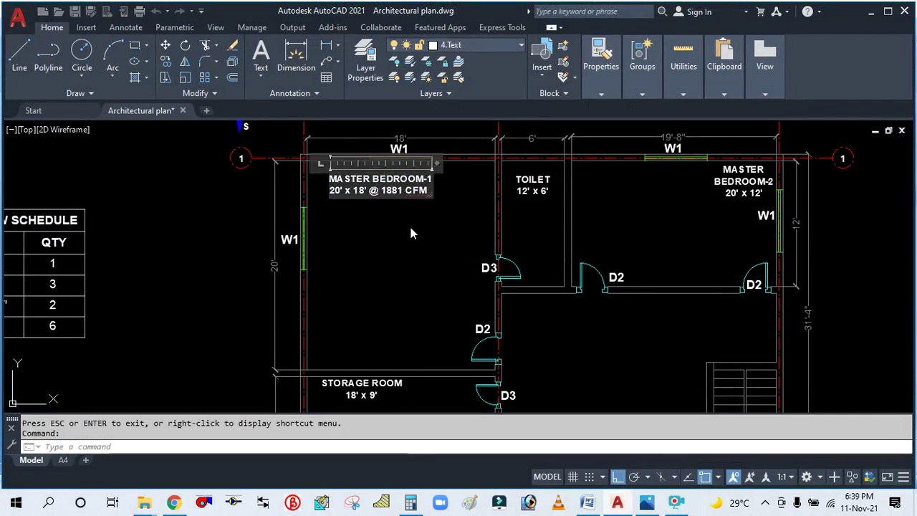
left_click(409, 224)
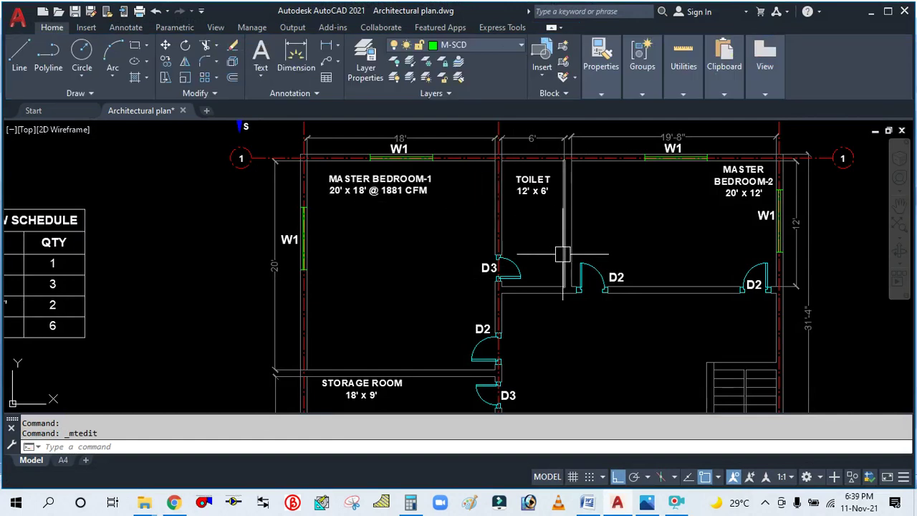
left_click(621, 505)
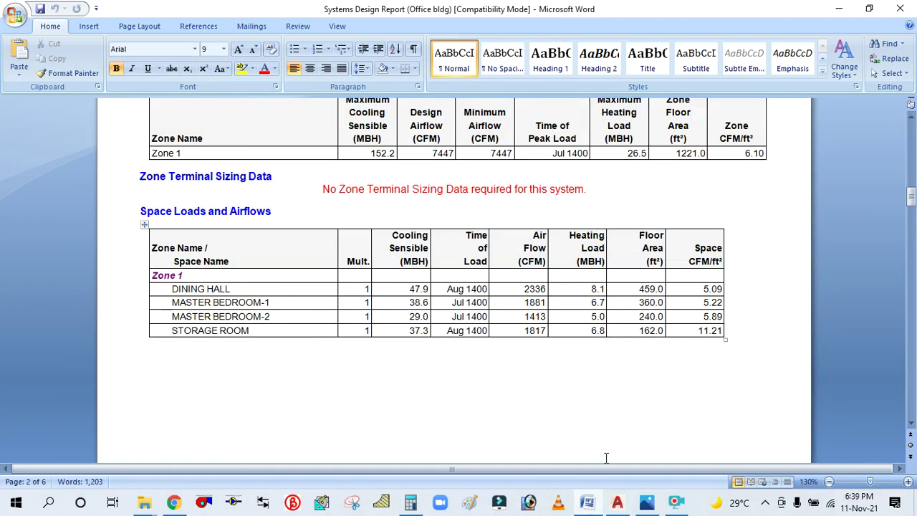
left_click(617, 503)
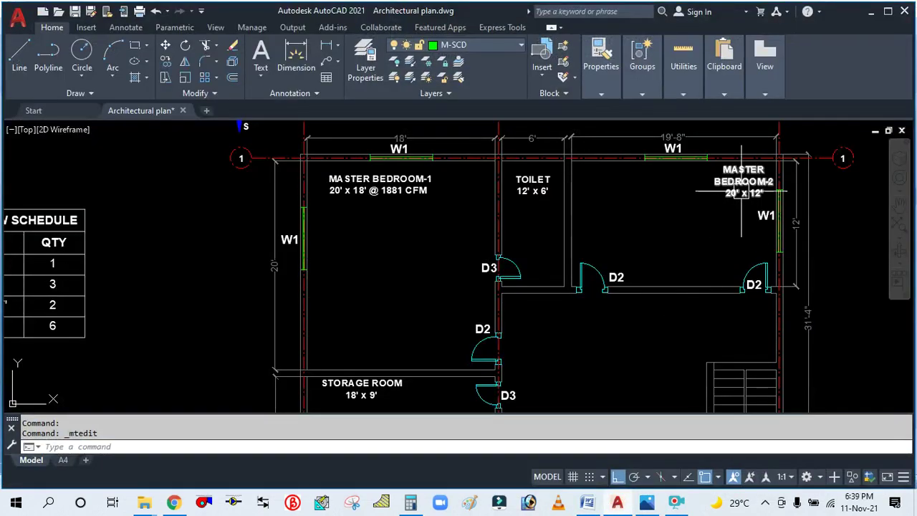
scroll(744, 188, "up", 6)
scroll(643, 280, "down", 4)
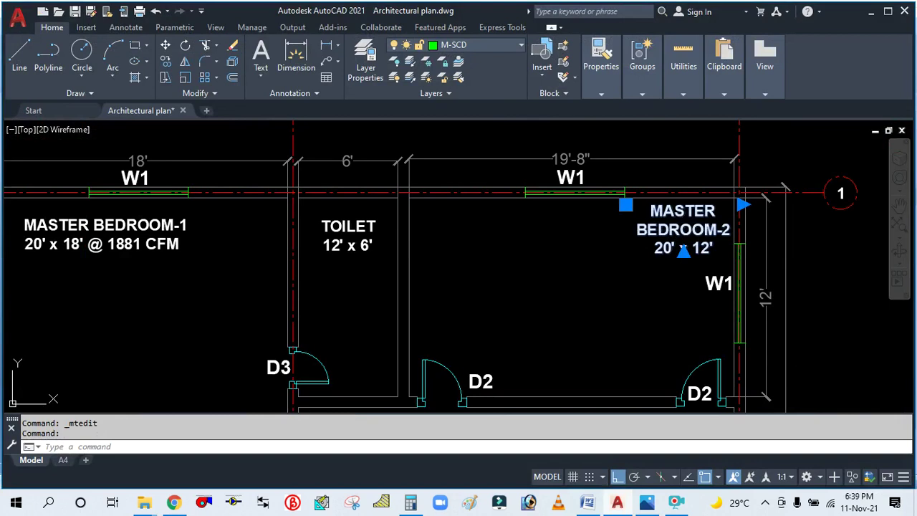
Append '@ 1423 CFM' to the MASTER BEDROOM-2 label, read from the Word report.
double_click(715, 248)
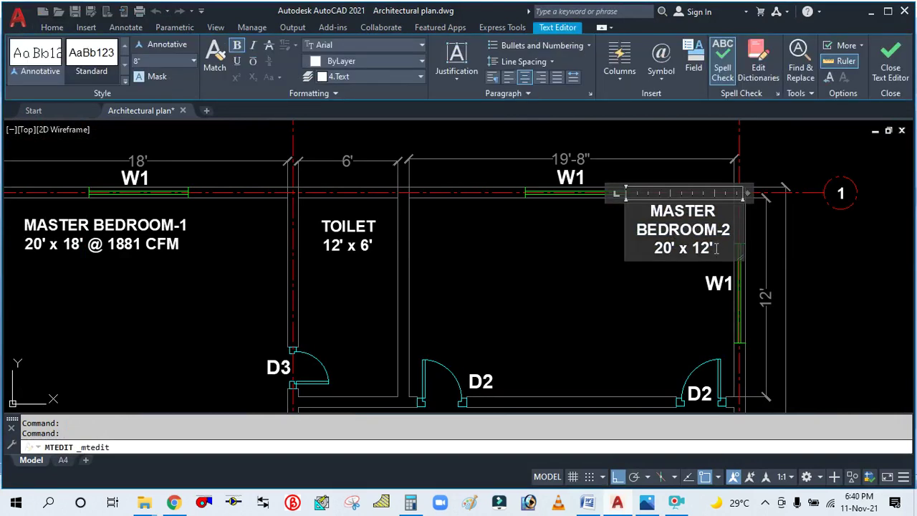
type("@")
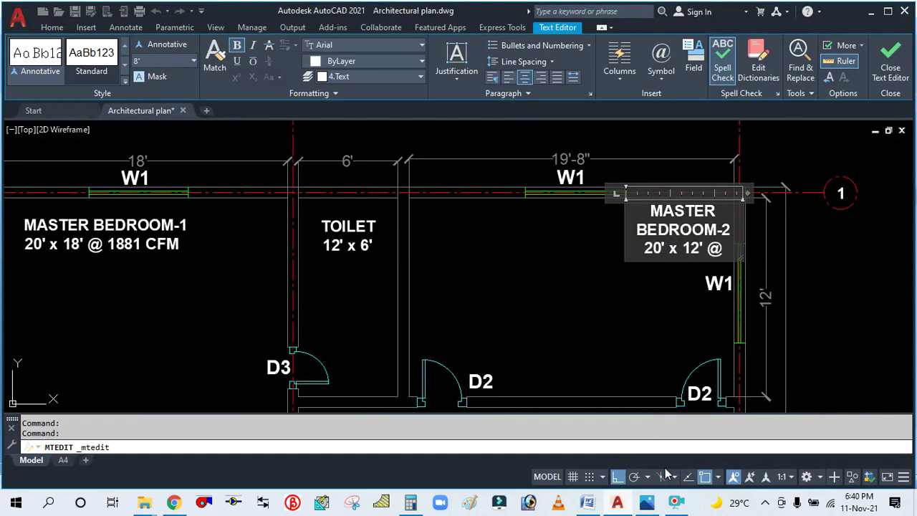
key("alt+Tab")
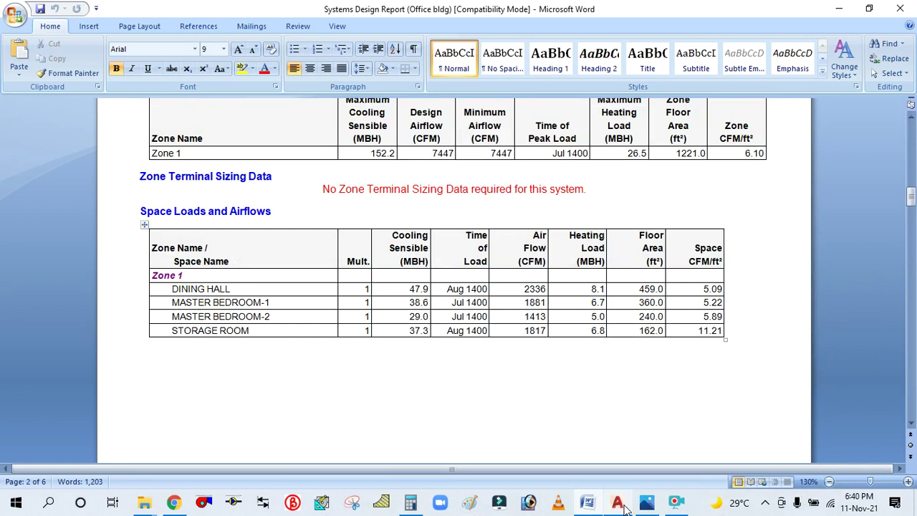
left_click(622, 504)
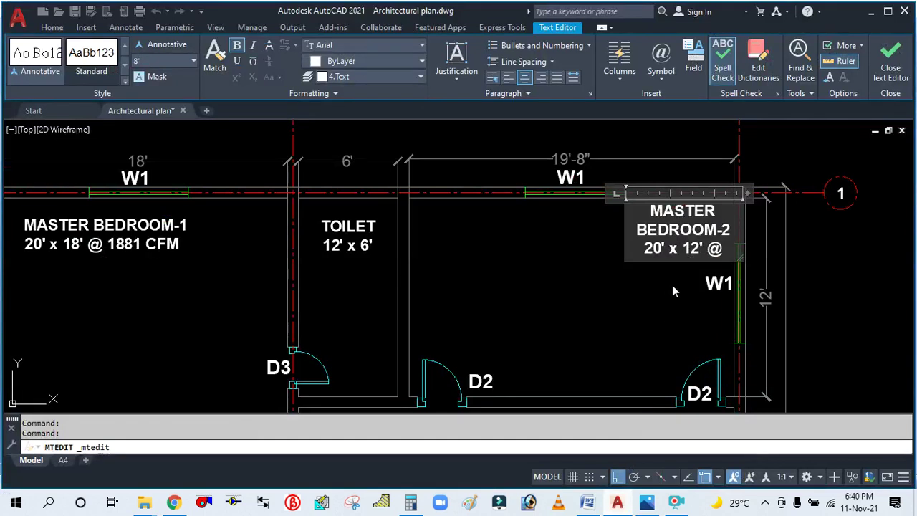
type("1423")
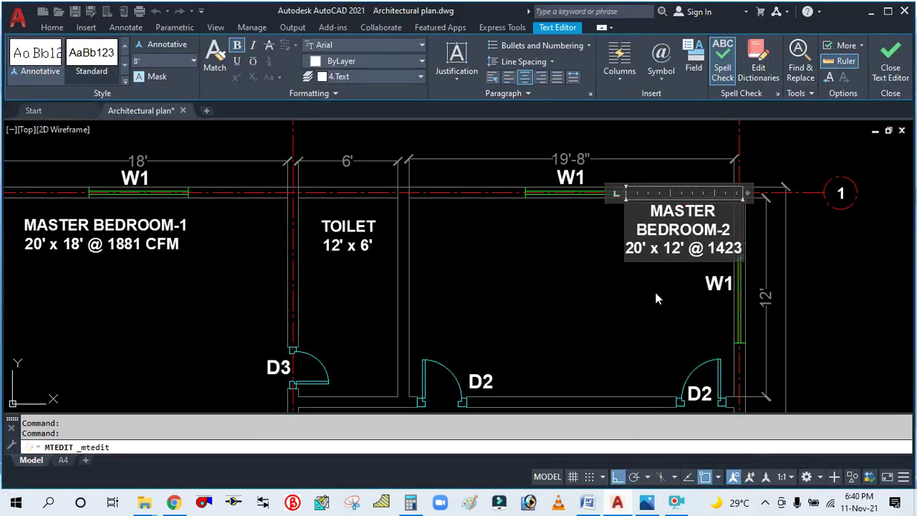
type(" CFM")
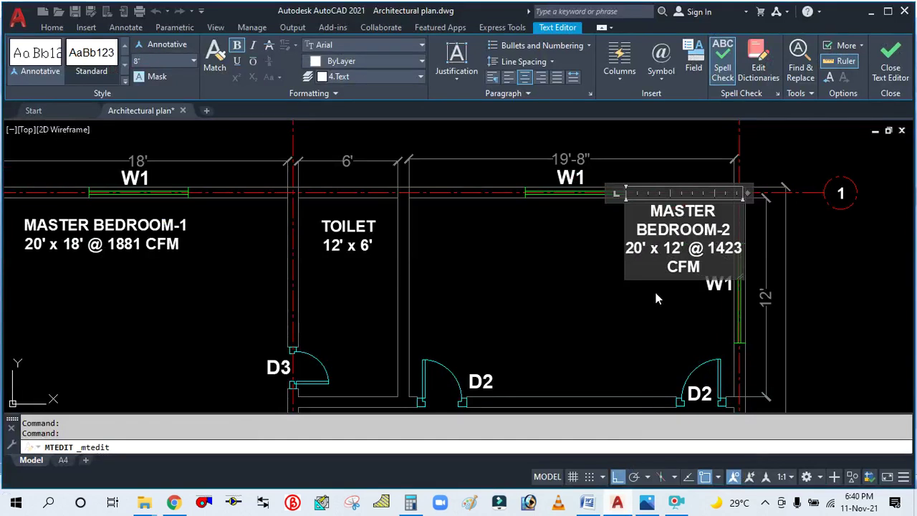
left_click(652, 300)
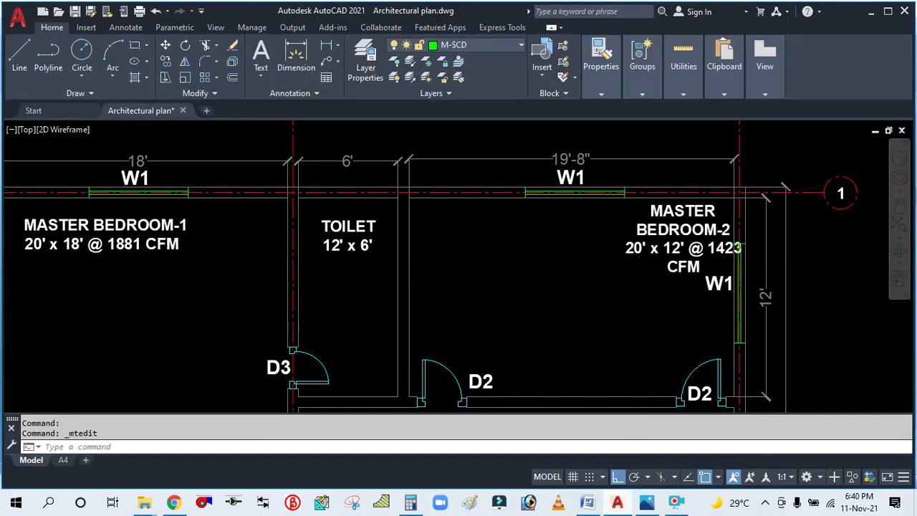
scroll(563, 267, "down", 3)
scroll(446, 280, "down", 2)
scroll(446, 389, "up", 6)
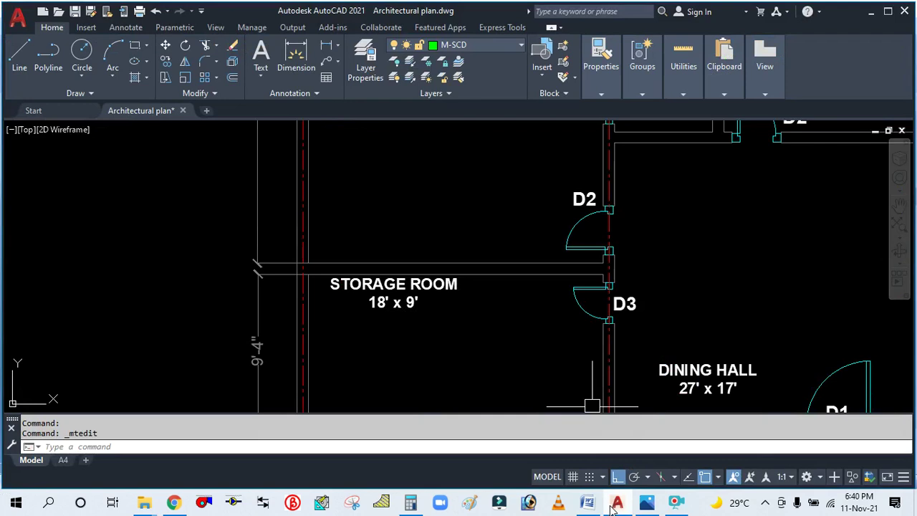
left_click(616, 504)
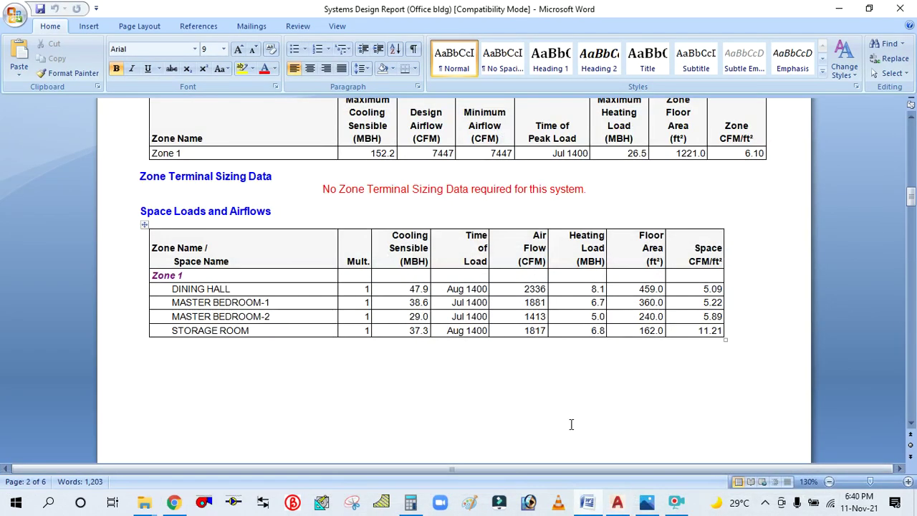
Append '@ 1817 CFM' to the STORAGE ROOM label so it reads 18' x 9' @ 1817 CFM.
left_click(617, 505)
left_click(394, 300)
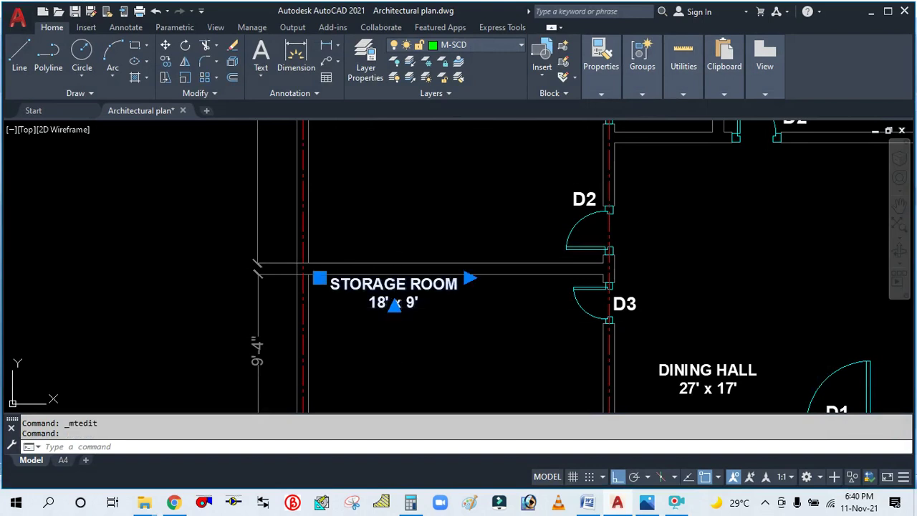
double_click(395, 301)
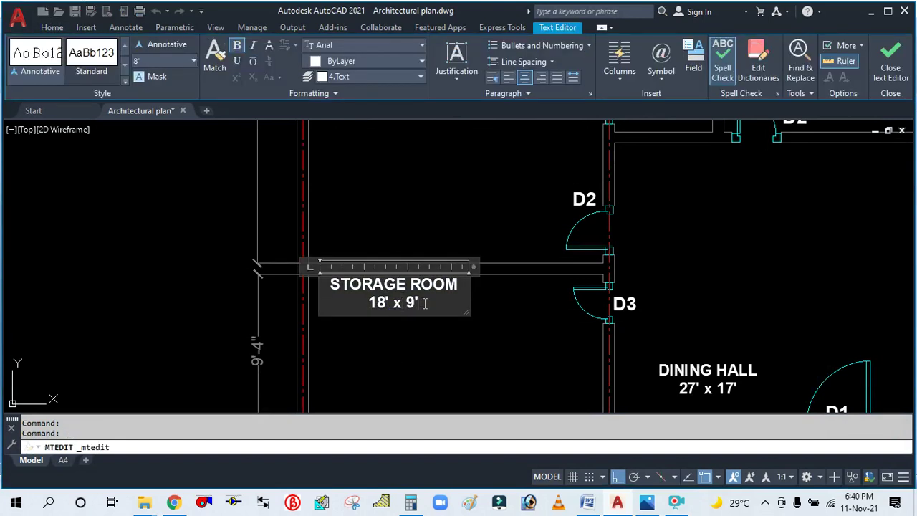
type("@")
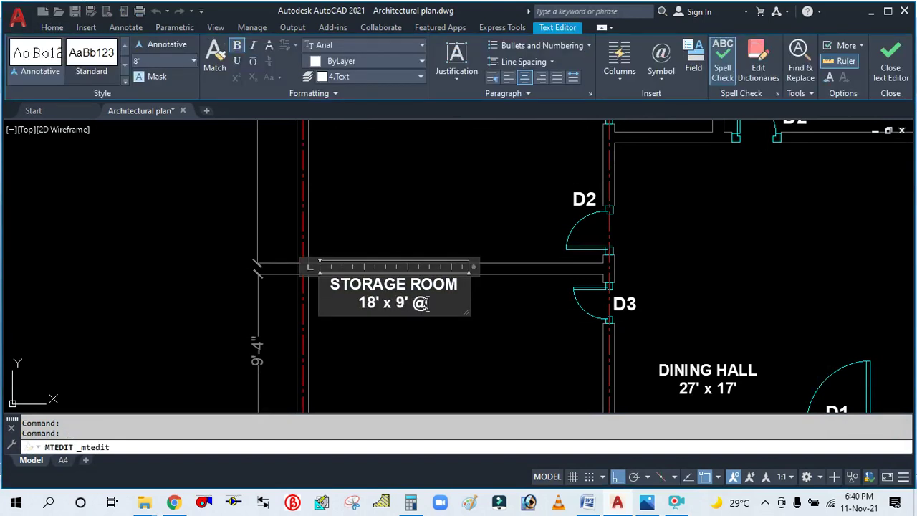
left_click(616, 503)
left_click(616, 503)
type("1817")
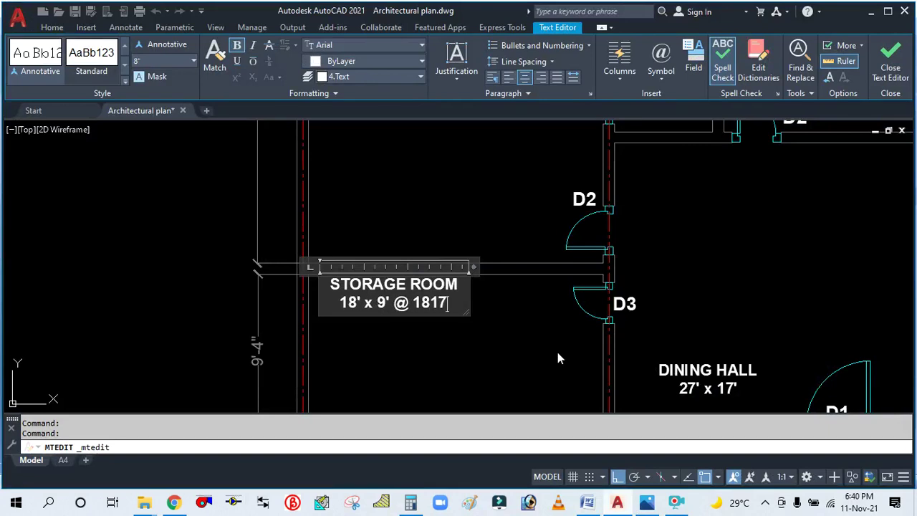
type(" CFM")
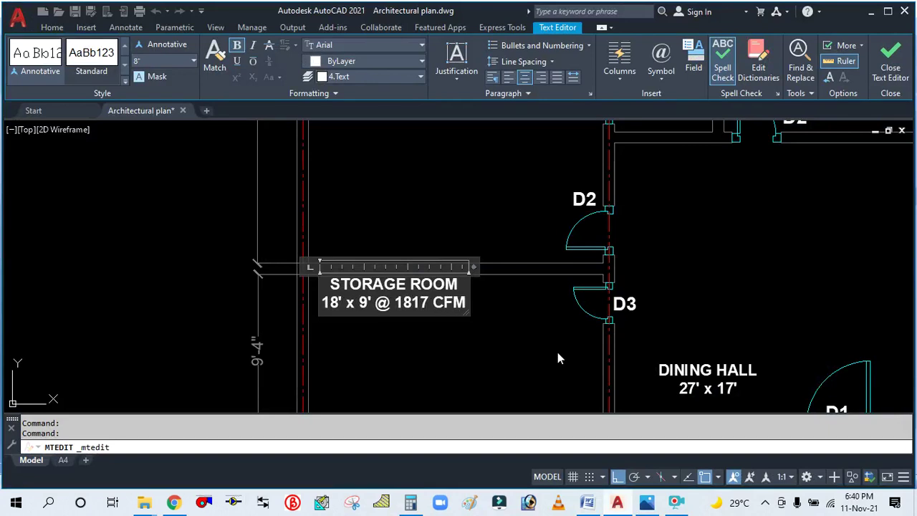
left_click(556, 352)
scroll(354, 257, "down", 3)
scroll(396, 256, "up", 3)
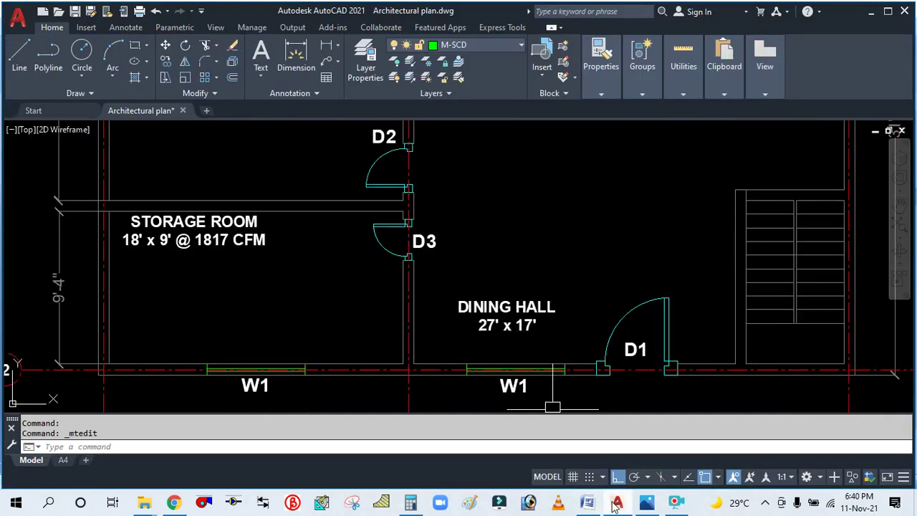
left_click(614, 506)
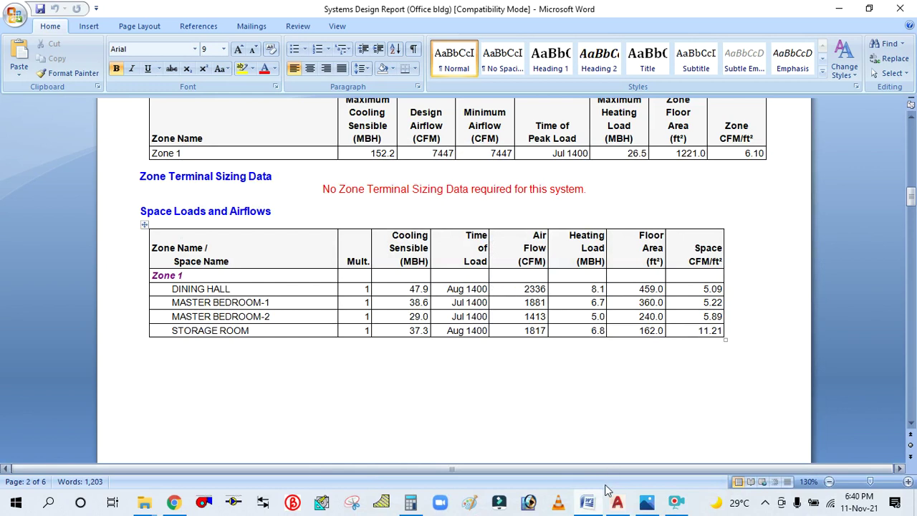
Replace the stray '#' in the DINING HALL label with '@ 2337 CFM'.
left_click(617, 504)
left_click(539, 308)
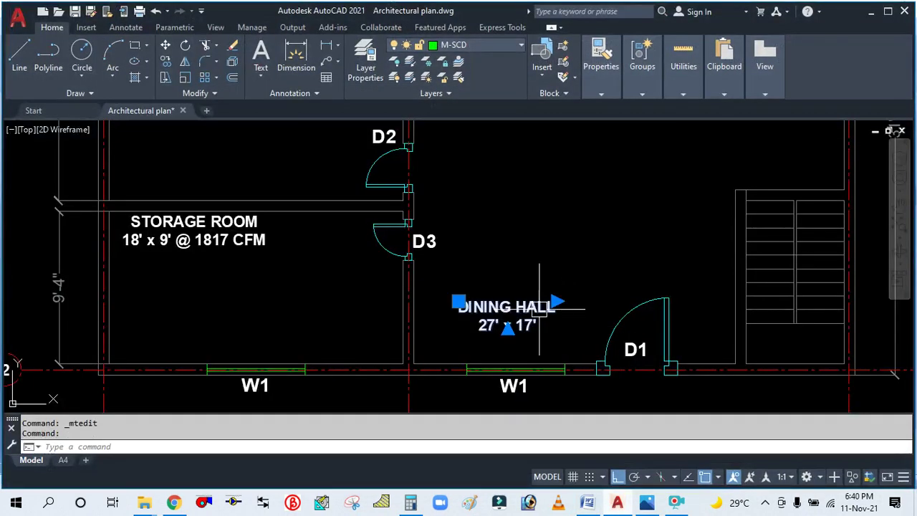
double_click(539, 309)
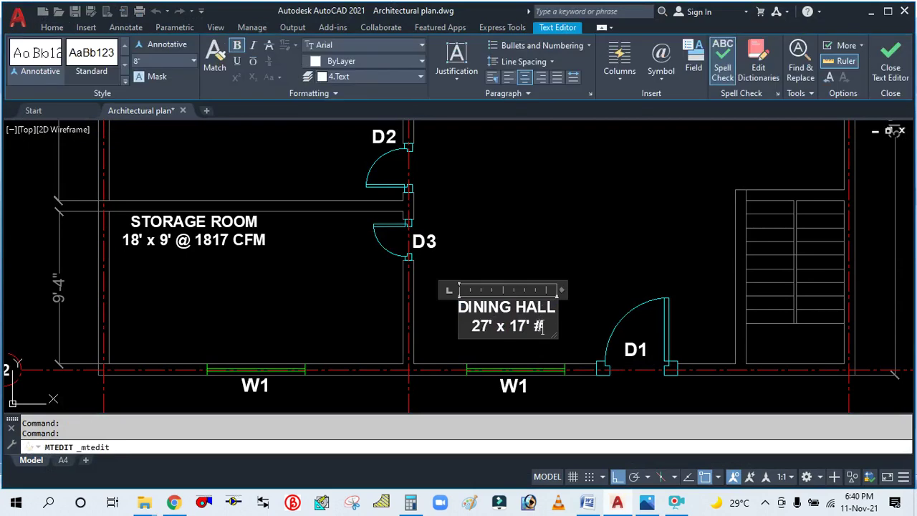
key("BackSpace")
type("@")
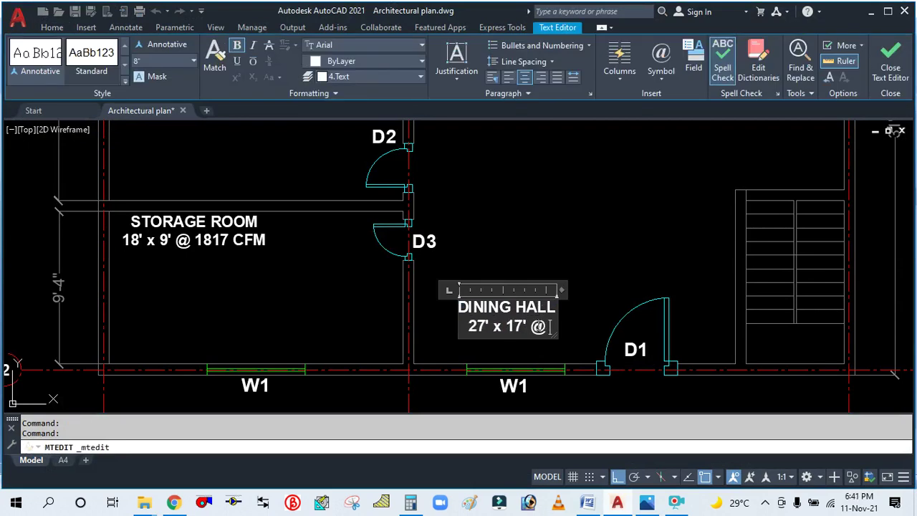
type(" 2337")
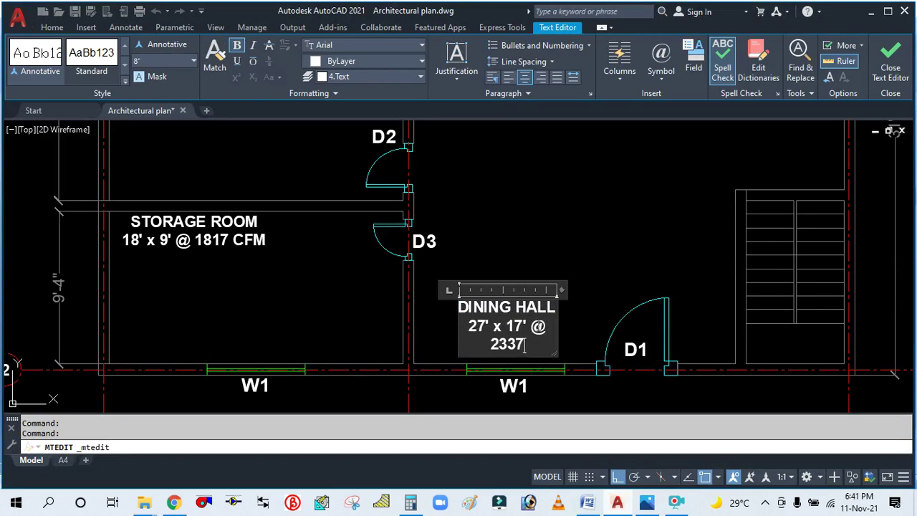
type(" CFM")
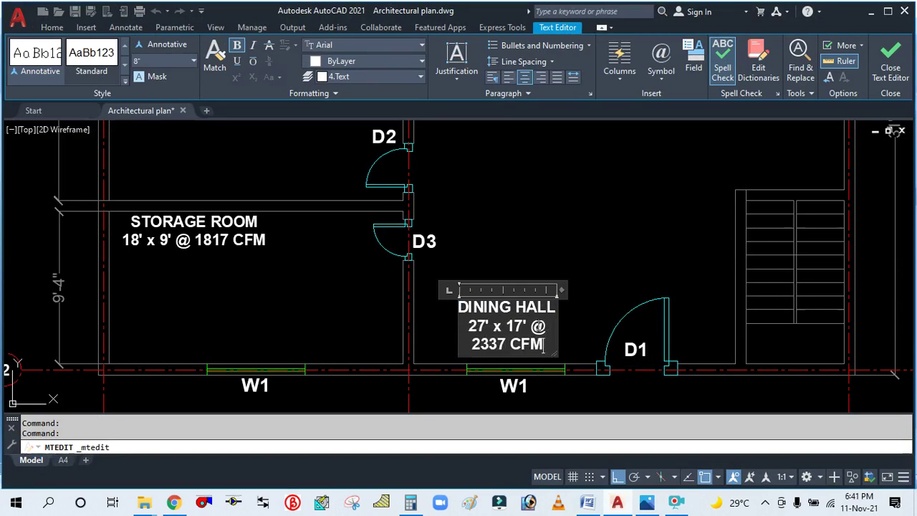
left_click(550, 251)
scroll(542, 242, "down", 2)
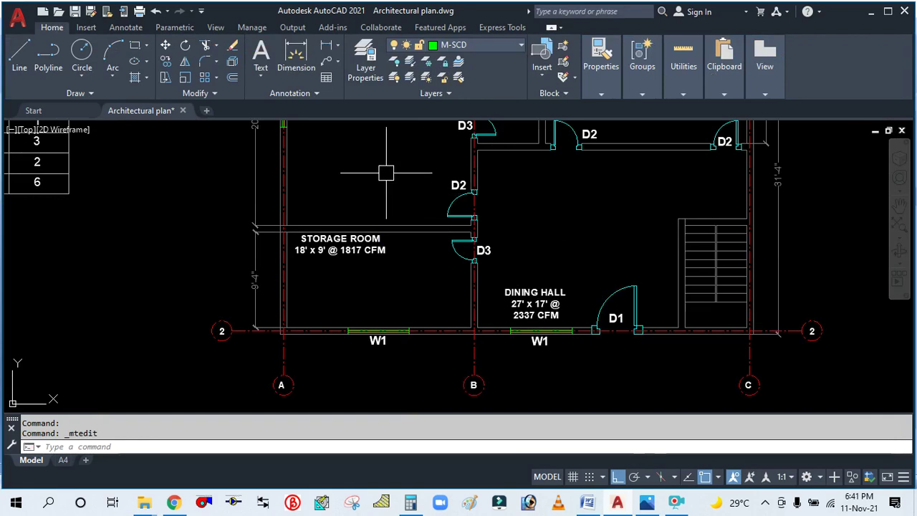
type("p")
key("Return")
mouse_move(380, 180)
left_mouse_down()
mouse_move(443, 299)
mouse_move(466, 315)
left_mouse_up()
scroll(436, 213, "up", 4)
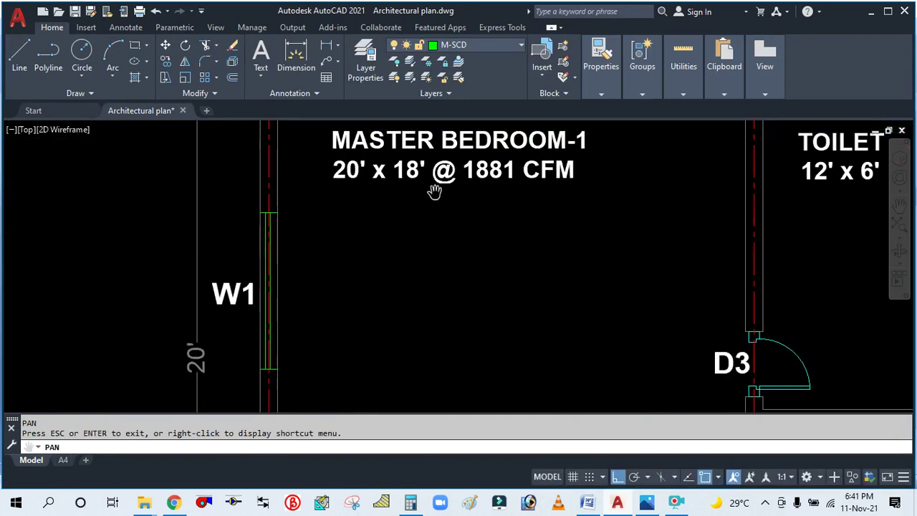
scroll(432, 197, "down", 2)
scroll(459, 195, "down", 4)
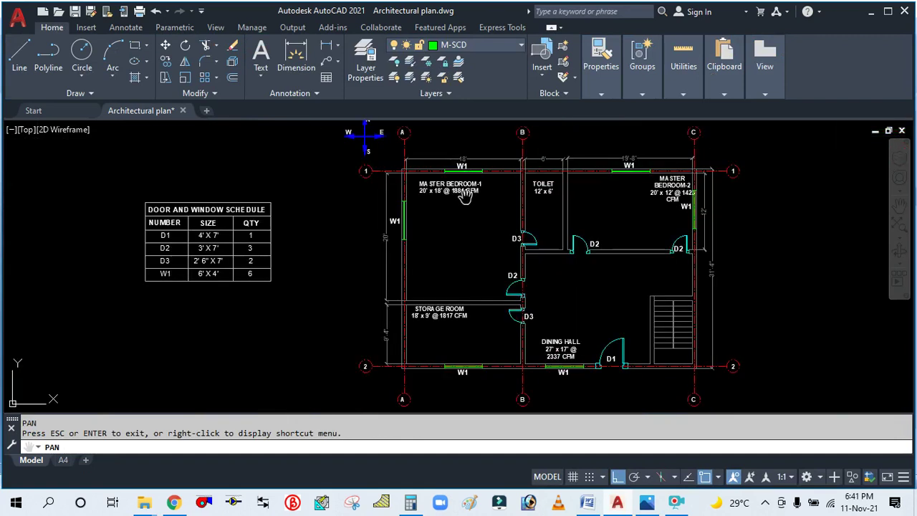
scroll(466, 196, "up", 2)
scroll(461, 191, "up", 2)
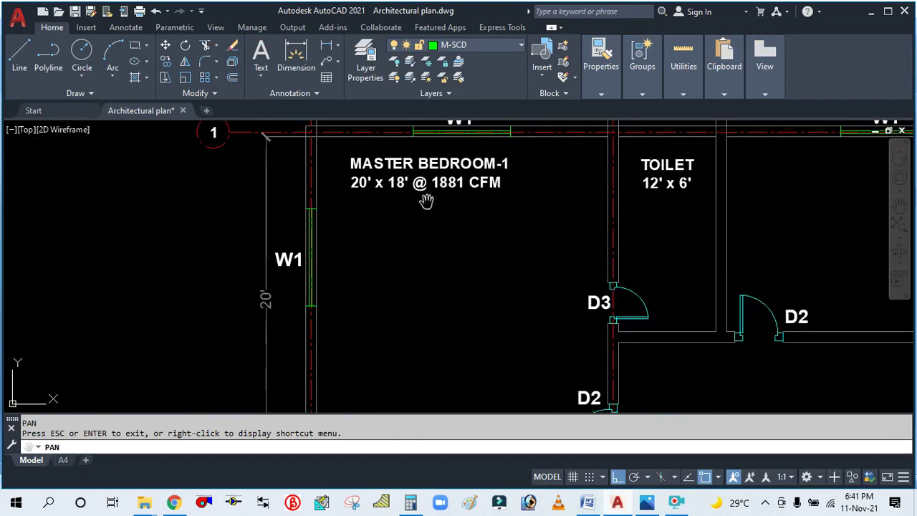
scroll(427, 203, "down", 2)
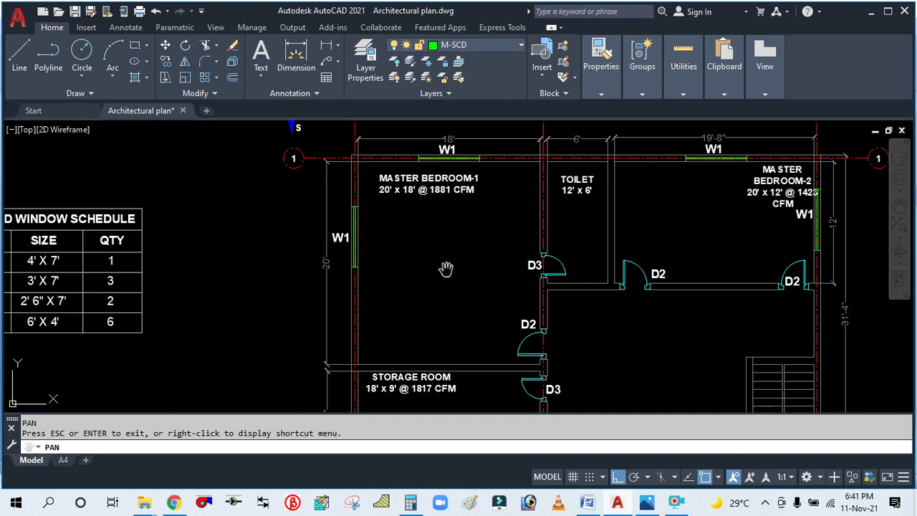
scroll(434, 185, "up", 2)
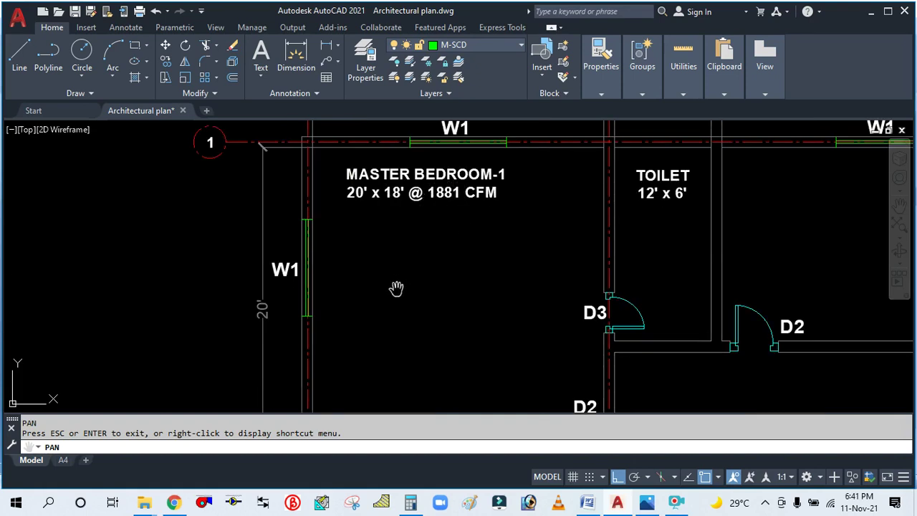
key("Escape")
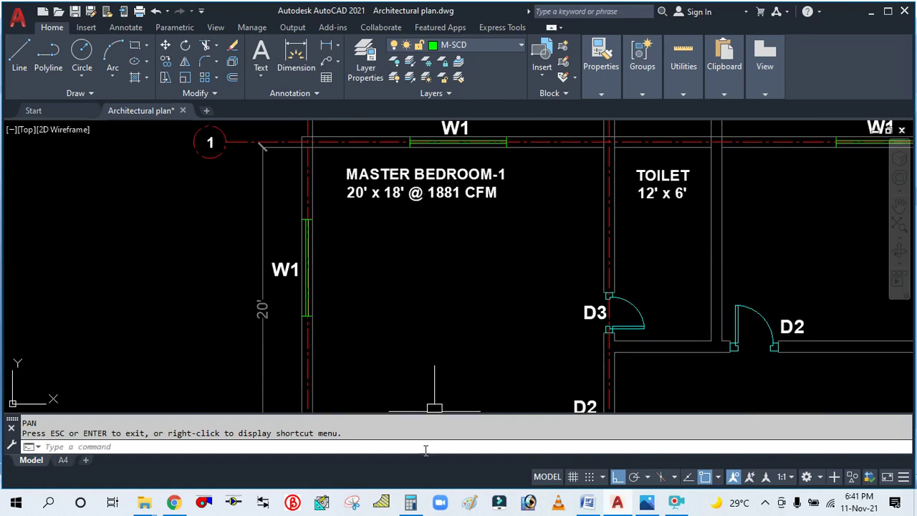
Divide the 1881 CFM airflow by 2 in Calculator to get 940.5.
left_click(411, 503)
left_click(721, 188)
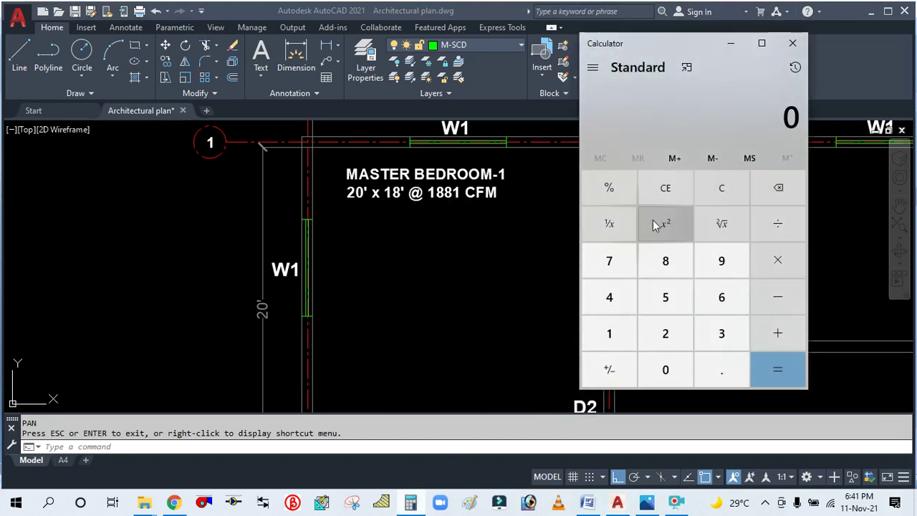
left_click(614, 333)
left_click(658, 269)
left_click(658, 268)
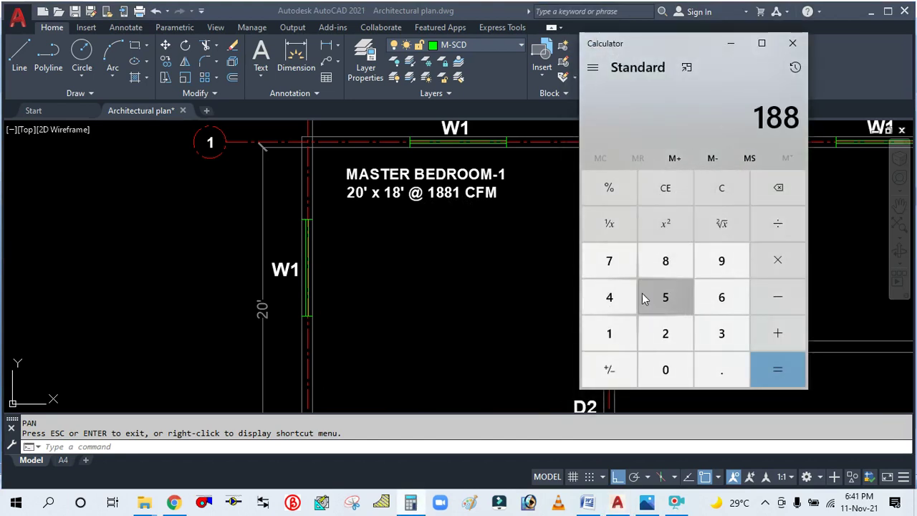
left_click(601, 331)
left_click(774, 224)
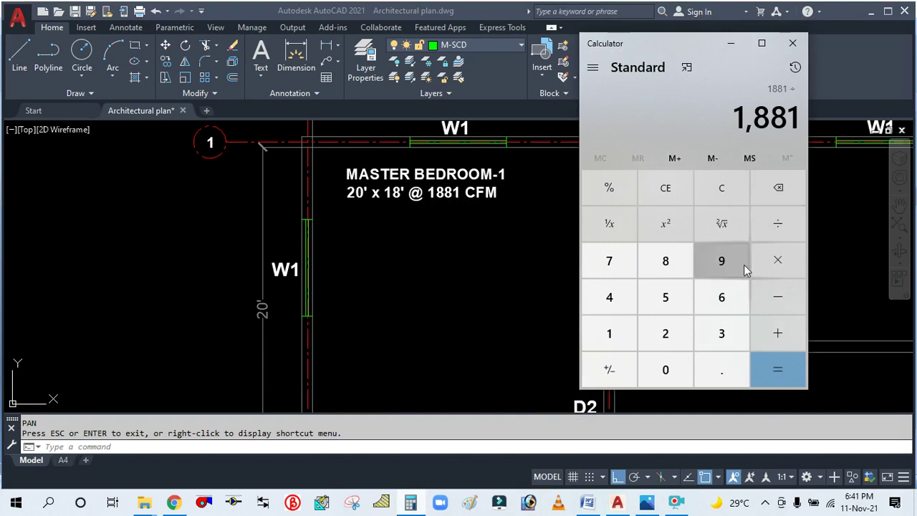
left_click(685, 337)
left_click(764, 364)
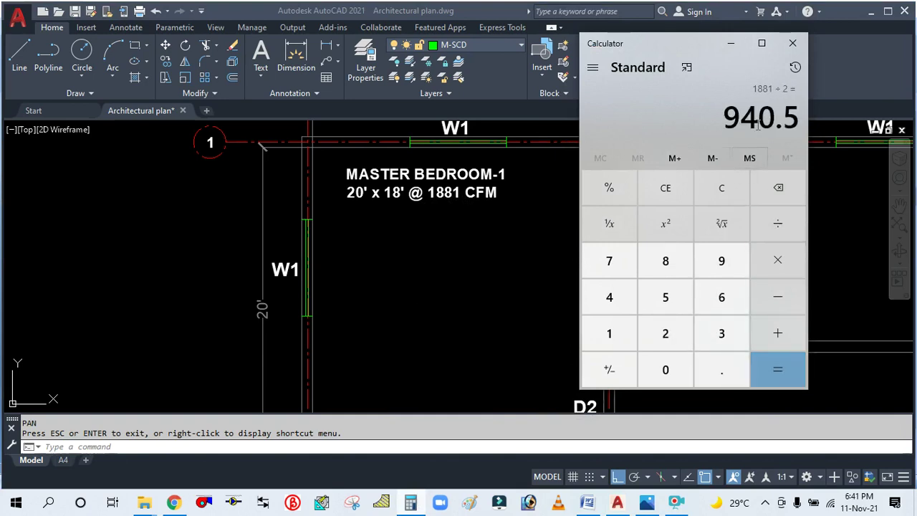
left_click(732, 45)
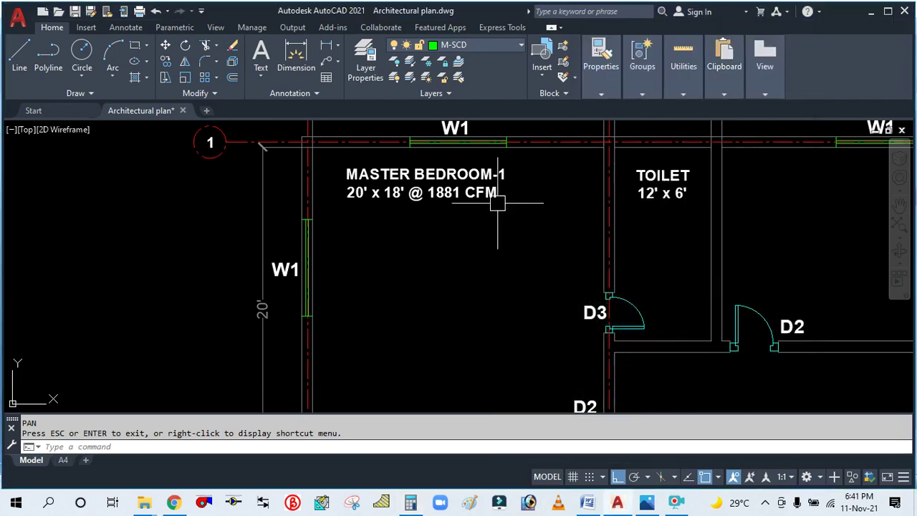
scroll(454, 200, "down", 2)
scroll(445, 212, "up", 2)
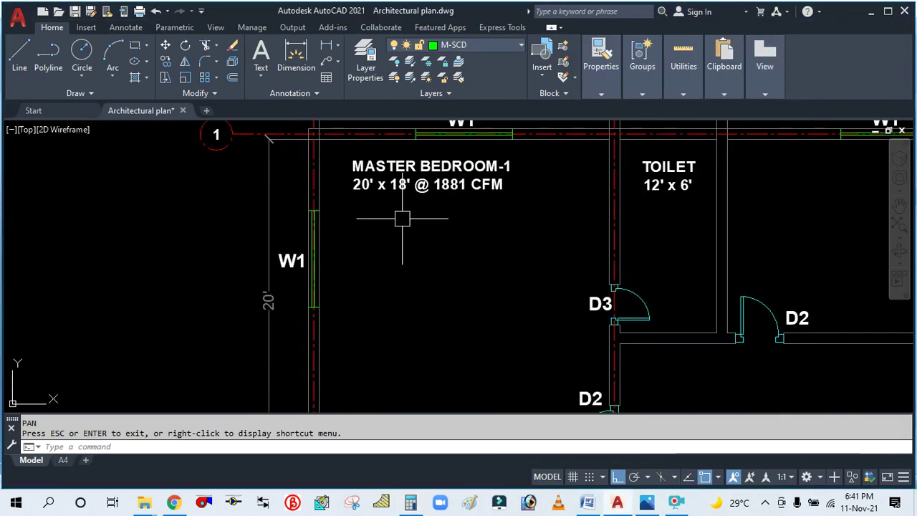
scroll(406, 230, "down", 2)
Start a vertical construction line, then cancel it.
type("L")
key("Return")
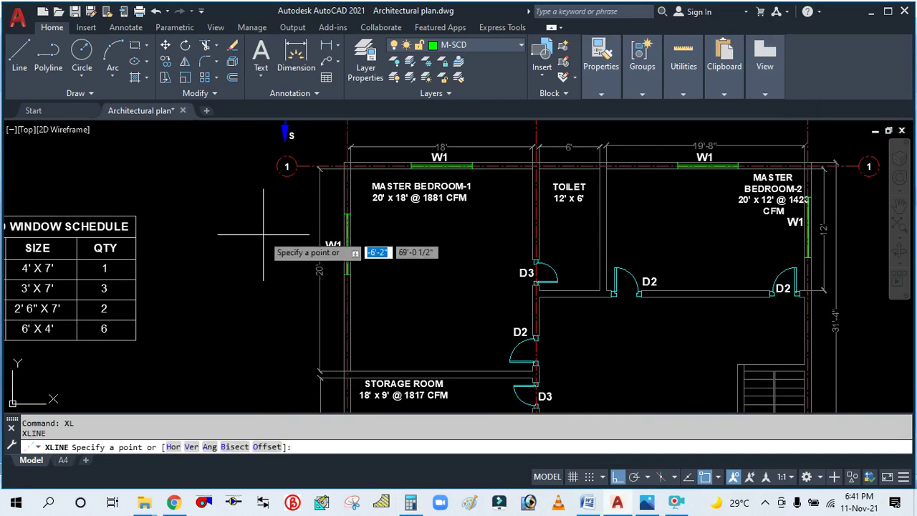
type("V")
key("Return")
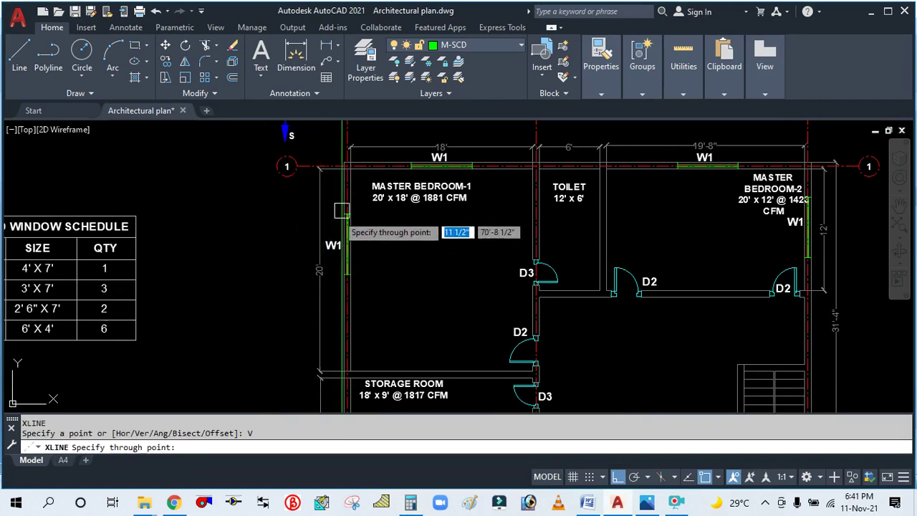
scroll(348, 189, "up", 5)
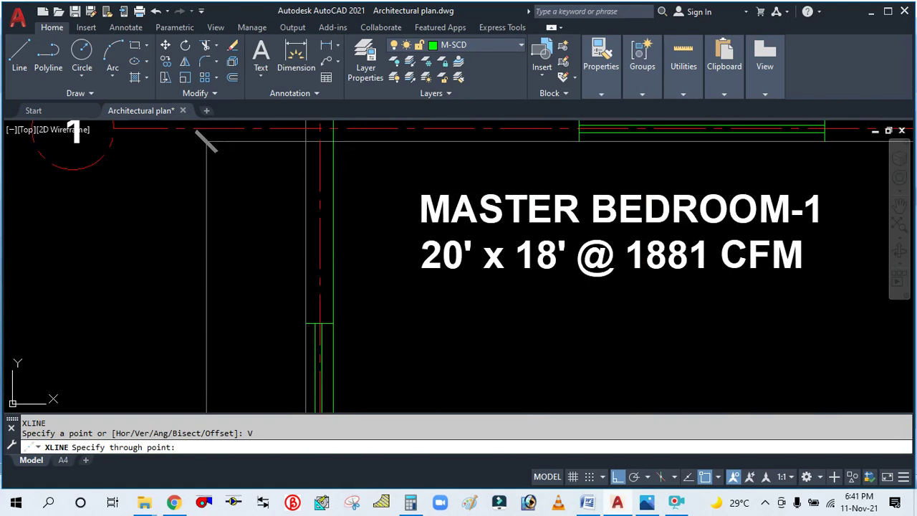
scroll(251, 241, "down", 5)
key("Escape")
Draw a horizontal XLINE construction line along Master Bedroom-1's top wall.
type("XL")
key("Return")
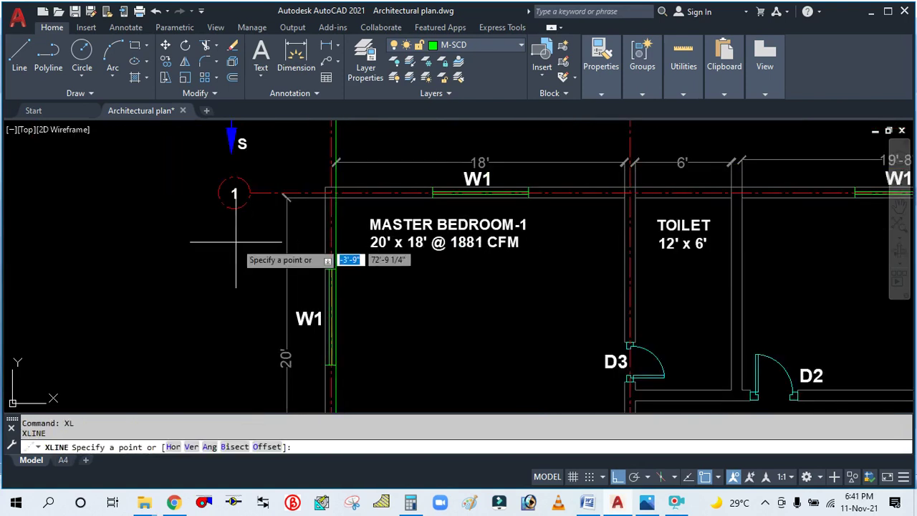
type("H")
key("Return")
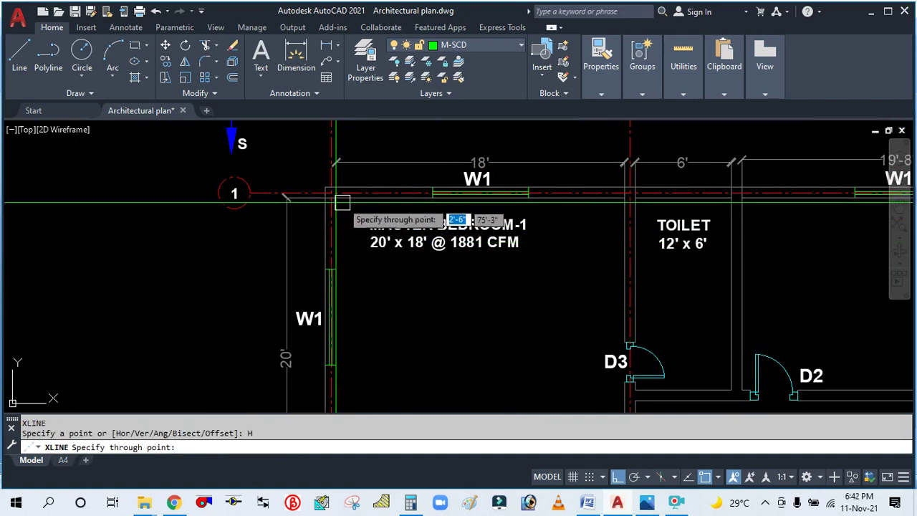
left_click(339, 194)
key("Escape")
scroll(243, 301, "down", 3)
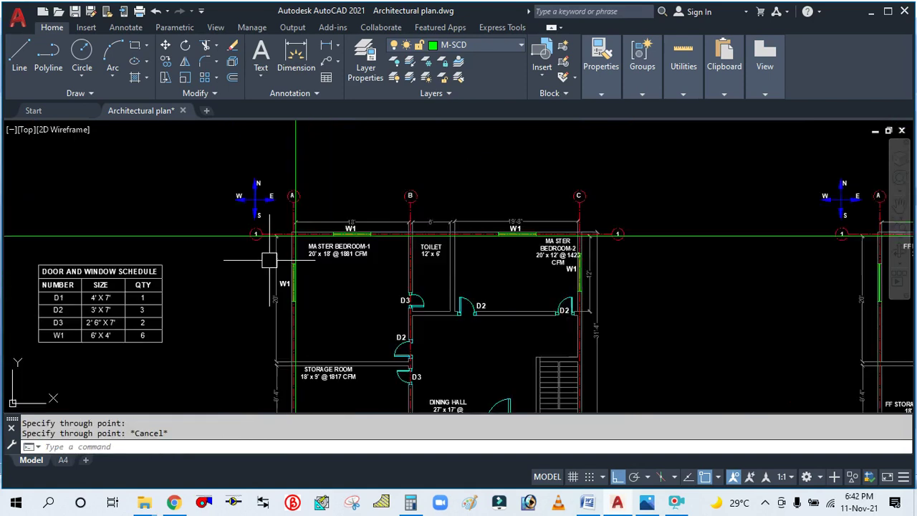
scroll(290, 230, "up", 2)
key("Escape")
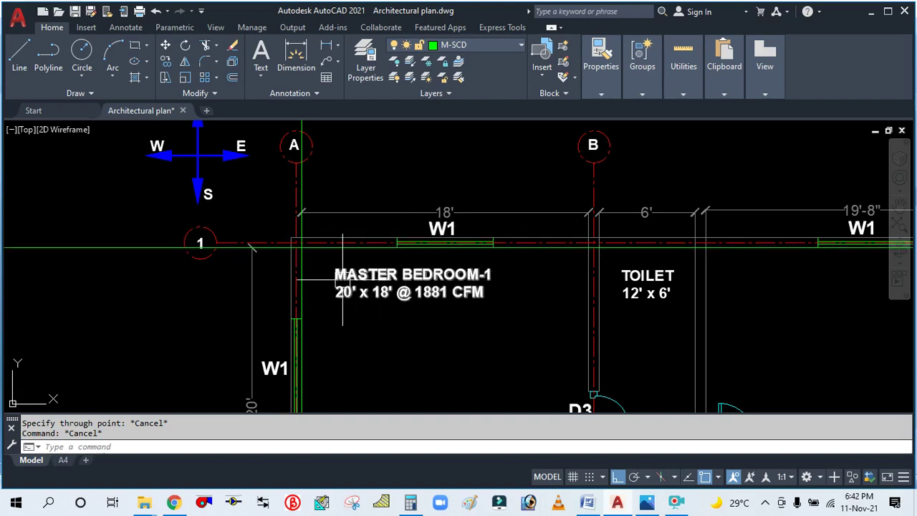
scroll(368, 222, "down", 5)
scroll(420, 218, "up", 3)
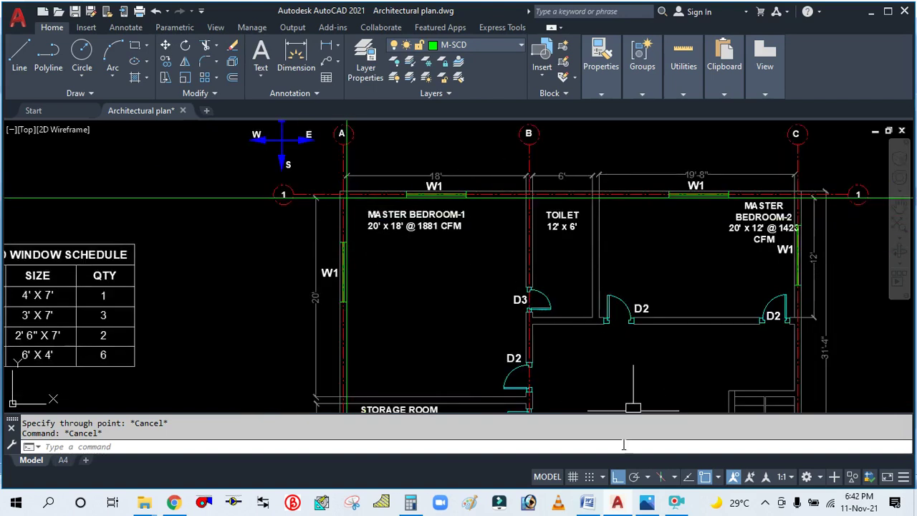
left_click(647, 502)
Zoom into the notebook photo's X-Axis diffuser spacing notes (1.5 m and 3 m).
scroll(417, 159, "up", 4)
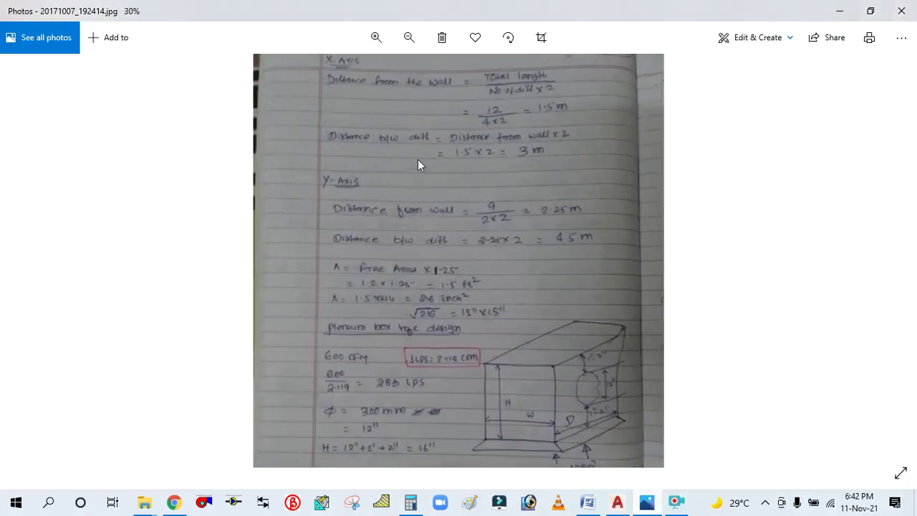
left_click_drag(409, 167, 433, 286)
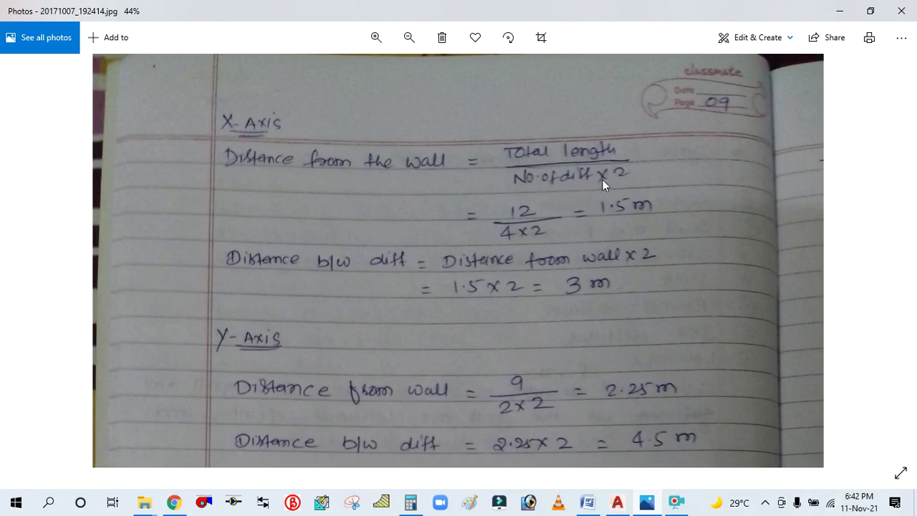
left_click(617, 504)
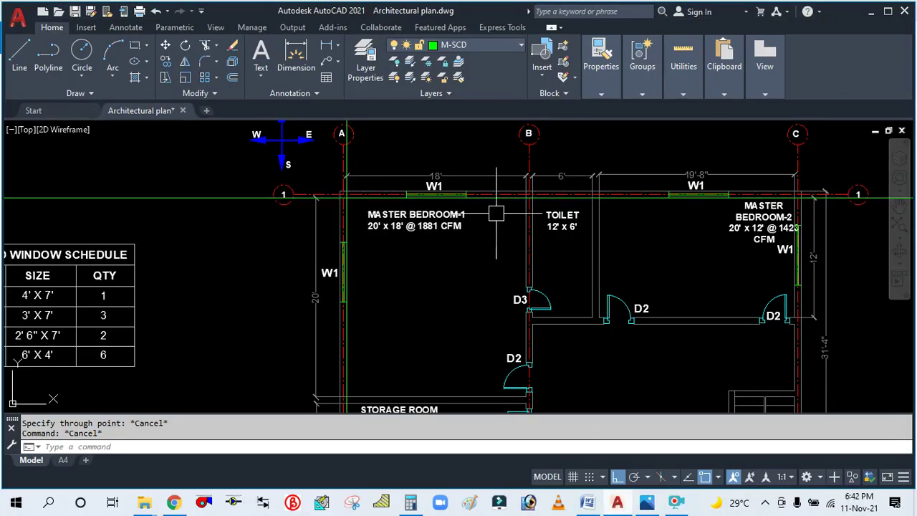
Divide the 18' room width by 4 in Calculator to get 4.5.
scroll(362, 200, "up", 2)
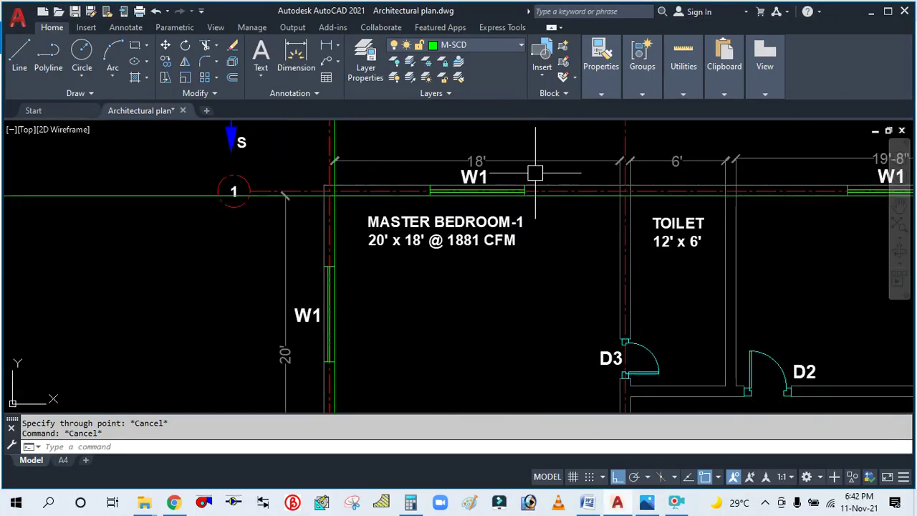
scroll(428, 241, "down", 2)
scroll(427, 242, "up", 2)
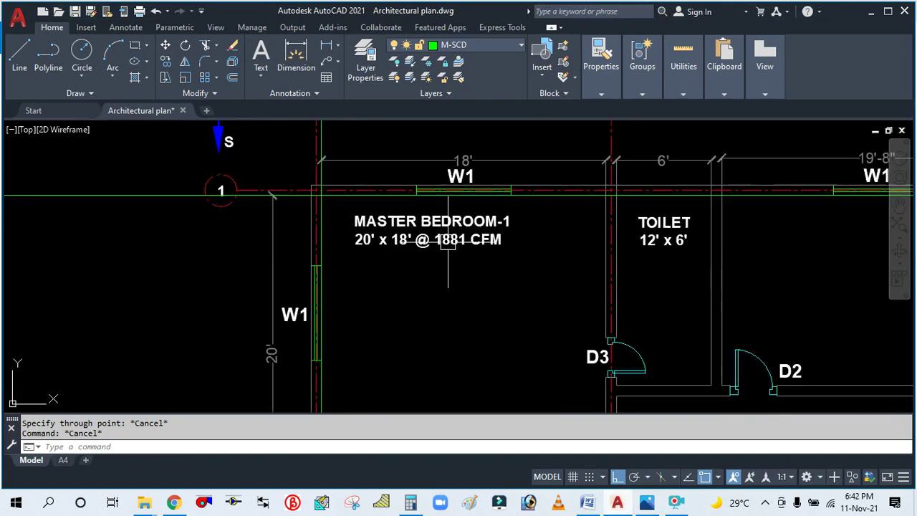
left_click(411, 502)
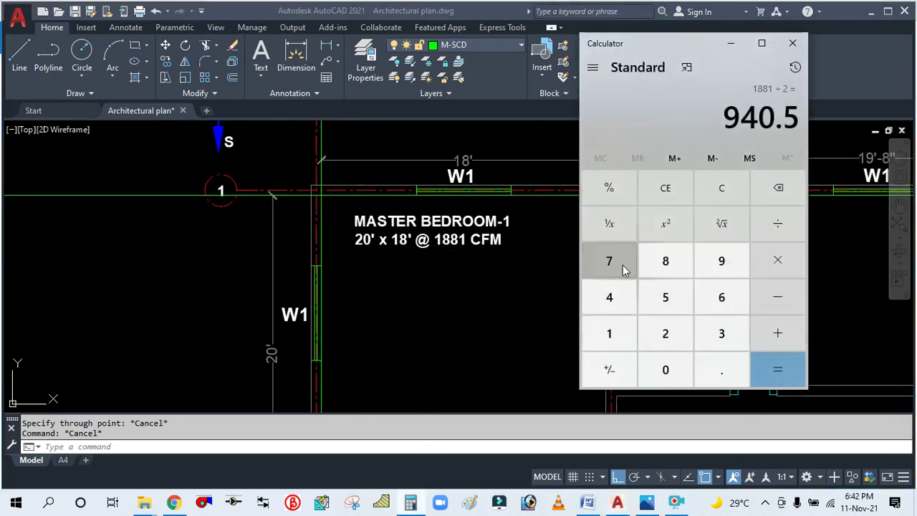
left_click(722, 188)
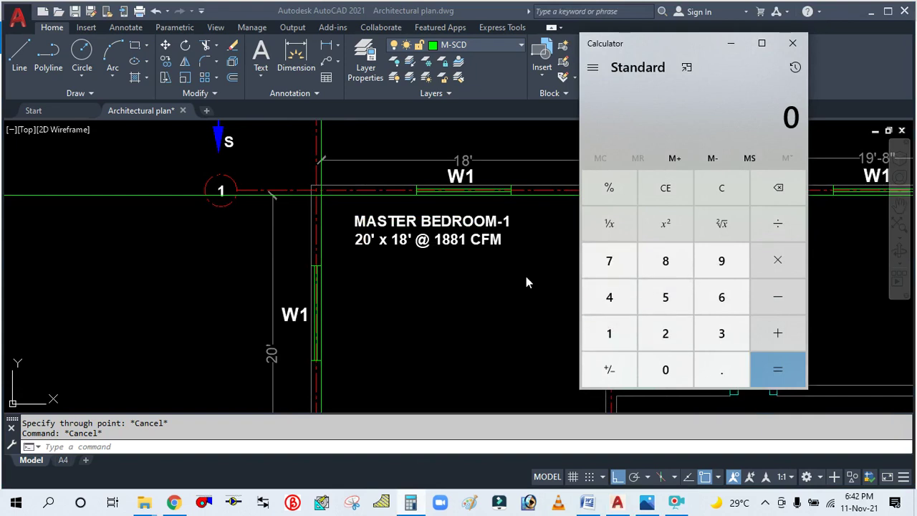
left_click(731, 43)
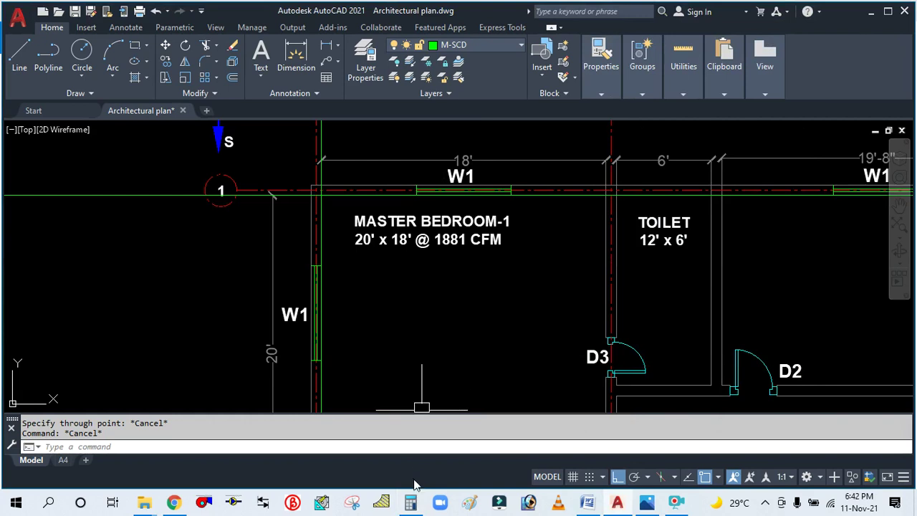
left_click(412, 502)
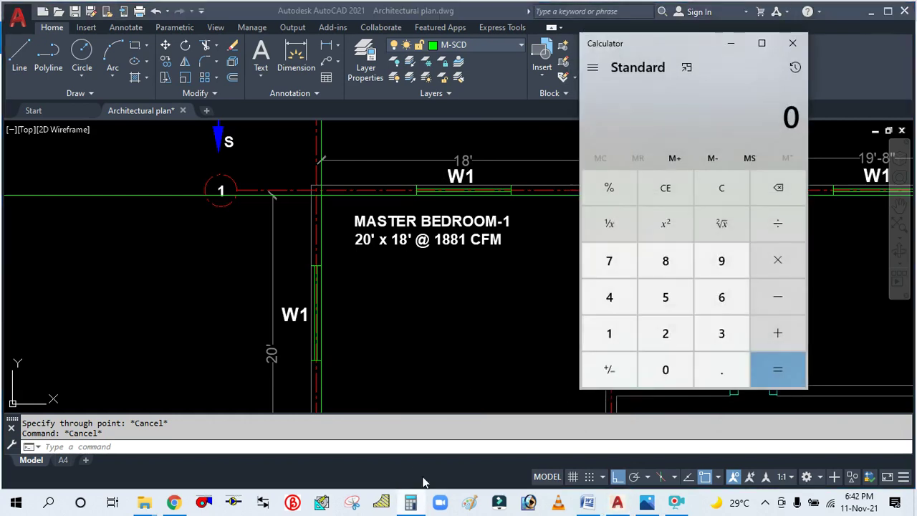
left_click(610, 333)
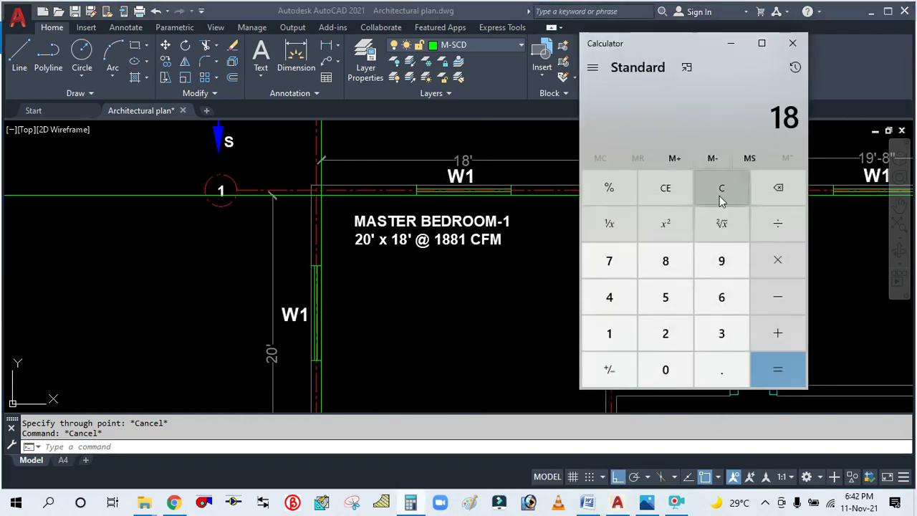
left_click(776, 227)
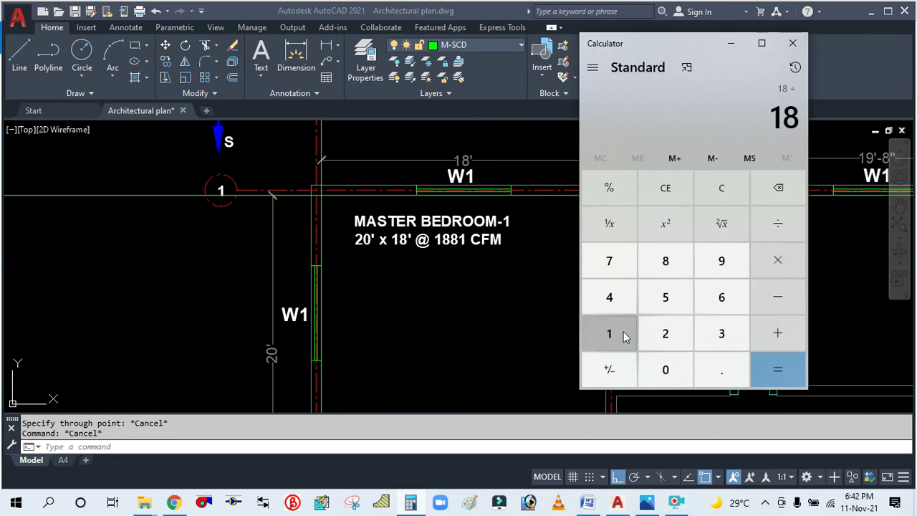
left_click(613, 299)
left_click(767, 367)
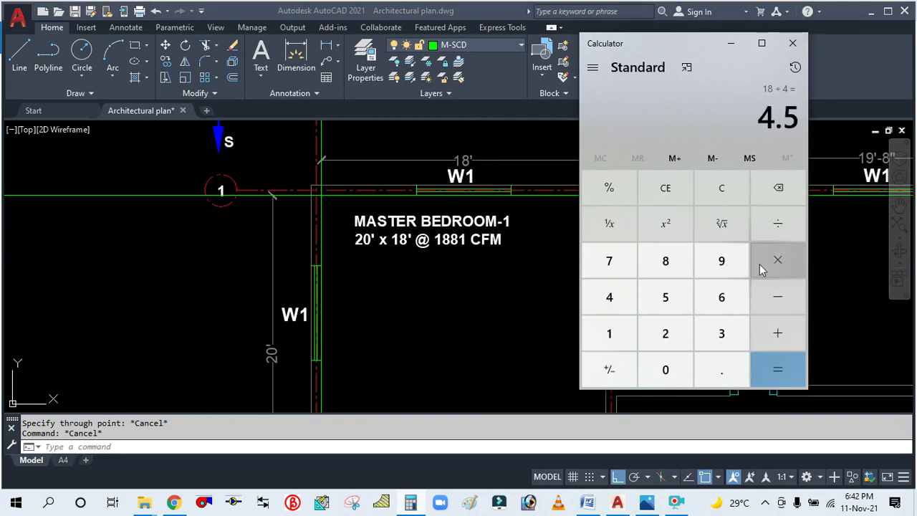
left_click(730, 48)
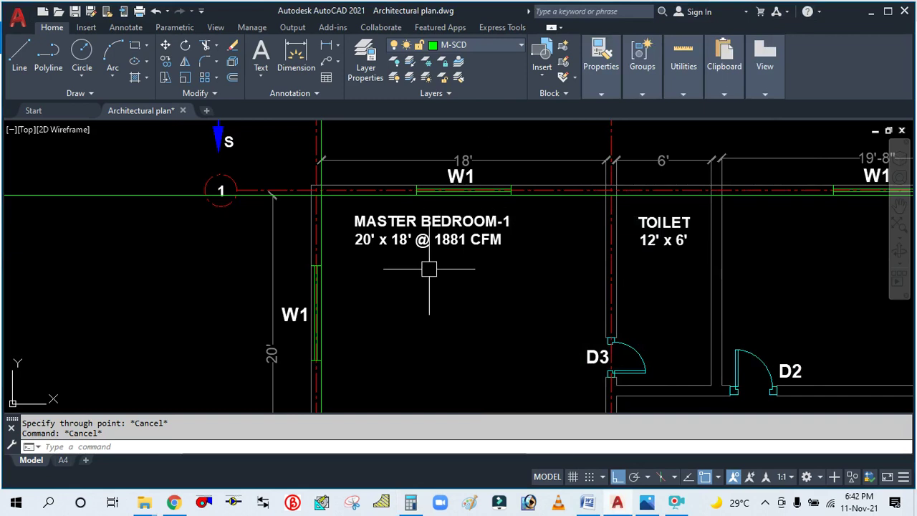
Move the vertical construction line 4.5' into Master Bedroom-1, then recheck the handwritten notes.
scroll(426, 276, "down", 2)
scroll(430, 200, "down", 2)
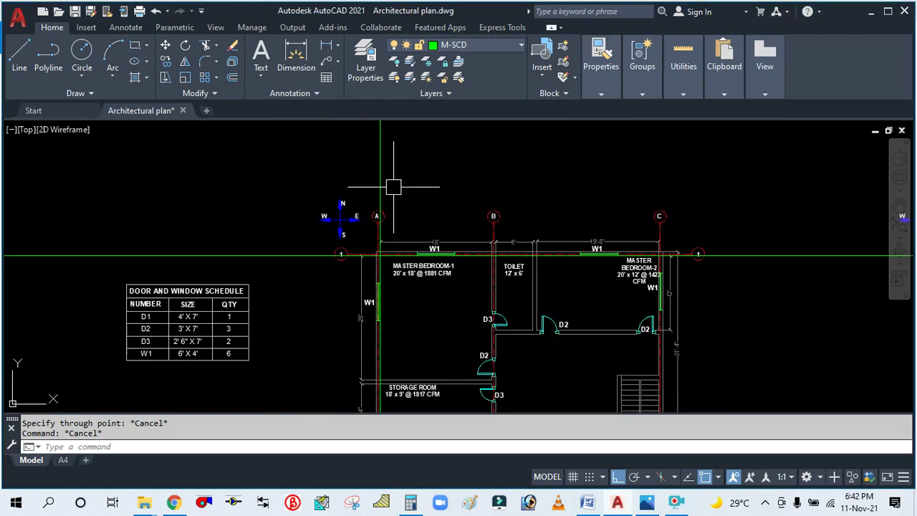
scroll(409, 184, "up", 4)
type("m")
key("Return")
left_click(361, 190)
key("Return")
left_click(387, 201)
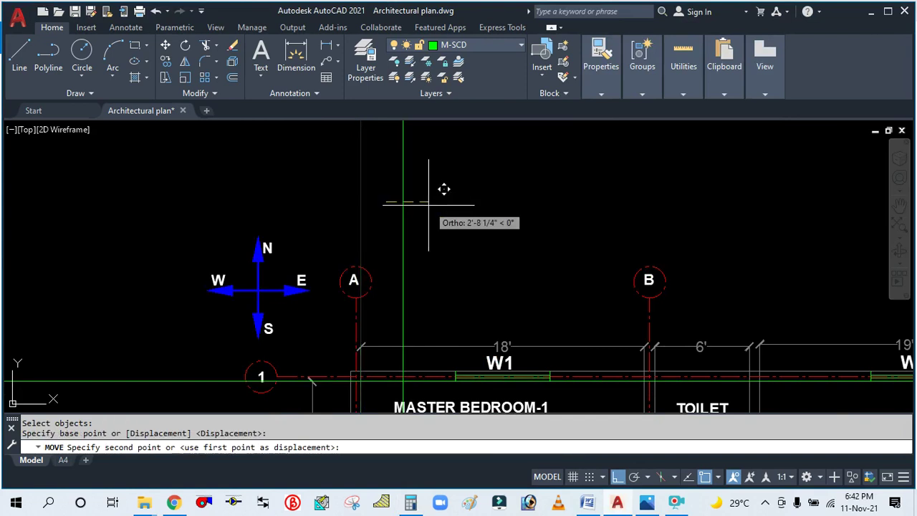
type("4")
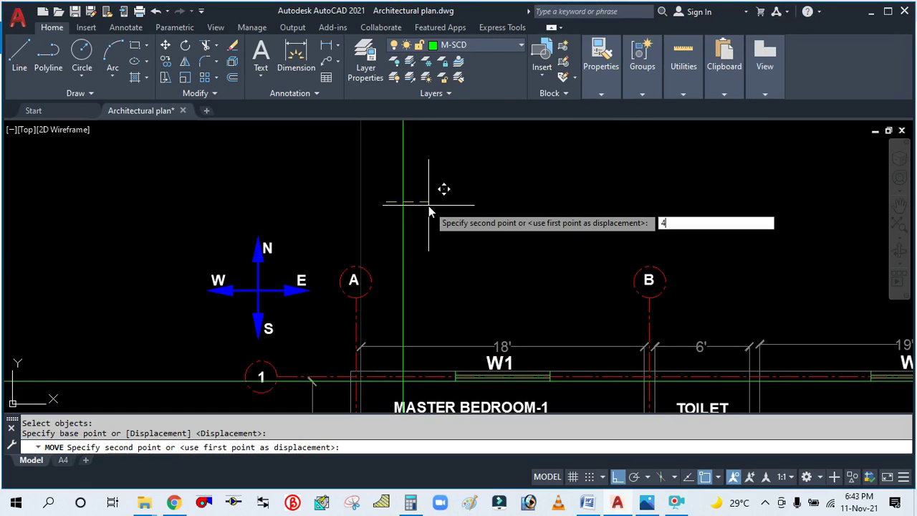
type(".5'")
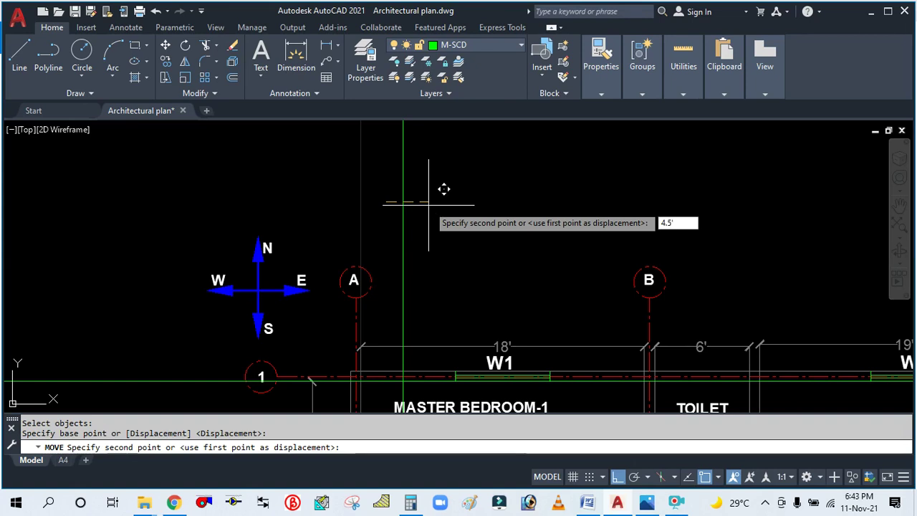
key("Return")
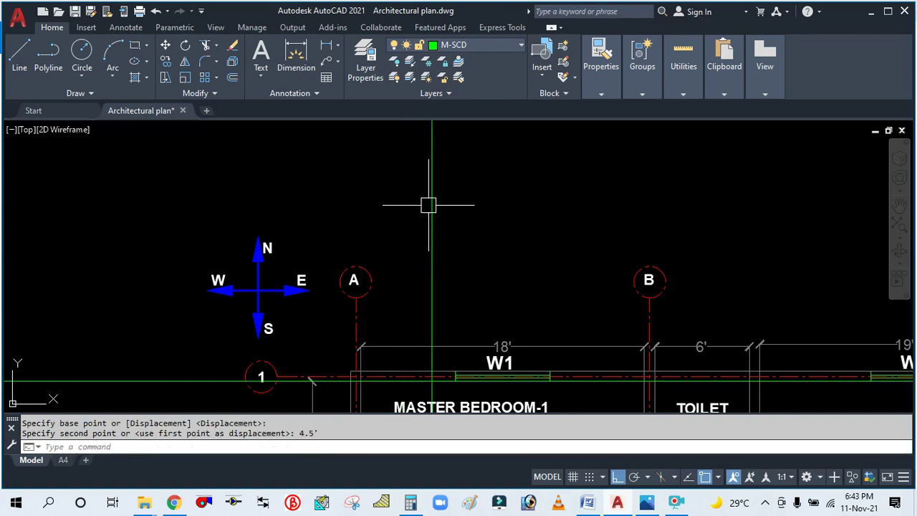
key("Escape")
scroll(427, 215, "down", 4)
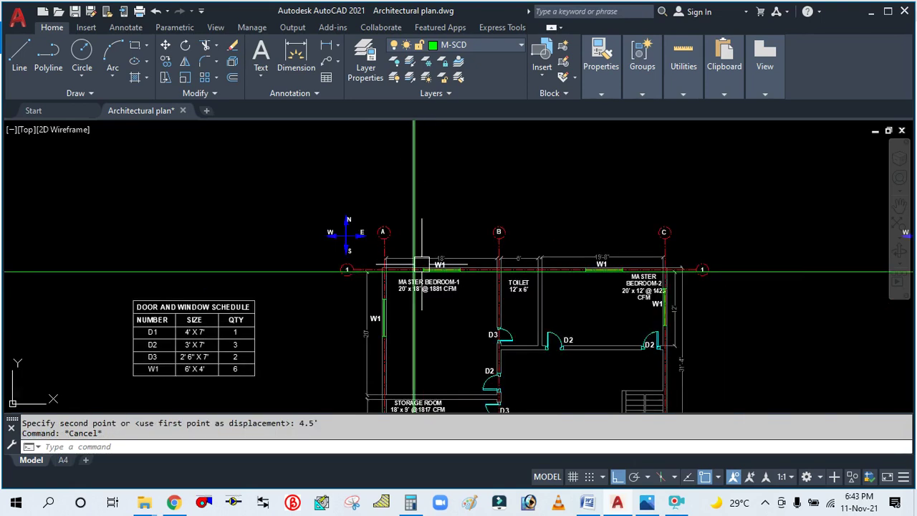
scroll(429, 235, "up", 2)
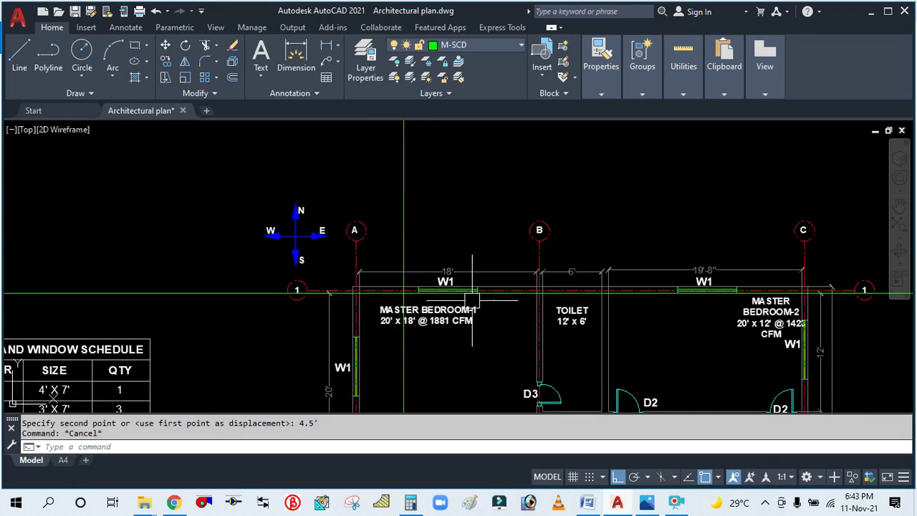
left_click(647, 504)
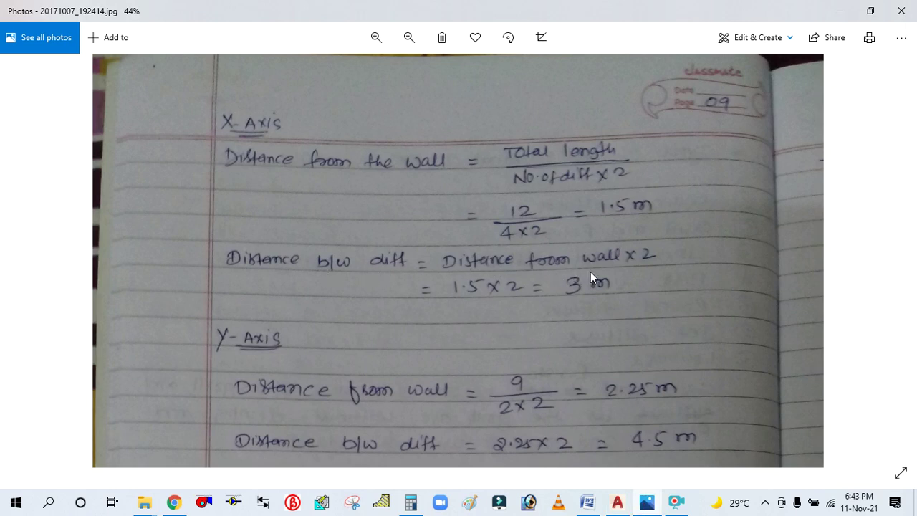
left_click(646, 505)
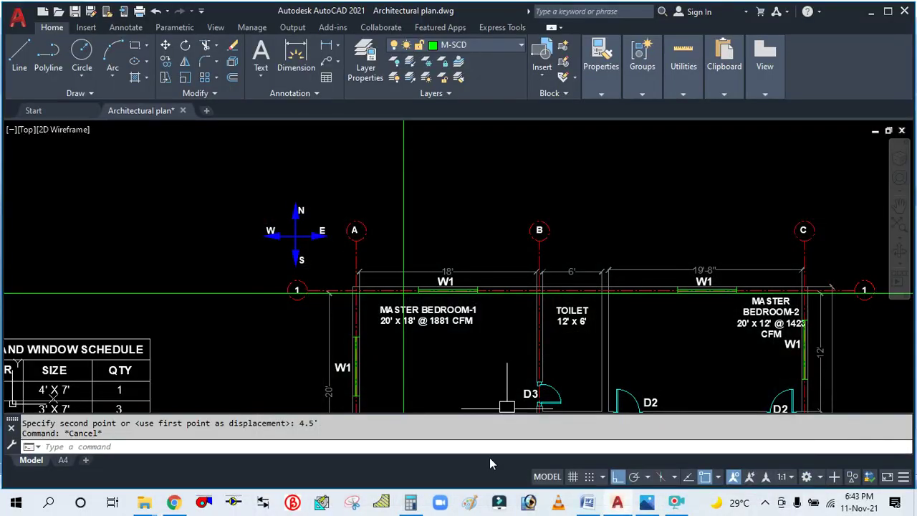
Compute 4.5 × 2 = 9 in Calculator.
left_click(411, 503)
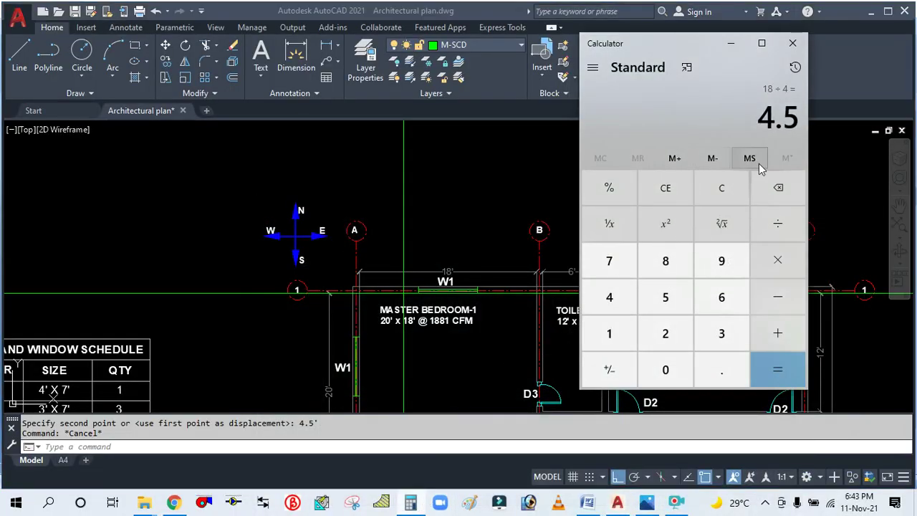
left_click(774, 260)
left_click(670, 334)
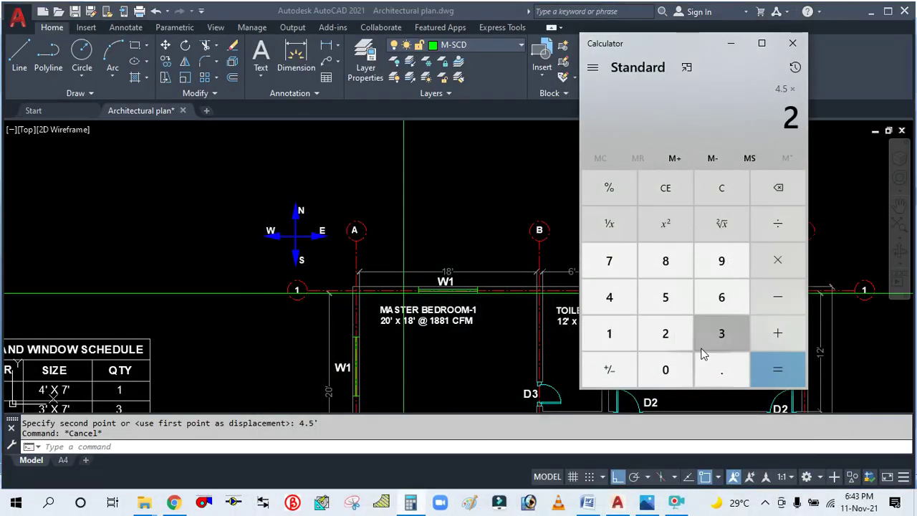
left_click(764, 375)
left_click(726, 48)
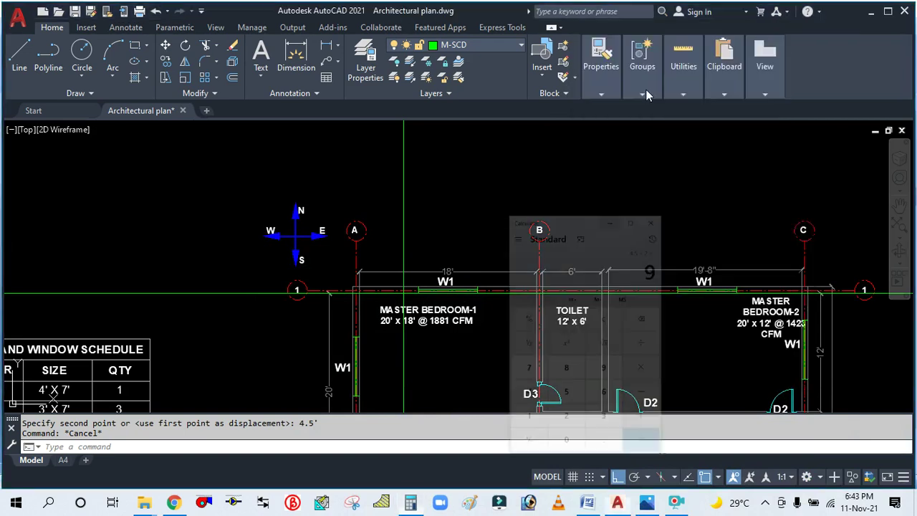
Offset the vertical green line 9' to the right inside Master Bedroom-1.
scroll(462, 166, "up", 2)
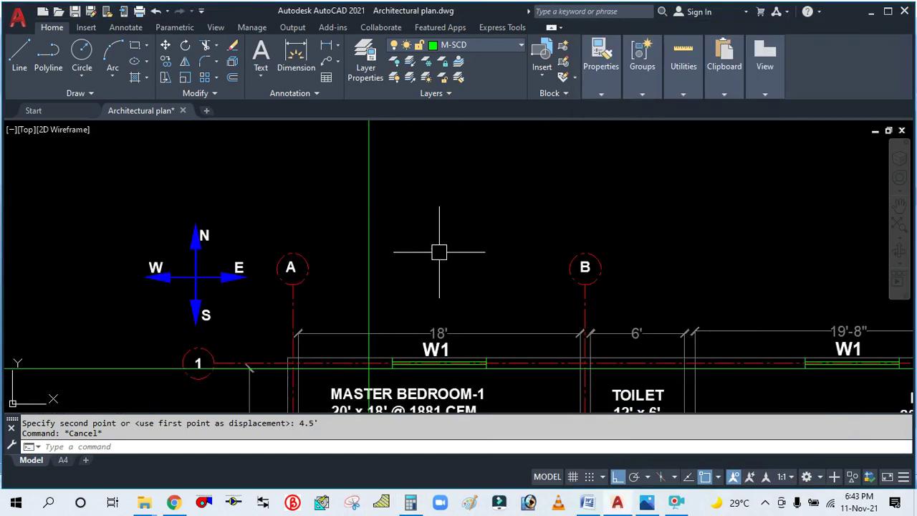
type("o")
key("Return")
type("9")
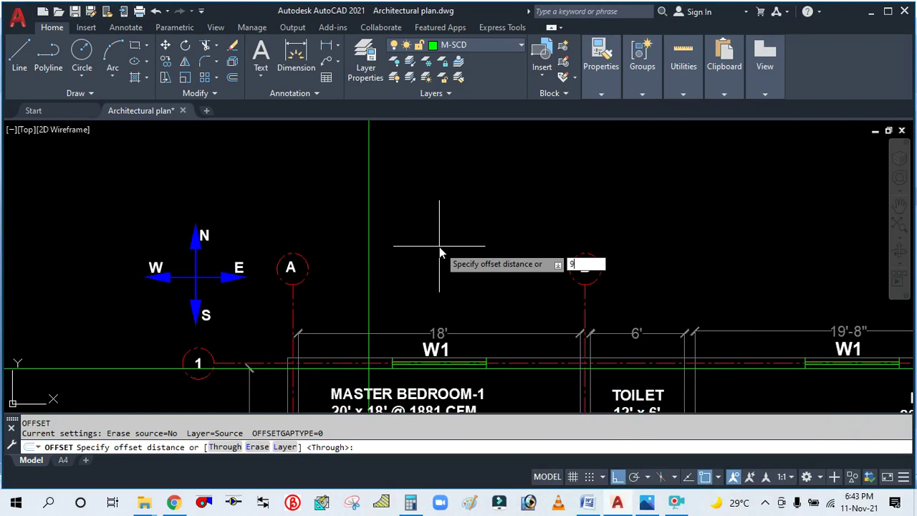
type("'")
key("Return")
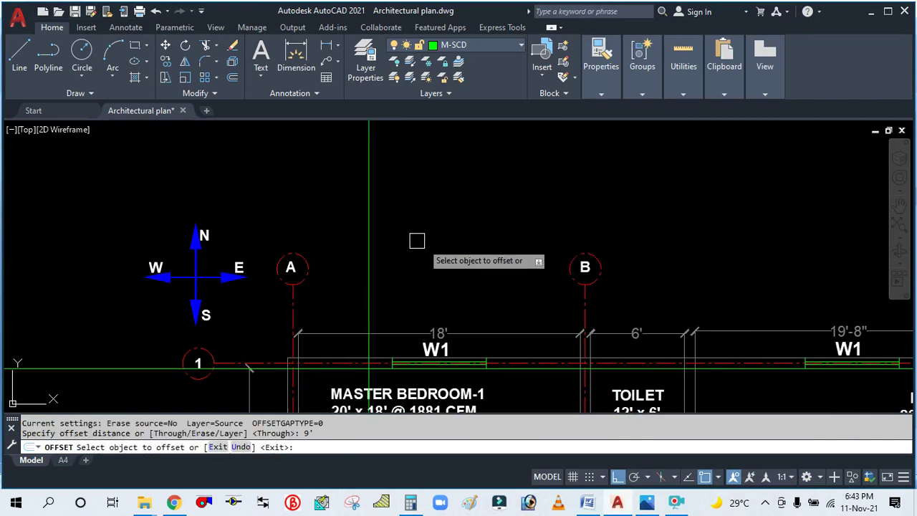
left_click(370, 230)
left_click(437, 234)
key("Escape")
scroll(437, 235, "down", 8)
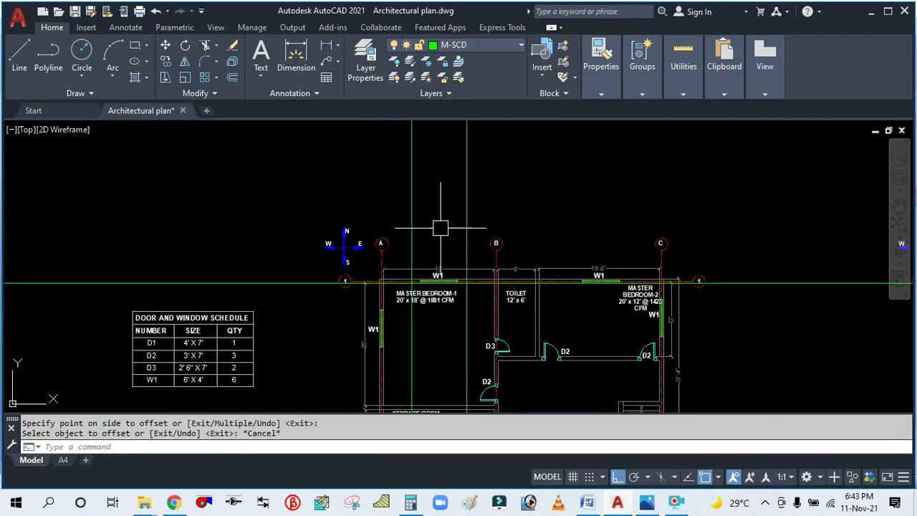
scroll(484, 303, "up", 8)
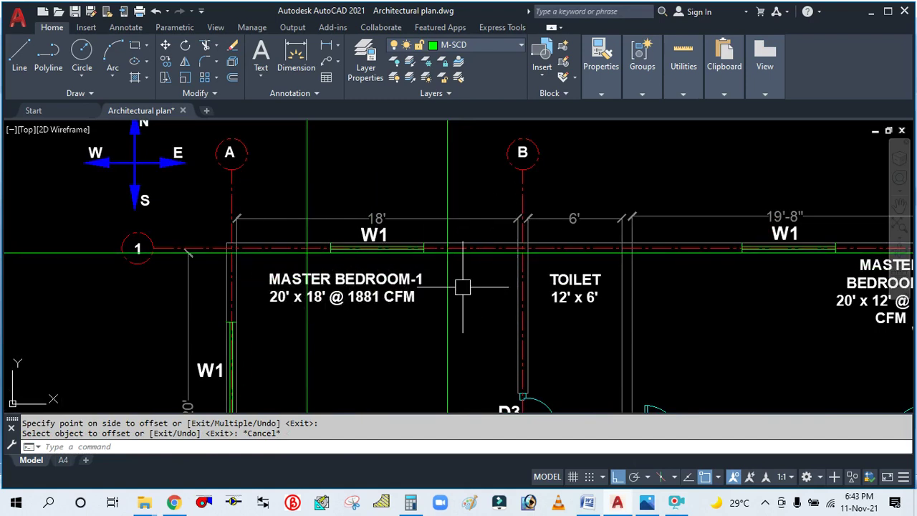
scroll(308, 229, "down", 4)
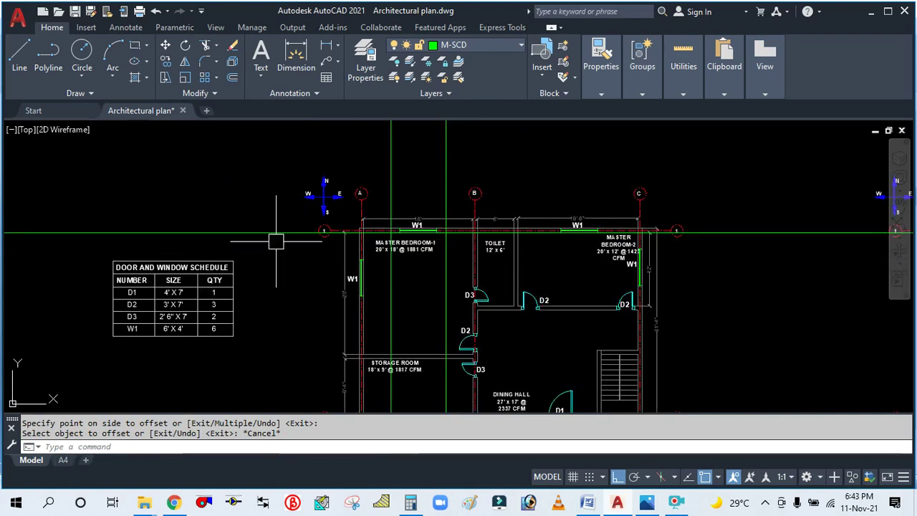
scroll(278, 233, "up", 2)
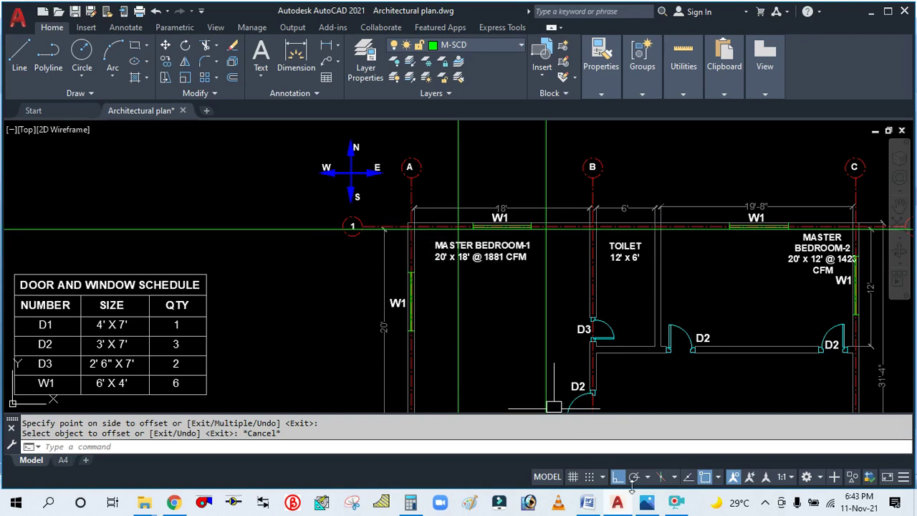
Check the handwritten notes, then go back to the floor plan.
left_click(645, 503)
left_click(643, 503)
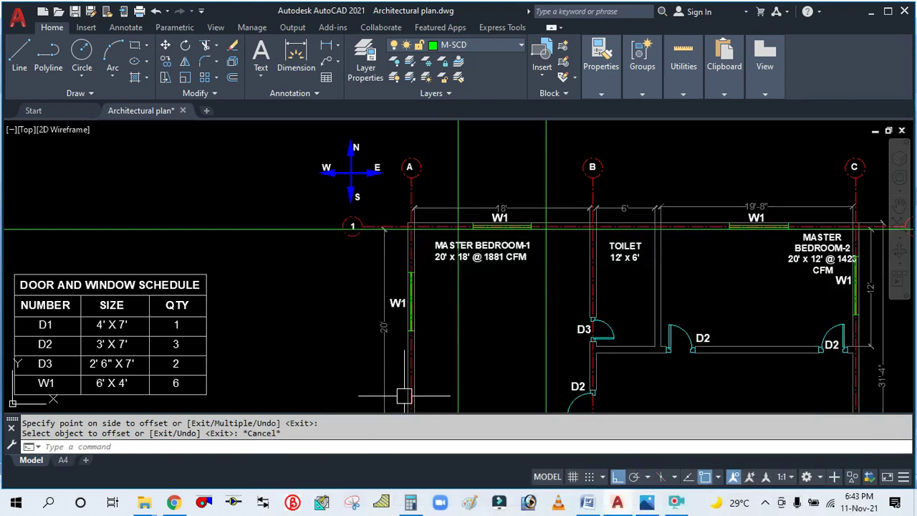
scroll(358, 251, "down", 4)
scroll(358, 251, "up", 2)
scroll(380, 297, "up", 2)
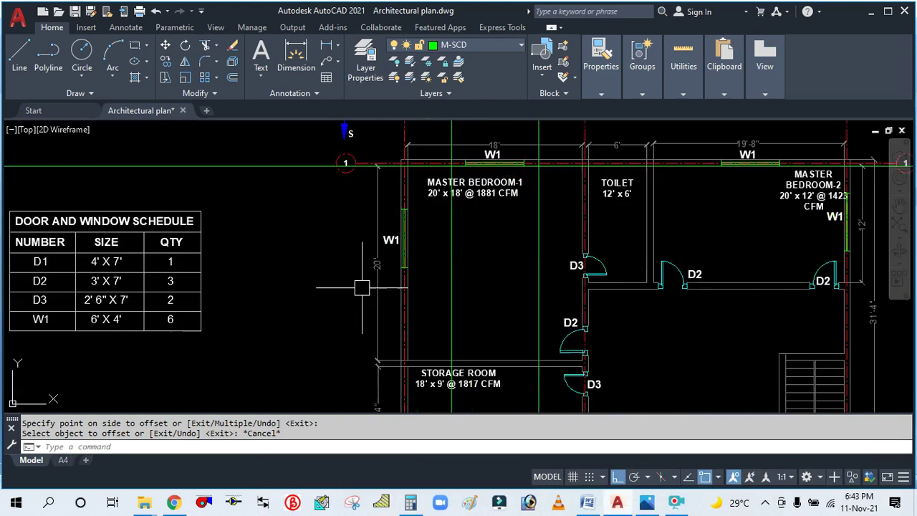
scroll(341, 252, "up", 2)
scroll(358, 286, "down", 1)
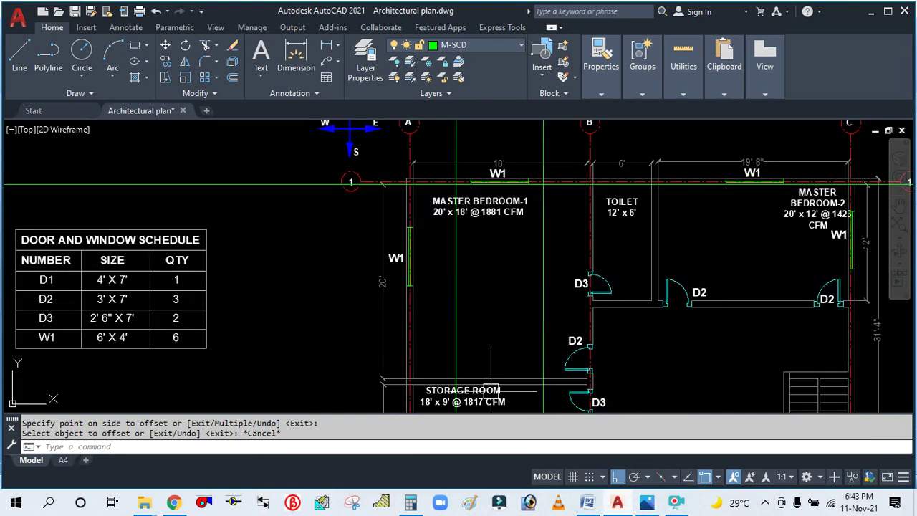
Compute 20 ÷ 4 = 5 in Calculator for the bedroom's 20' side.
left_click(411, 502)
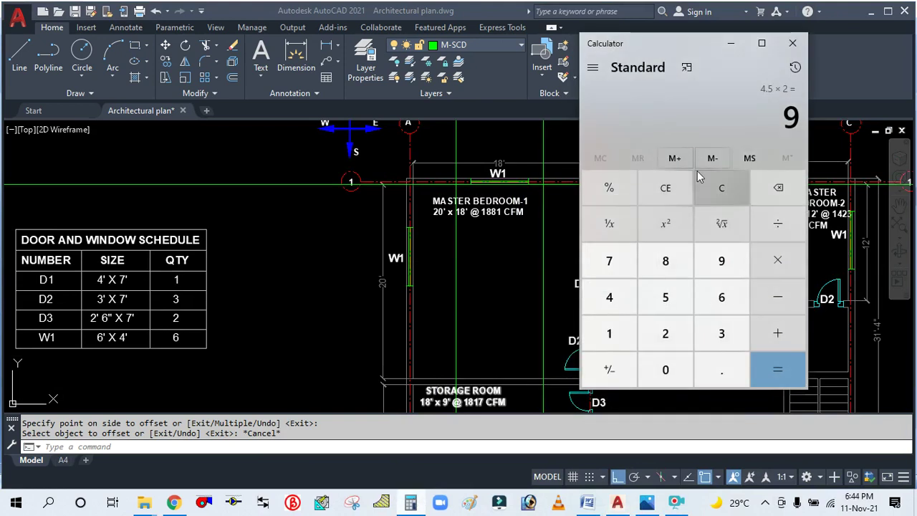
left_click(731, 44)
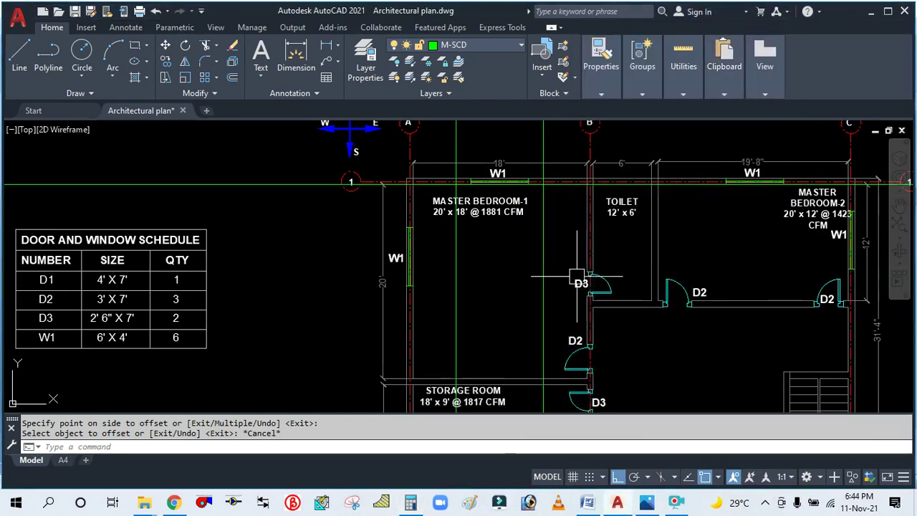
left_click(413, 502)
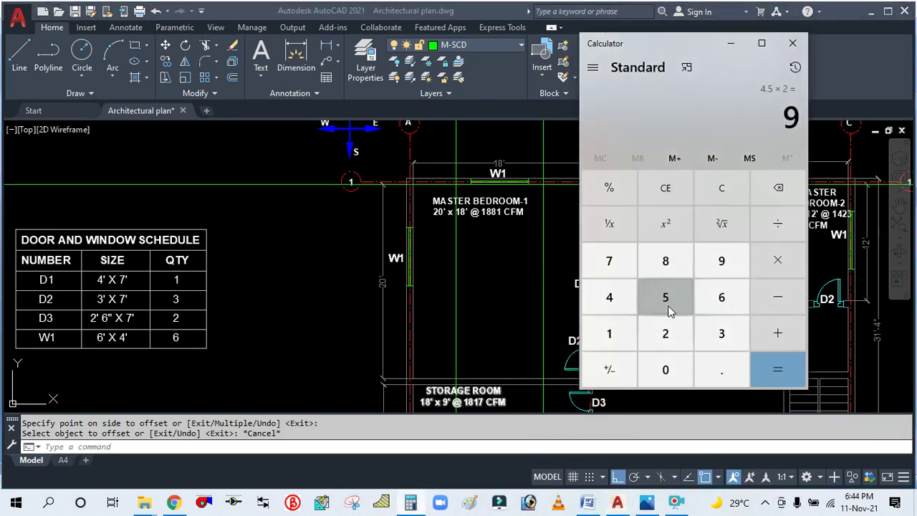
left_click(671, 343)
left_click(666, 369)
left_click(776, 224)
left_click(610, 297)
left_click(773, 372)
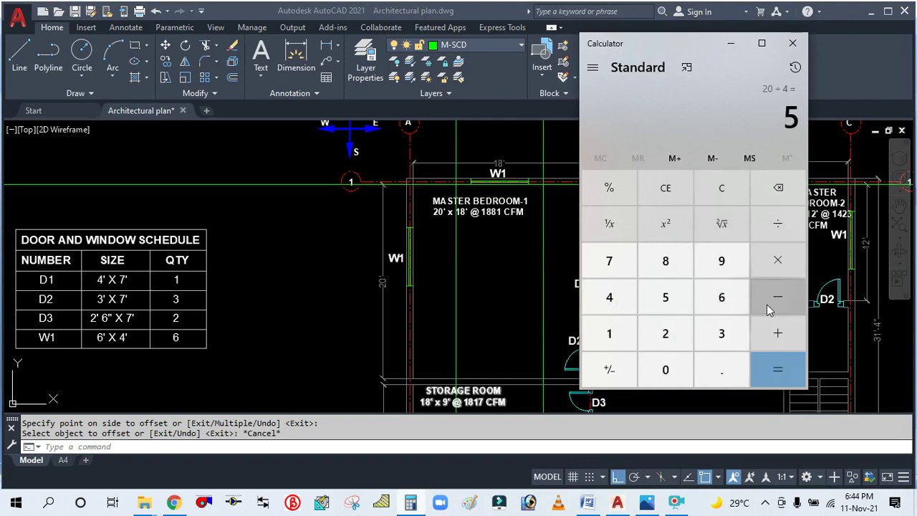
left_click(731, 44)
Move the horizontal green line 5' down from grid line 1 with the Move command.
type("m")
key("Return")
left_click(312, 186)
key("Return")
left_click(300, 213)
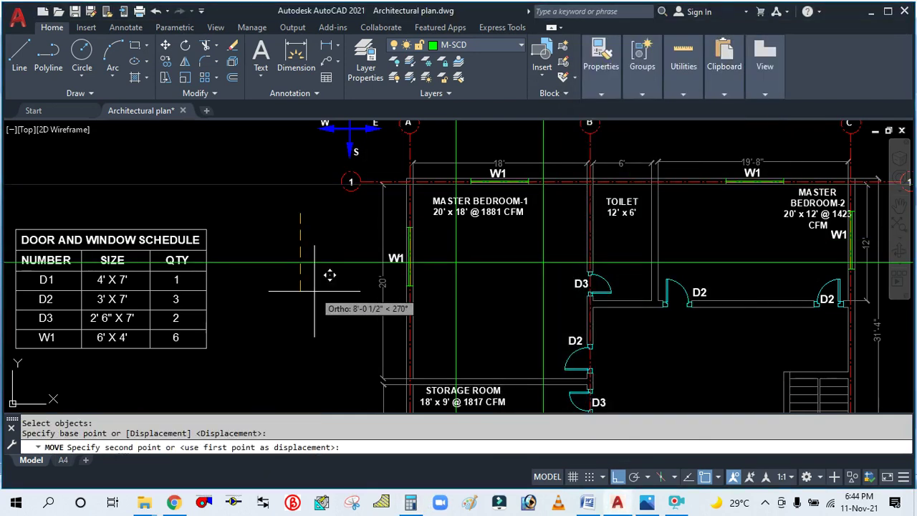
type("5")
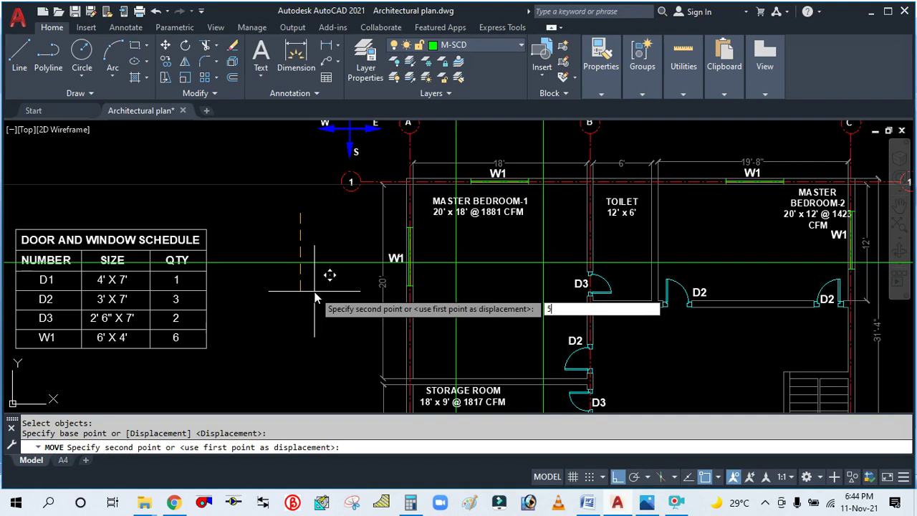
key("Return")
key("Return")
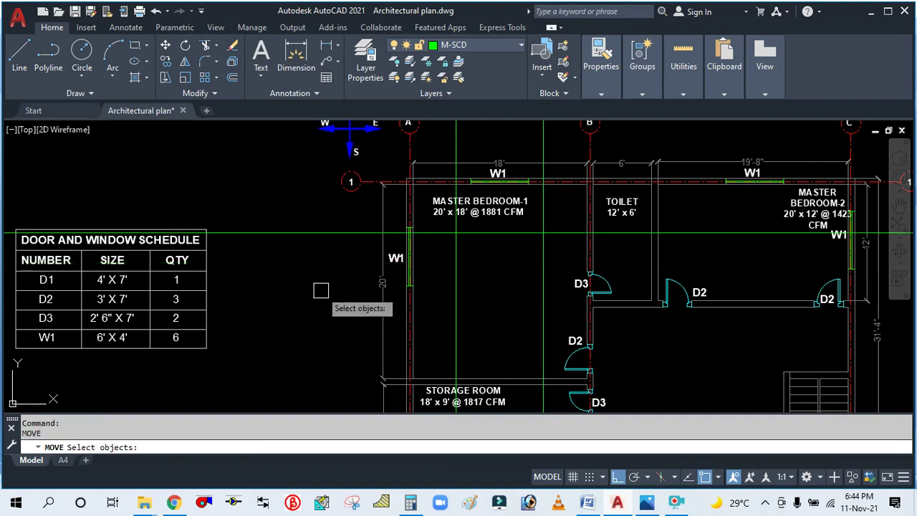
key("Escape")
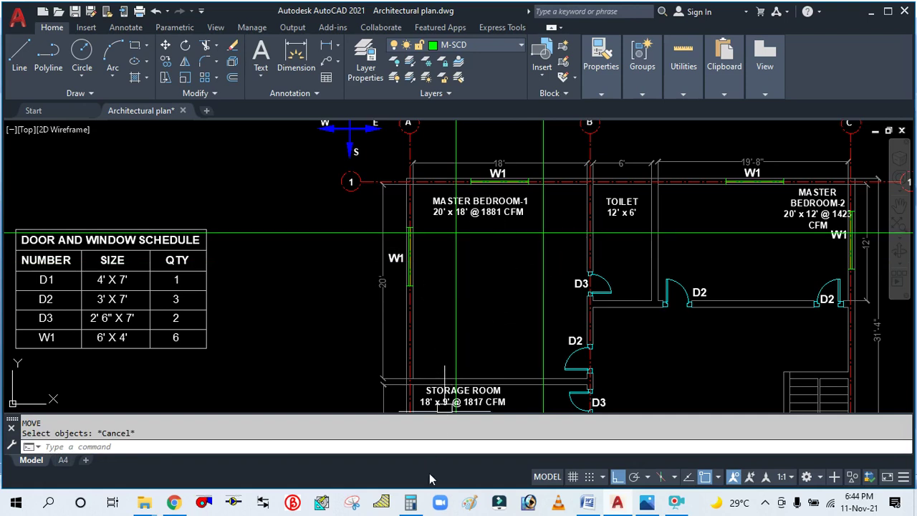
Compute 5 × 2 = 10 in Calculator.
left_click(410, 502)
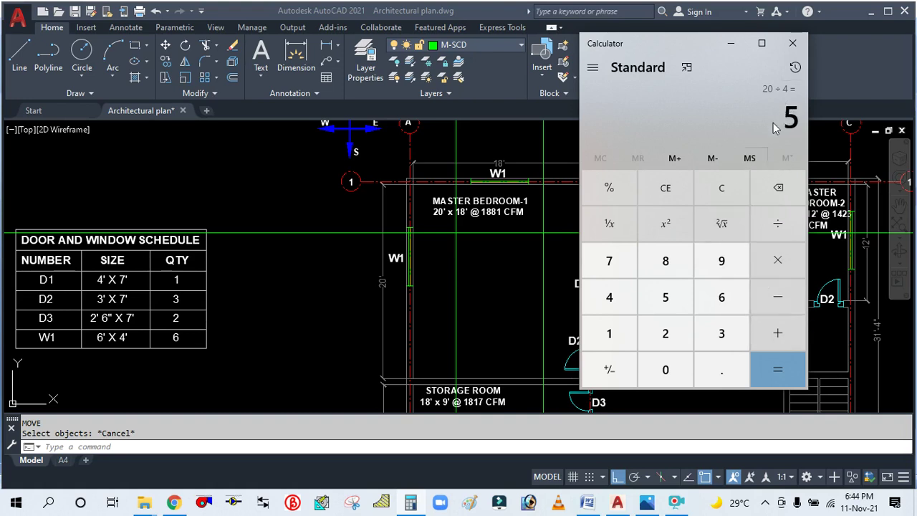
left_click(780, 265)
left_click(685, 333)
left_click(761, 361)
left_click(731, 43)
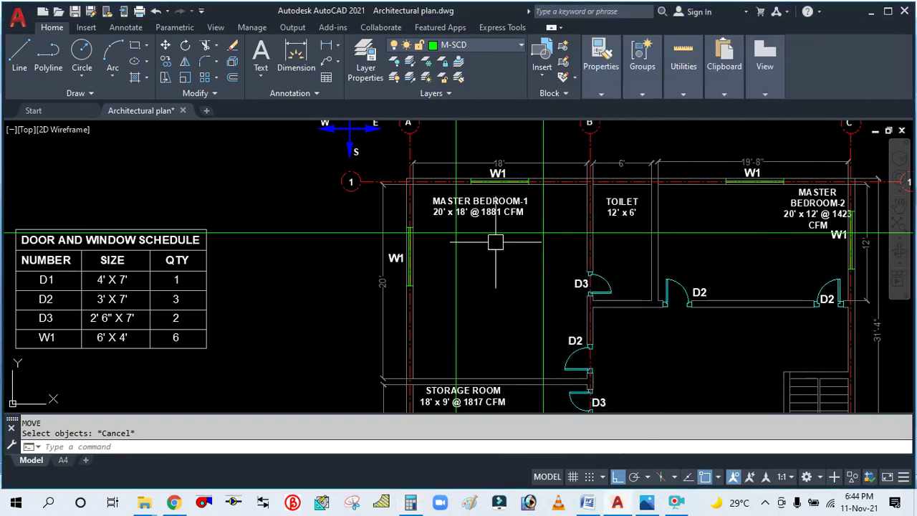
type("o")
key("Return")
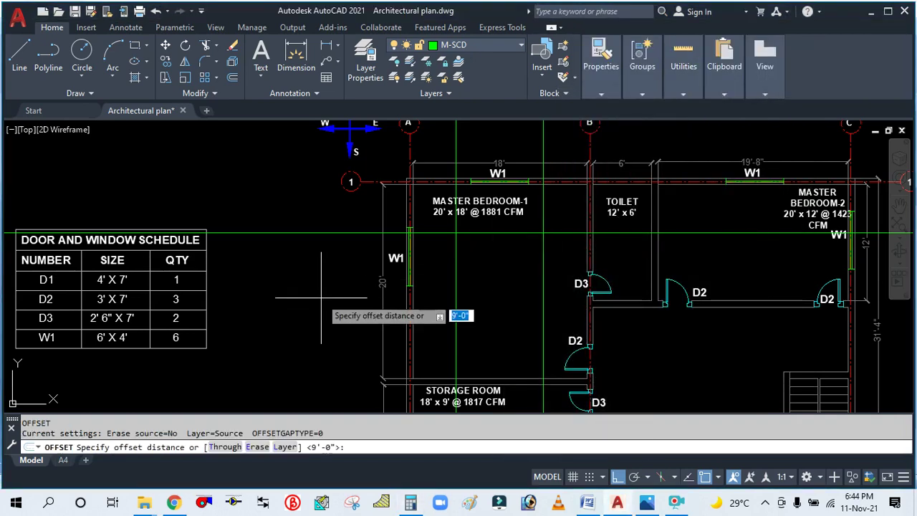
type("10")
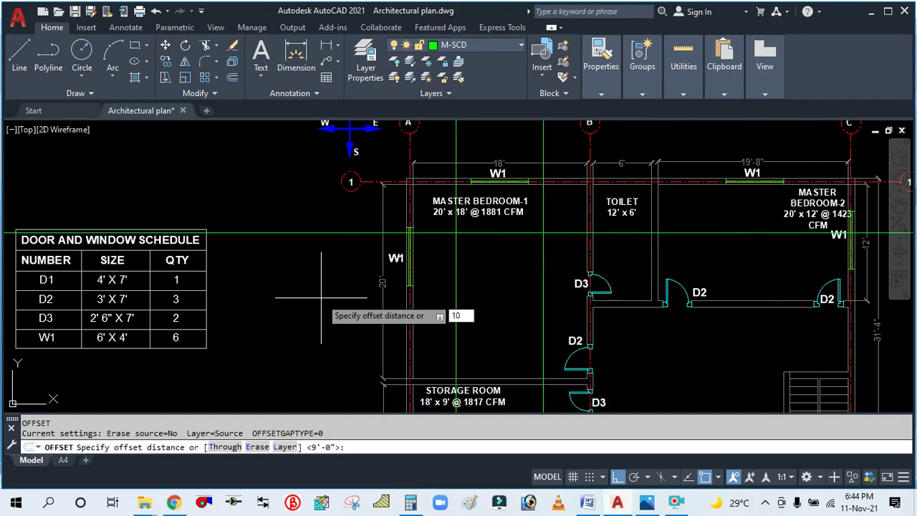
type("'")
key("Return")
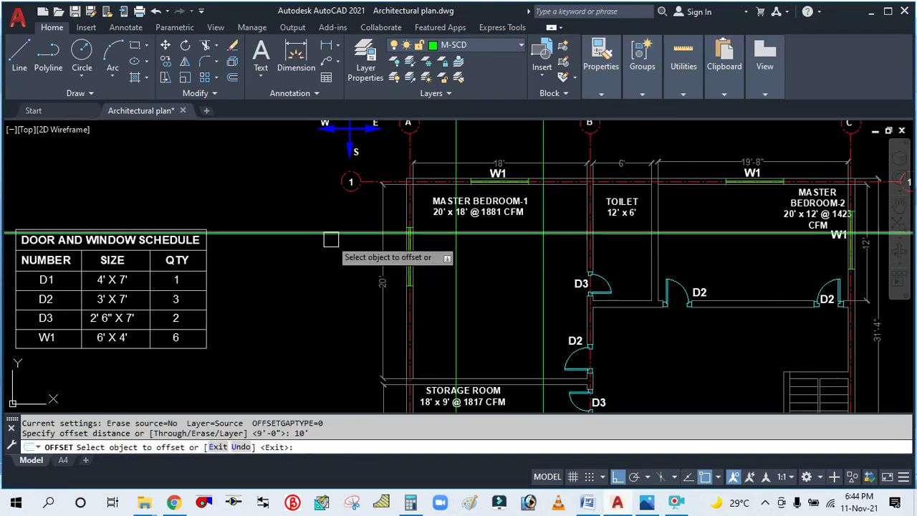
left_click(331, 237)
left_click(332, 331)
key("Escape")
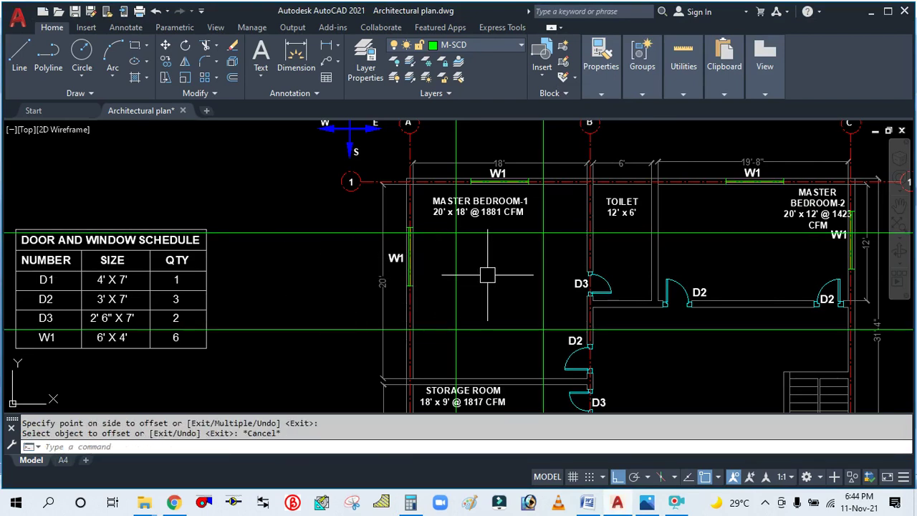
scroll(493, 244, "up", 2)
scroll(421, 225, "down", 2)
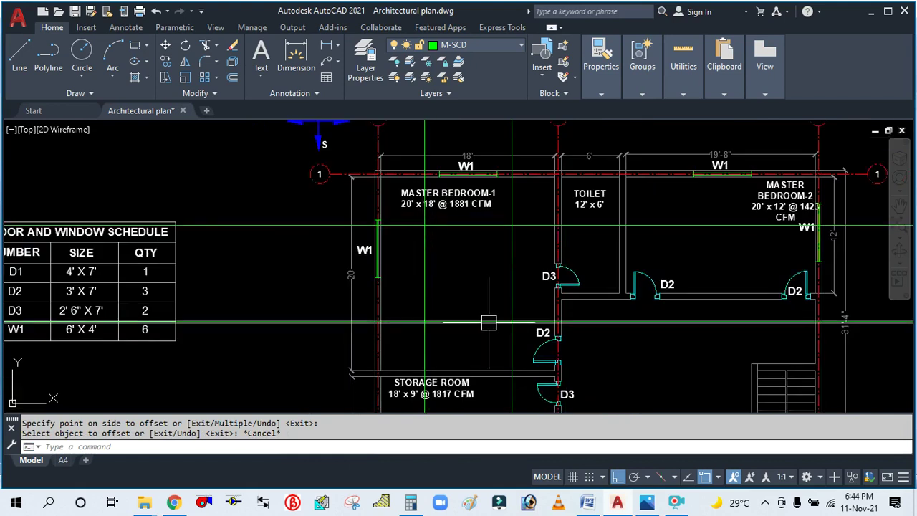
scroll(430, 246, "up", 2)
scroll(431, 265, "down", 6)
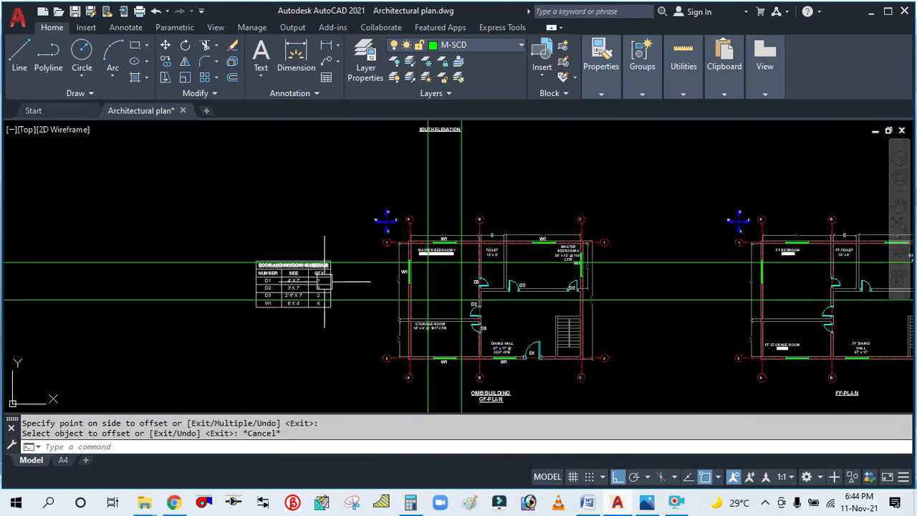
scroll(432, 271, "up", 2)
scroll(258, 165, "up", 6)
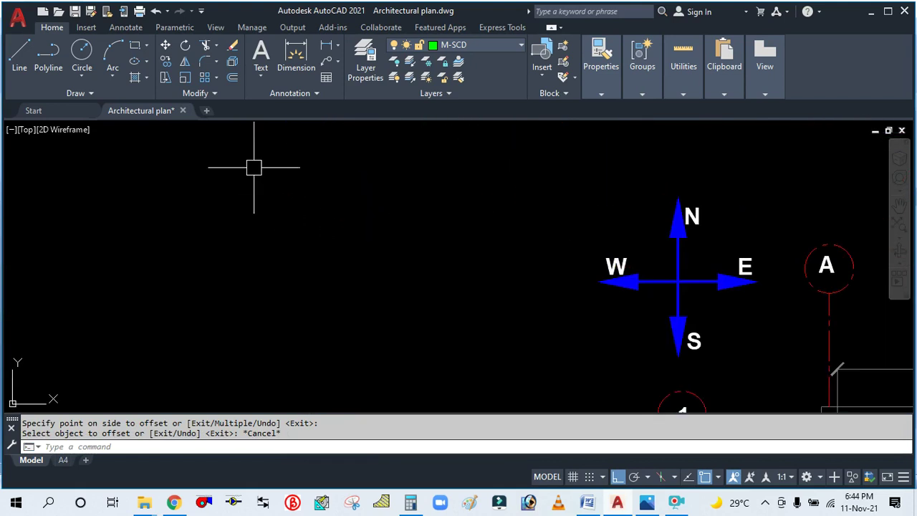
left_click(468, 44)
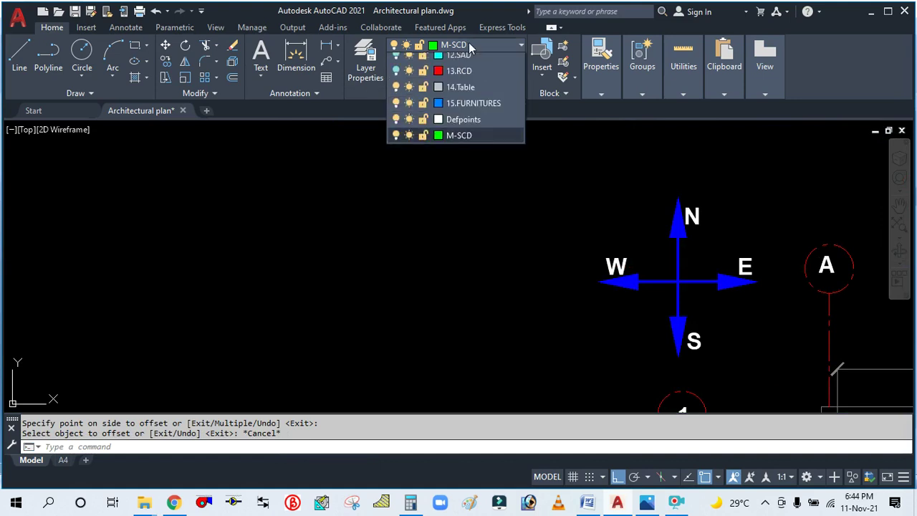
left_click(474, 352)
scroll(424, 250, "down", 8)
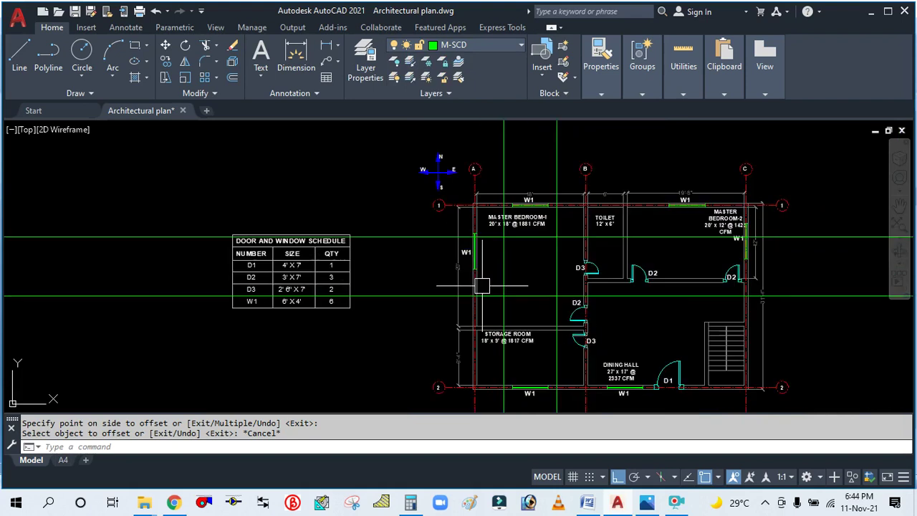
scroll(534, 228, "up", 4)
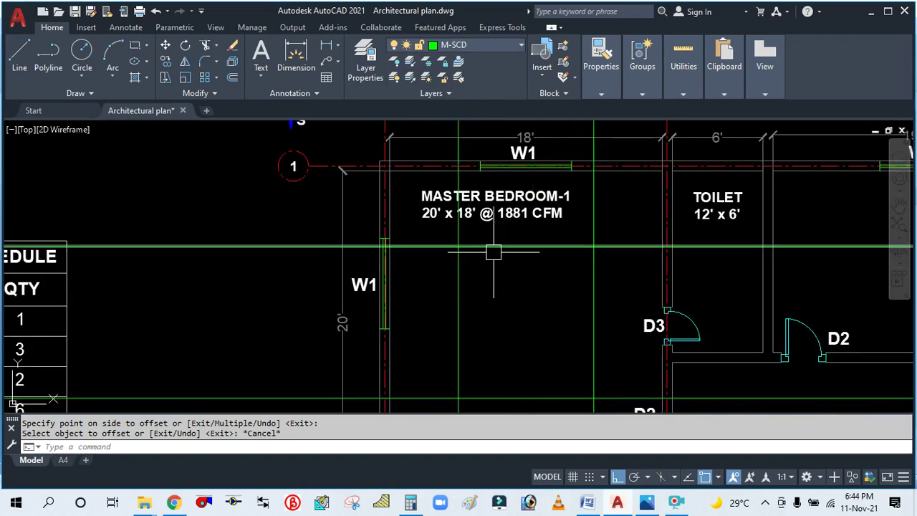
scroll(523, 268, "down", 3)
scroll(537, 298, "up", 3)
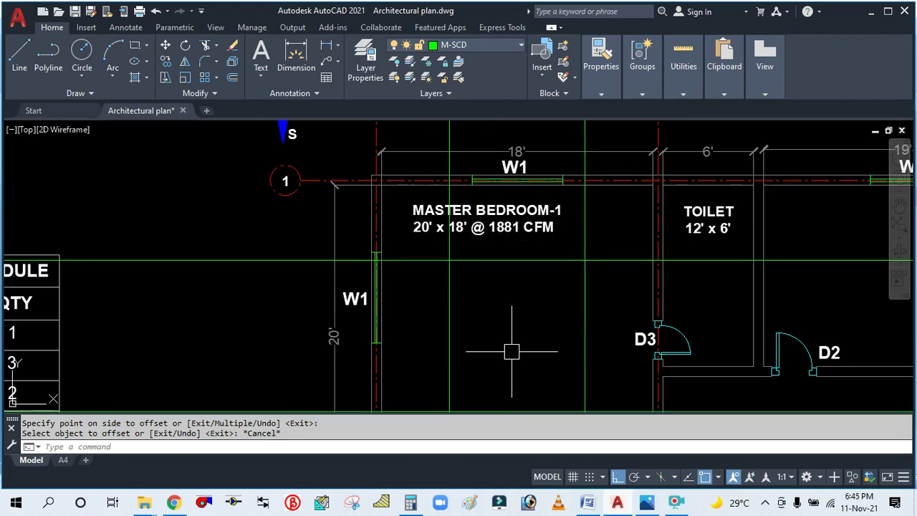
scroll(521, 337, "down", 4)
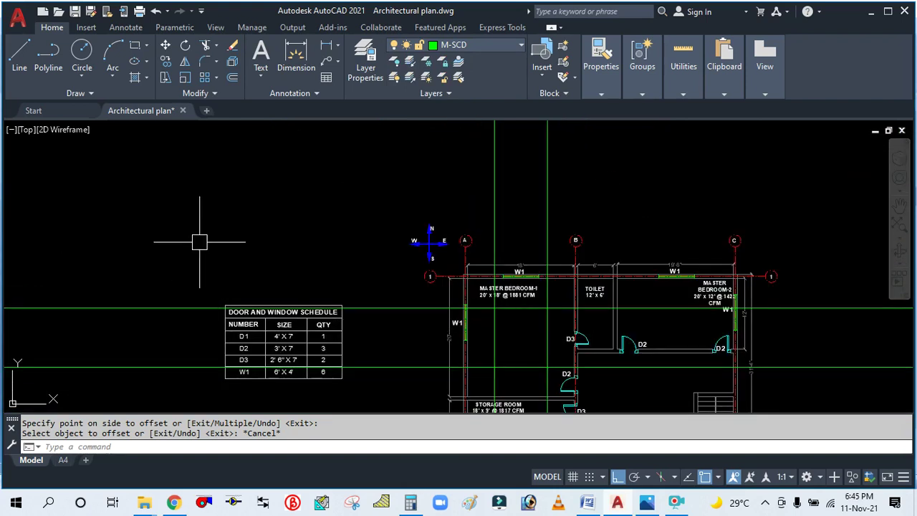
scroll(201, 242, "up", 2)
left_click(420, 508)
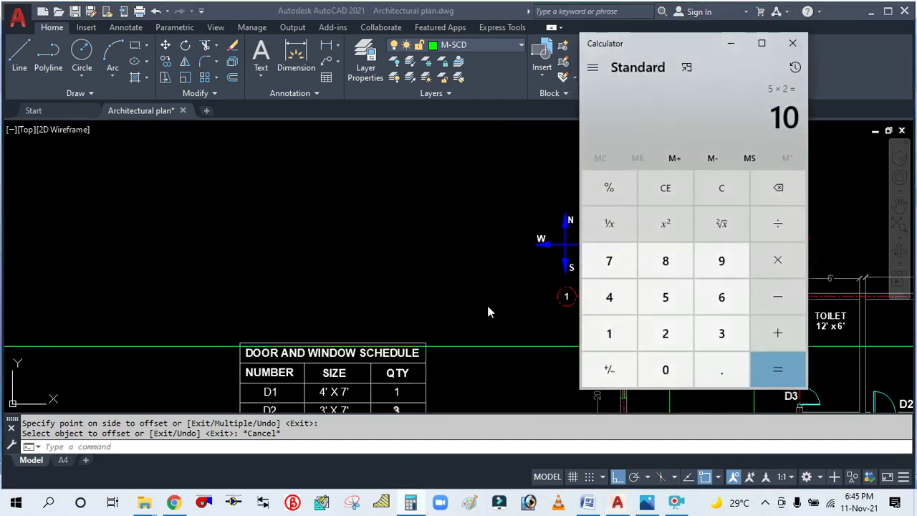
left_click(711, 188)
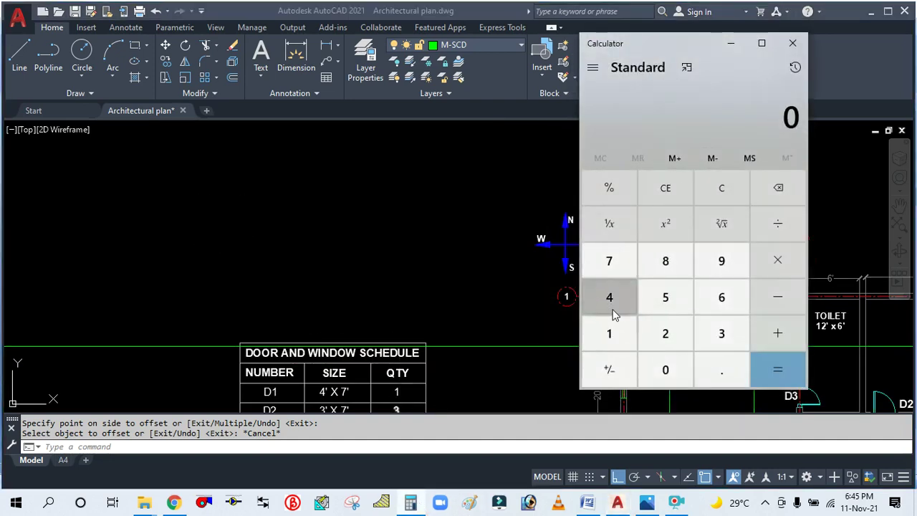
left_click(731, 48)
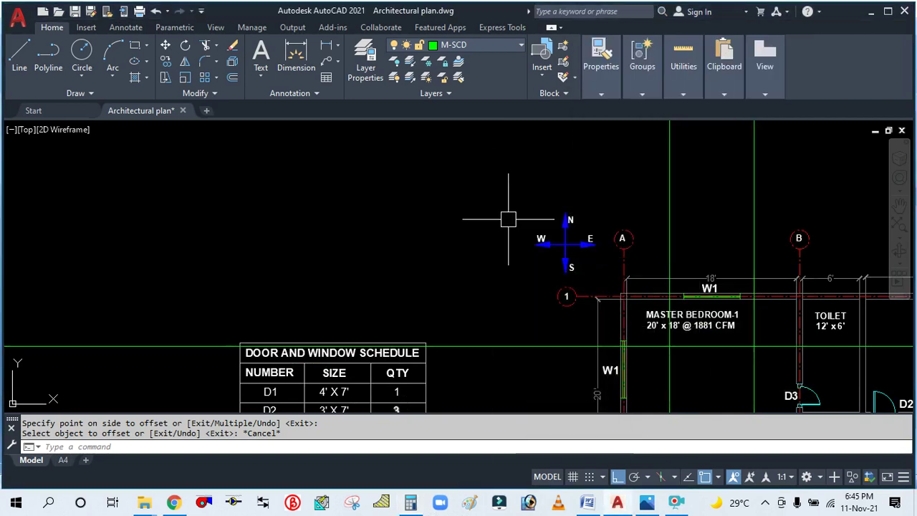
scroll(546, 250, "down", 3)
scroll(390, 169, "up", 3)
Start copying the Master Bedroom-1 label and set the copy's base point.
type("co")
key("Return")
scroll(606, 311, "up", 5)
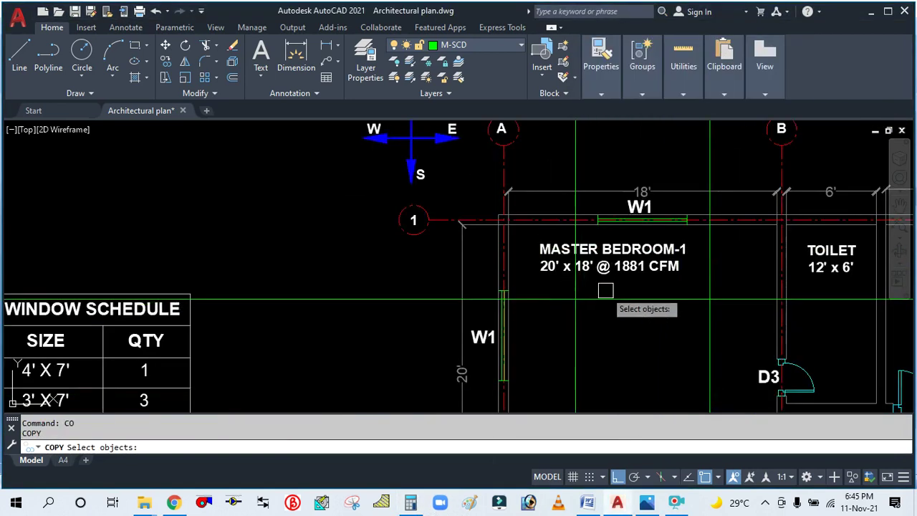
left_click(606, 267)
key("Return")
left_click(647, 332)
With Ortho off, place the label copy in empty space and open it for editing.
scroll(566, 312, "down", 5)
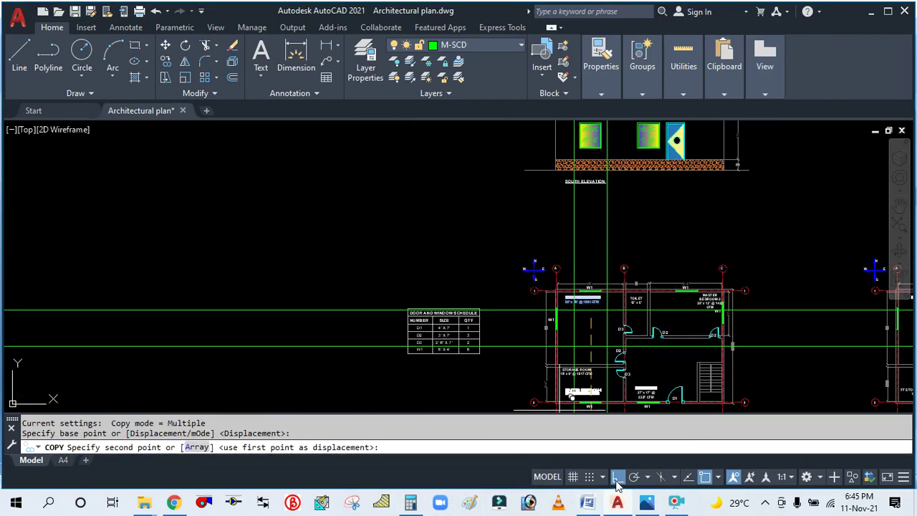
left_click(618, 477)
scroll(430, 236, "up", 4)
left_click(430, 236)
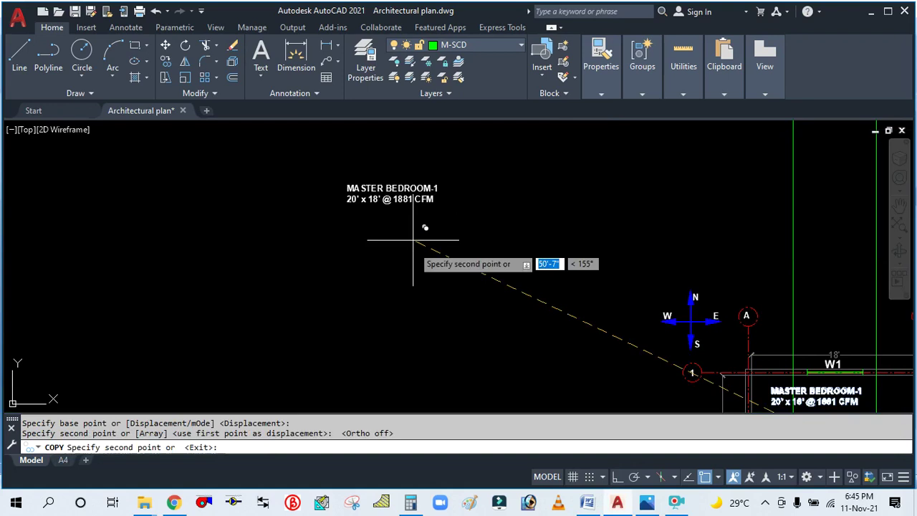
scroll(509, 308, "down", 4)
key("Escape")
scroll(458, 290, "up", 4)
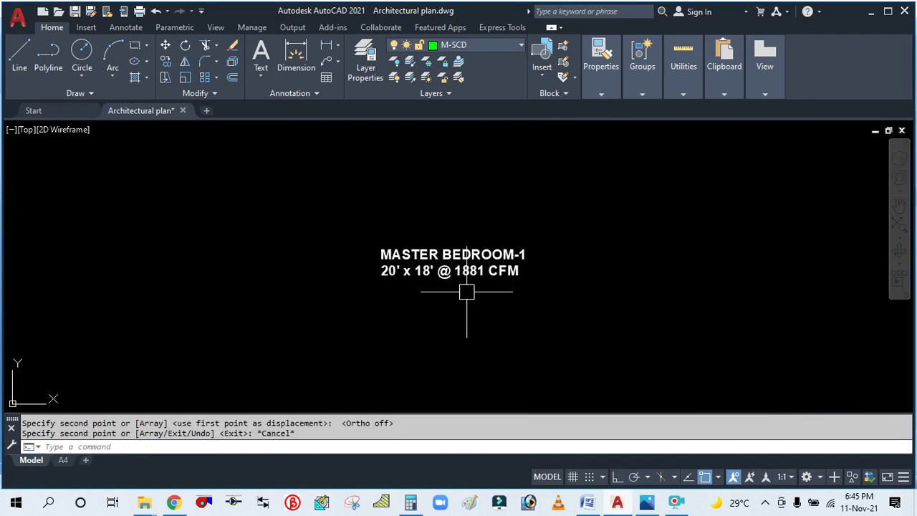
left_click(485, 268)
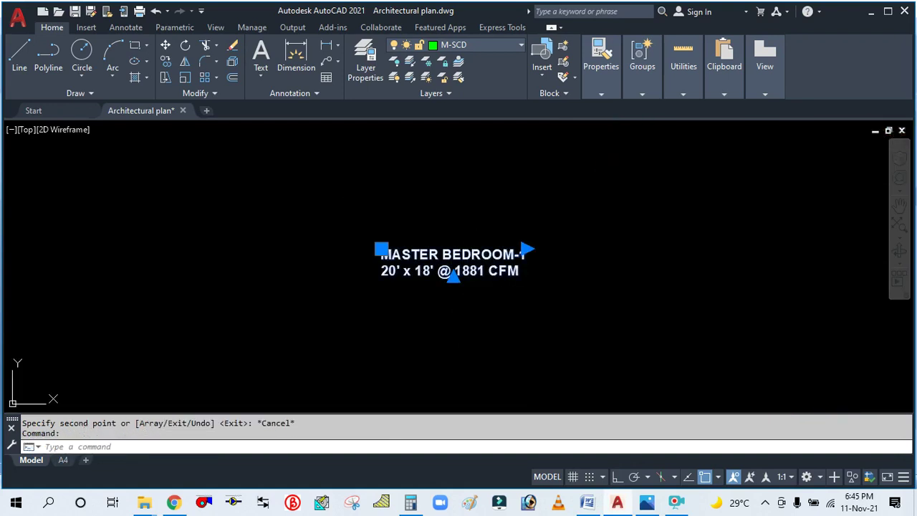
double_click(485, 271)
Widen the label's text box and add EACH DIFF CFM = 940.5 after 1881 CFM.
left_click_drag(528, 278, 610, 401)
left_click_drag(445, 272, 382, 253)
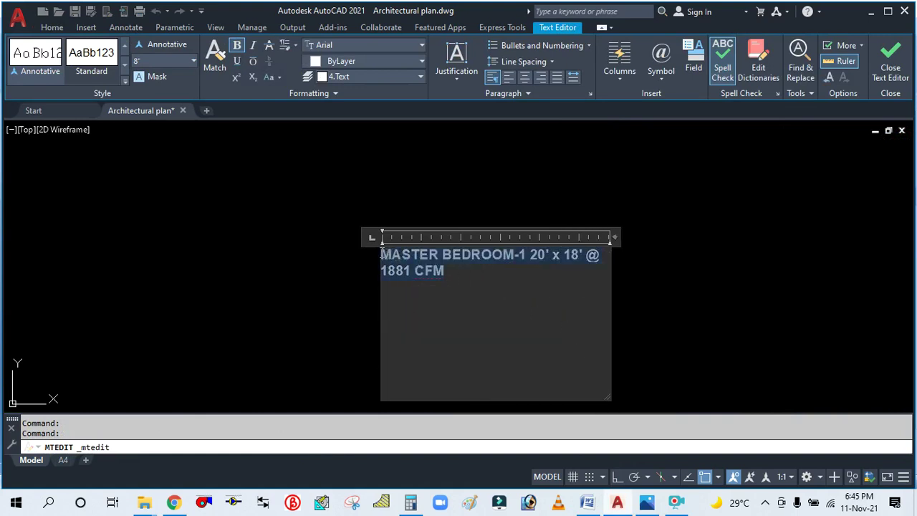
left_click(473, 301)
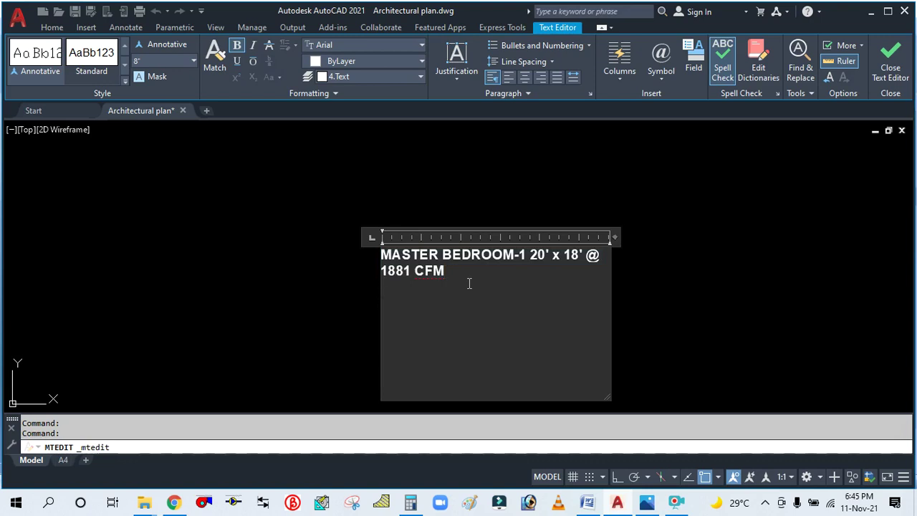
type("EACH DIFF CFM ")
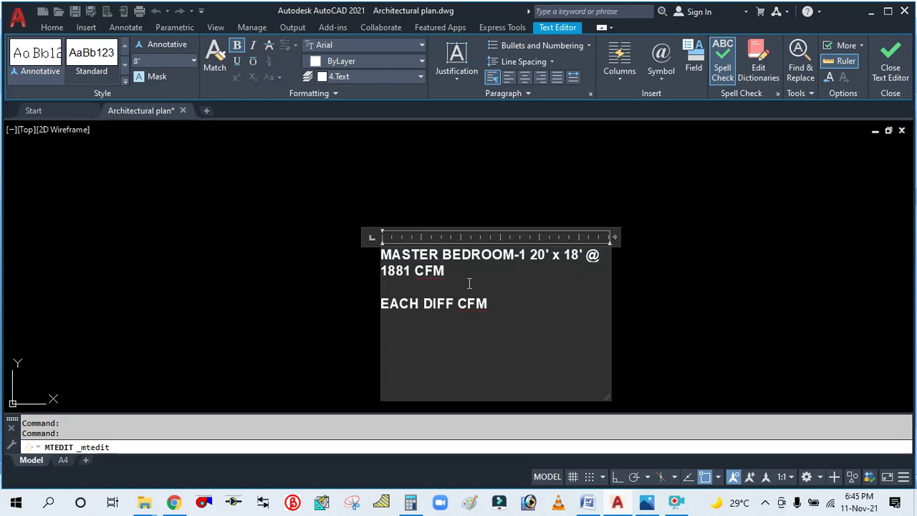
type("= 940.5")
Add the lines Q = A X V and V = 500 FPM.
key("Return")
type("Q = A X V")
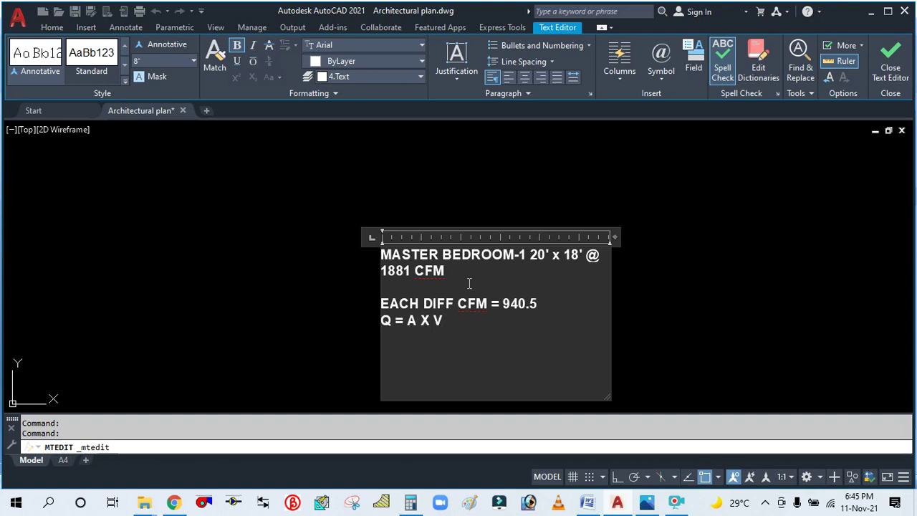
key("Return")
type("V = 500 FPM")
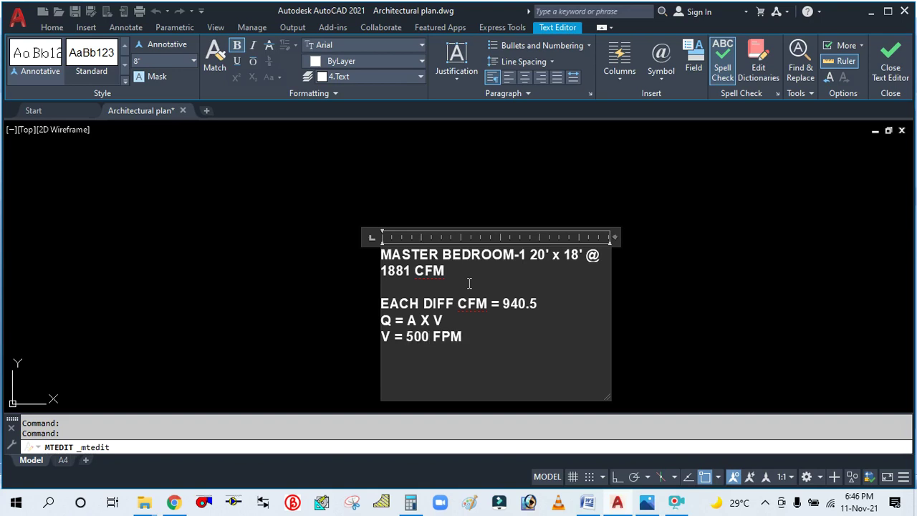
Add Q = 940.5 CFM and A = Q/V = 940.5/500 =, fixing the mistyped dash.
key("Return")
type("Q = 940.5 CFM")
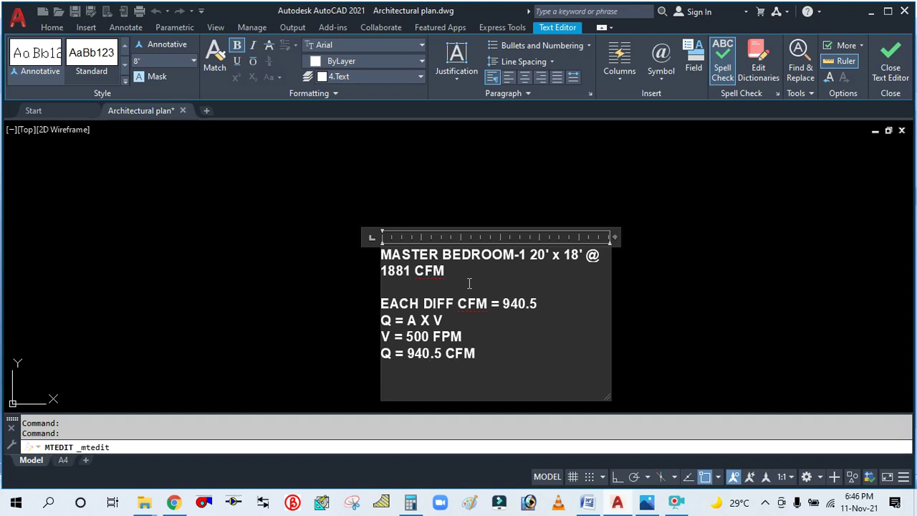
type("A -")
key("BackSpace")
type("=")
type("Q/V = 940")
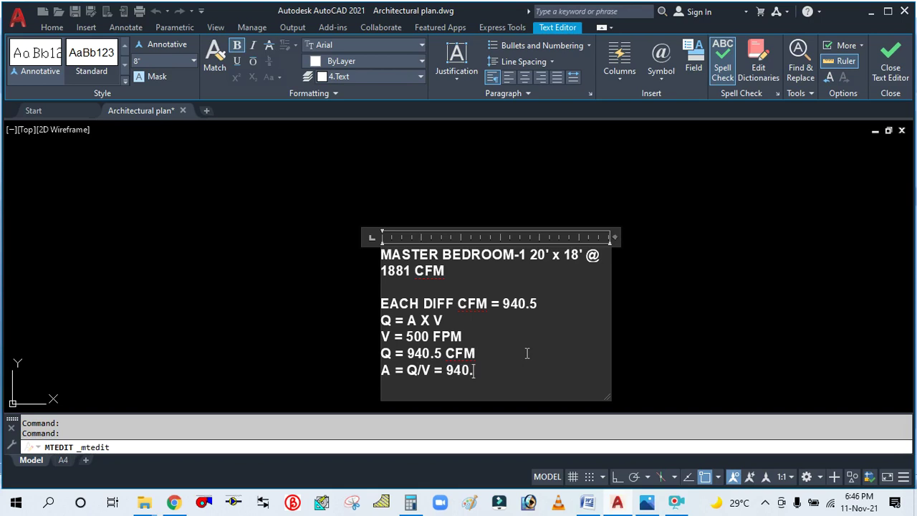
type(".5/500 =")
left_click(411, 501)
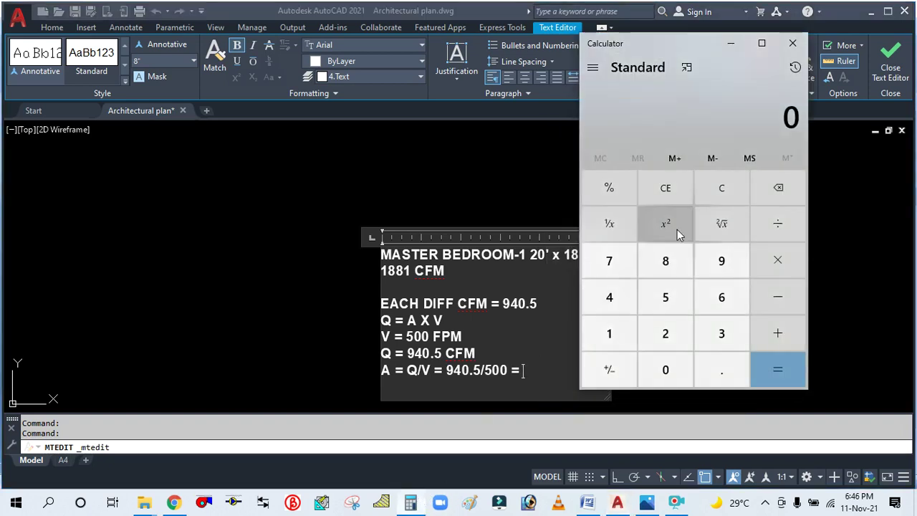
Compute 940.5 ÷ 500 = 1.881 in Calculator.
left_click(713, 264)
left_click(623, 305)
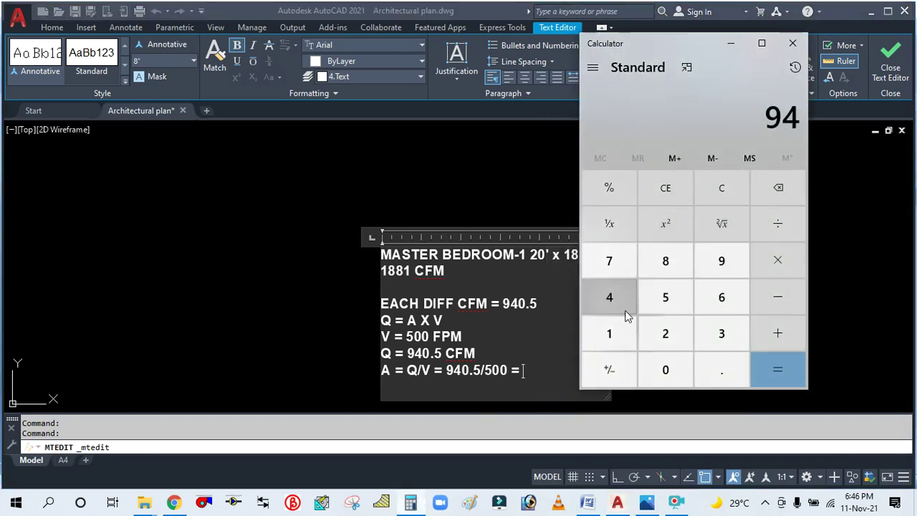
left_click(663, 373)
left_click(715, 360)
left_click(674, 293)
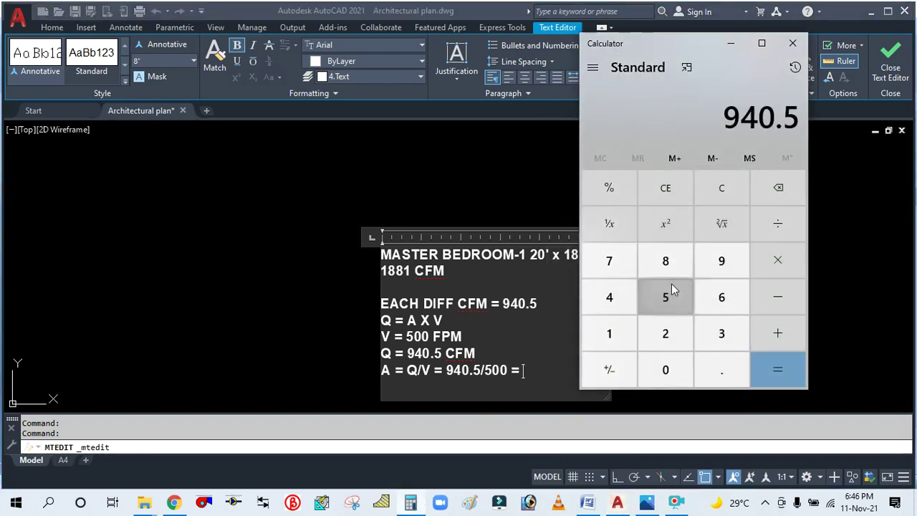
left_click(769, 222)
left_click(665, 298)
left_click(666, 372)
left_click(665, 371)
left_click(778, 370)
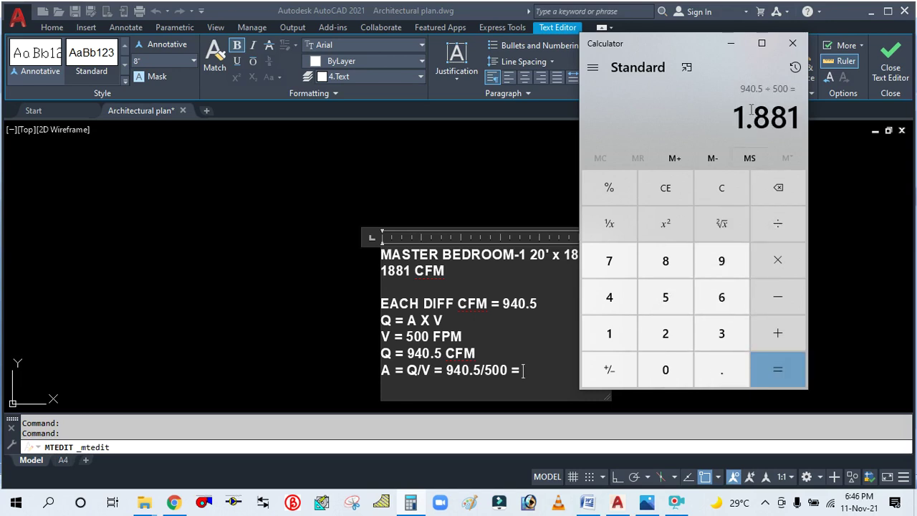
Finish the area line with 1.8 SQFT.
left_click(731, 43)
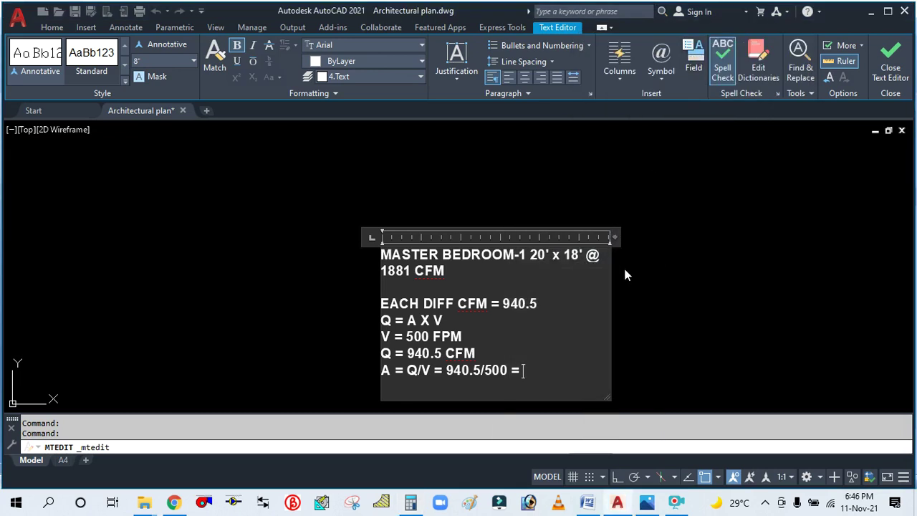
type("1.8 SQFT")
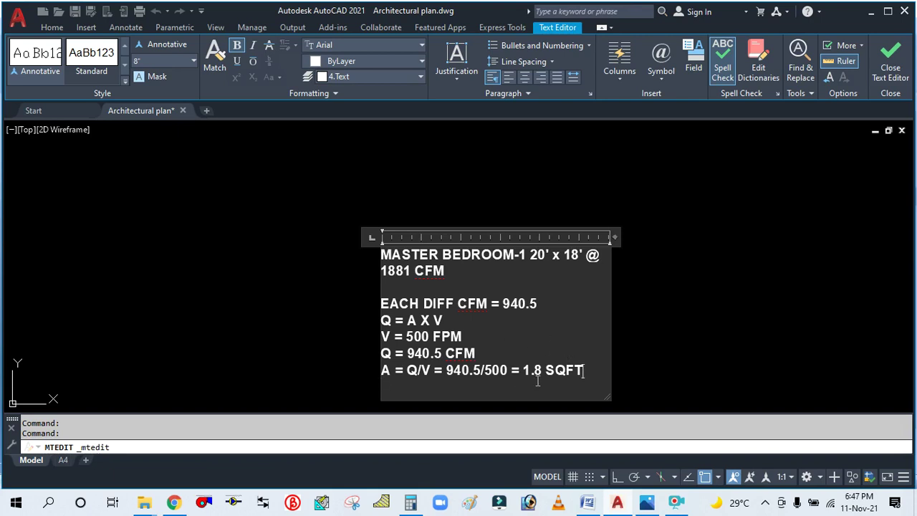
left_click(648, 502)
Browse to the notebook page showing 1.2 × 1.25 = 1.5 ft², then return to AutoCAD.
scroll(460, 303, "down", 4, "ctrl")
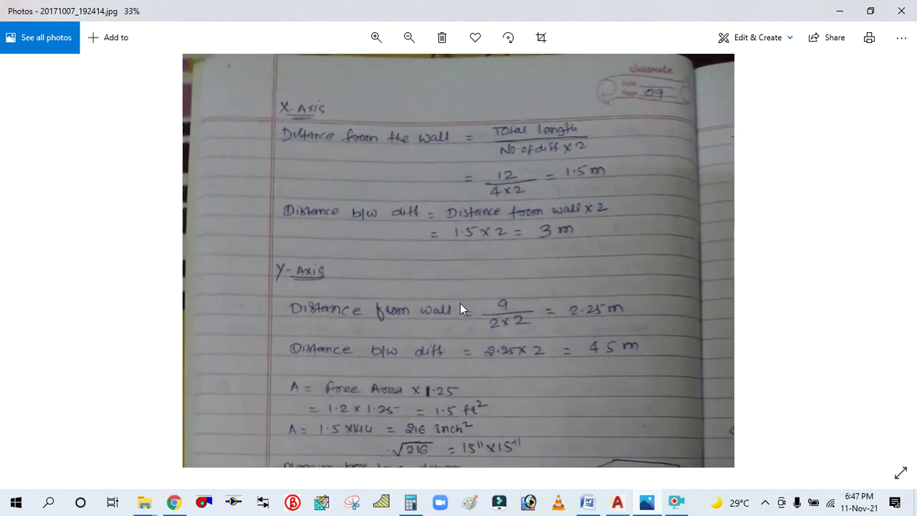
scroll(382, 330, "up", 1, "ctrl")
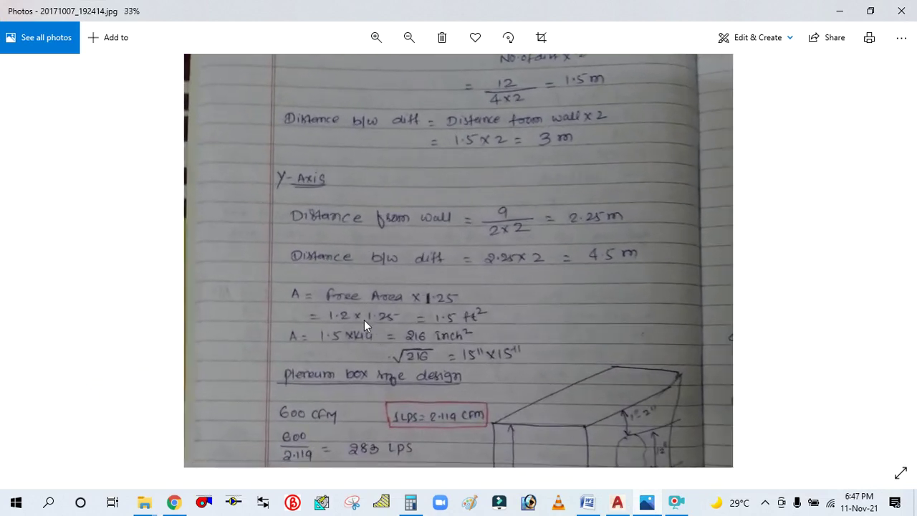
scroll(364, 320, "down", 2, "ctrl")
scroll(364, 288, "up", 1, "ctrl")
scroll(364, 261, "down", 1, "ctrl")
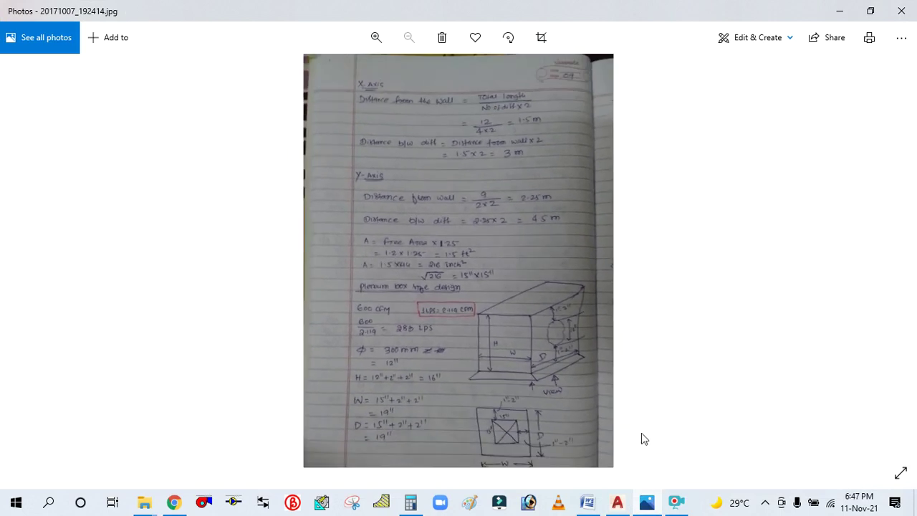
left_click(14, 259)
scroll(382, 354, "up", 1, "ctrl")
scroll(399, 401, "up", 1, "ctrl")
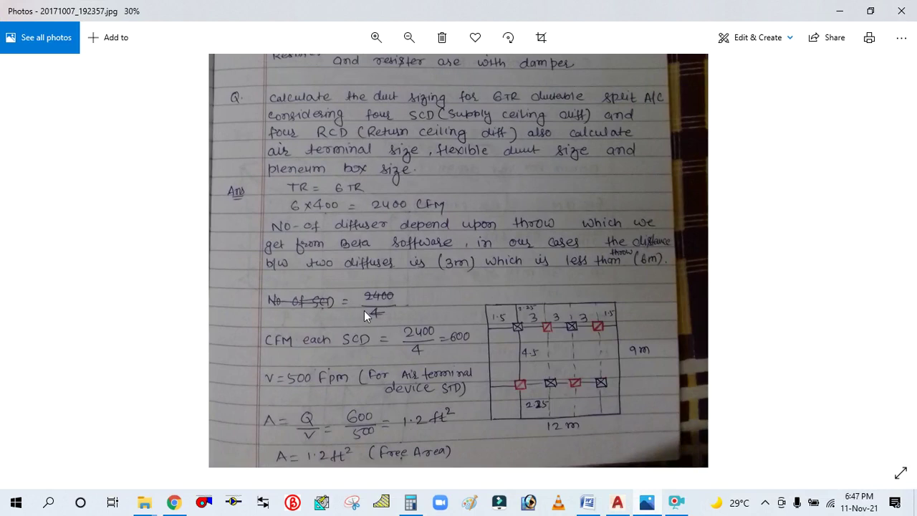
scroll(328, 403, "down", 5)
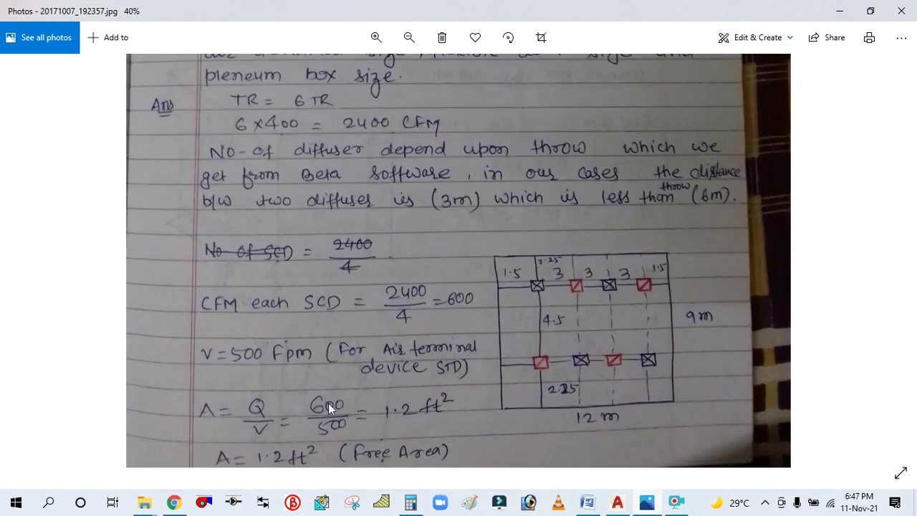
left_click(901, 256)
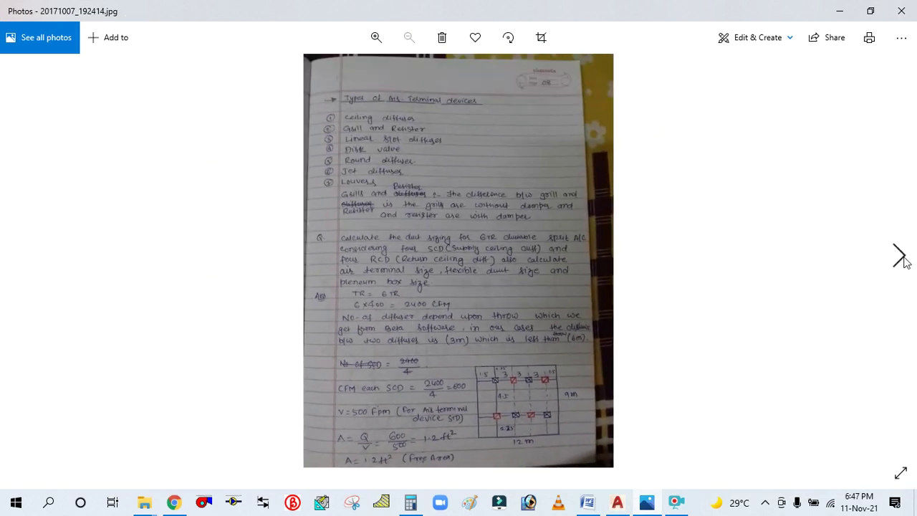
scroll(436, 264, "up", 3)
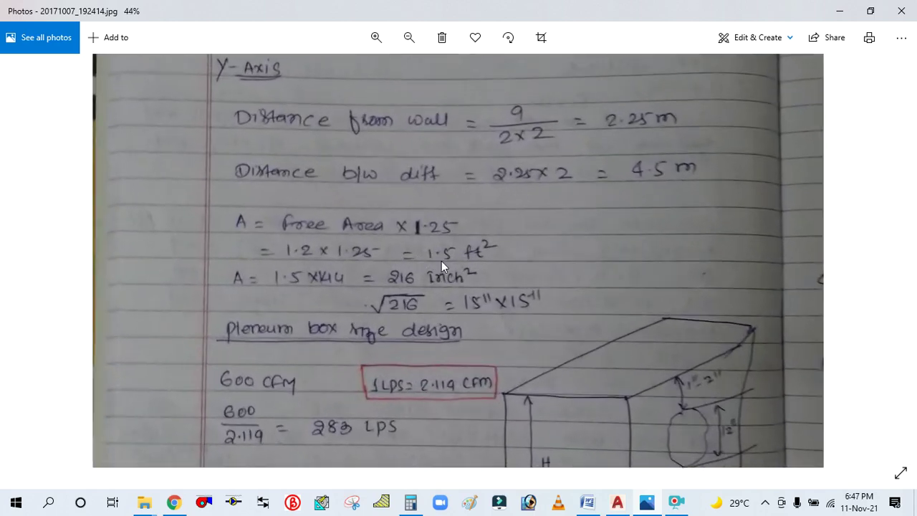
left_click(619, 507)
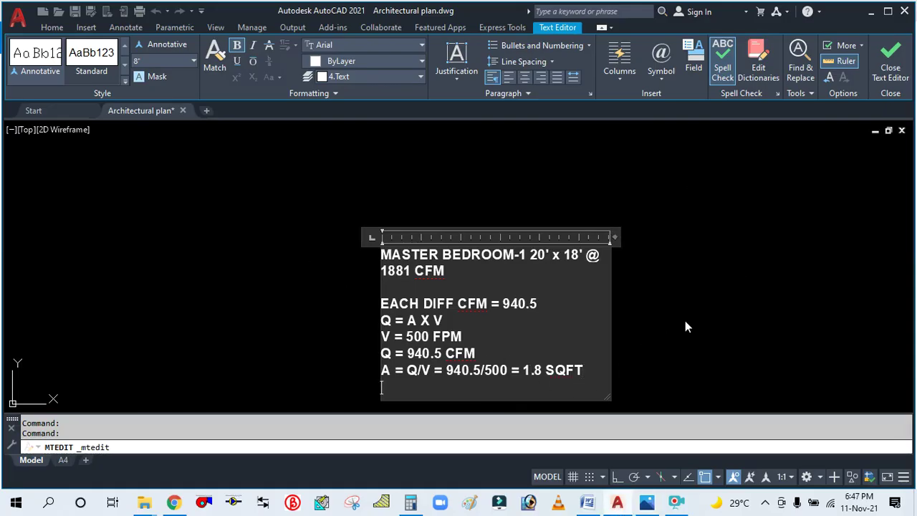
Type FACE AREA = FREE AREA X 1.25, correcting the typo after checking the notes.
type("FACE AREA = ")
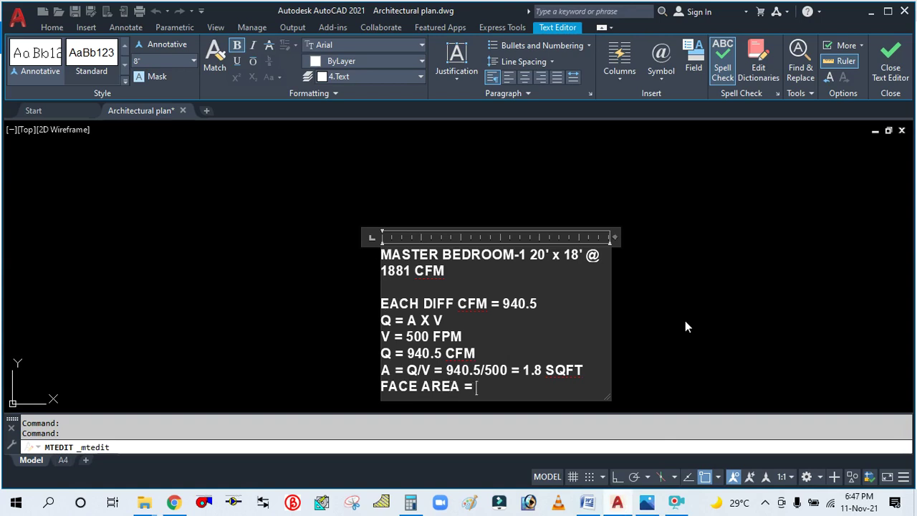
type("FREE AREA")
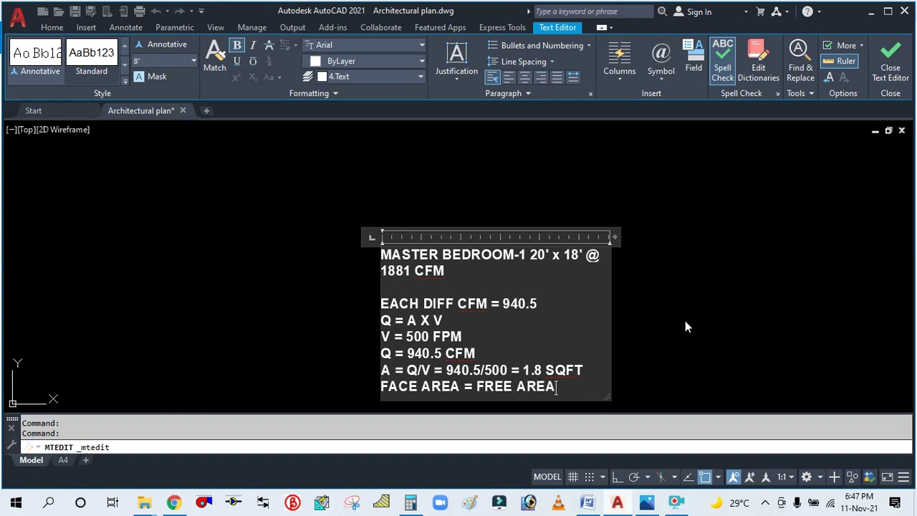
type(" X 25")
key("BackSpace")
key("BackSpace")
key("BackSpace")
key("BackSpace")
left_click(647, 503)
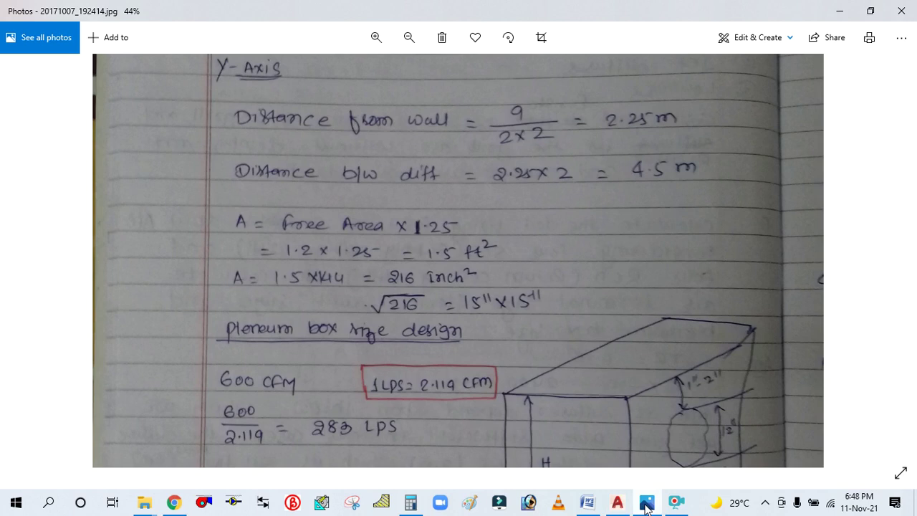
left_click(647, 503)
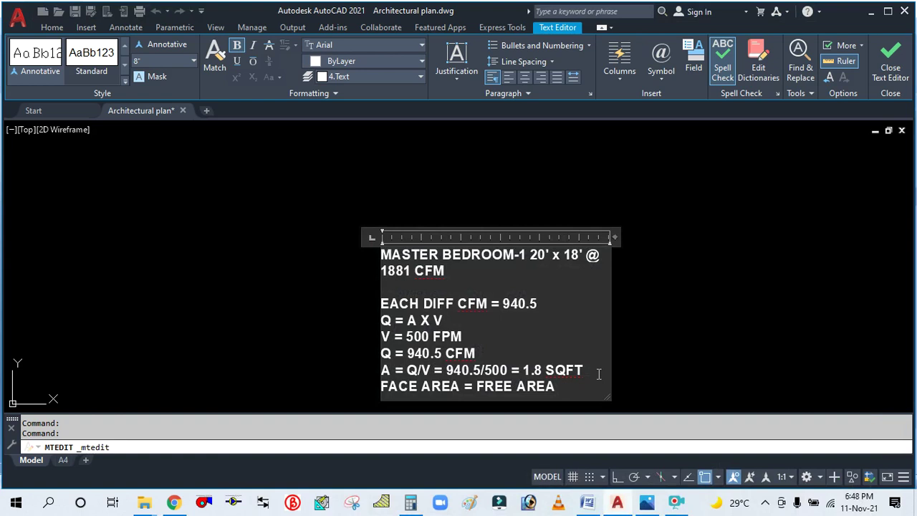
type("X 1.25")
key("Return")
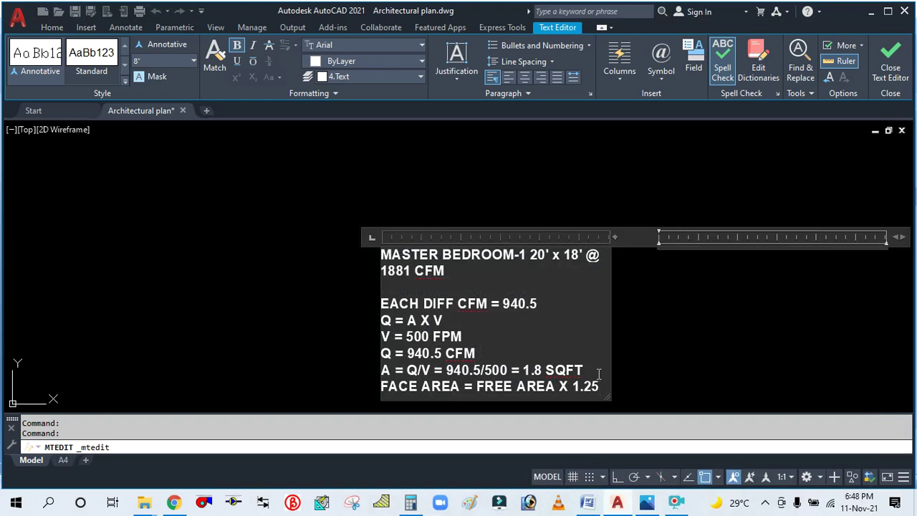
Stretch the text box into one wider column and add FACE AREA = 1.8 X 1.25 =.
scroll(266, 204, "down", 4)
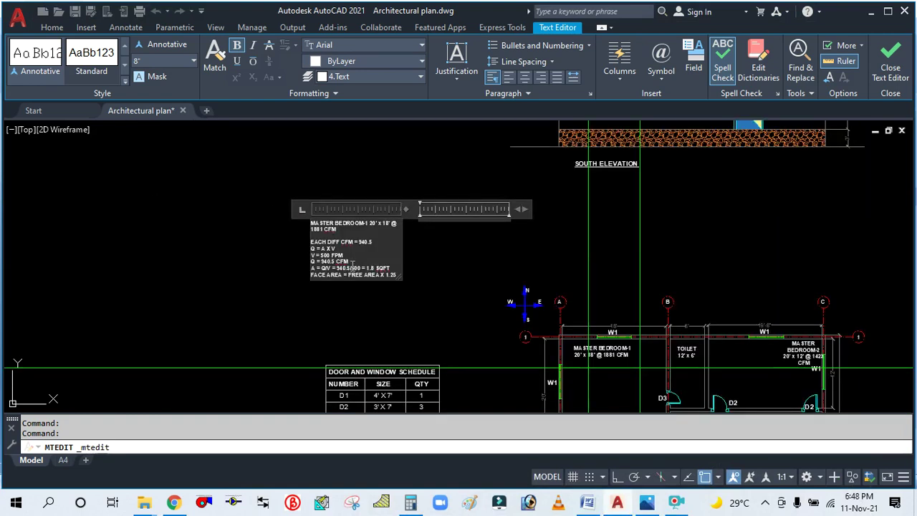
left_click_drag(399, 276, 436, 338)
scroll(366, 277, "up", 6)
scroll(379, 305, "down", 3)
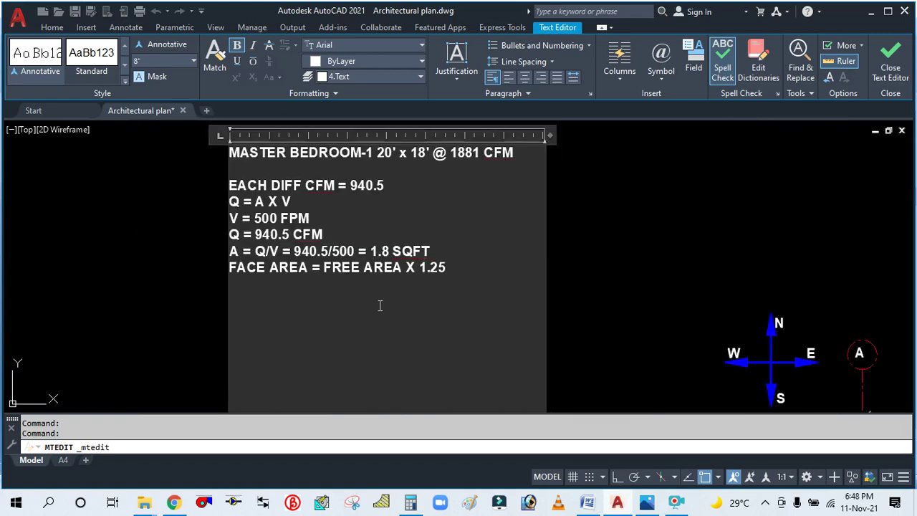
type("FACE AREA")
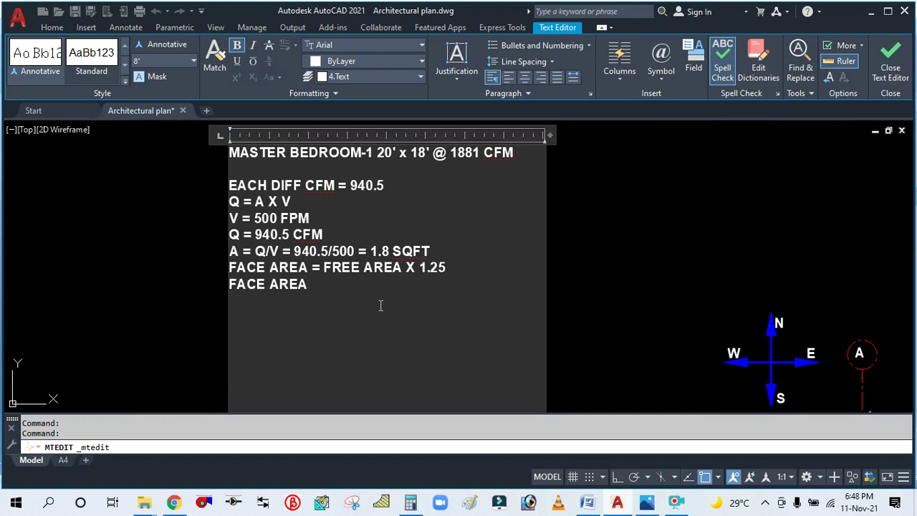
type(" = 1.8 X 1.25 =")
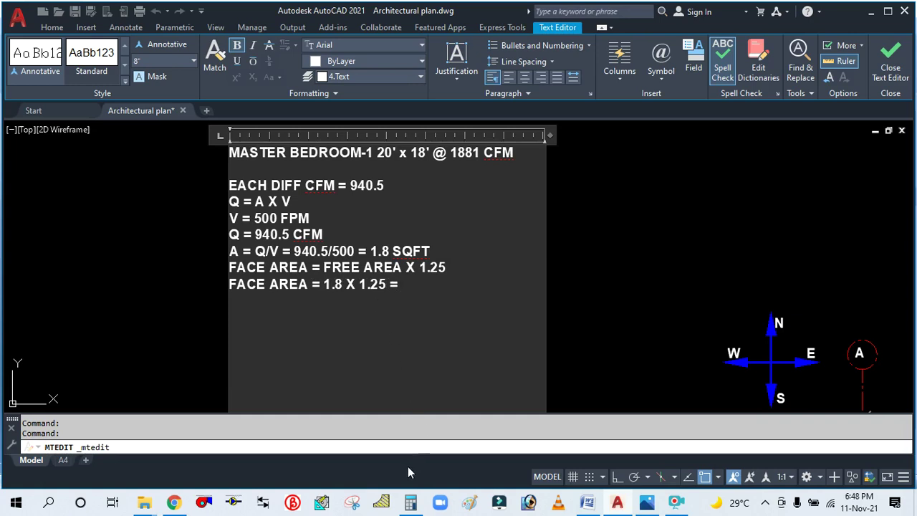
left_click(411, 502)
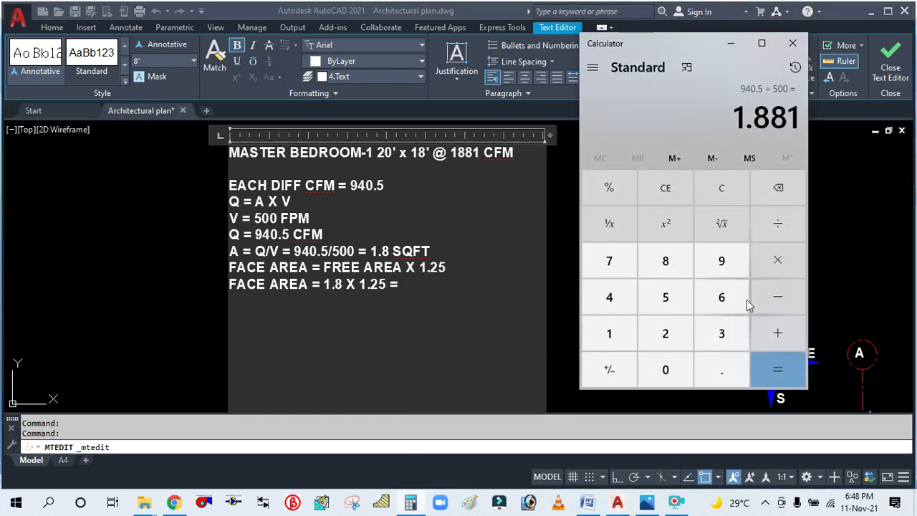
Multiply 1.881 × 1.25 = 2.35125 in Calculator.
left_click(763, 272)
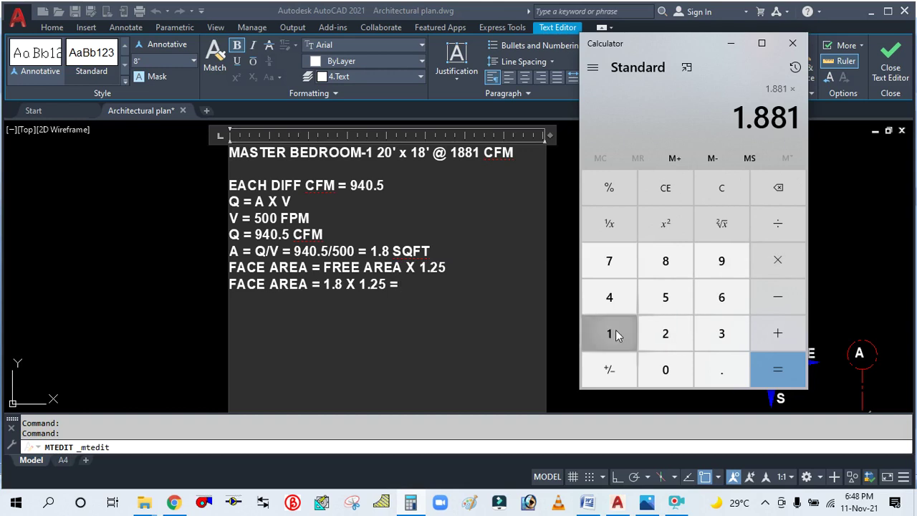
left_click(614, 332)
left_click(719, 369)
left_click(672, 336)
left_click(671, 306)
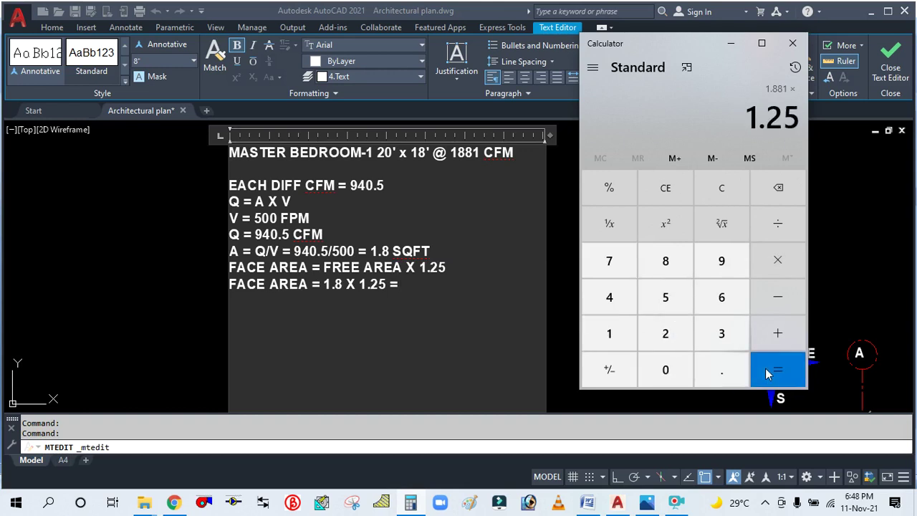
left_click(767, 371)
left_click(731, 43)
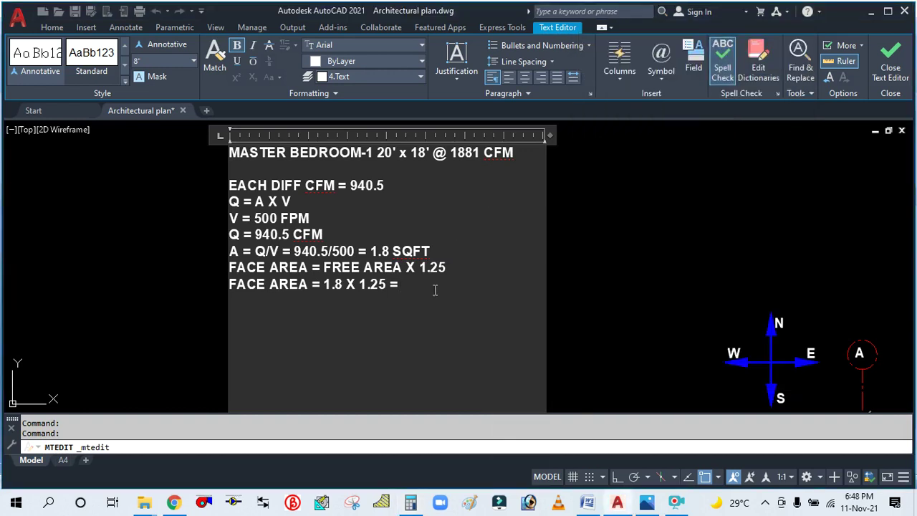
Record 2.35 SQFT and the conversion = 2.35 X 12 X 12 = 2.35 X 144.
type("2.35 SQFT")
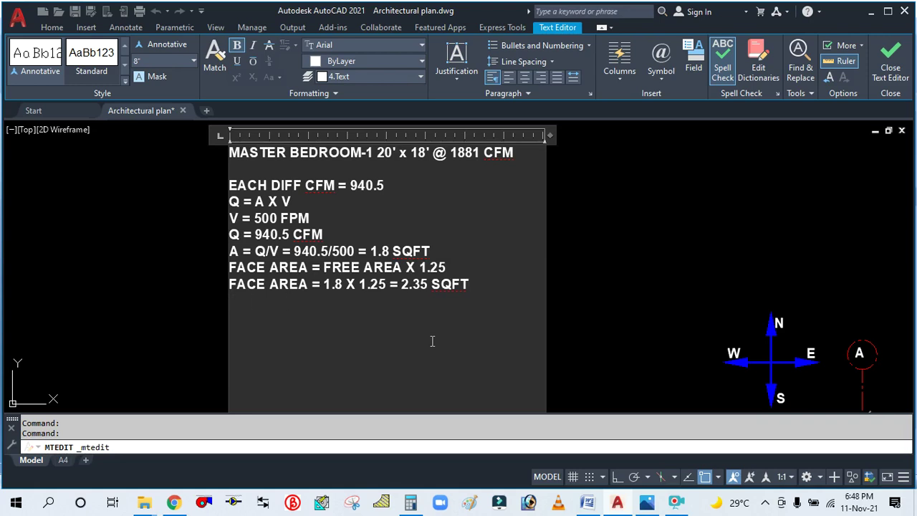
type("=      2.35 X")
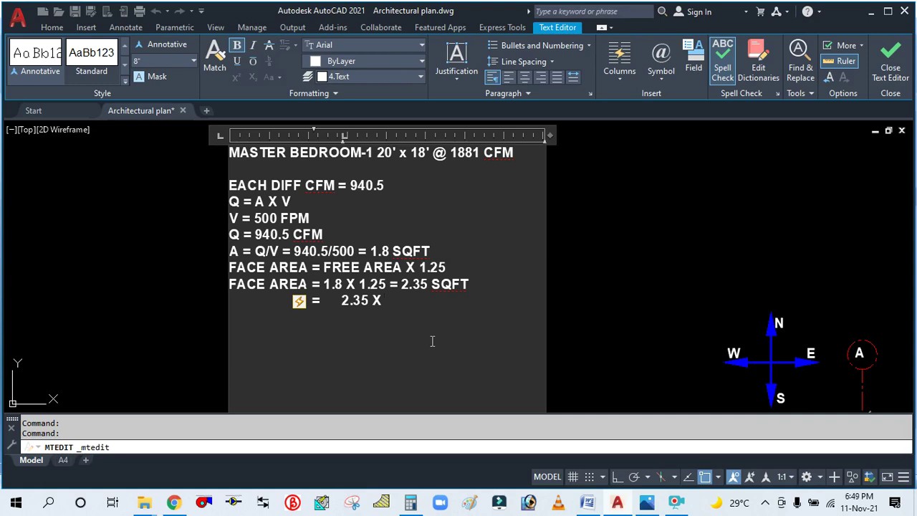
type("12 X 122")
key("BackSpace")
type("= 2.35")
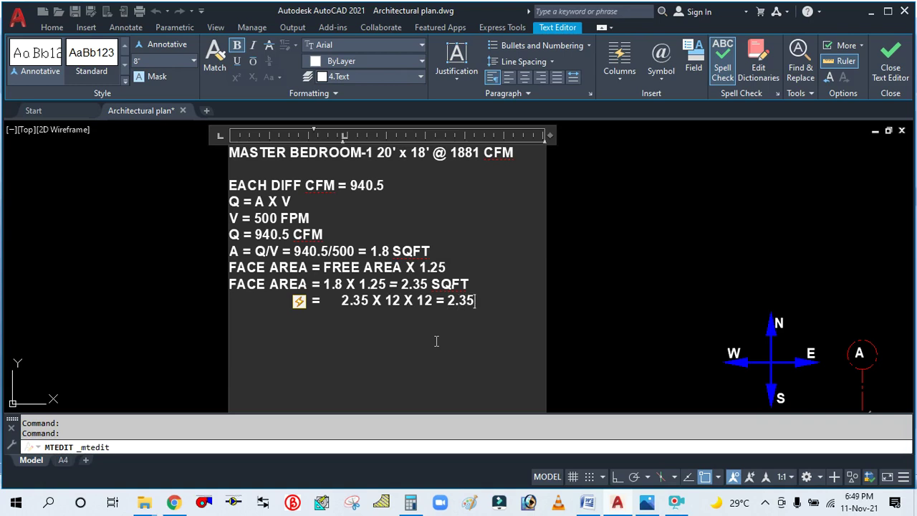
type(" X 144")
Start a new tab-indented line beginning with = for the square-inch result.
key("Return")
key("Tab")
key("Tab")
type("=")
key("Tab")
type("=")
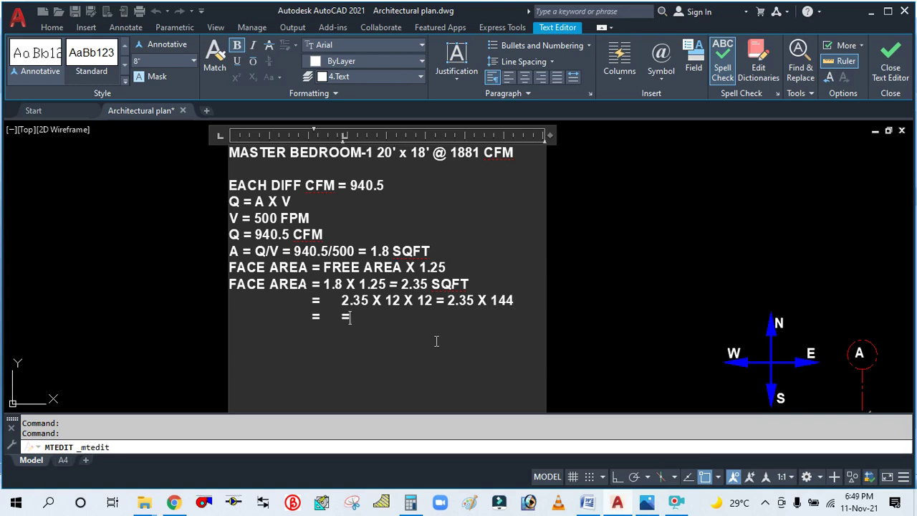
key("BackSpace")
left_click(410, 504)
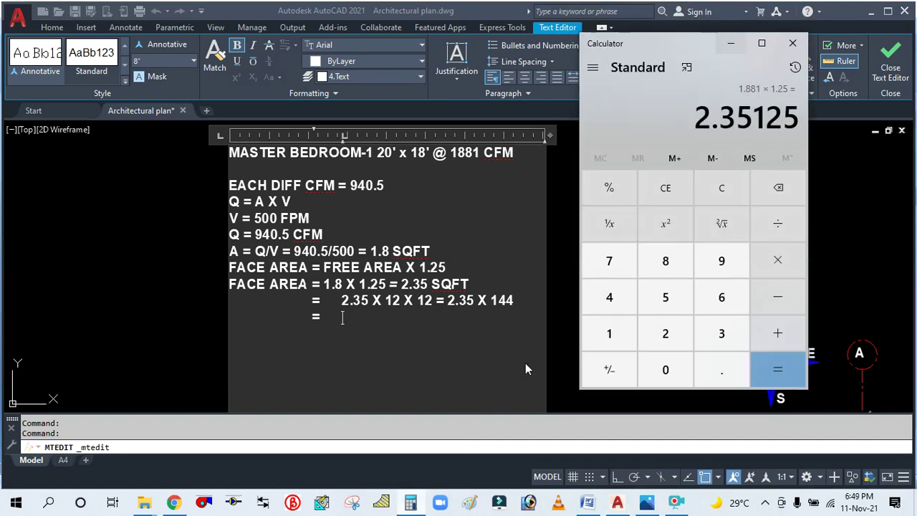
Multiply 2.35125 × 144 = 338.58 square inches in Calculator.
left_click(774, 265)
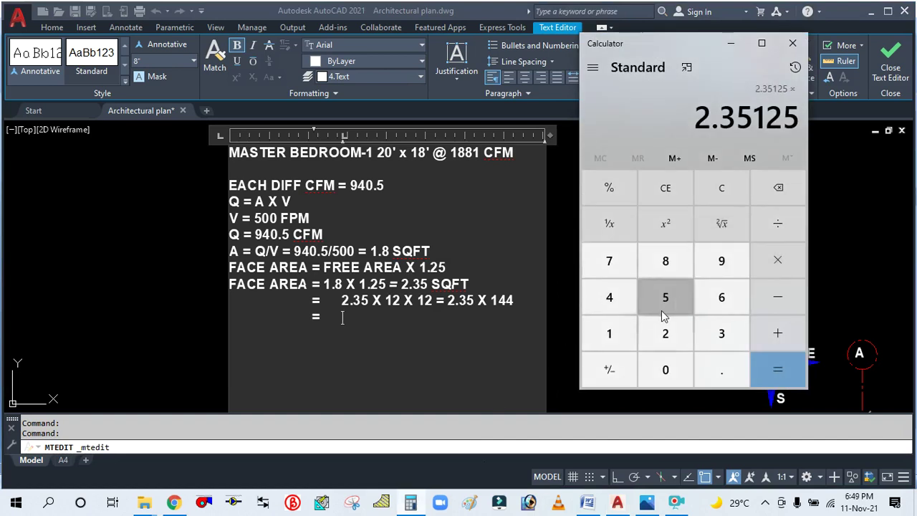
left_click(622, 334)
left_click(613, 307)
left_click(613, 307)
left_click(774, 369)
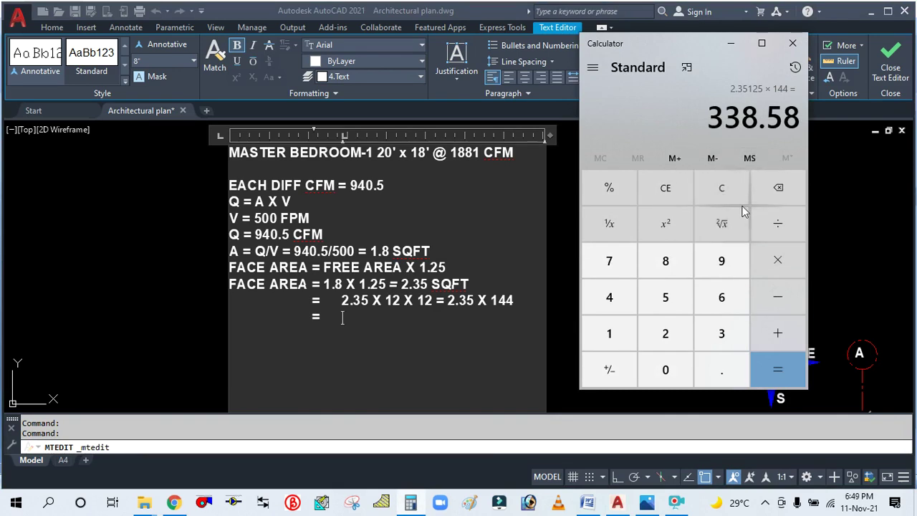
left_click(731, 43)
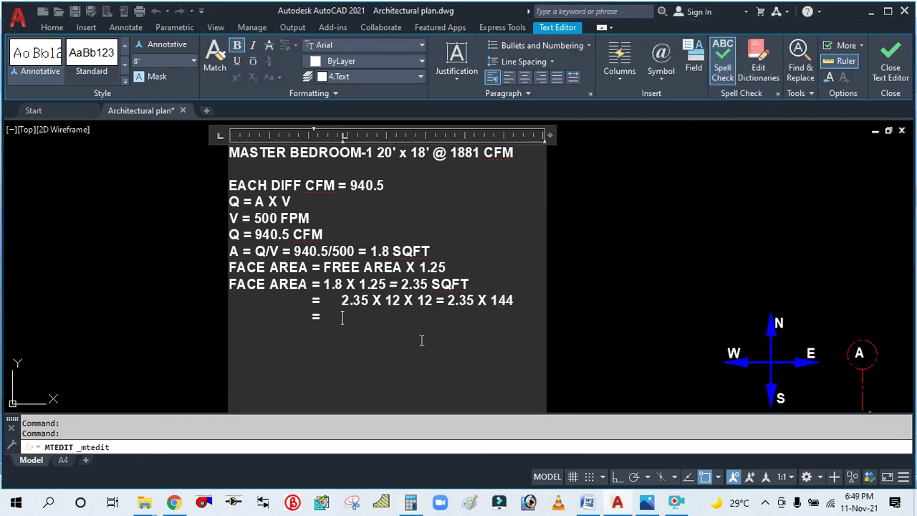
Write '338 INCH SQUARE' after the equals sign and start an indented '=' line below it.
type("338 S")
key("BackSpace")
type("INCH ")
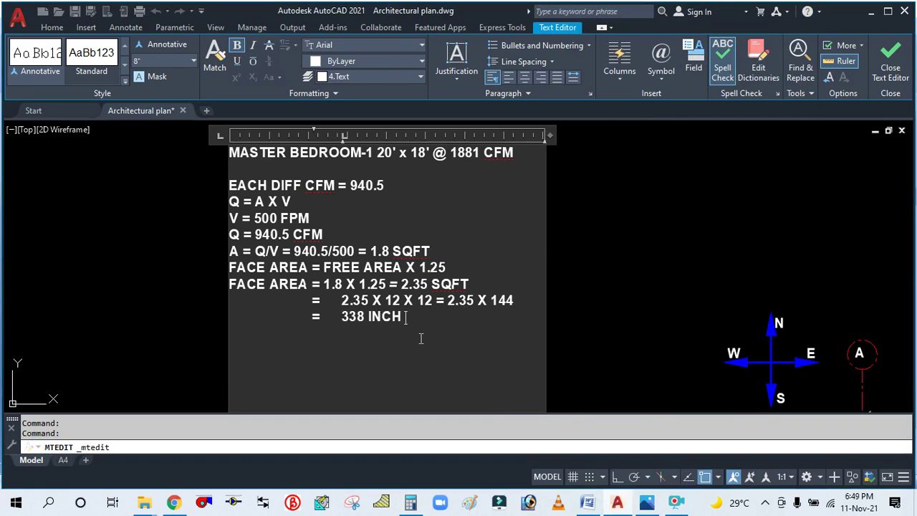
type("SQUARE")
key("Return")
key("Tab")
type("=")
key("Tab")
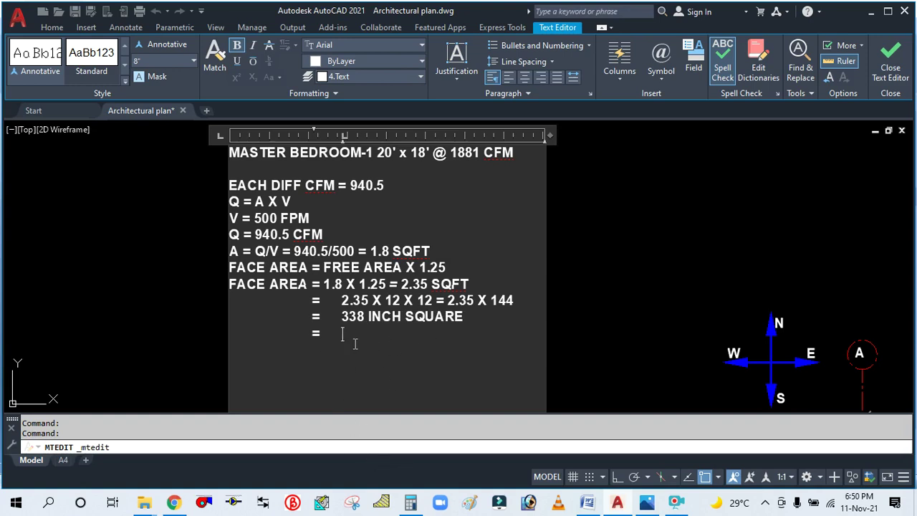
left_click(411, 504)
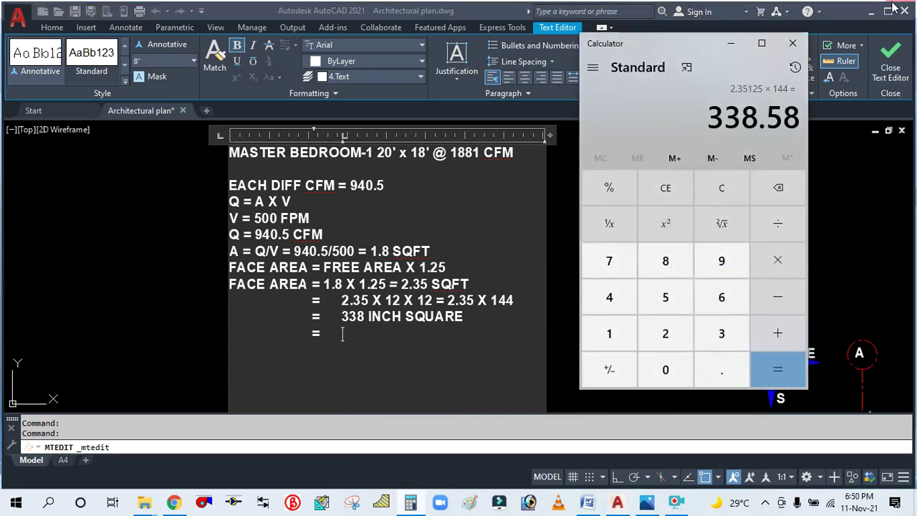
Switch Calculator to Scientific mode and square 338.
left_click(594, 69)
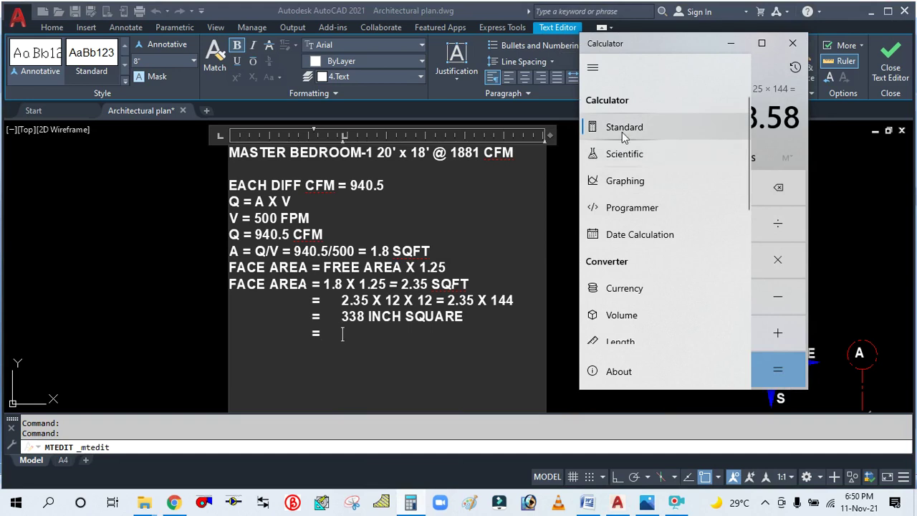
left_click(635, 155)
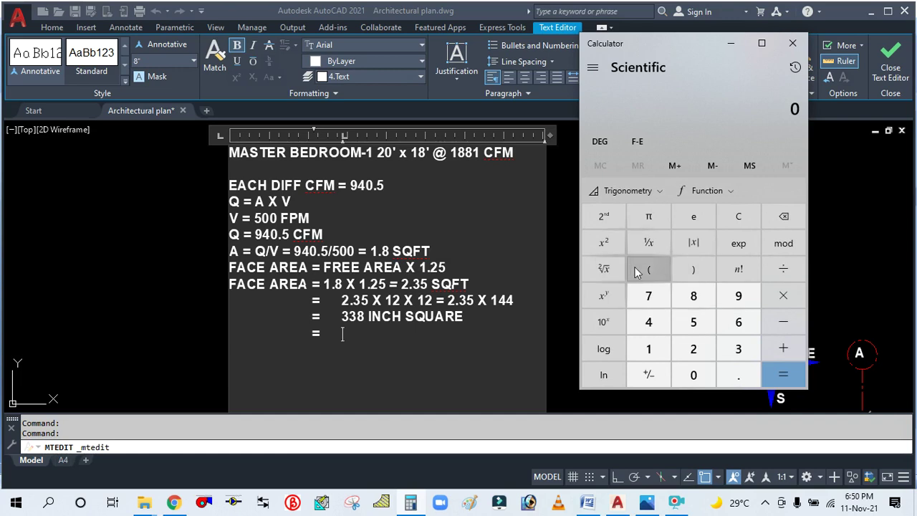
double_click(727, 354)
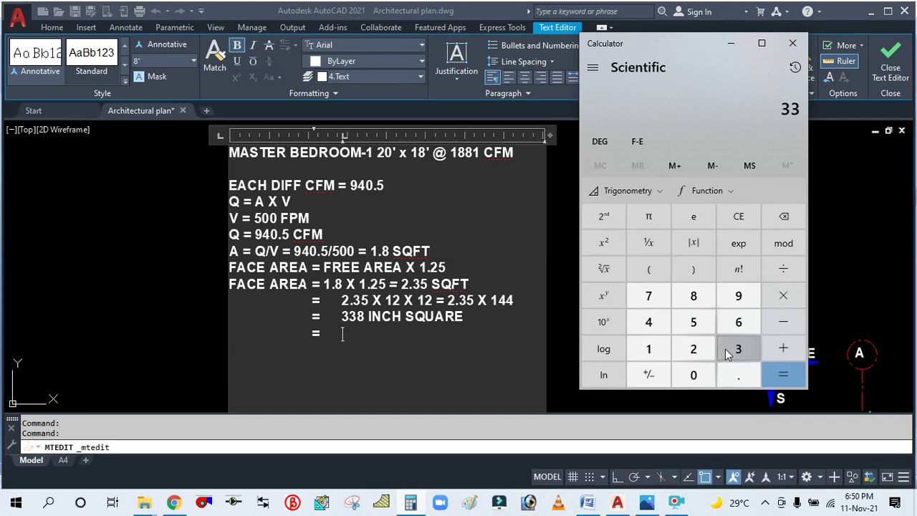
left_click(691, 301)
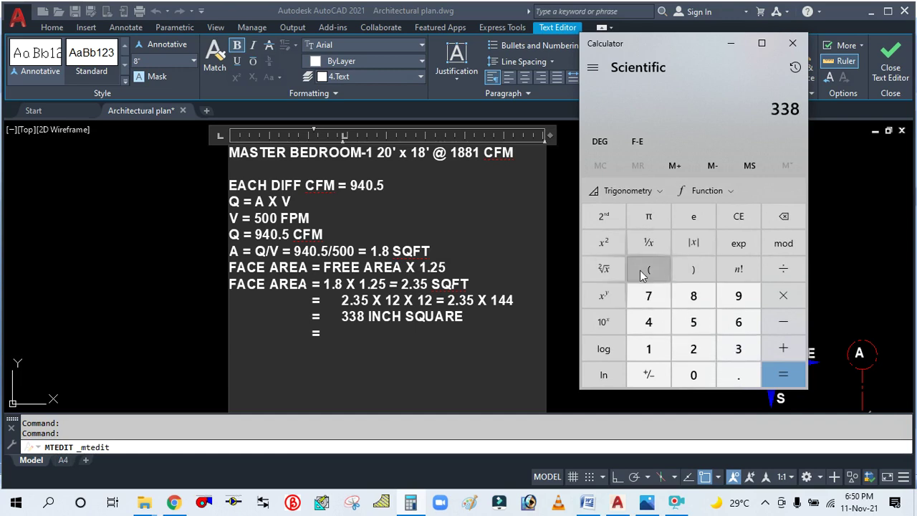
left_click(604, 243)
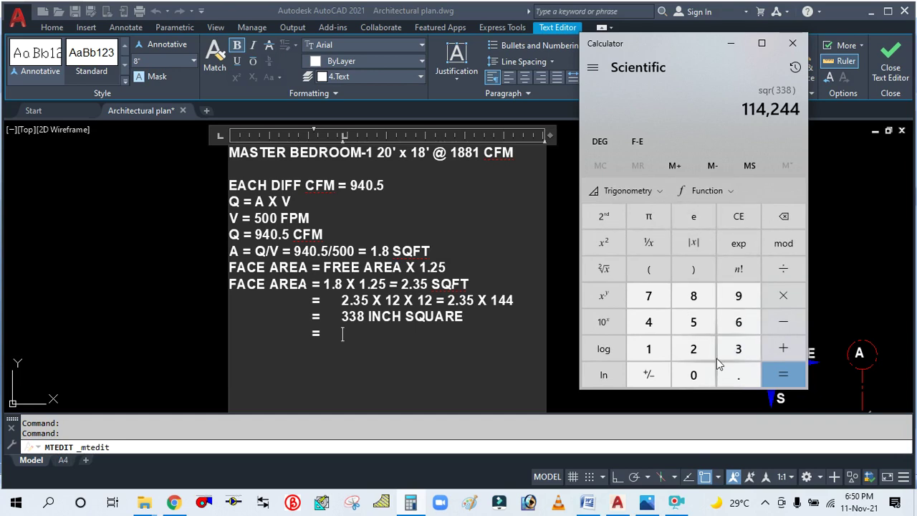
Clear Calculator, re-enter 338 and square it again.
left_click(735, 219)
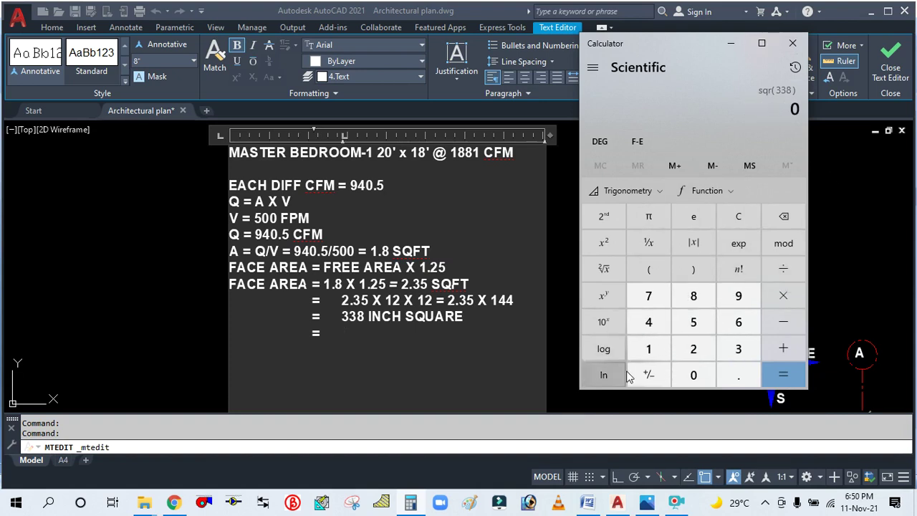
double_click(737, 351)
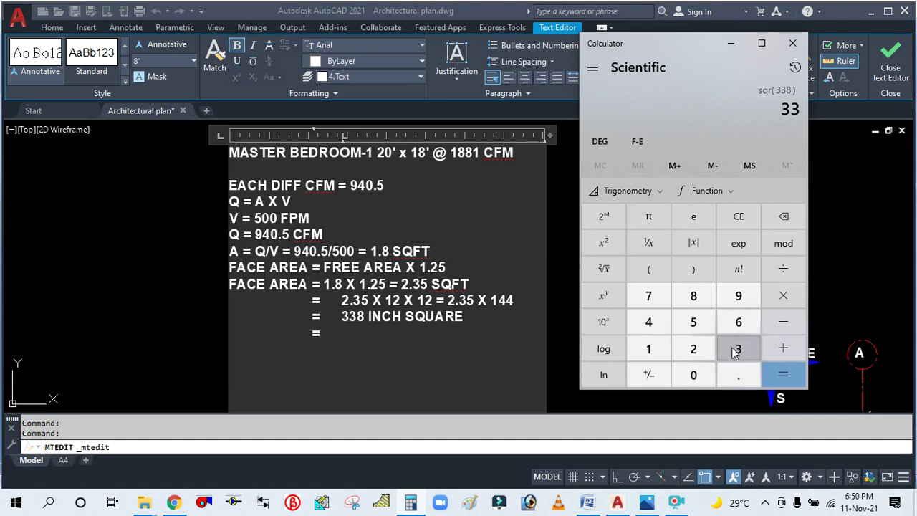
left_click(722, 219)
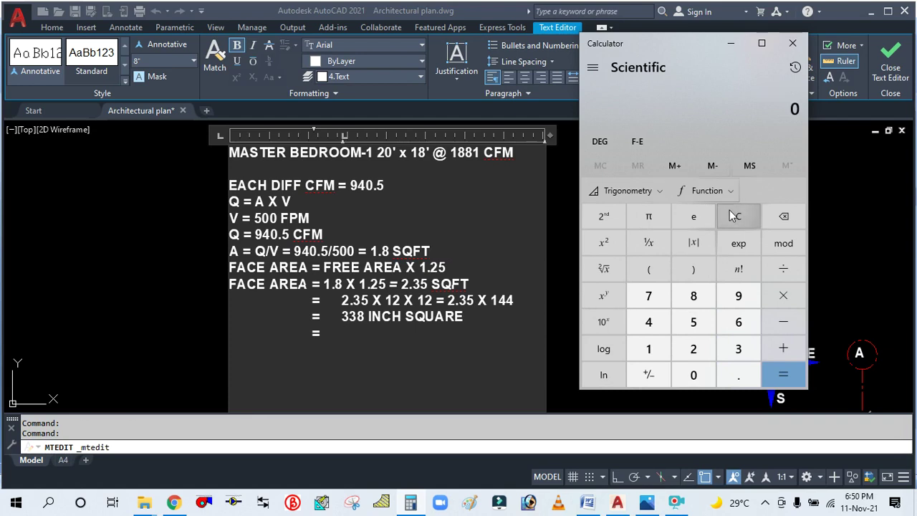
left_click(694, 296)
left_click(610, 244)
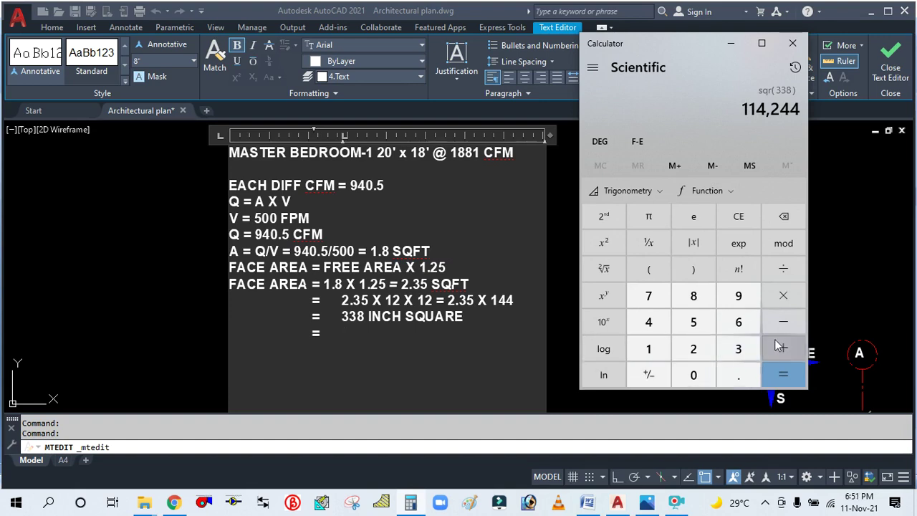
left_click(734, 228)
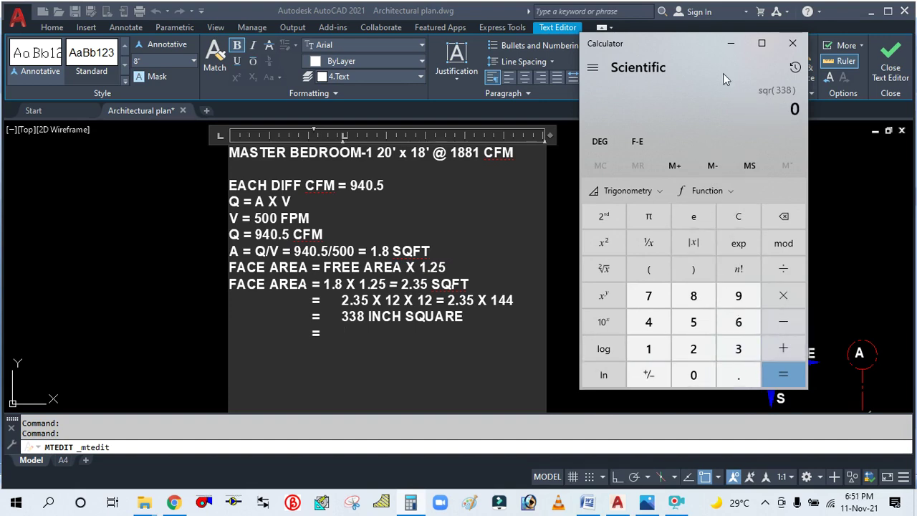
Check the √216 sizing step in the handwritten notebook photo, then return to AutoCAD.
left_click(731, 43)
left_click(647, 502)
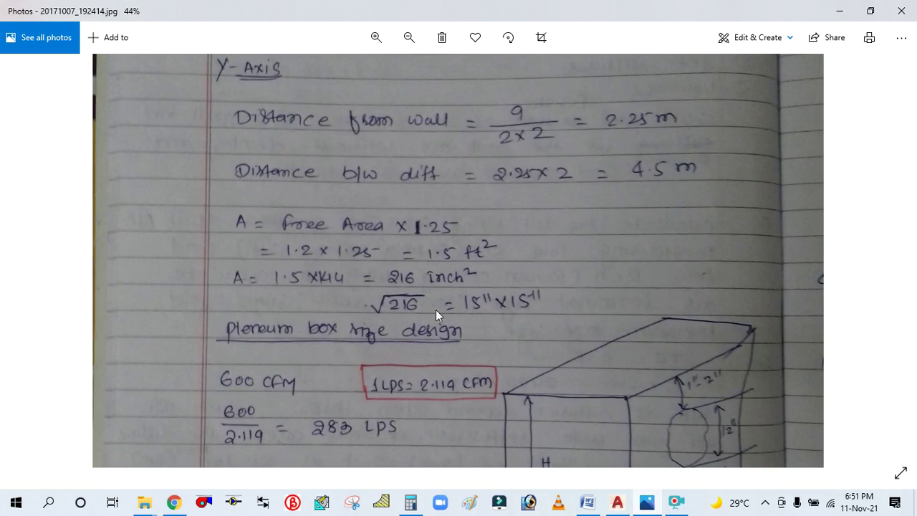
scroll(436, 310, "up", 2)
scroll(488, 303, "down", 3)
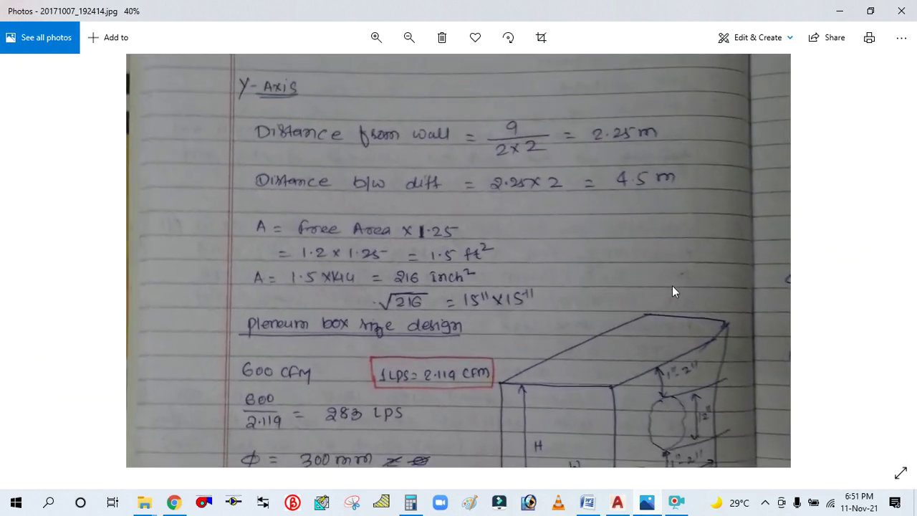
left_click(841, 10)
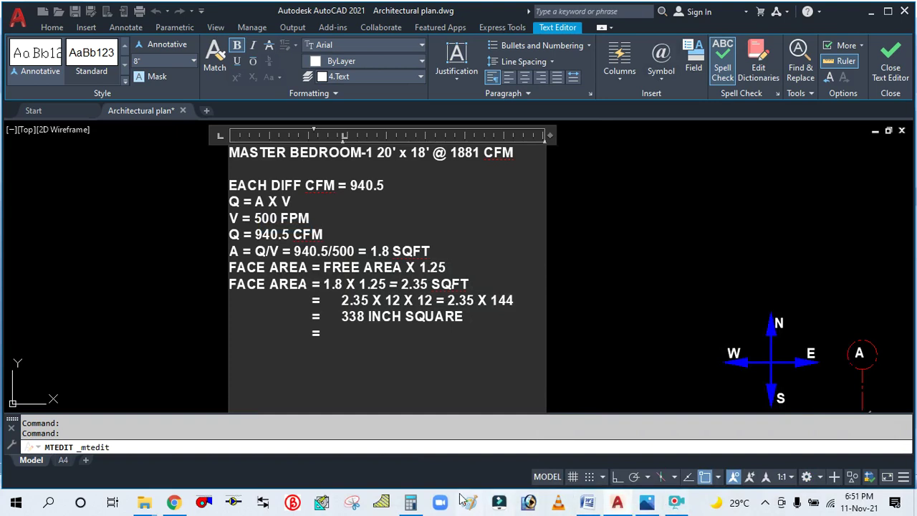
Switch Calculator to Standard mode and square 338.
left_click(408, 503)
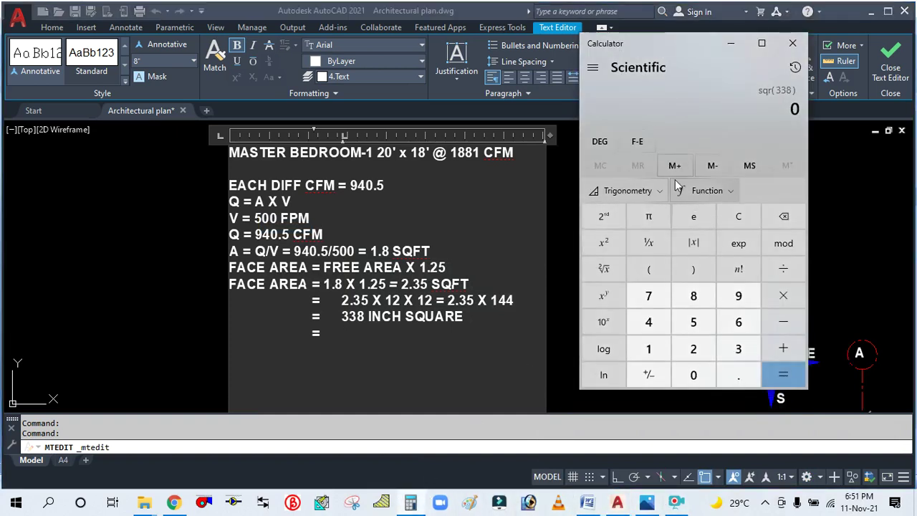
left_click(595, 71)
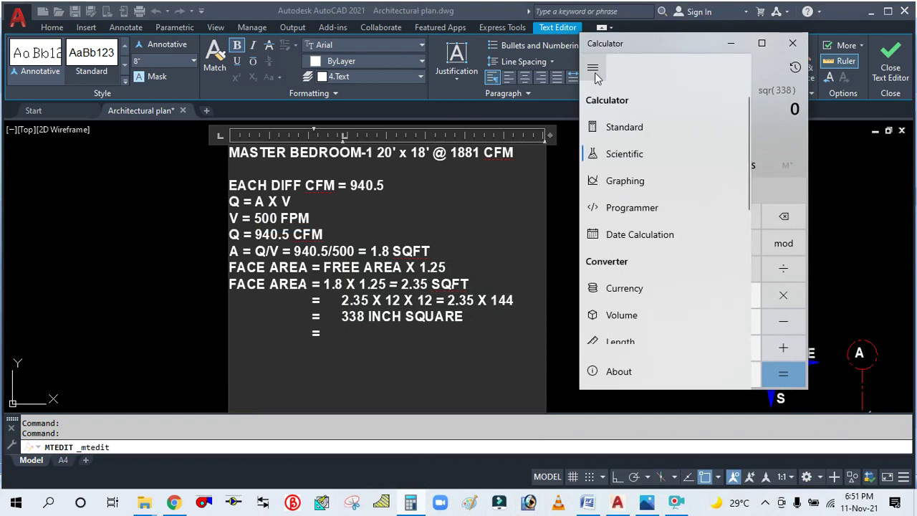
scroll(671, 246, "down", 4)
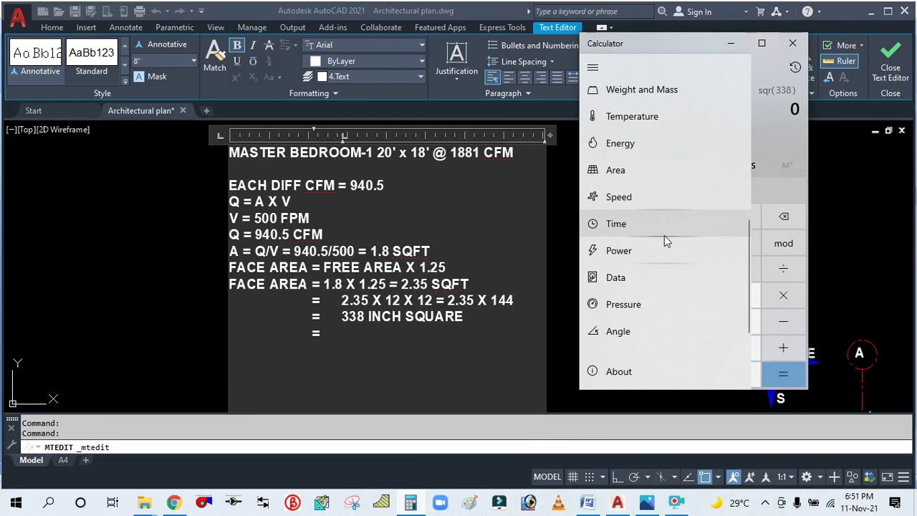
scroll(665, 236, "up", 4)
left_click(619, 127)
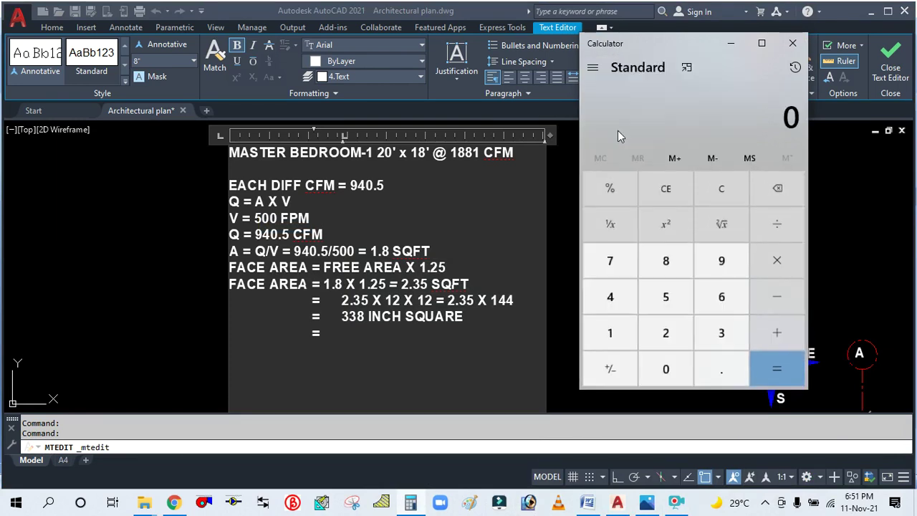
left_click(708, 334)
left_click(708, 327)
left_click(666, 261)
left_click(664, 228)
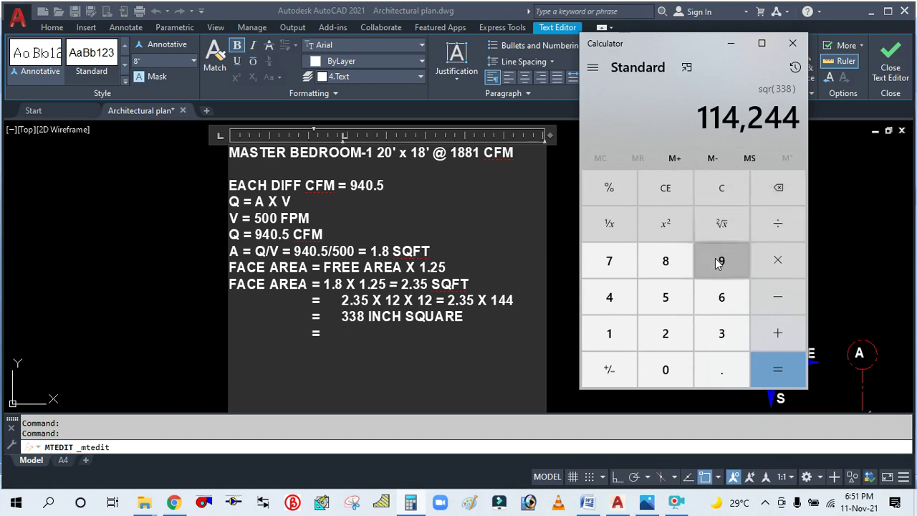
Compute 14 × 14 in Calculator.
left_click(721, 191)
left_click(611, 332)
left_click(608, 297)
left_click(775, 260)
left_click(620, 332)
left_click(609, 297)
left_click(781, 370)
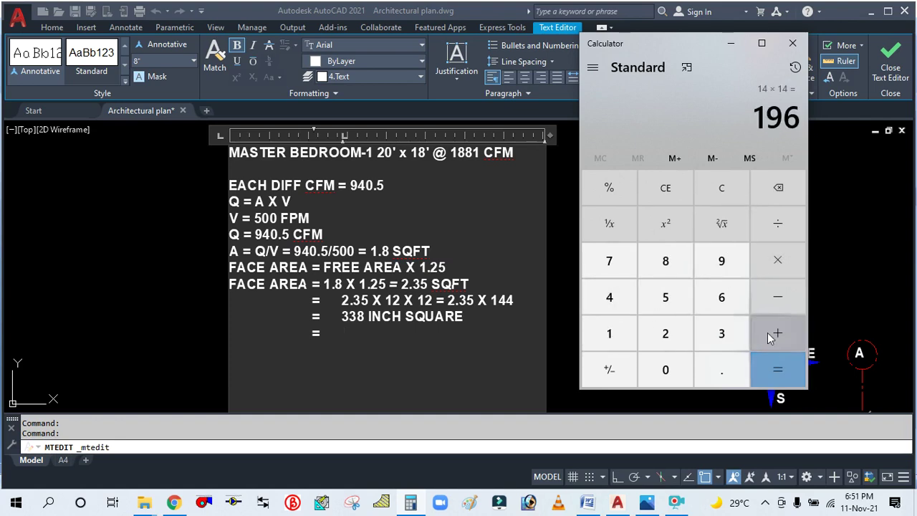
Compute 24 × 24 in Calculator.
left_click(724, 202)
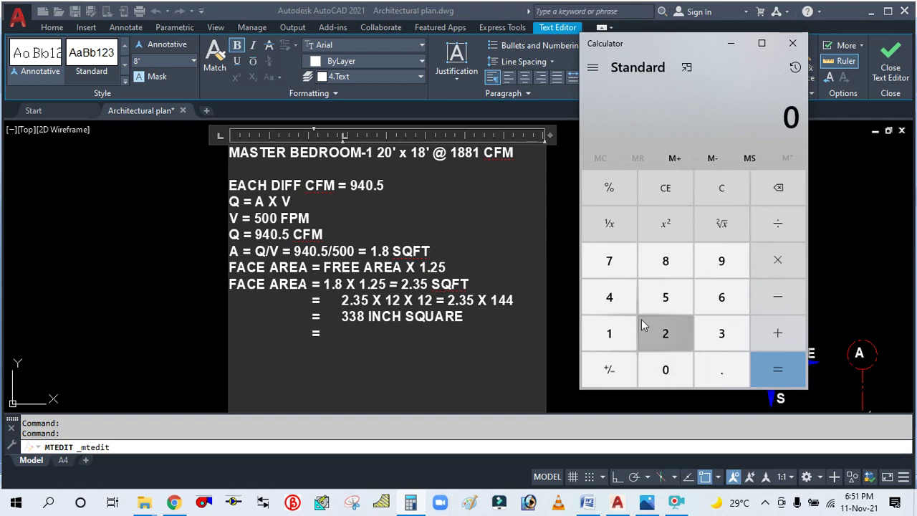
left_click(670, 344)
left_click(609, 297)
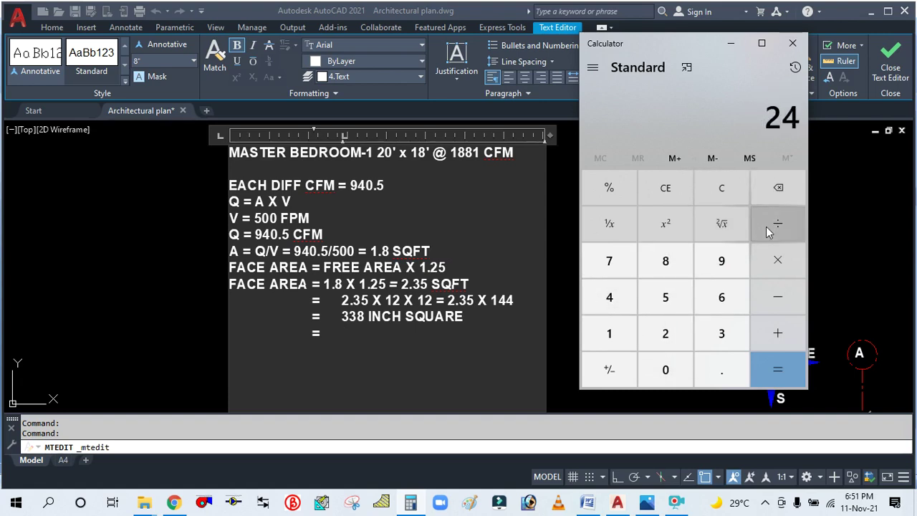
left_click(776, 262)
left_click(666, 334)
left_click(610, 295)
left_click(782, 369)
Compute 18 × 18 in Calculator.
left_click(710, 189)
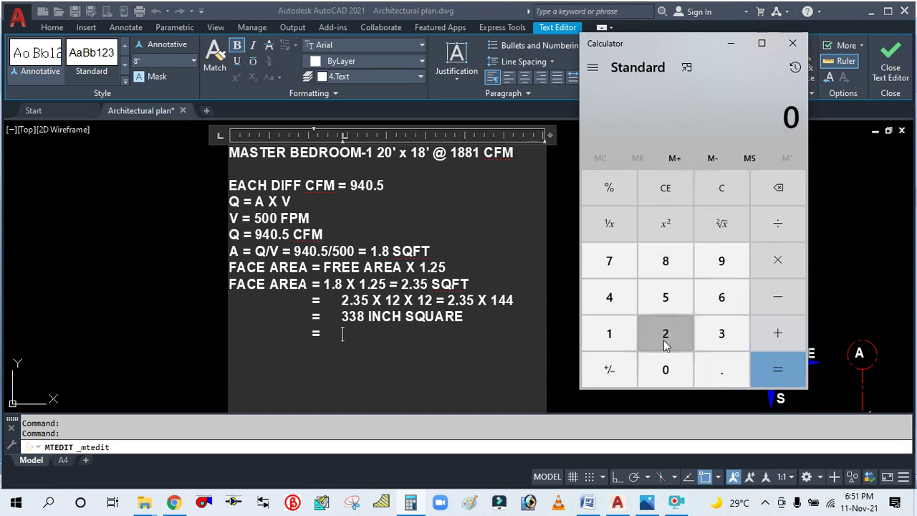
left_click(611, 335)
left_click(666, 260)
left_click(770, 272)
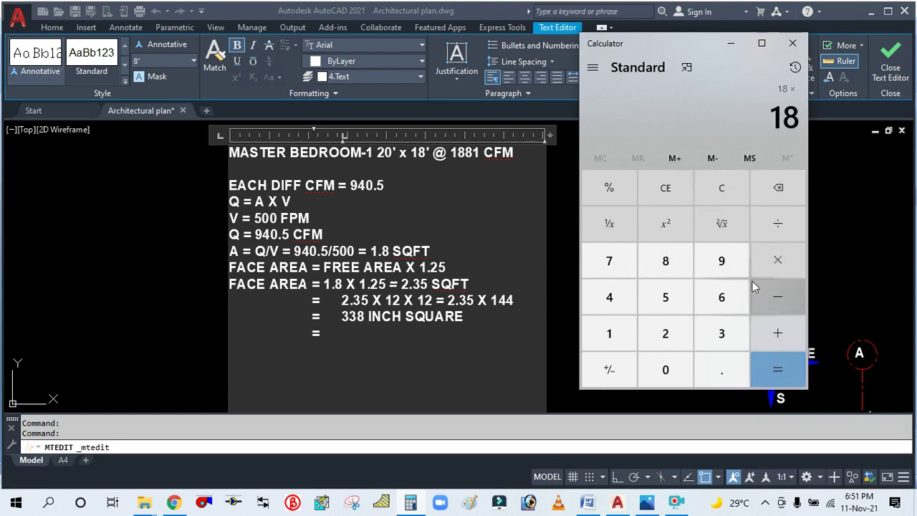
left_click(610, 334)
left_click(666, 261)
left_click(768, 369)
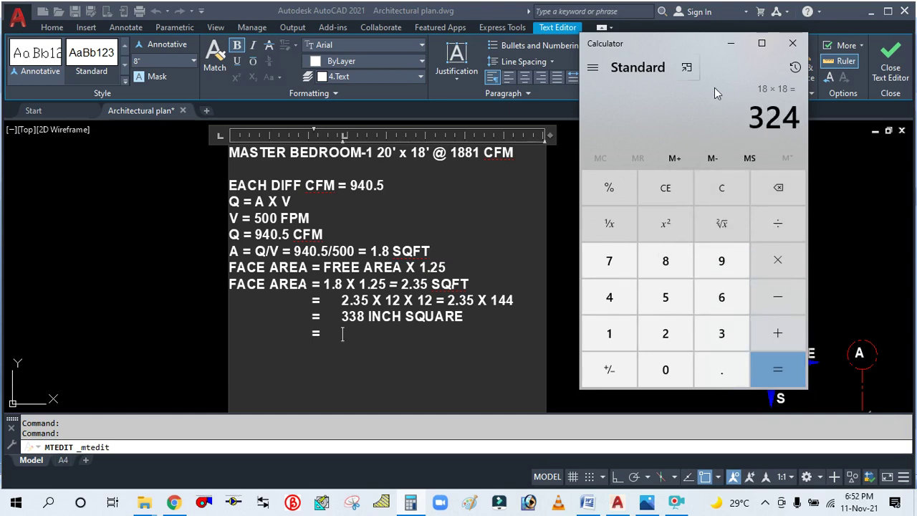
Take the square root of 338, getting 18.38477631085024, then minimize Calculator.
left_click(726, 187)
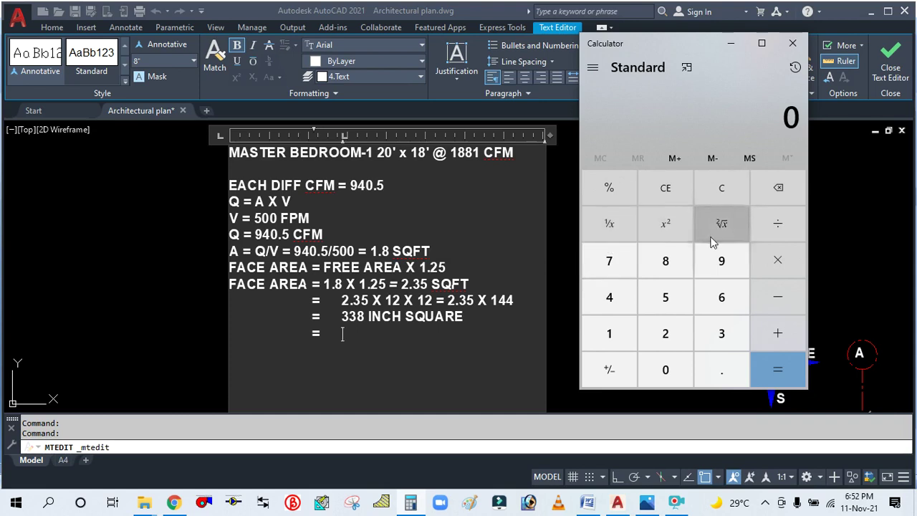
double_click(708, 325)
left_click(666, 262)
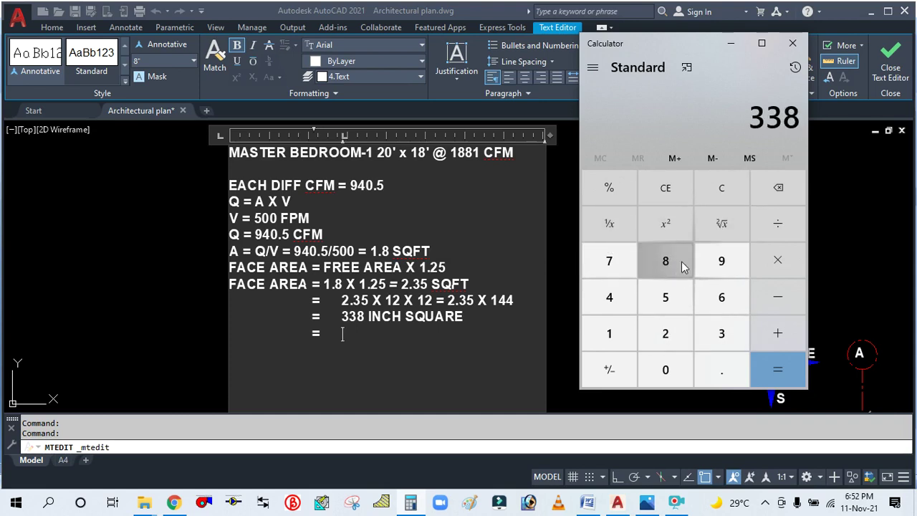
left_click(715, 225)
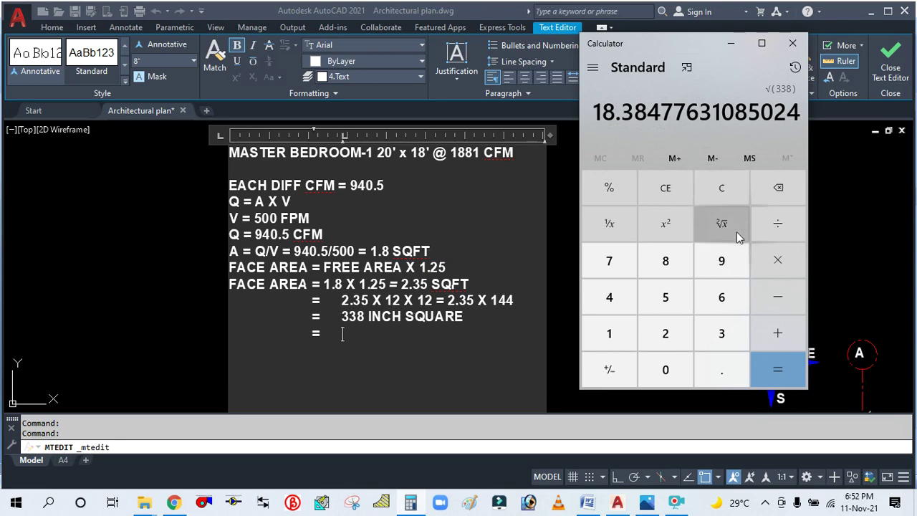
left_click(731, 43)
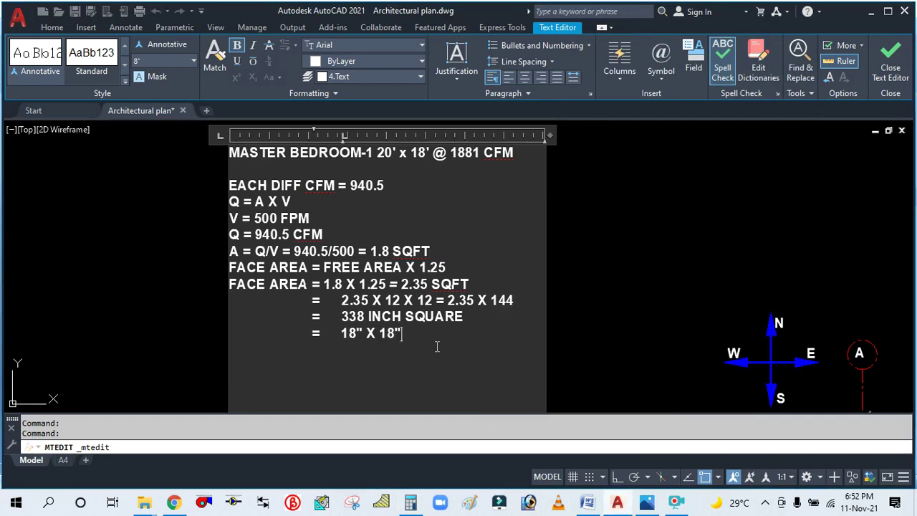
Commit the note ending in '= 18" X 18"', zoom to check it, and reopen the MText.
left_click(556, 237)
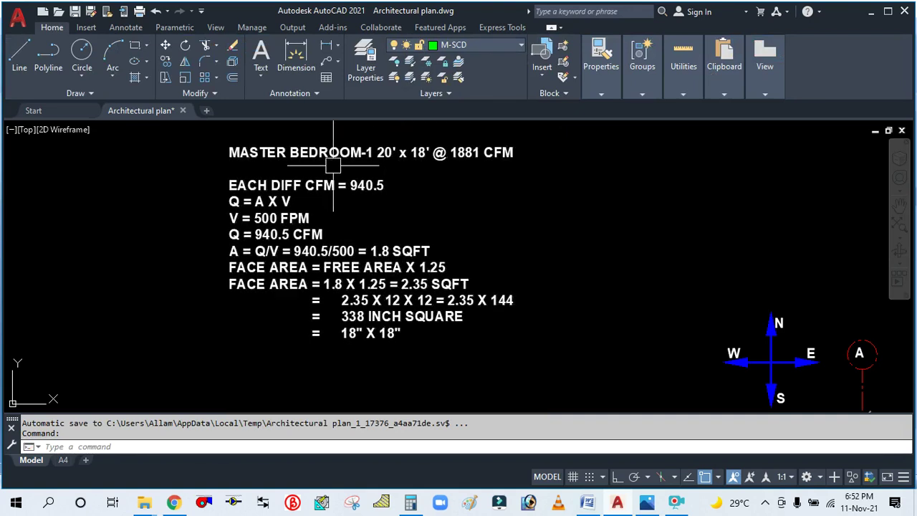
scroll(385, 155, "down", 3)
scroll(295, 230, "up", 3)
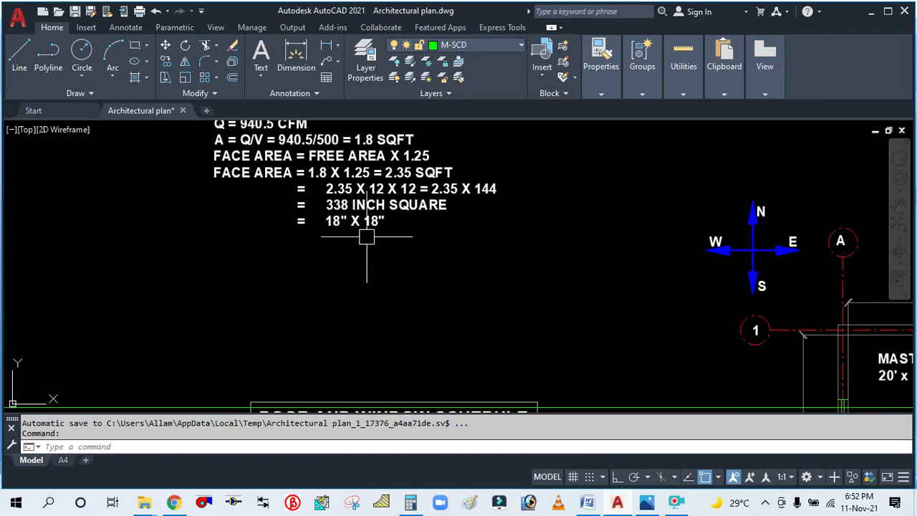
scroll(366, 233, "up", 3)
scroll(366, 230, "down", 3)
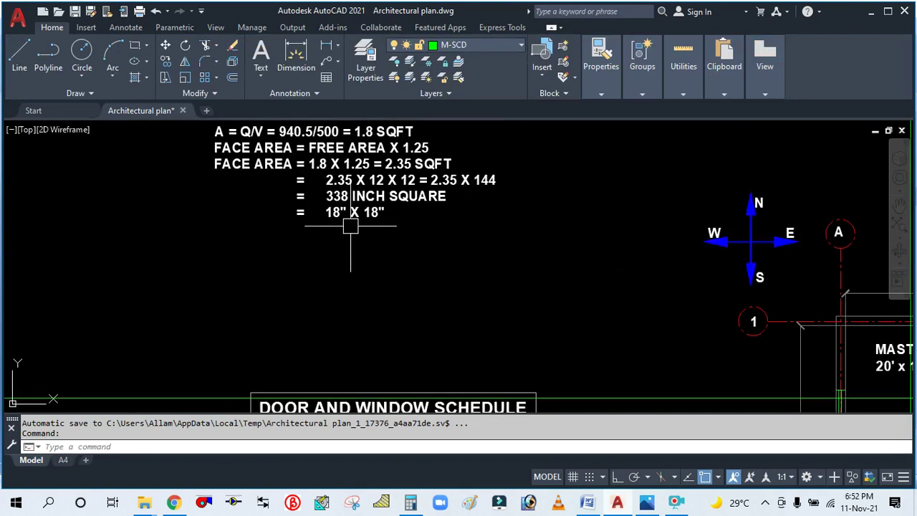
scroll(348, 234, "up", 3)
scroll(368, 226, "down", 3)
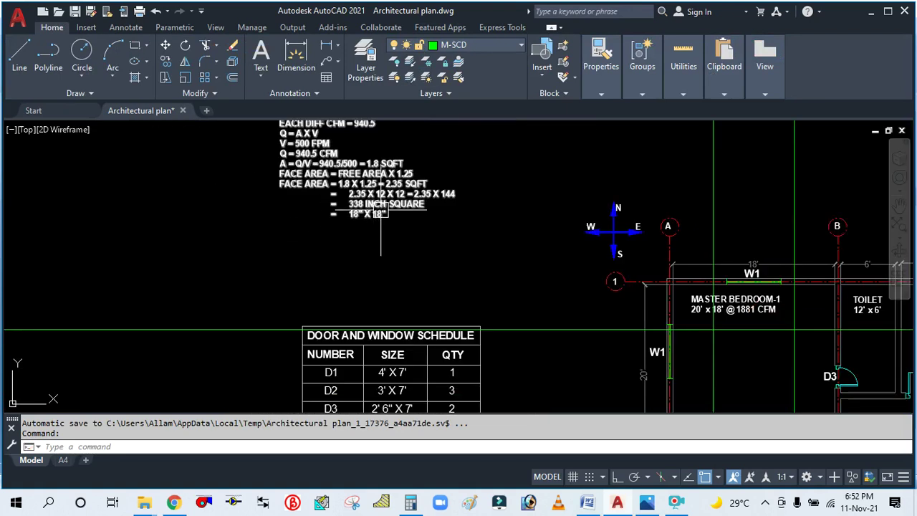
double_click(383, 211)
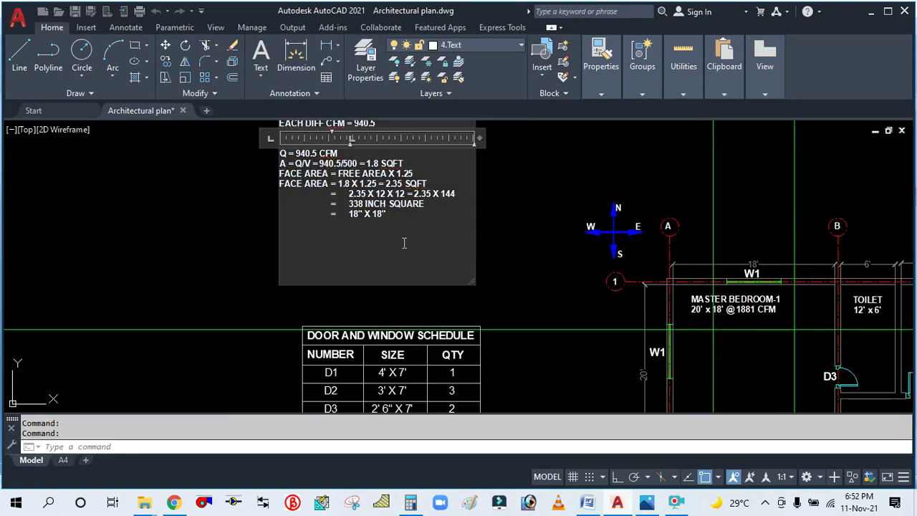
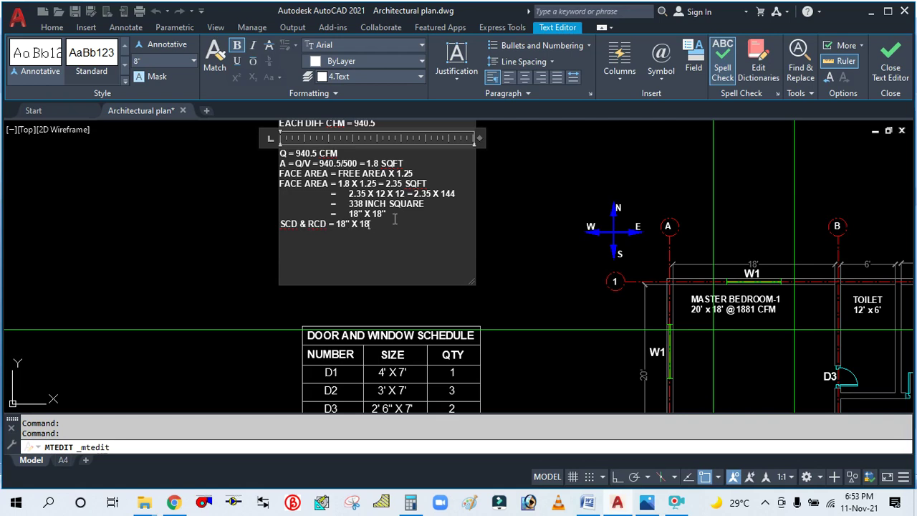
Commit the SCD & RCD = 18" X 18" calculation note.
scroll(396, 220, "up", 6)
scroll(404, 222, "down", 4)
left_click(546, 229)
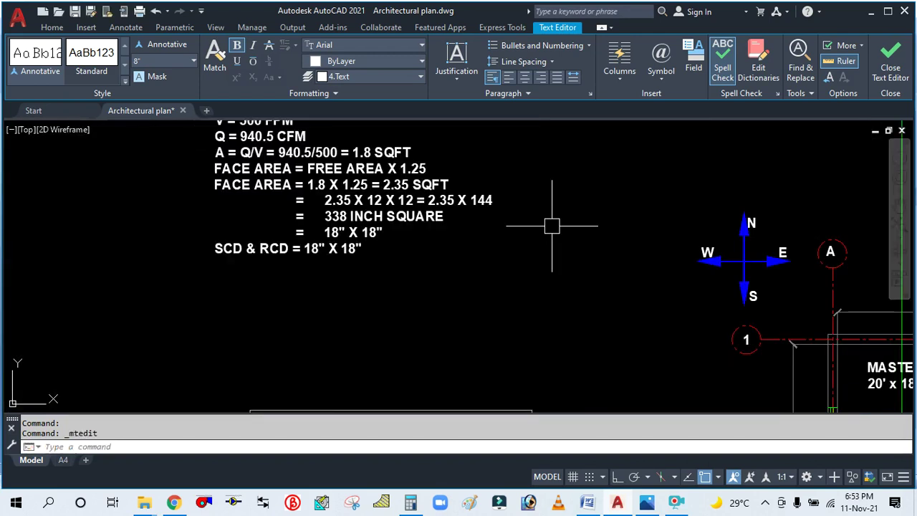
scroll(518, 231, "down", 5)
scroll(342, 246, "up", 2)
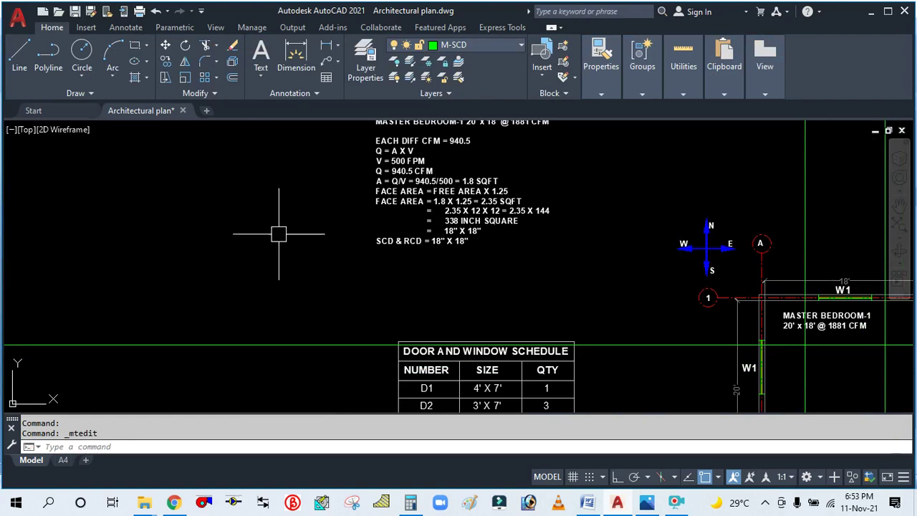
Draw an 18" by 18" rectangle left of the calculation notes.
type("rec")
key("Return")
left_click(192, 211)
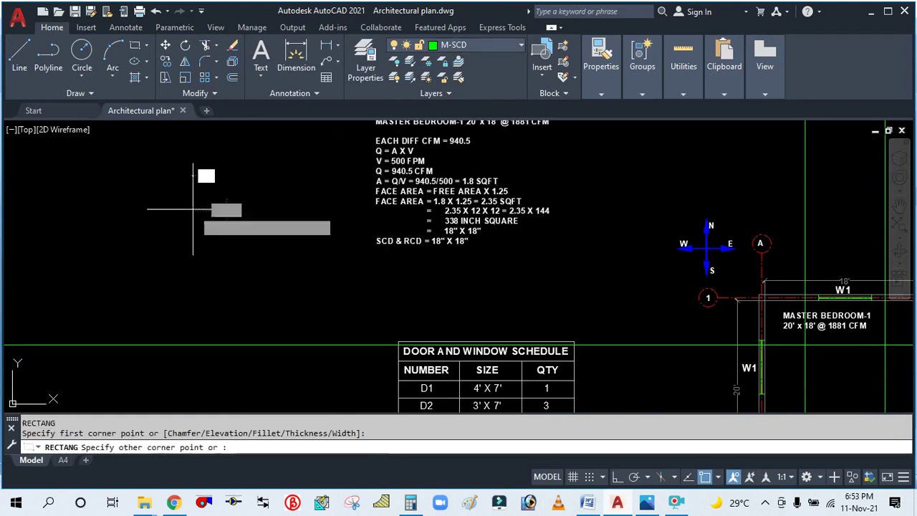
type("D")
key("Return")
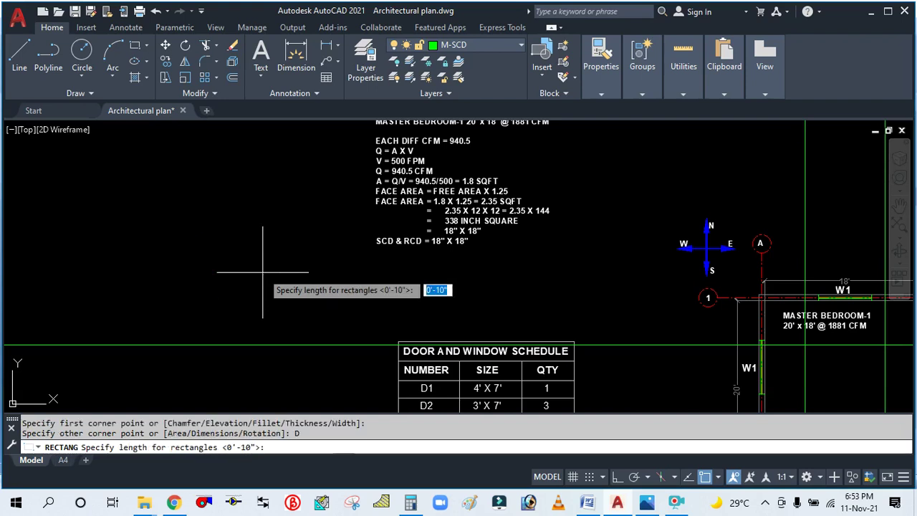
type("18\"")
key("Return")
type("18")
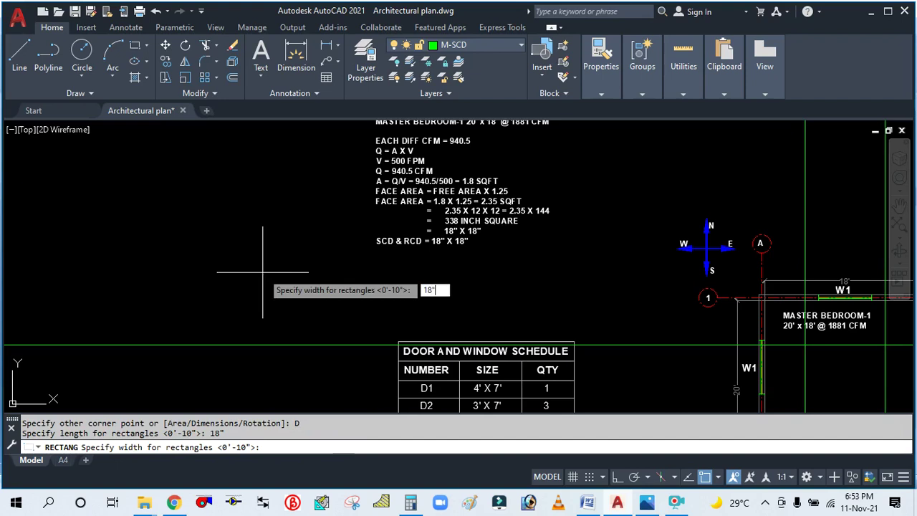
key("Return")
left_click(263, 273)
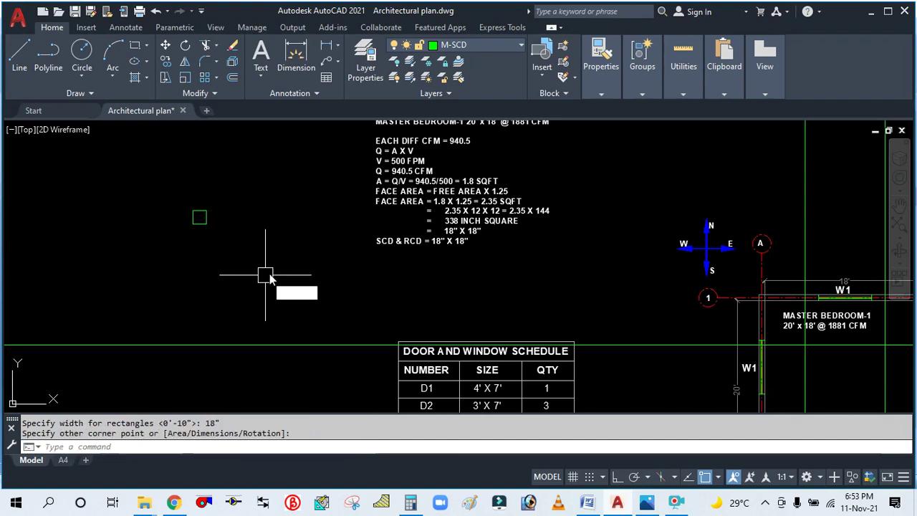
Window-select the new square and pick a base point to move it.
type("M")
key("Return")
left_click(164, 186)
left_click(269, 247)
key("Return")
left_click(193, 245)
Drop the square further right, nearer the notes.
left_click(318, 255)
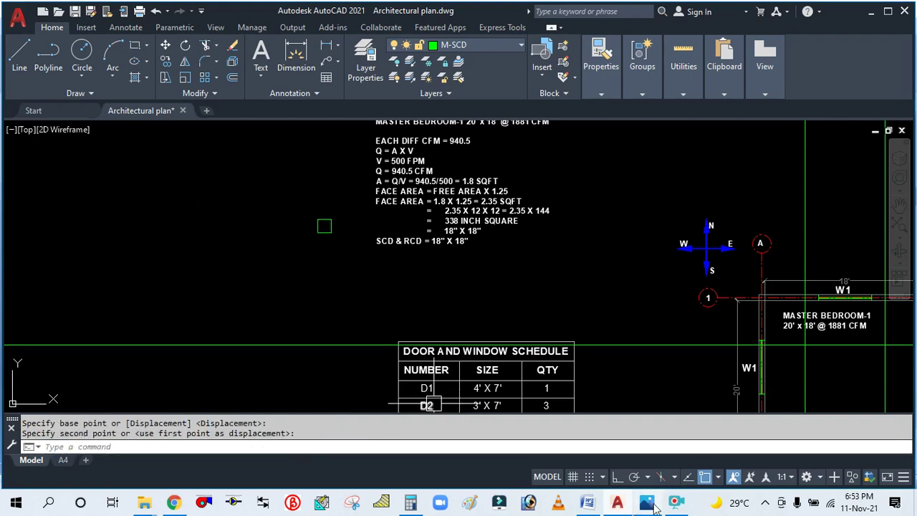
left_click(676, 504)
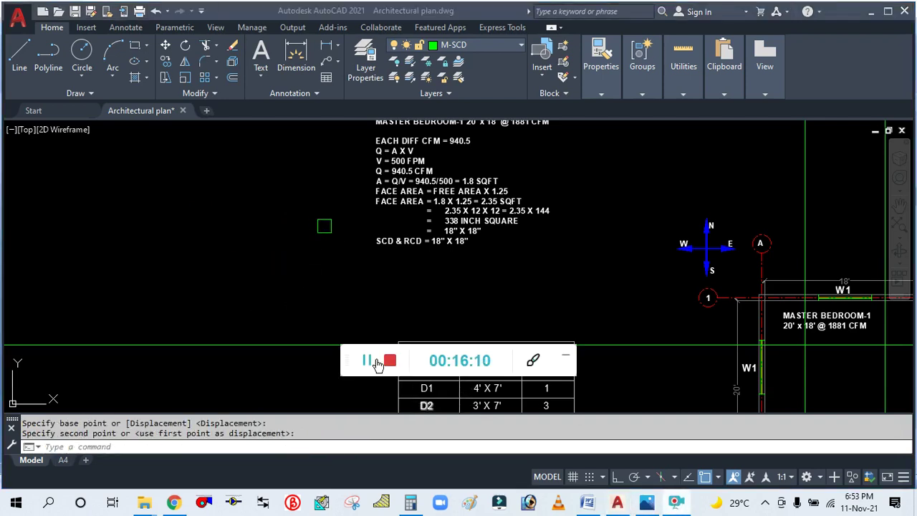
left_click(567, 362)
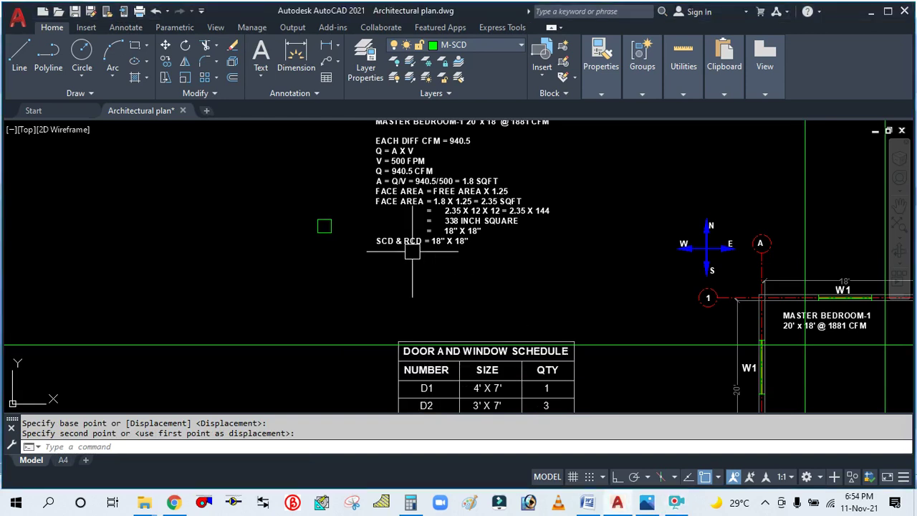
scroll(338, 225, "up", 5)
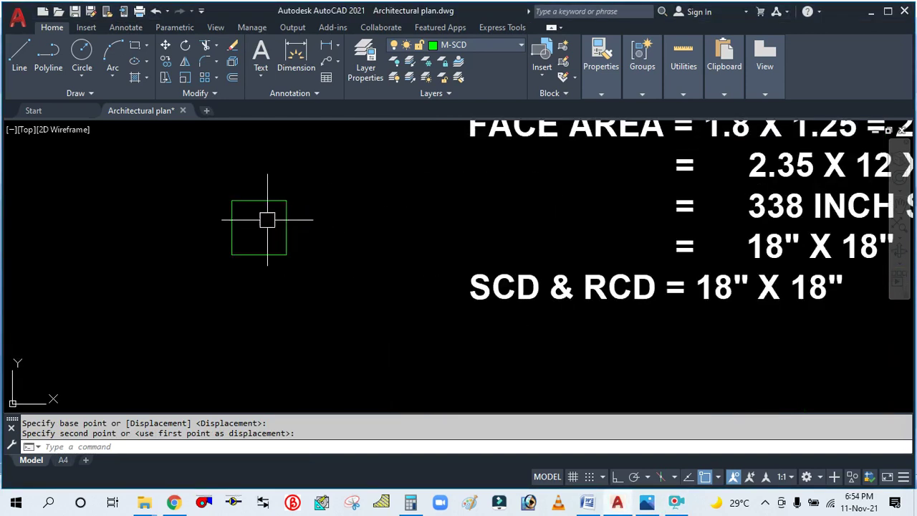
scroll(307, 231, "down", 3)
scroll(275, 232, "up", 4)
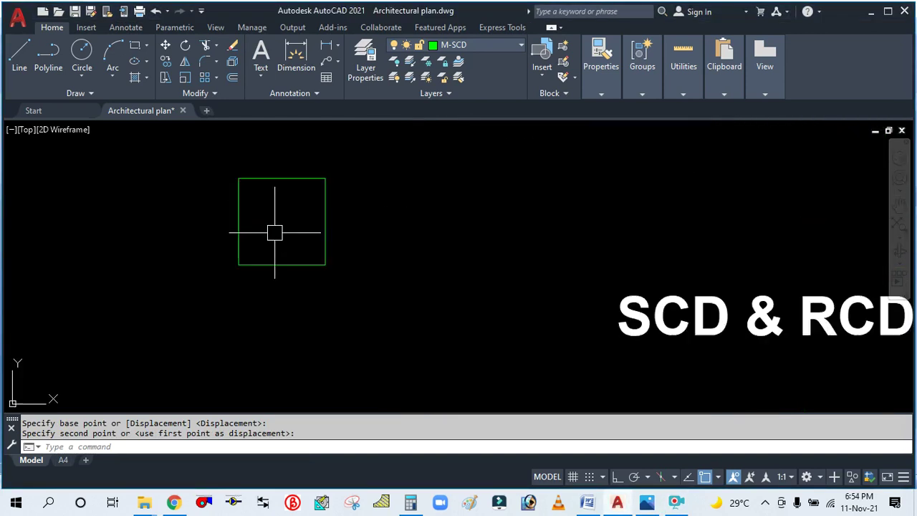
scroll(359, 250, "down", 8)
key("Escape")
Reposition the green square just left of the SCD & RCD line.
type("m")
key("Return")
scroll(360, 262, "up", 4)
left_click(351, 267)
key("Return")
left_click(334, 306)
left_click(360, 315)
key("Return")
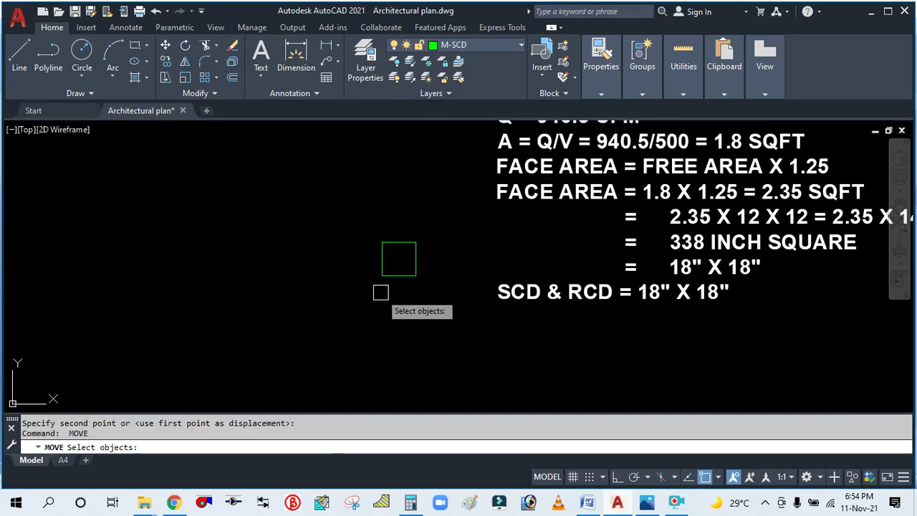
left_click(384, 277)
key("Return")
left_click(340, 277)
key("Escape")
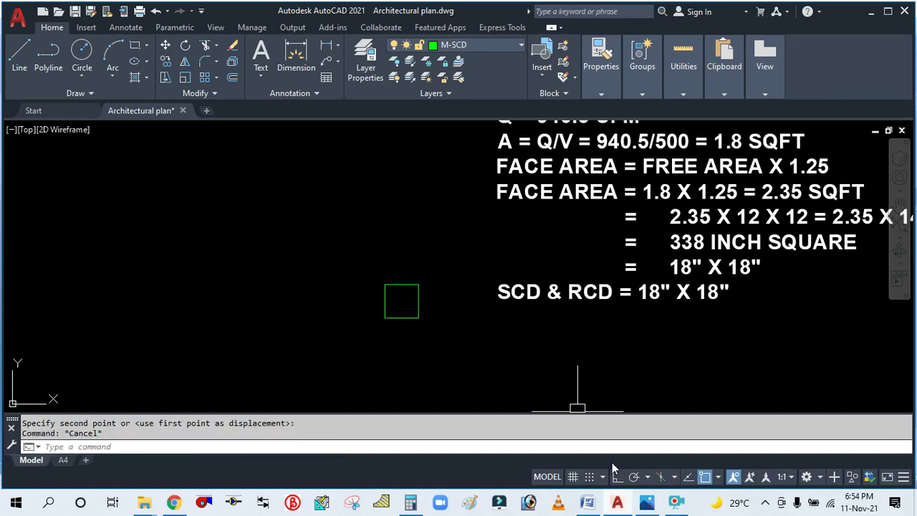
Switch on Ortho mode.
left_click(621, 482)
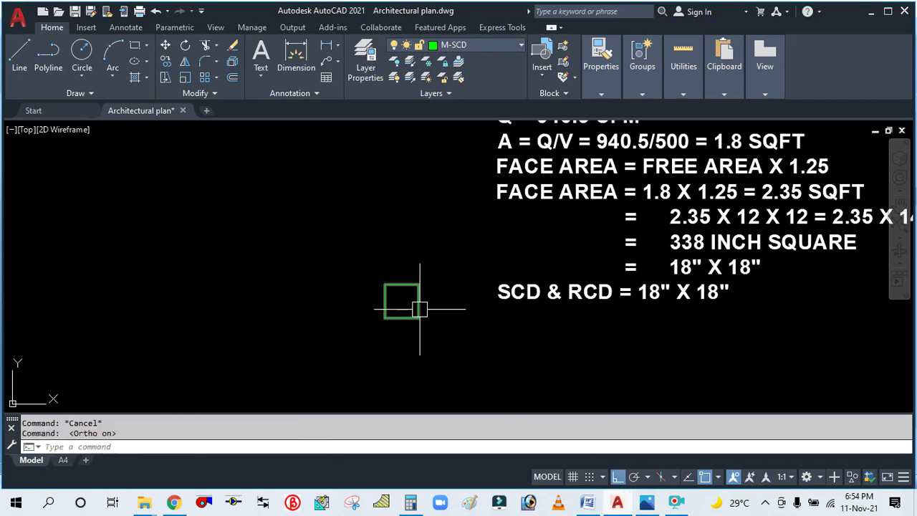
scroll(418, 307, "up", 2)
type("o")
key("Return")
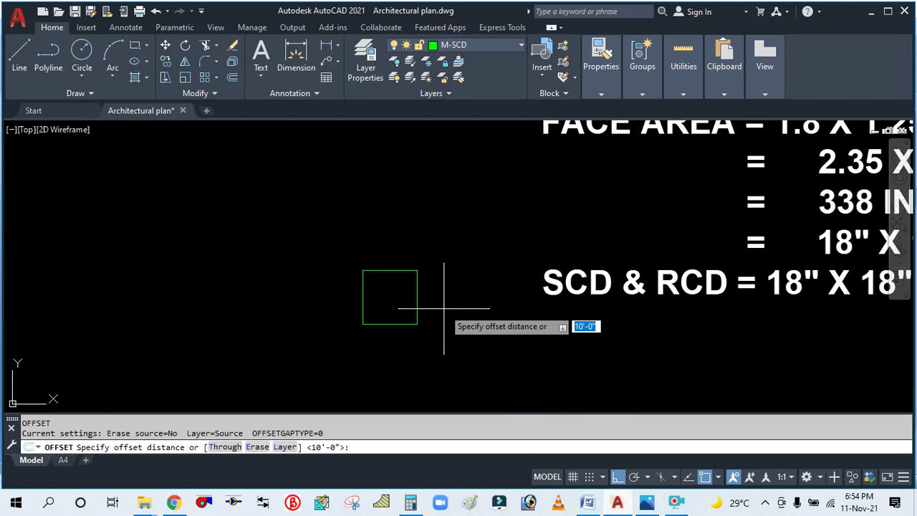
Offset the green square inward several times at 1" spacing.
type("1\"")
key("Return")
left_click(391, 323)
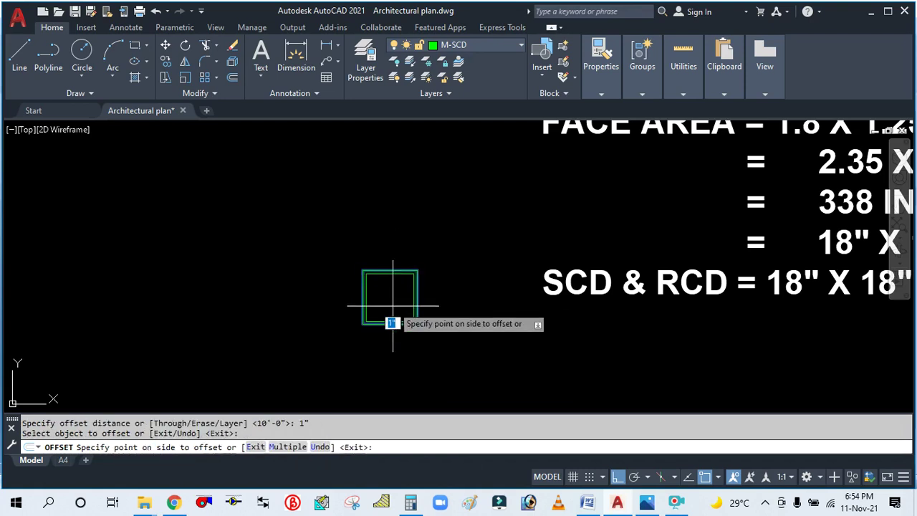
left_click(288, 446)
left_click(391, 308)
left_click(388, 296)
left_click(388, 296)
key("Escape")
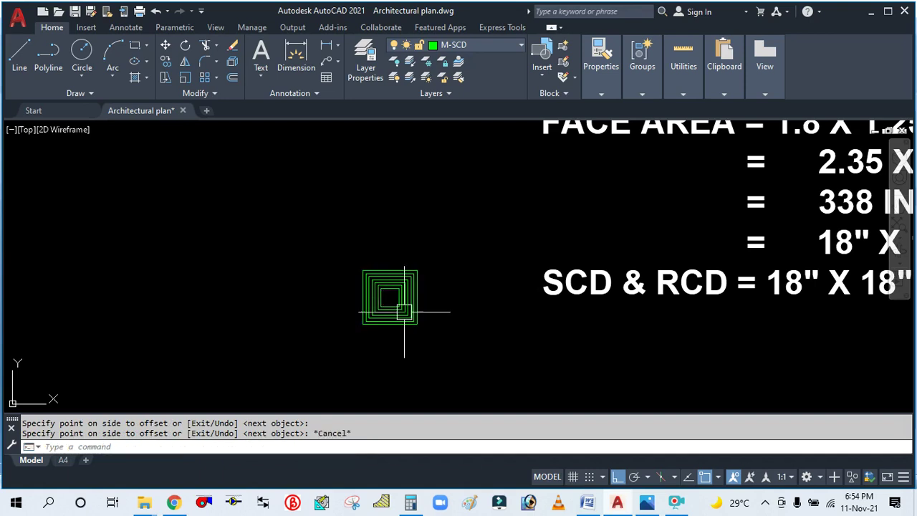
Add one more 1" inward offset of the innermost square.
scroll(395, 303, "up", 5)
key("Return")
left_click(364, 246)
left_click(364, 297)
key("Escape")
scroll(429, 276, "down", 2)
scroll(465, 277, "down", 2)
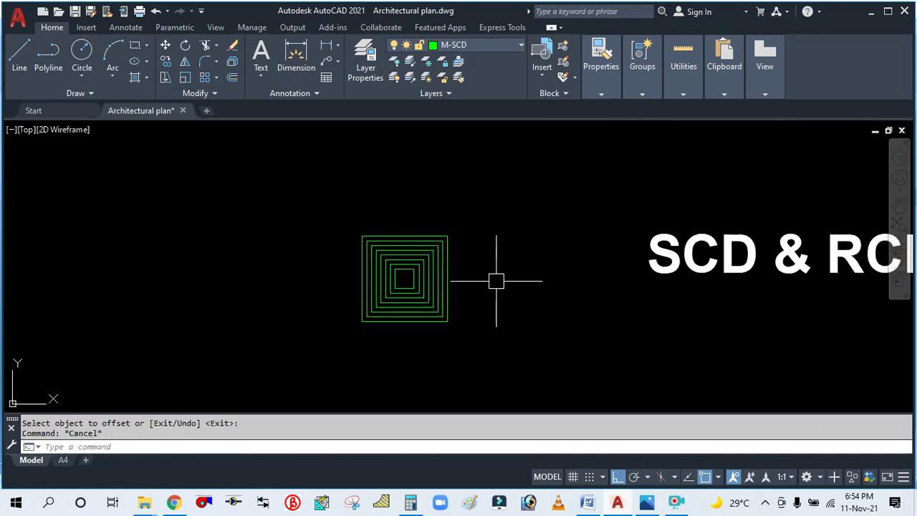
Draw two corner-to-corner diagonals across the outer square.
type("l")
key("Return")
scroll(450, 218, "up", 4)
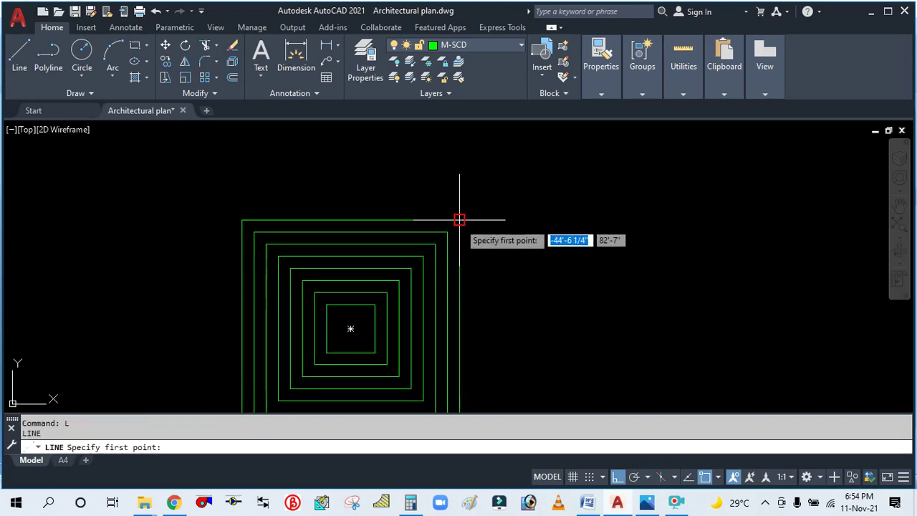
left_click(460, 221)
scroll(459, 221, "down", 2)
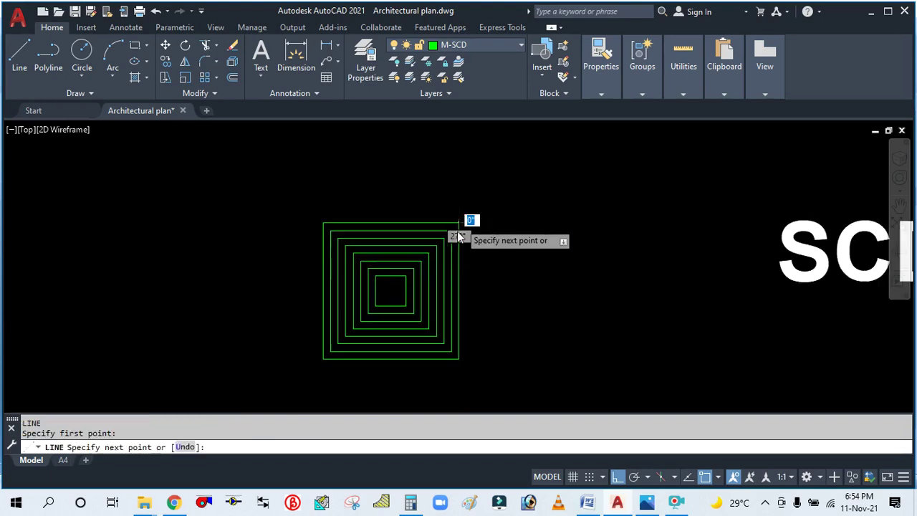
left_click(324, 358)
key("Return")
key("Return")
left_click(323, 222)
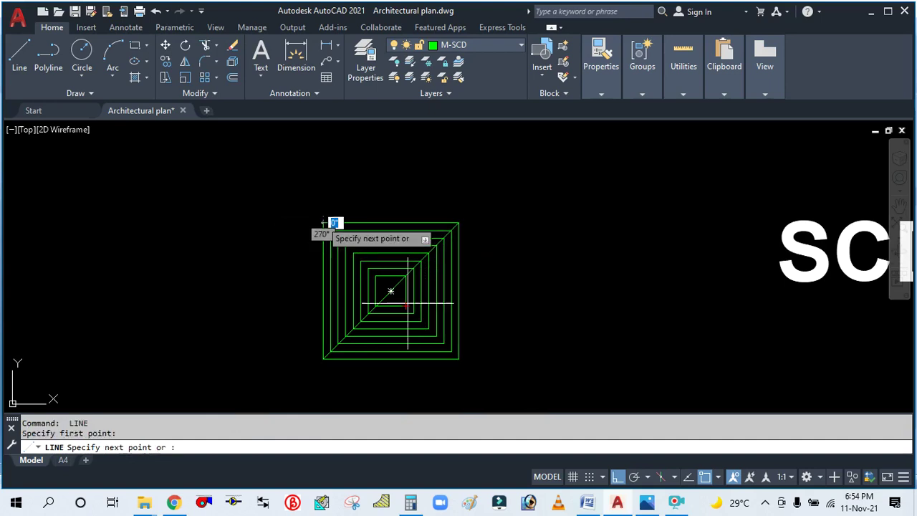
left_click(459, 356)
key("Escape")
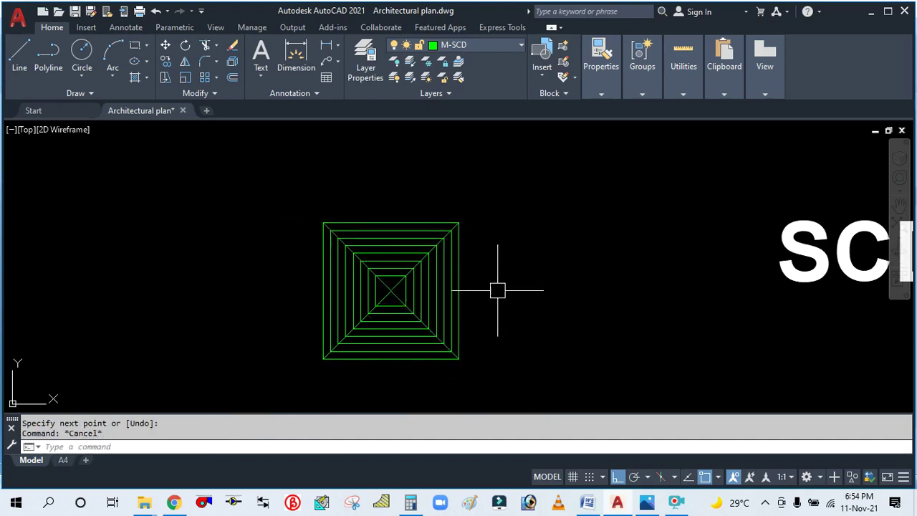
type("LE")
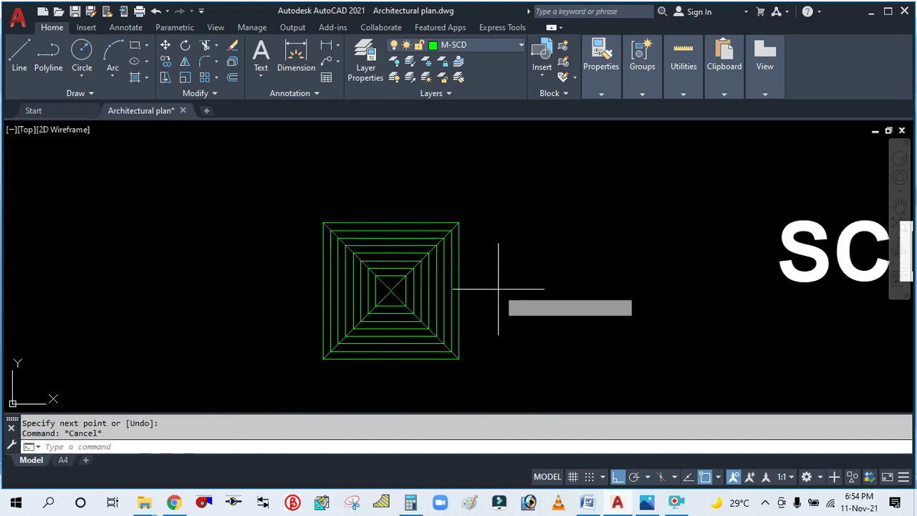
key("Return")
Draw a leader off the square's right edge and mirror it to point outward.
left_click(459, 291)
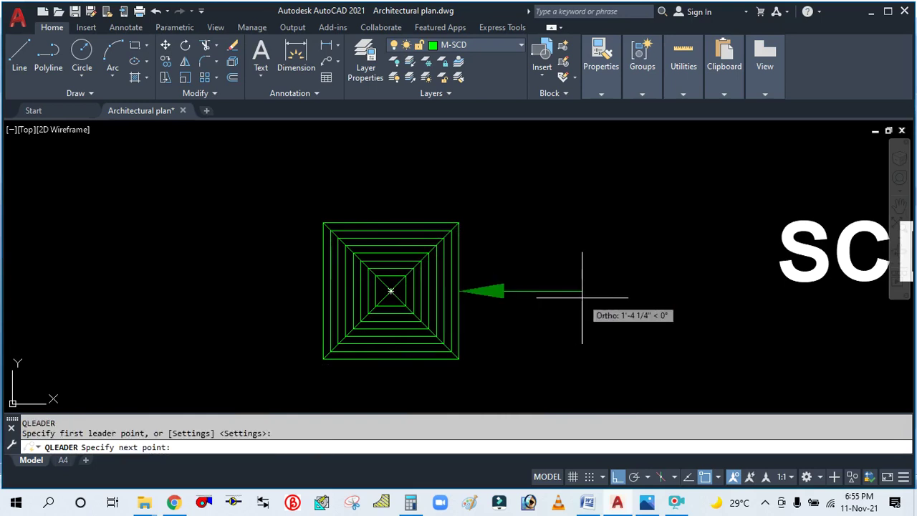
left_click(549, 299)
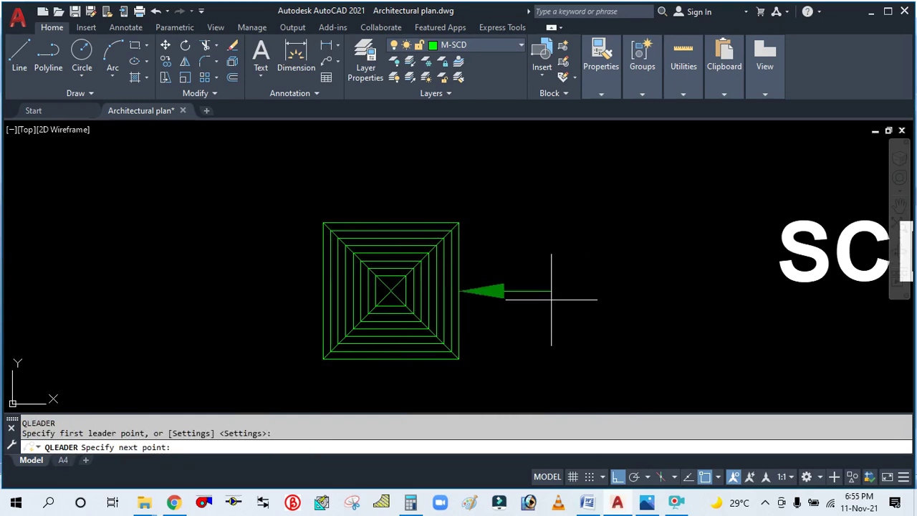
key("Escape")
type("mi")
key("Return")
left_click(530, 291)
key("Return")
left_click(505, 291)
left_click(521, 338)
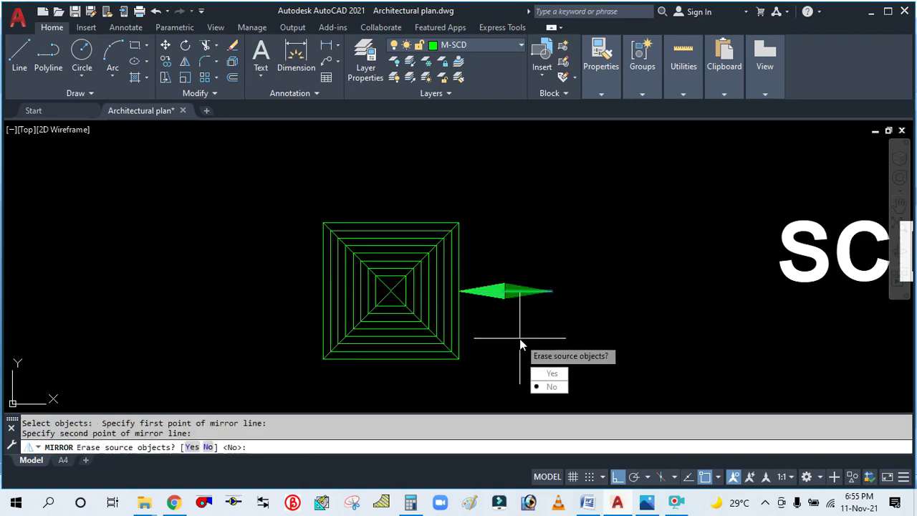
type("Y")
key("Return")
key("Escape")
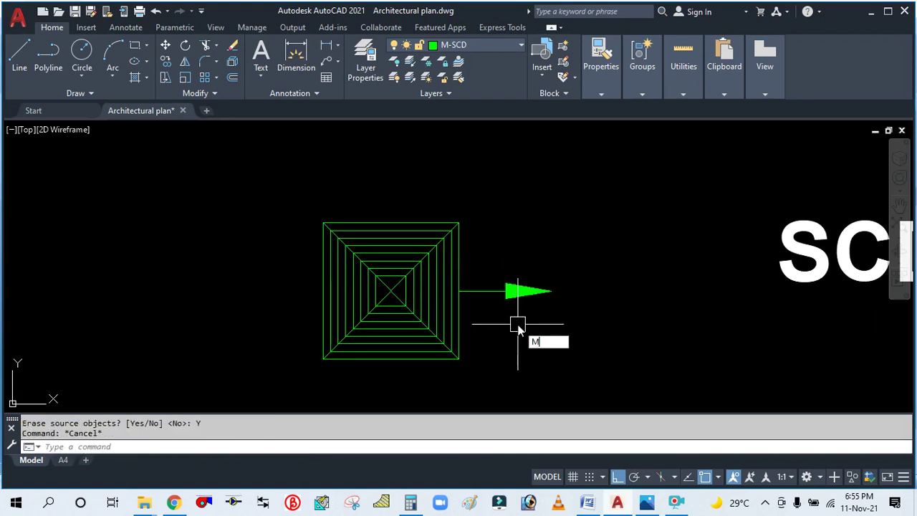
Shift the green arrow 1" to the right.
type("m")
key("Return")
left_click(507, 291)
key("Return")
left_click(502, 291)
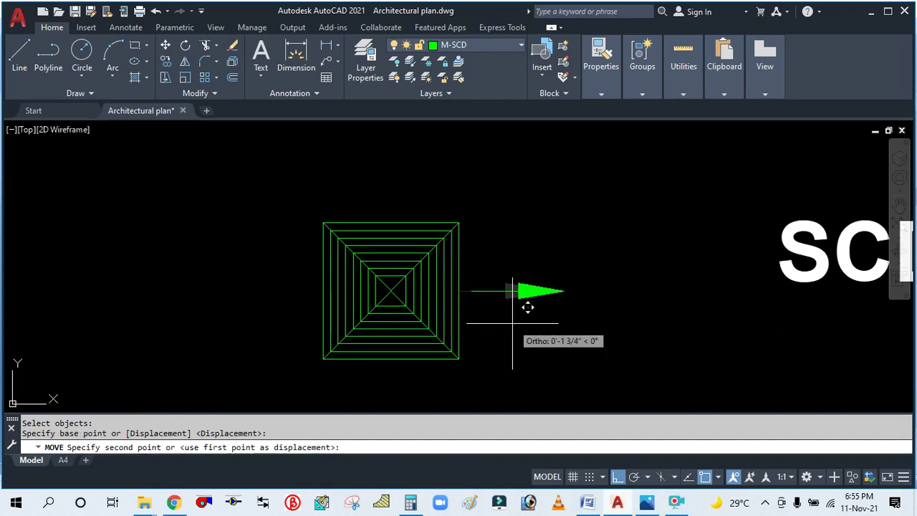
type("1")
key("Return")
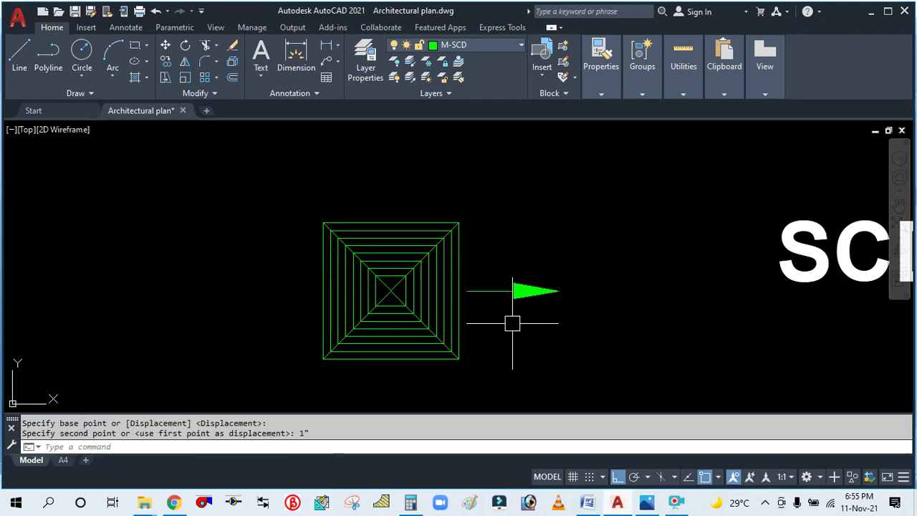
key("Escape")
key("Escape")
scroll(479, 301, "down", 1)
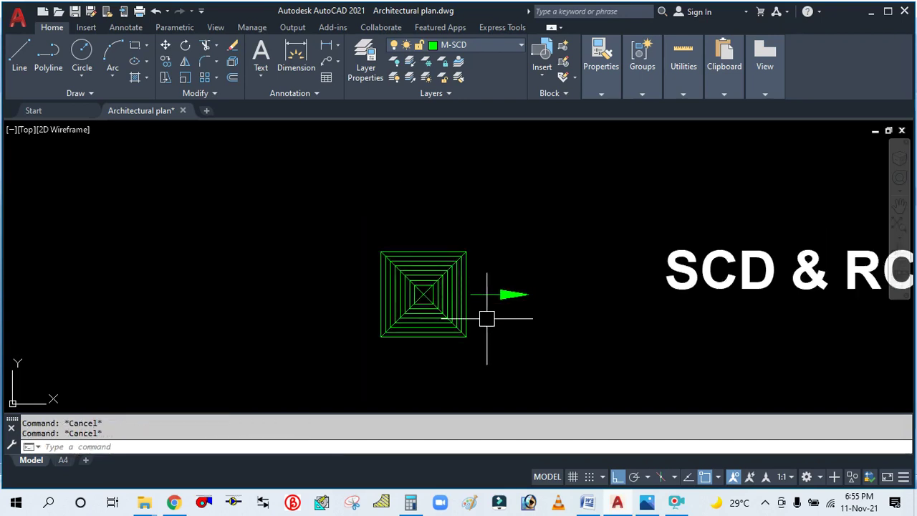
scroll(493, 303, "up", 2)
Polar-array the green arrow around the diffuser centre with 4 items.
type("AR")
key("Return")
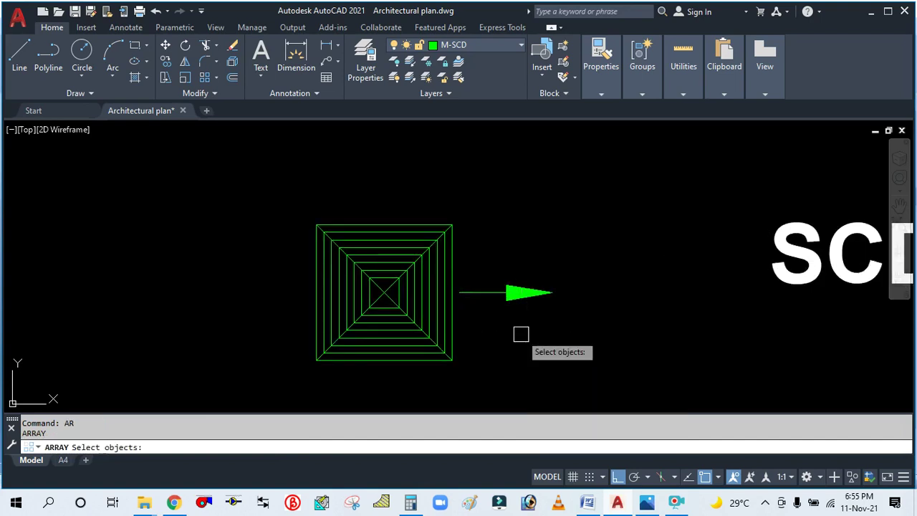
left_click(494, 292)
key("Return")
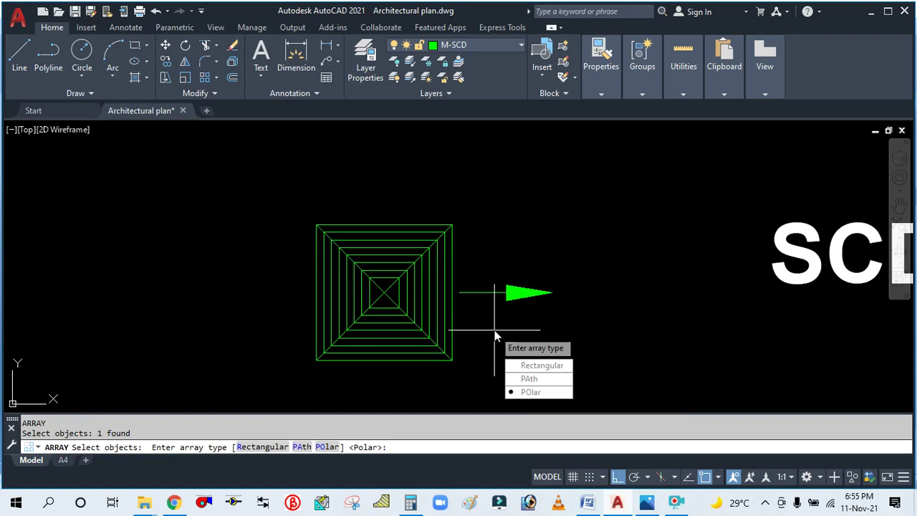
key("Return")
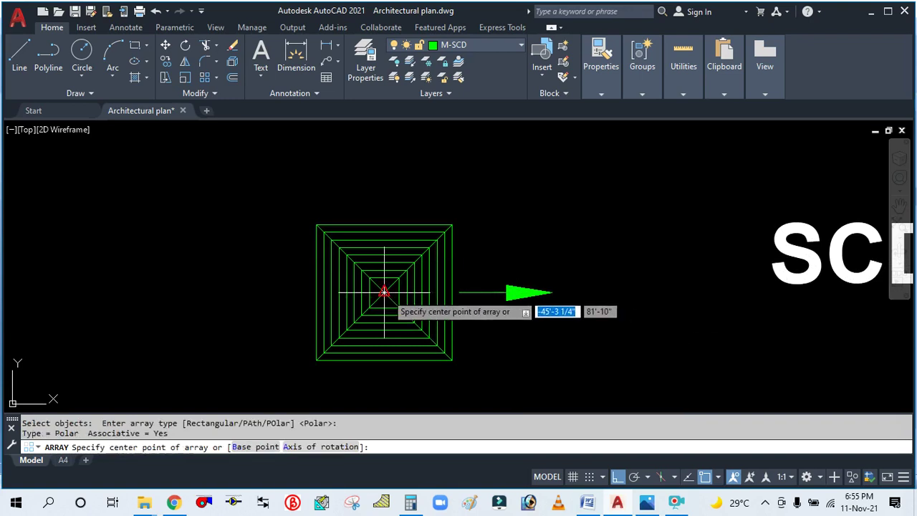
left_click(384, 292)
type("I")
key("Return")
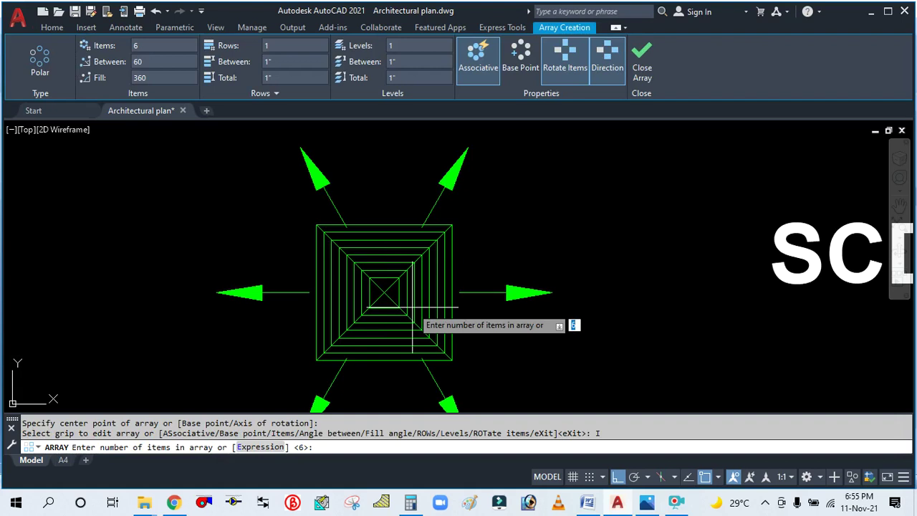
key("Return")
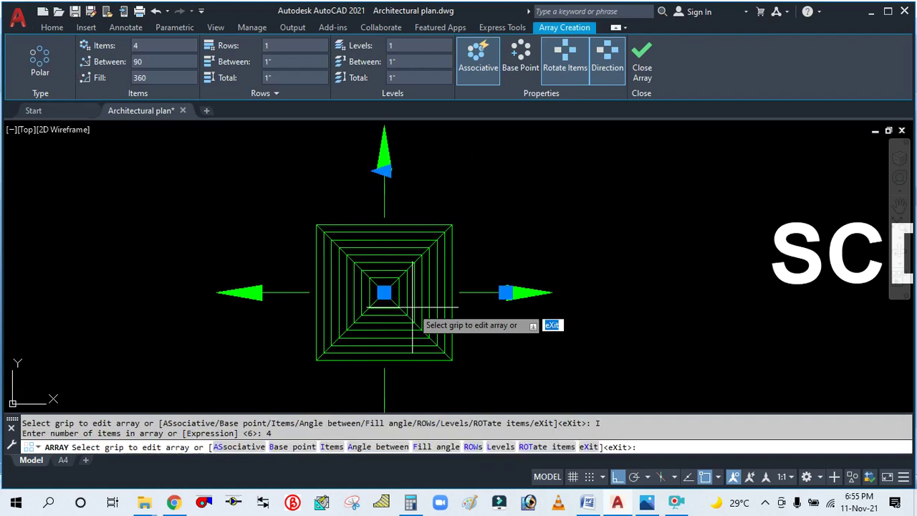
key("Escape")
scroll(398, 265, "down", 4)
scroll(409, 194, "up", 2)
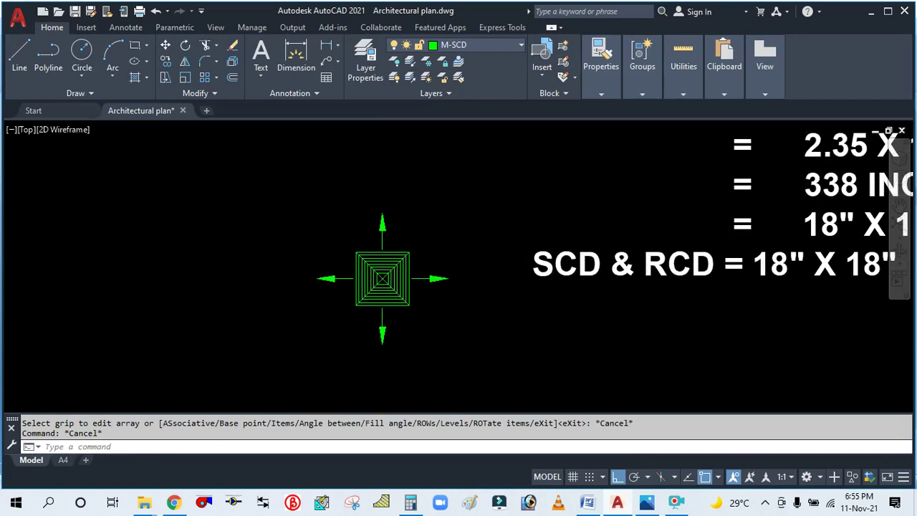
scroll(367, 278, "down", 4)
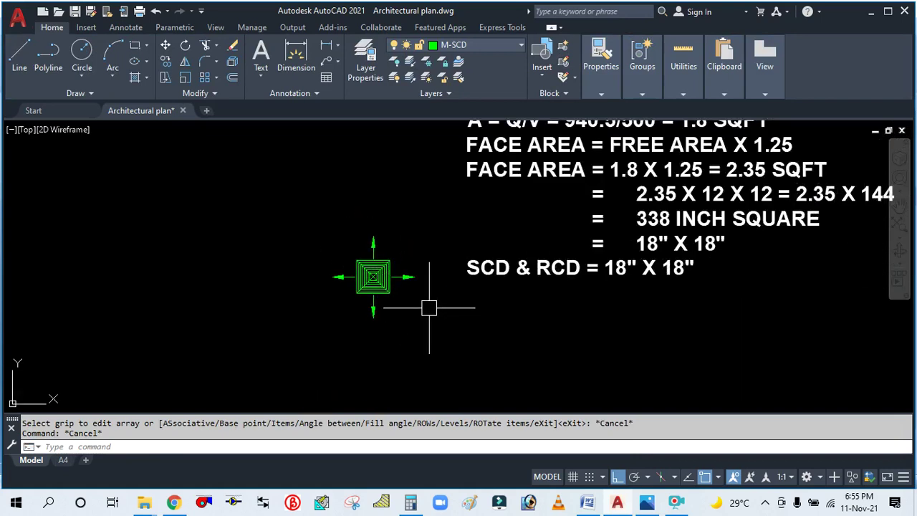
Copy the diffuser and its arrows to the left of the original.
key("Escape")
type("o")
key("Return")
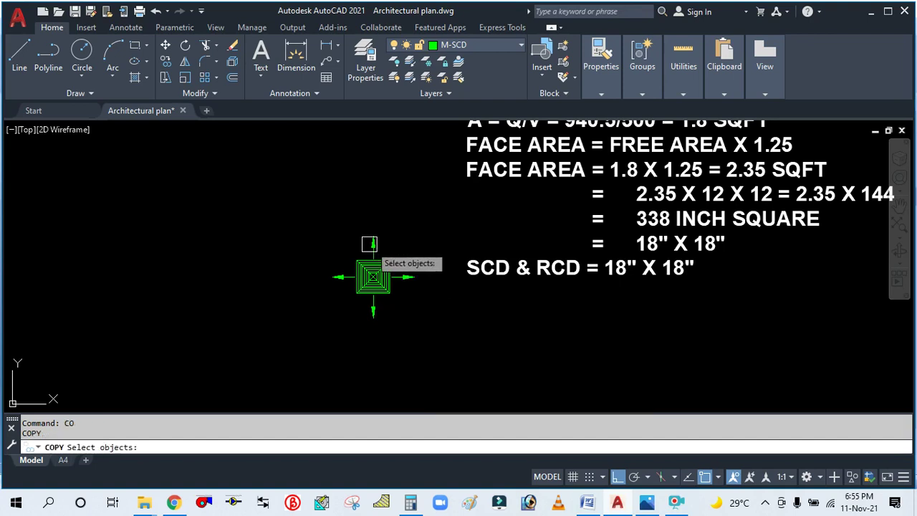
left_click(360, 217)
left_click(418, 324)
left_click(423, 336)
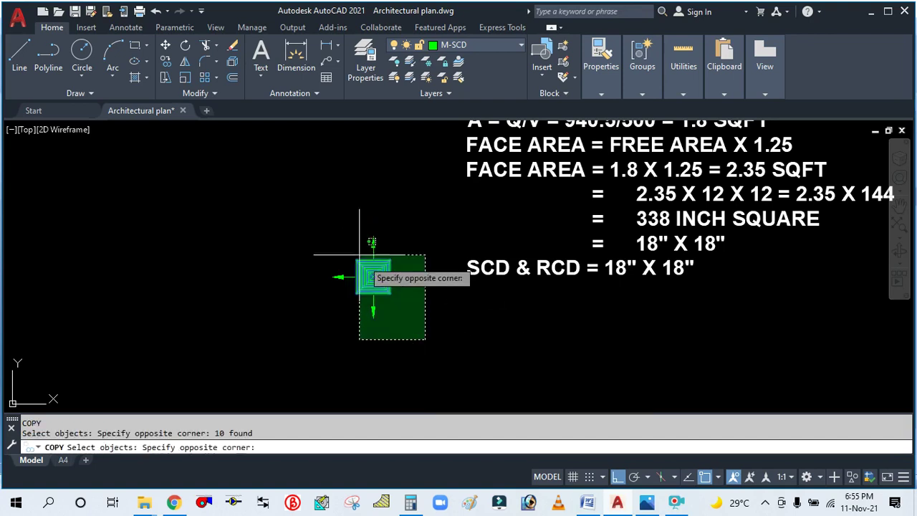
left_click(341, 265)
key("Return")
left_click(408, 361)
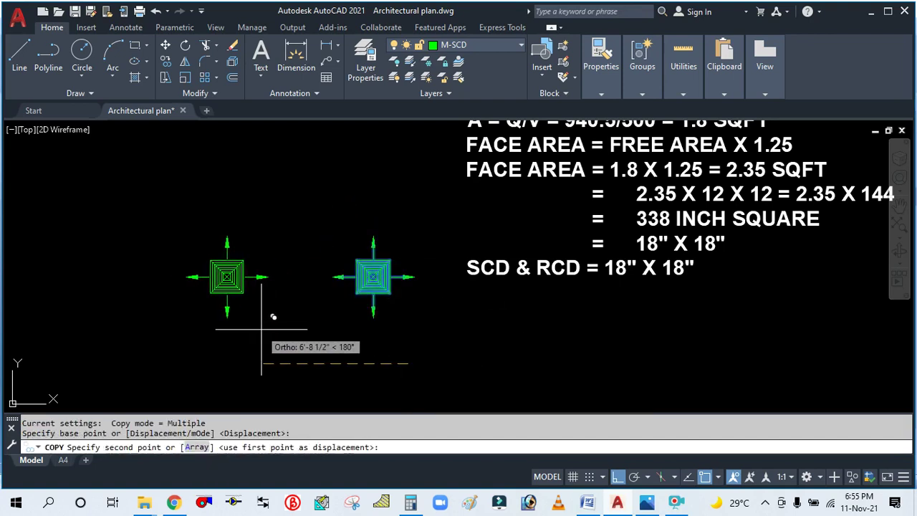
left_click(261, 323)
key("Escape")
Delete the copy's arrow array and a diagonal line.
scroll(212, 295, "up", 4)
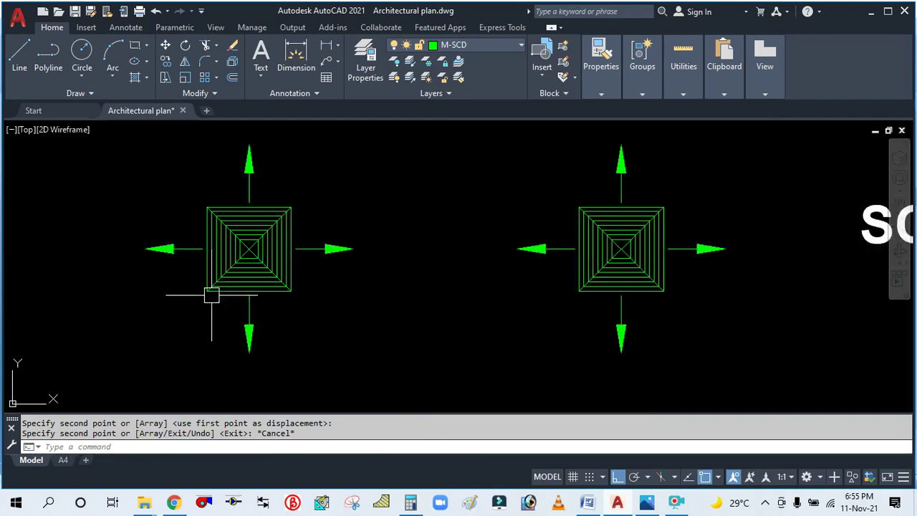
left_click(309, 250)
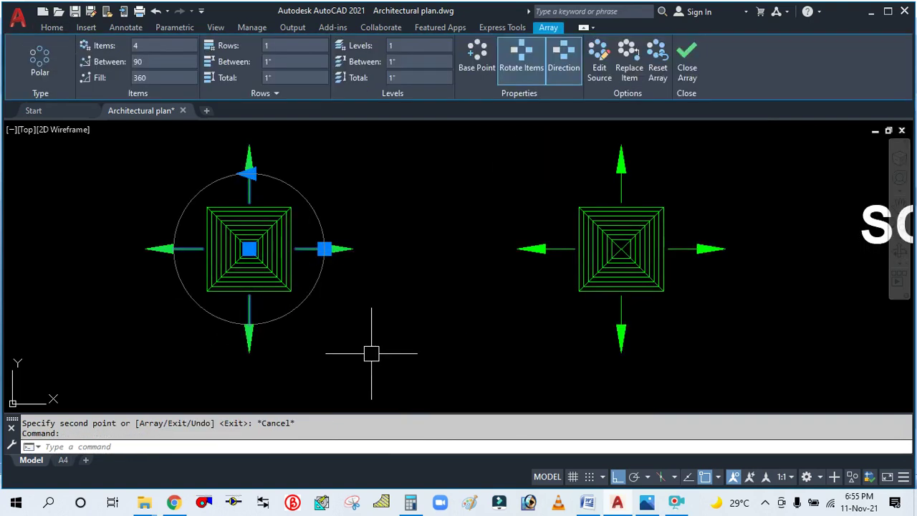
key("Escape")
key("Escape")
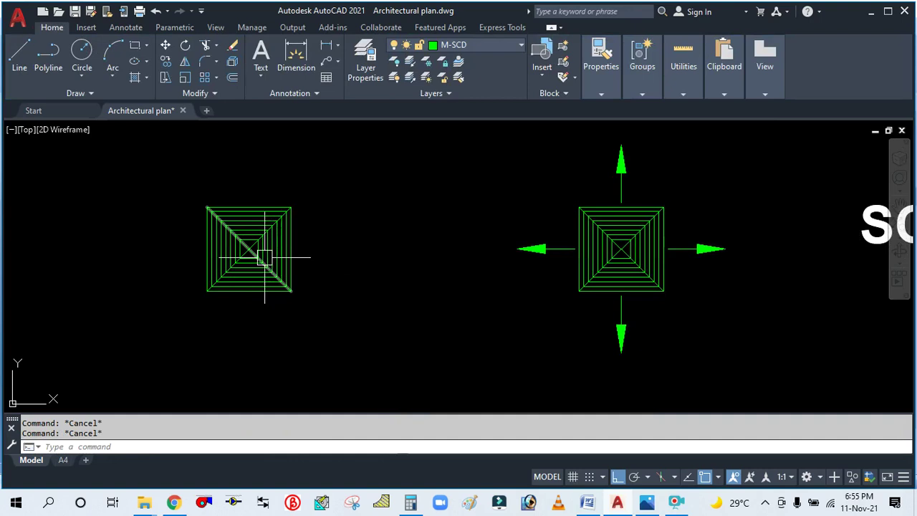
scroll(257, 257, "up", 4)
left_click(242, 251)
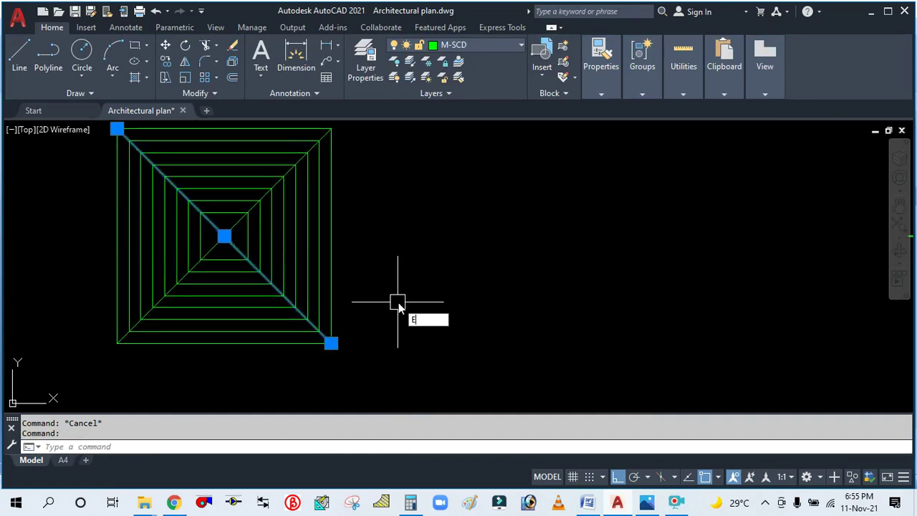
key("Return")
key("Escape")
scroll(359, 304, "down", 5)
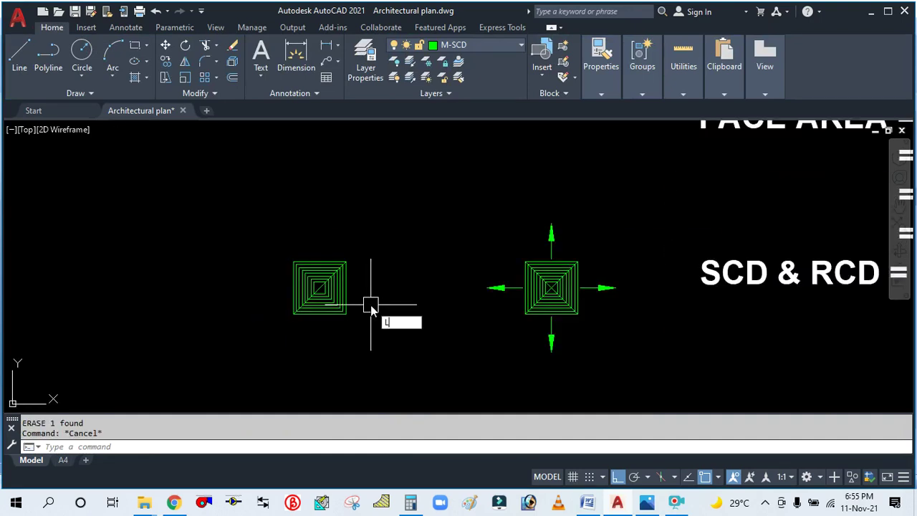
type("a")
key("Return")
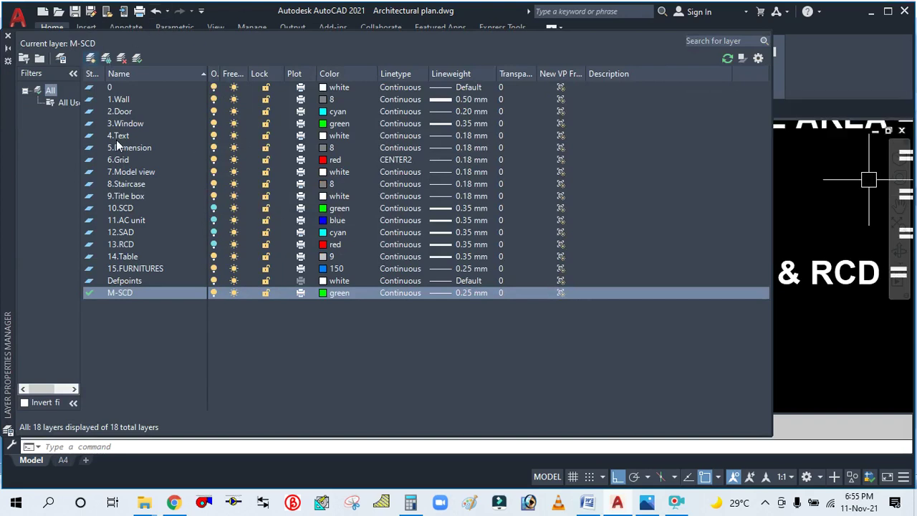
Create a red M-RCD layer, then window-select the left diffuser copy.
key("alt+n")
type("M-RC")
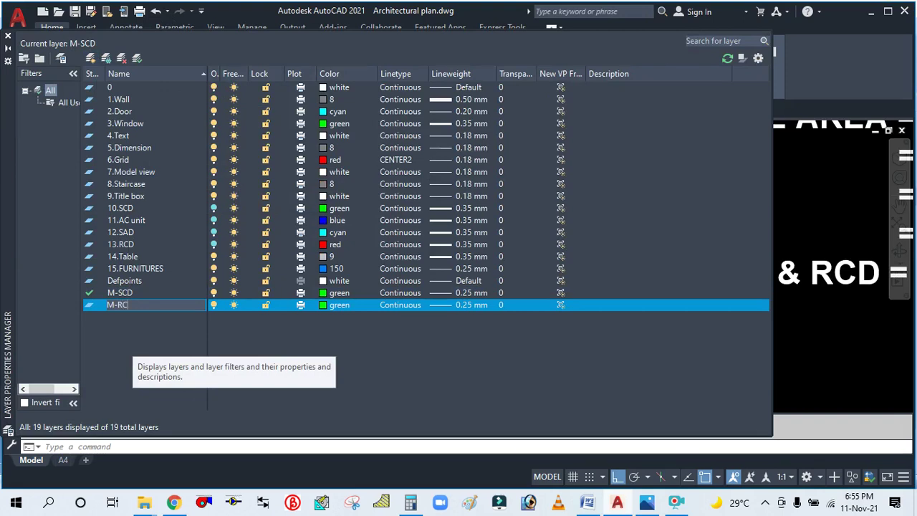
type("D")
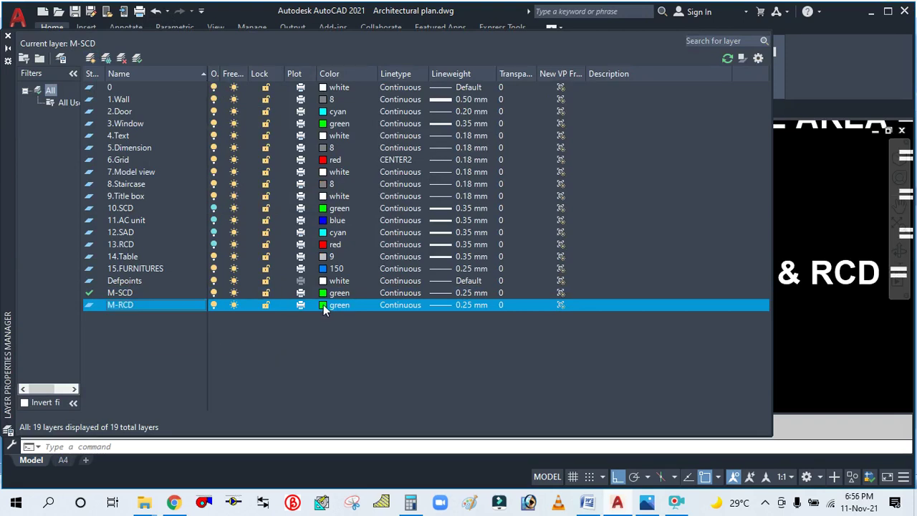
left_click(324, 305)
left_click(323, 306)
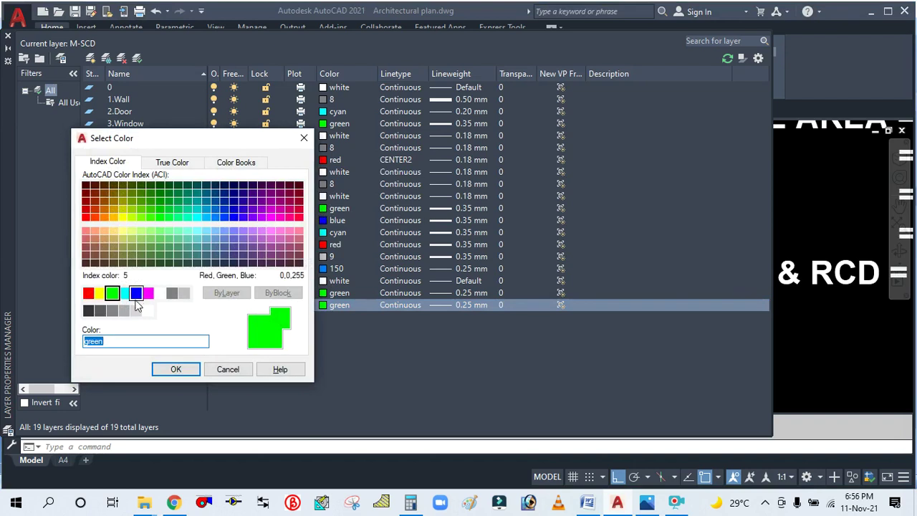
left_click(89, 294)
left_click(177, 370)
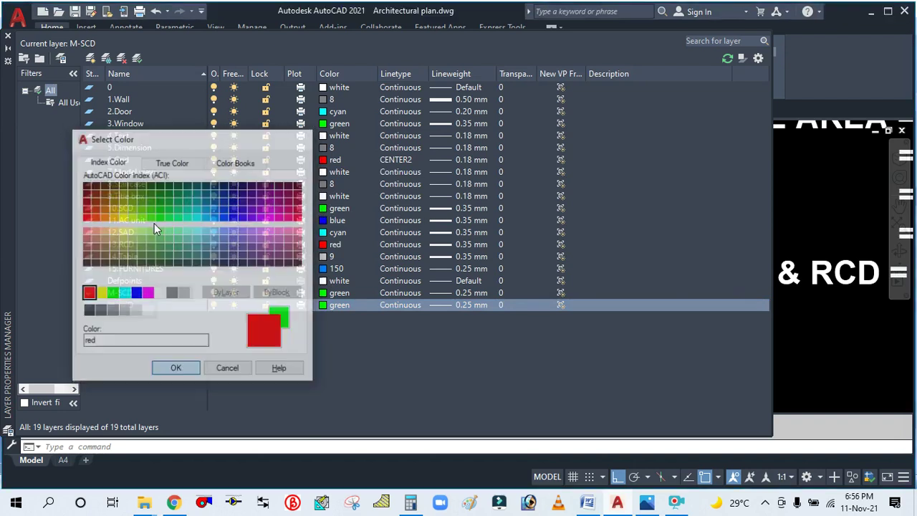
left_click(8, 37)
left_click(436, 351)
left_click(208, 142)
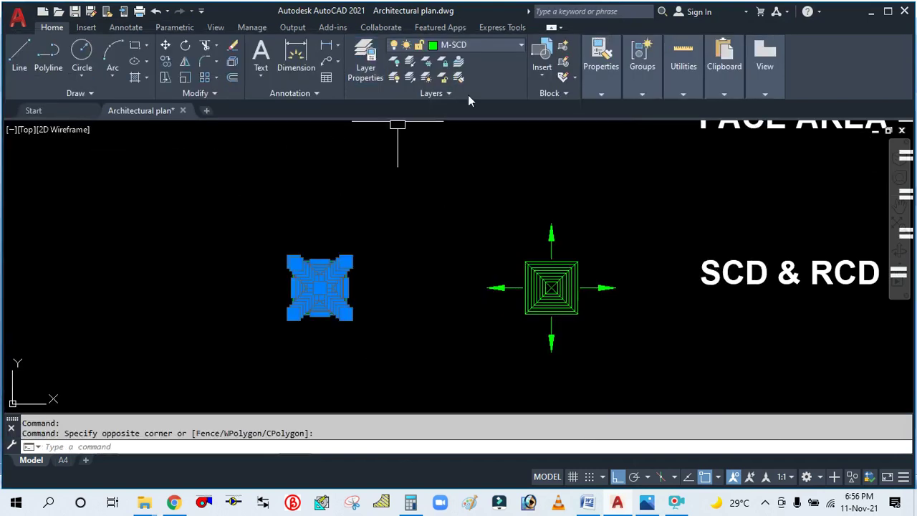
Move the left diffuser copy onto the M-RCD layer.
left_click(482, 46)
left_click(460, 336)
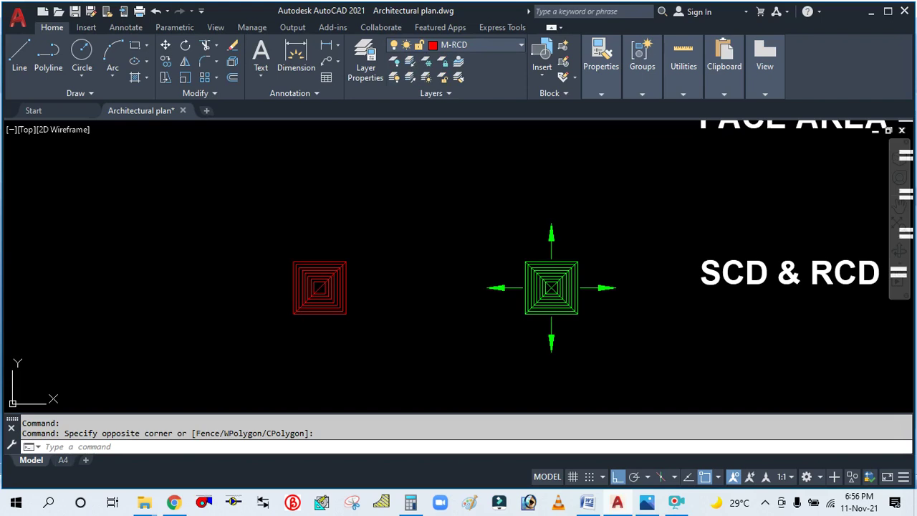
key("Escape")
scroll(321, 281, "up", 2)
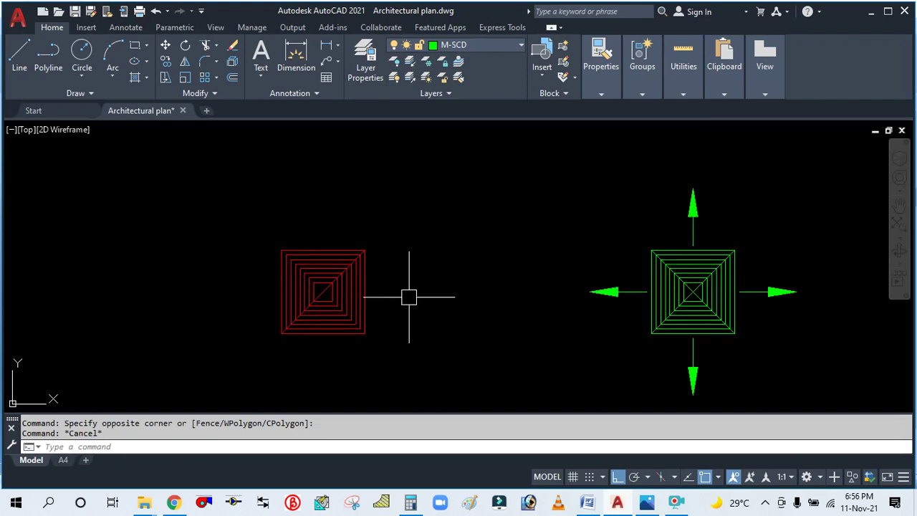
Move the red diffuser further to the right.
type("m")
key("Return")
left_click(225, 191)
left_click(434, 411)
key("Return")
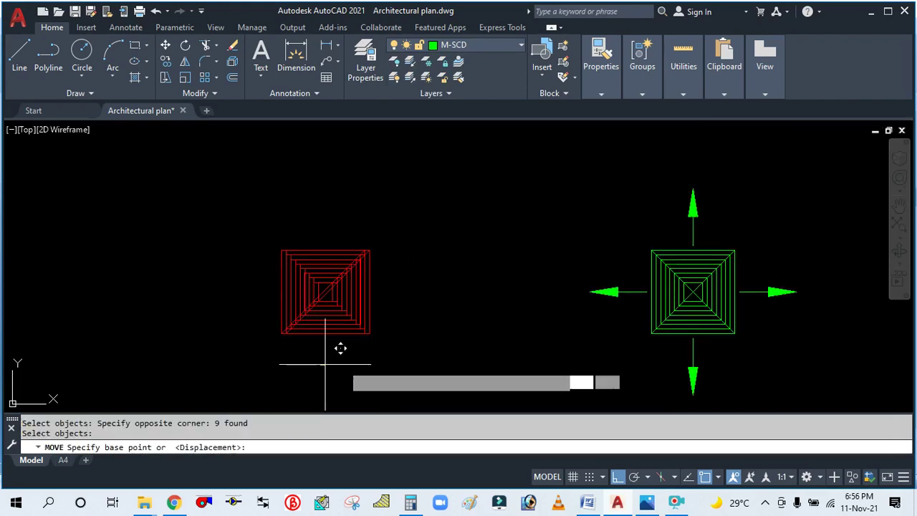
left_click(325, 364)
left_click(428, 364)
key("Escape")
Make M-RCD the current layer, matching the red diffuser.
type("le")
key("Return")
key("Escape")
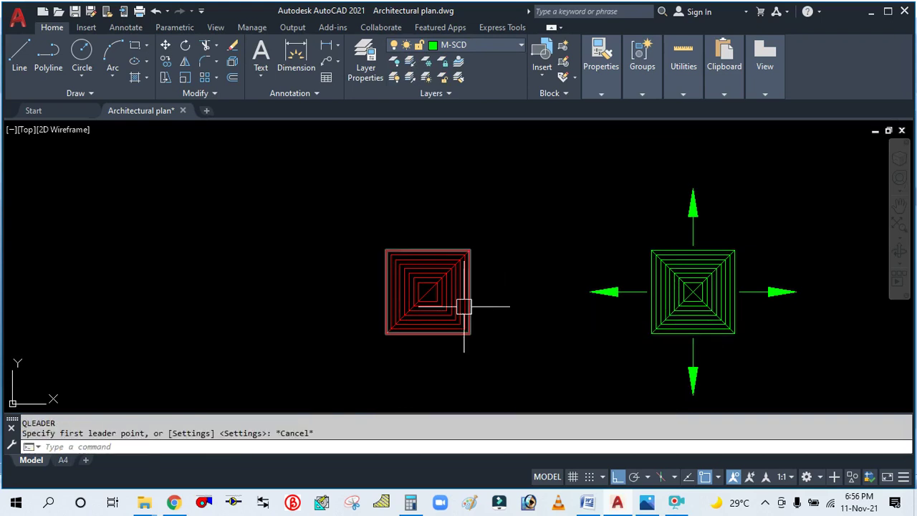
left_click(464, 307)
left_click(461, 65)
key("Escape")
Draw a text-free leader arrow from the red diffuser's centre out to its right.
type("le")
key("Return")
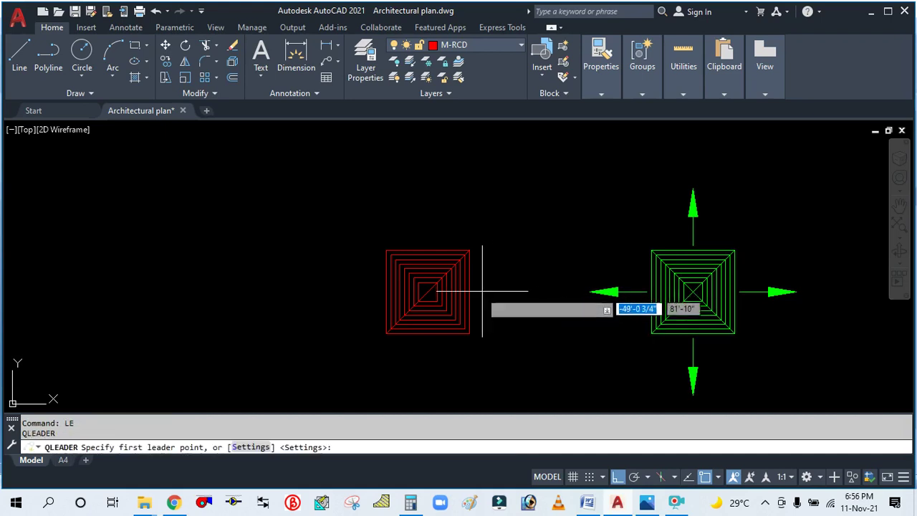
left_click(427, 292)
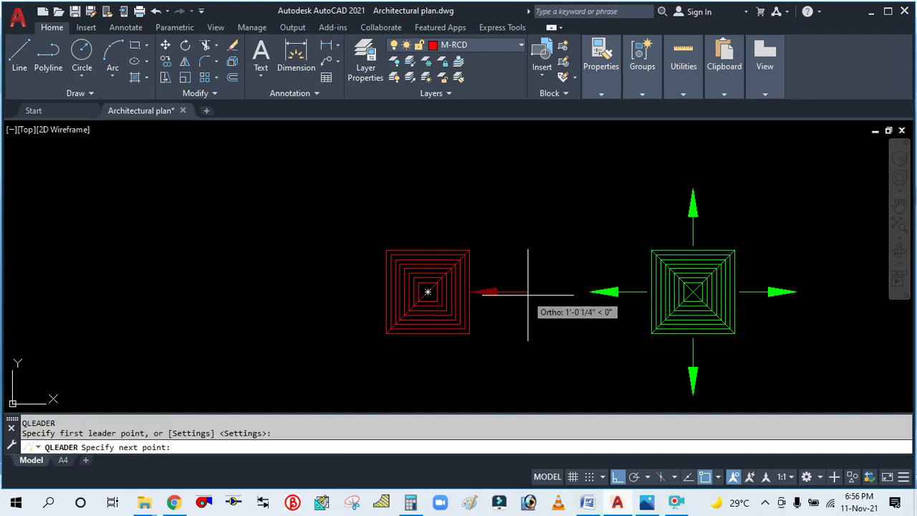
left_click(532, 294)
key("Return")
key("Escape")
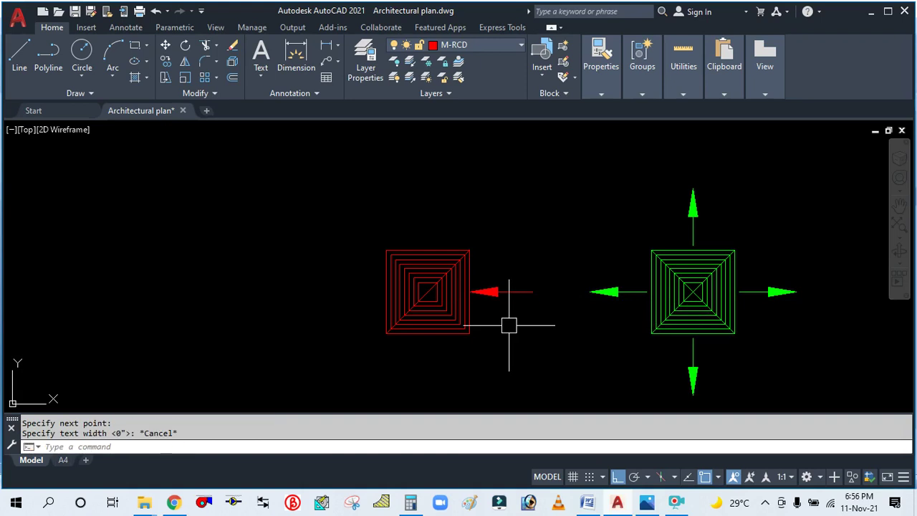
Shift the red leader arrow by exactly 1" with the MOVE command.
type("m")
key("Return")
left_click(508, 292)
key("Return")
left_click(508, 326)
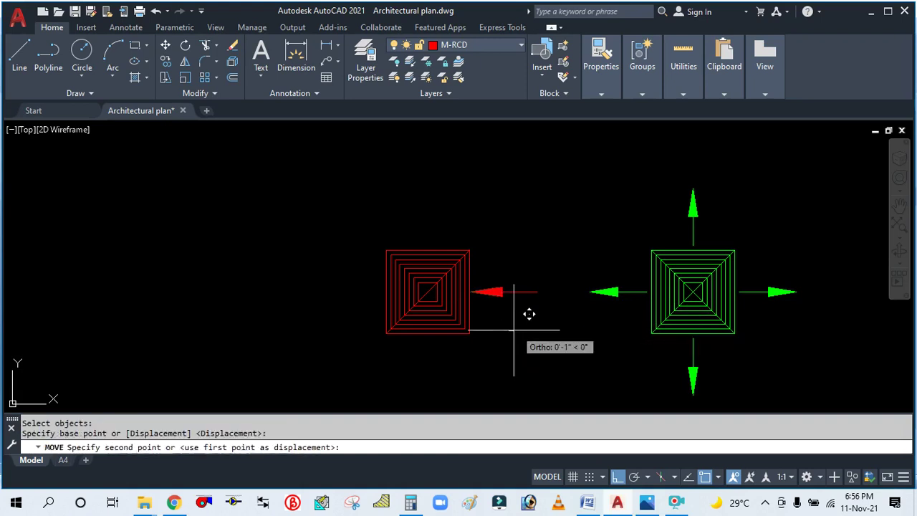
type("2")
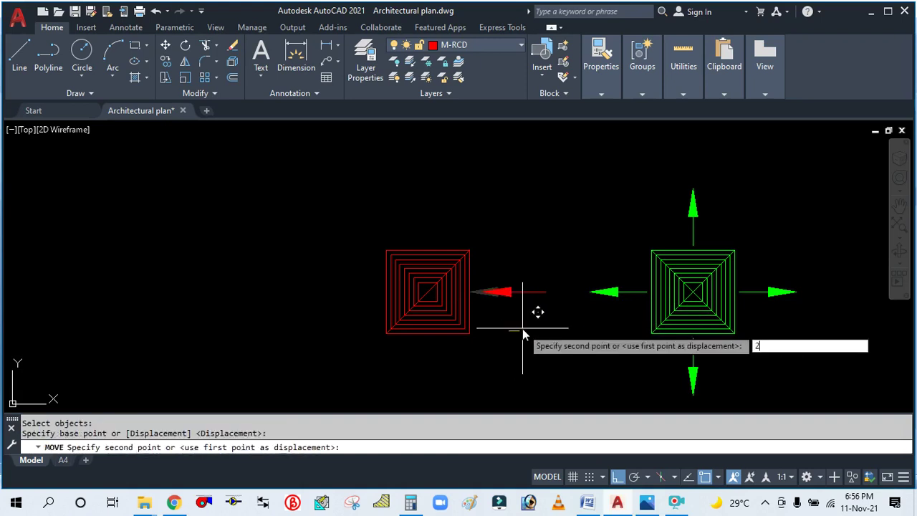
key("BackSpace")
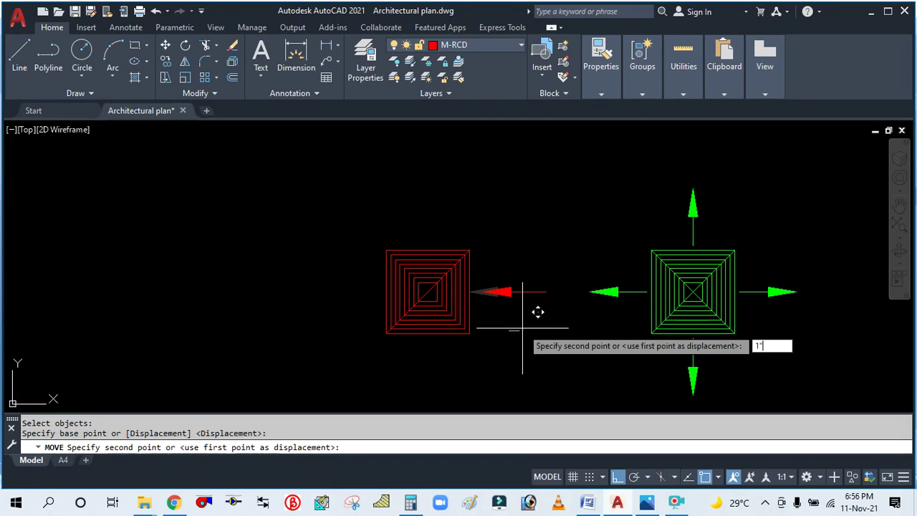
type("1\"")
key("Return")
key("Escape")
key("Escape")
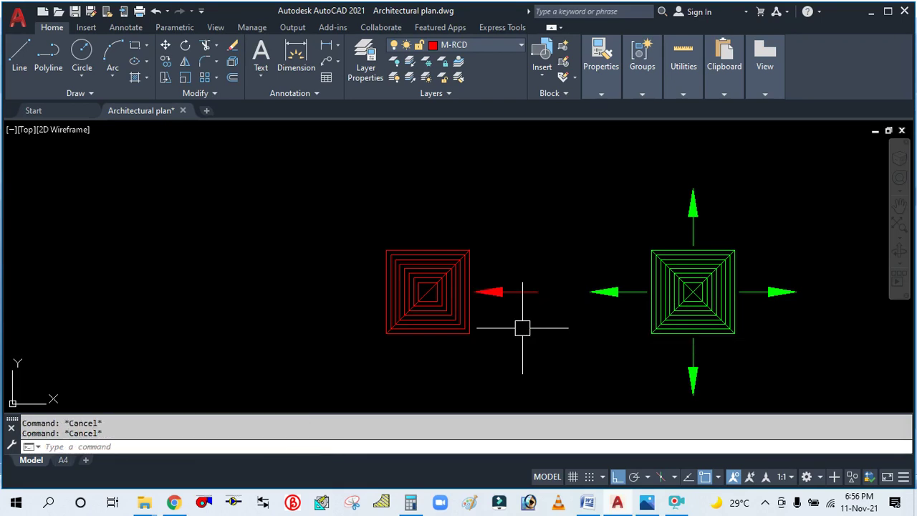
type("Array")
key("Return")
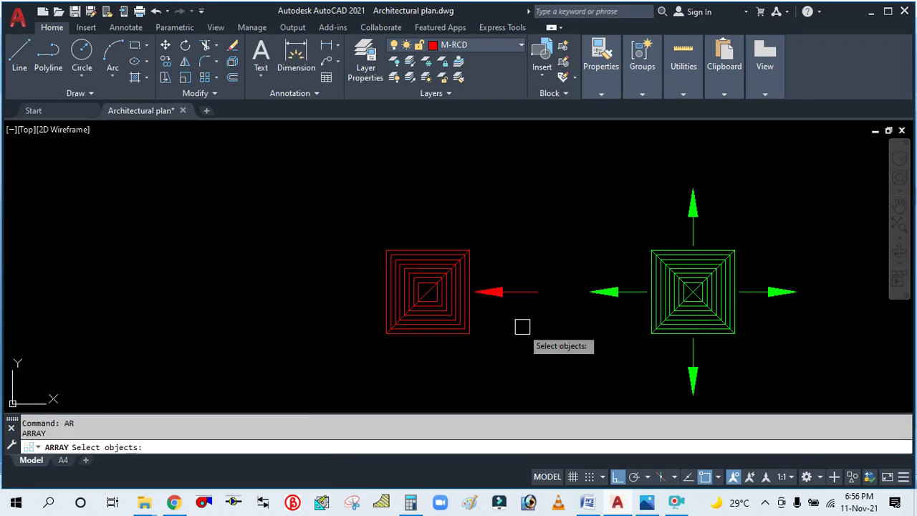
Polar-array the red arrow into 4 items around the red diffuser's centre.
left_click(528, 292)
key("Return")
key("Return")
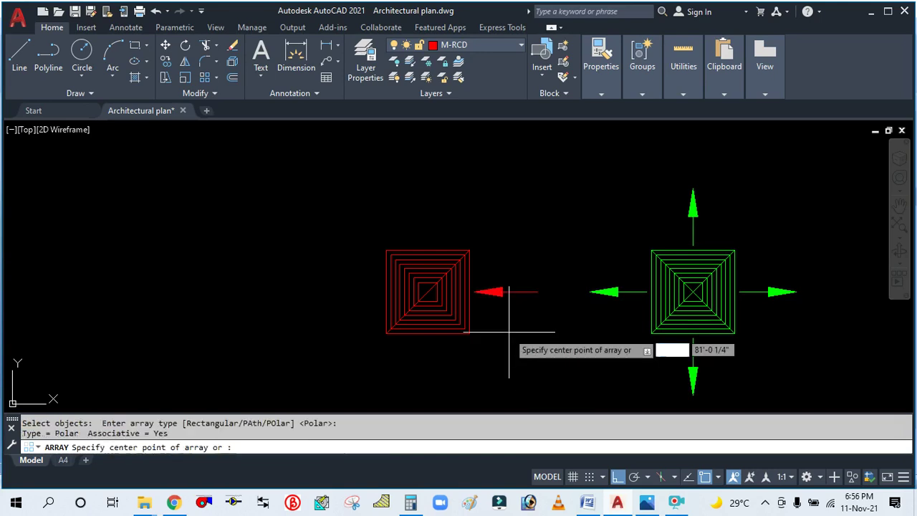
left_click(428, 291)
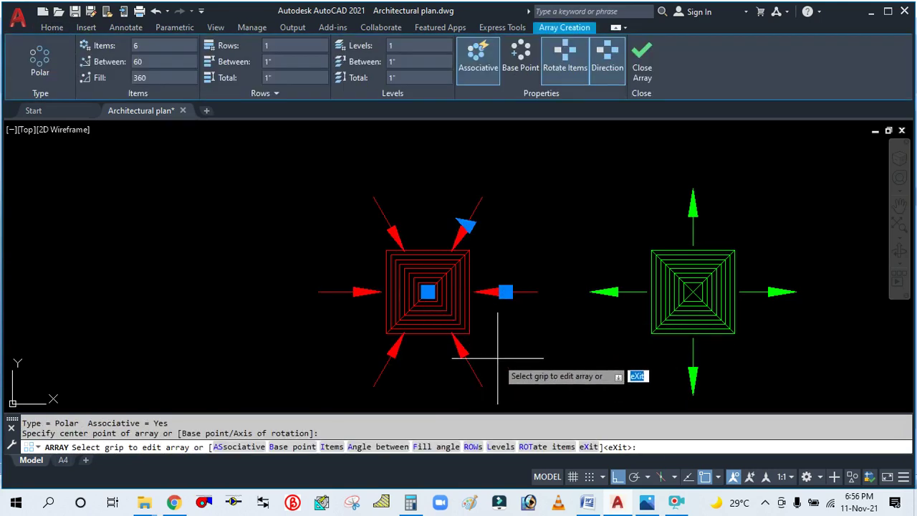
type("I")
key("Return")
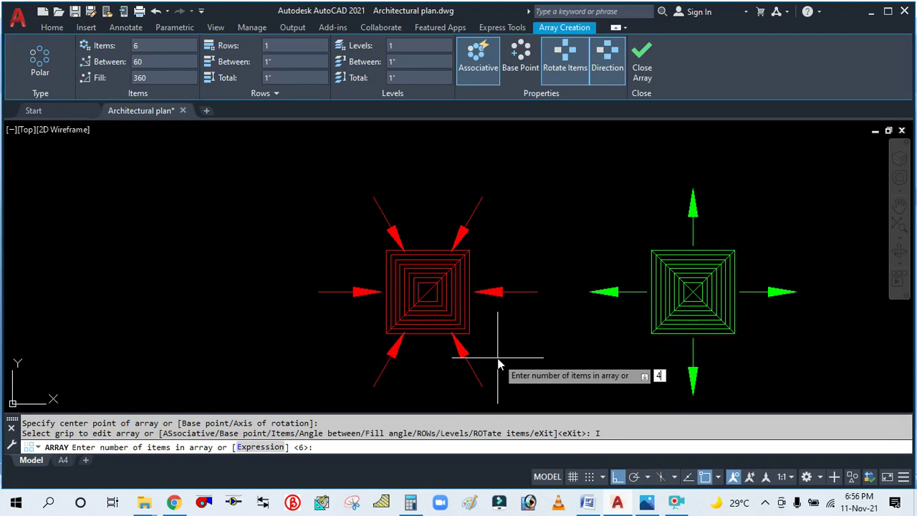
type("4")
key("Return")
key("Escape")
scroll(389, 297, "down", 2)
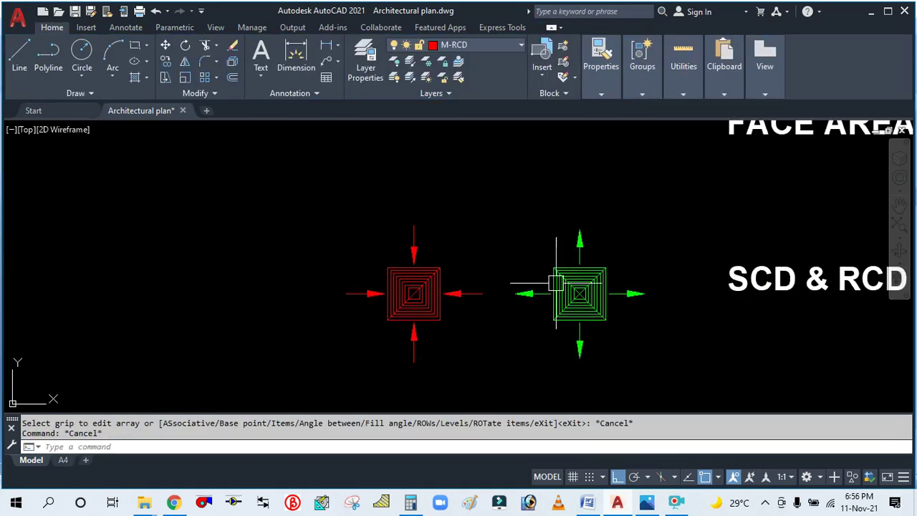
Copy the red diffuser group with its centre as the base point.
left_click(304, 212)
left_click(490, 372)
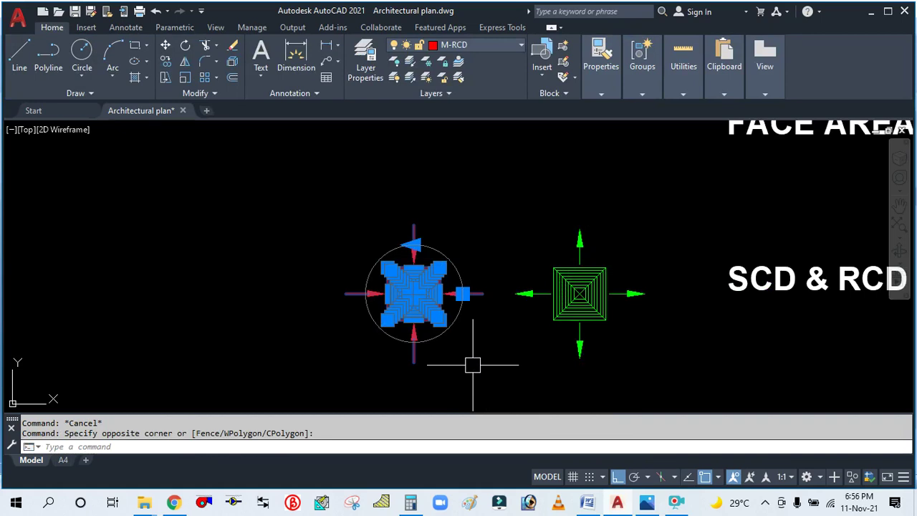
key("ctrl+shift+c")
scroll(417, 313, "up", 2)
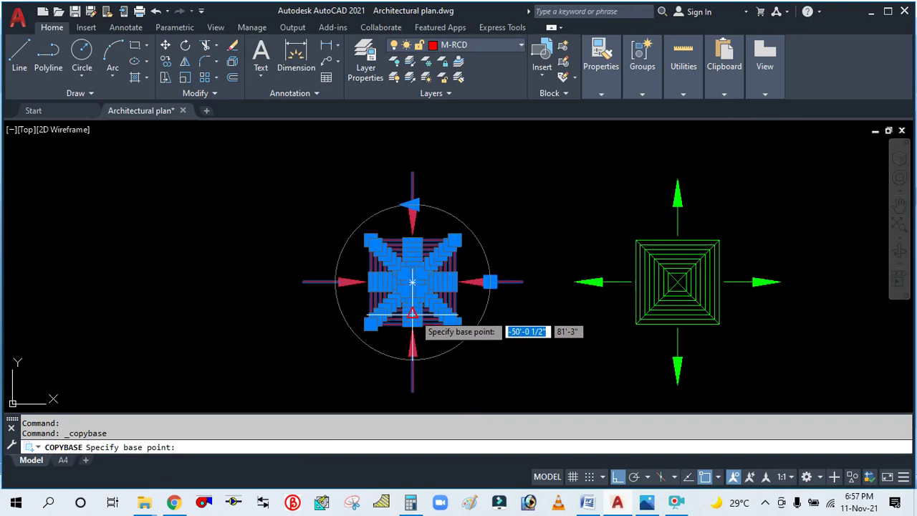
mouse_move(414, 318)
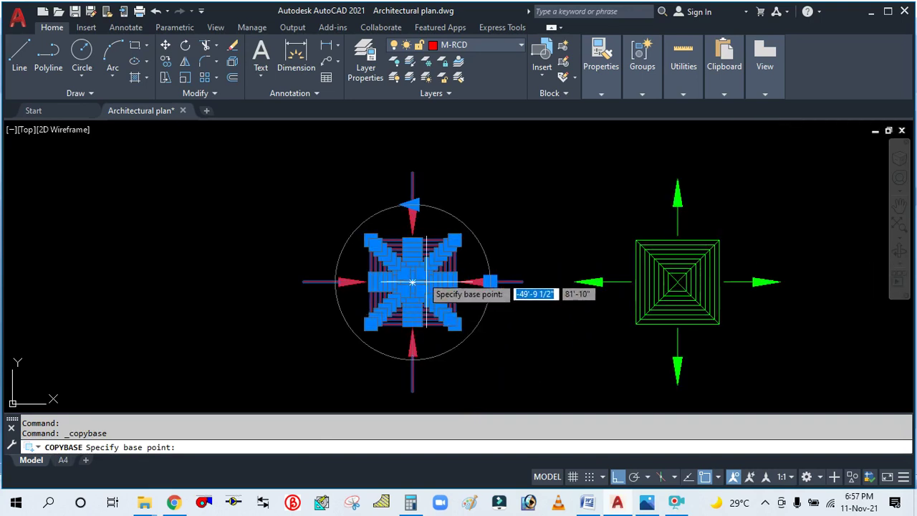
scroll(417, 281, "up", 6)
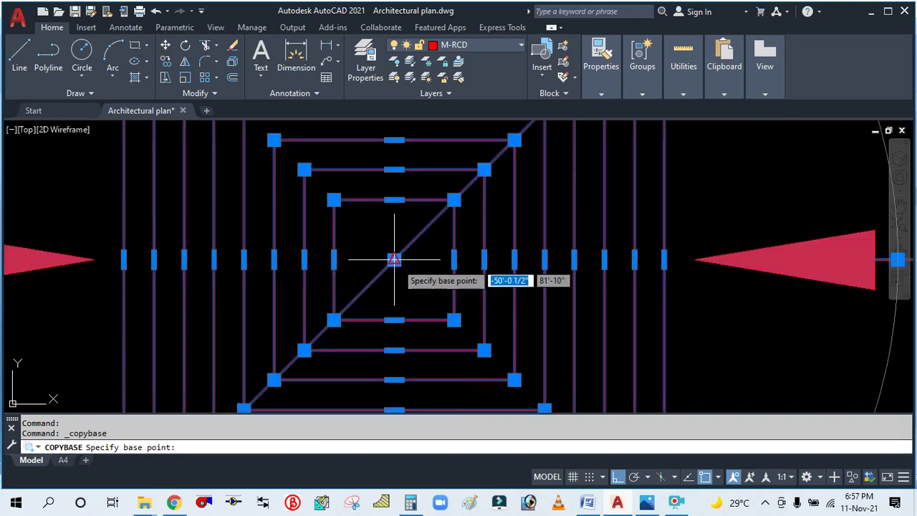
left_click(394, 260)
scroll(407, 296, "down", 5)
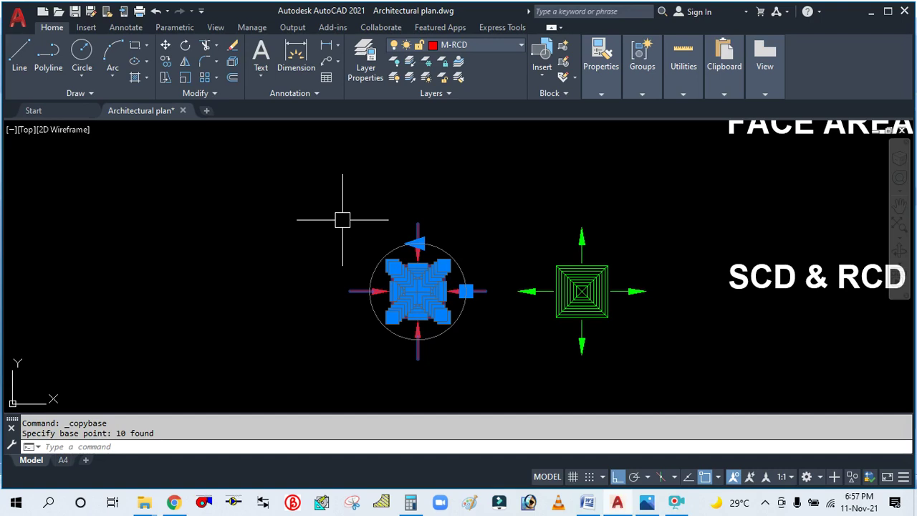
Paste the red group as a single block at the upper left.
key("ctrl+shift+v")
left_click(283, 243)
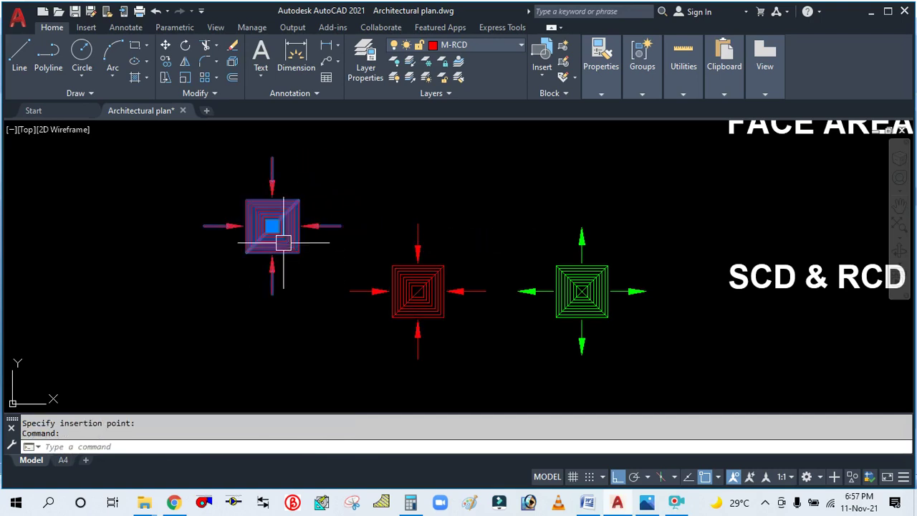
key("Escape")
scroll(267, 214, "up", 4)
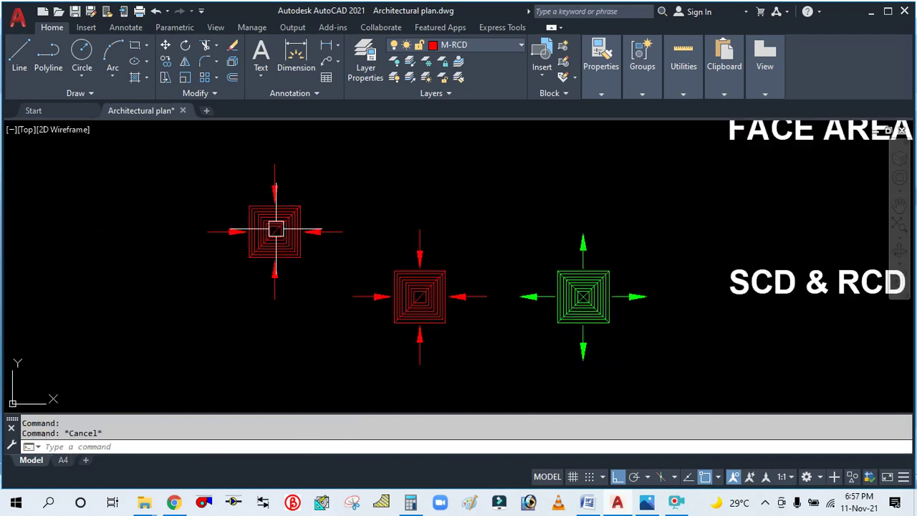
scroll(364, 270, "down", 6)
scroll(360, 268, "up", 4)
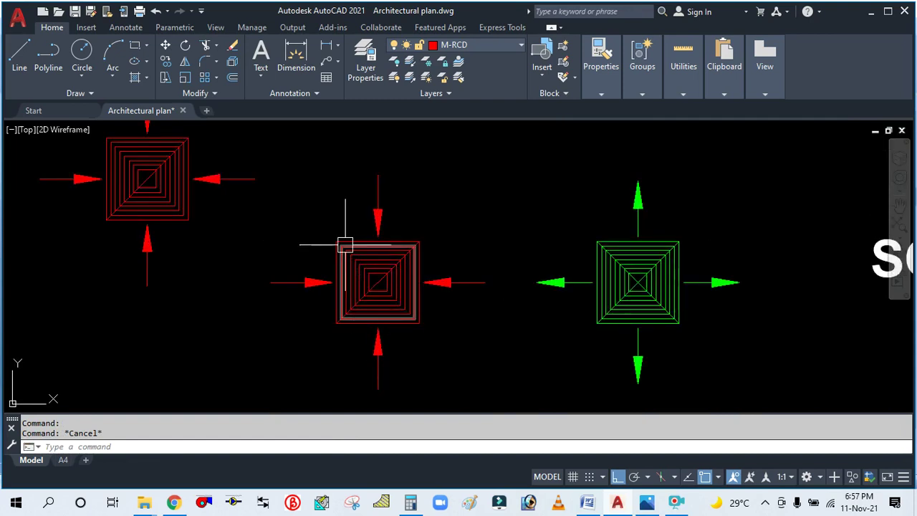
scroll(415, 326, "up", 4)
Confirm the pasted copy is one block, then erase the loose original red group.
left_click(420, 311)
scroll(395, 354, "down", 4)
key("Escape")
scroll(468, 363, "down", 2)
left_click(292, 258)
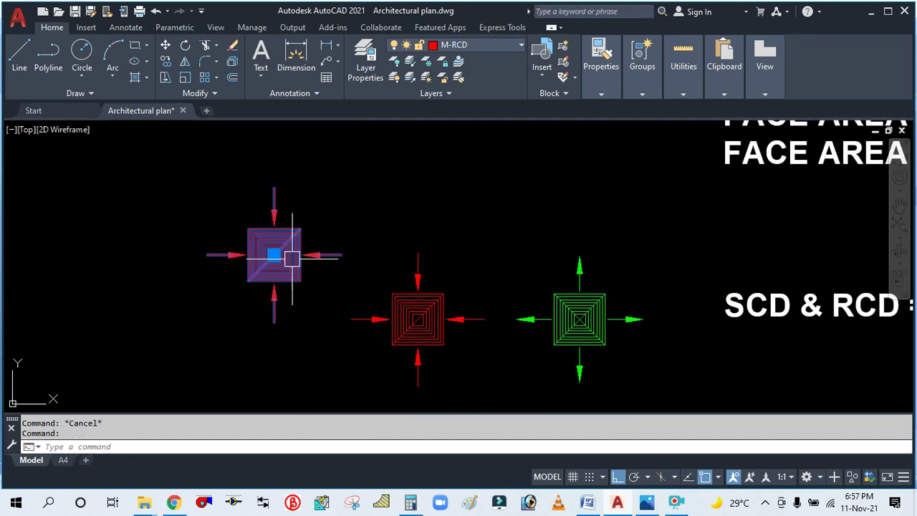
key("Escape")
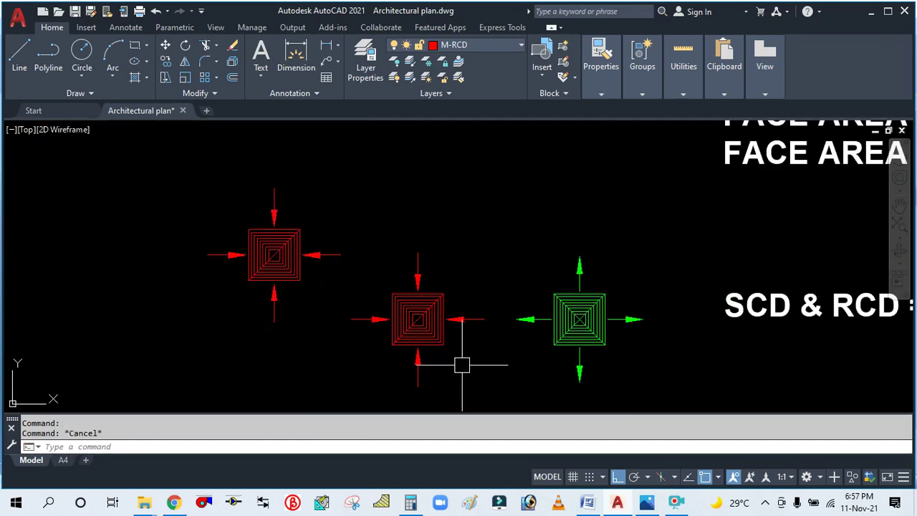
left_click(460, 367)
left_click(392, 275)
type("e")
key("Return")
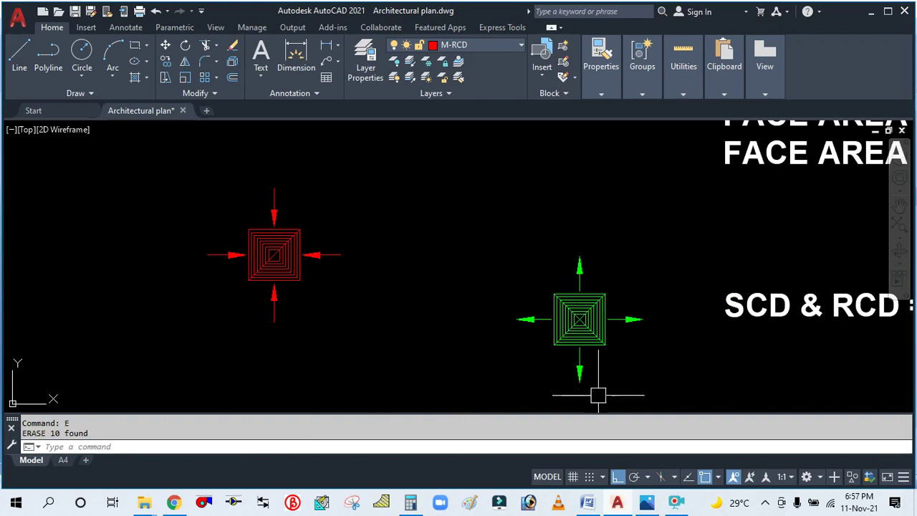
Move the red diffuser block down, level with the green diffuser.
type("m")
key("Return")
left_click(313, 254)
key("Return")
left_click(369, 228)
left_click(376, 277)
scroll(422, 240, "down", 4)
scroll(477, 275, "up", 4)
left_click(552, 323)
Copy the green group from its centre and paste it as a block beside the red one.
left_click(415, 179)
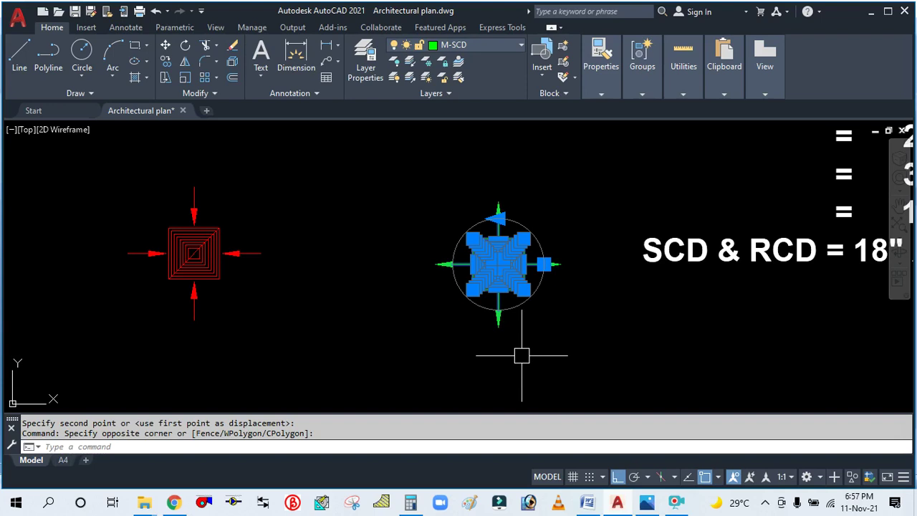
key("ctrl+shift+c")
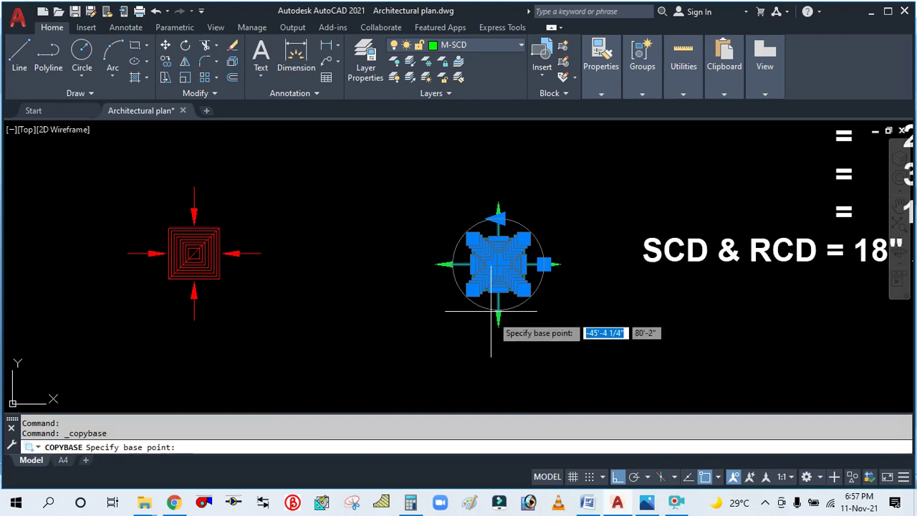
mouse_move(500, 266)
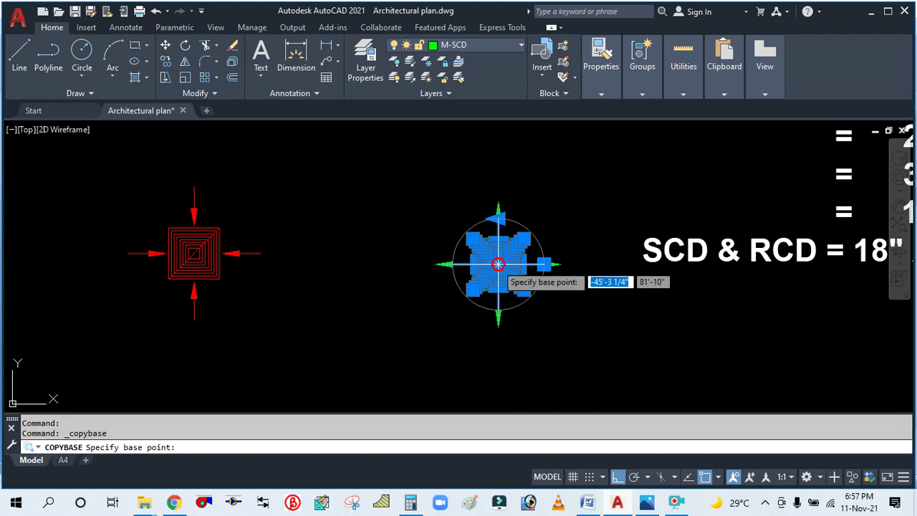
left_click(498, 264)
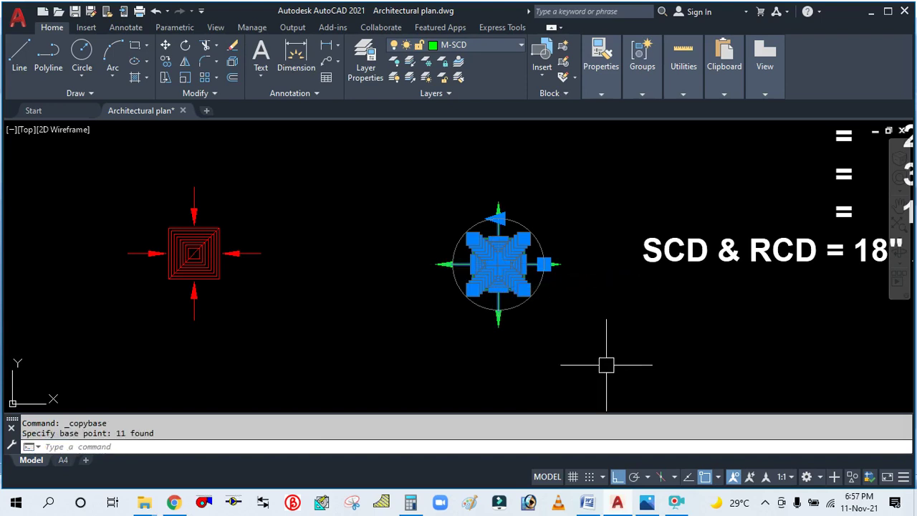
key("ctrl+shift+v")
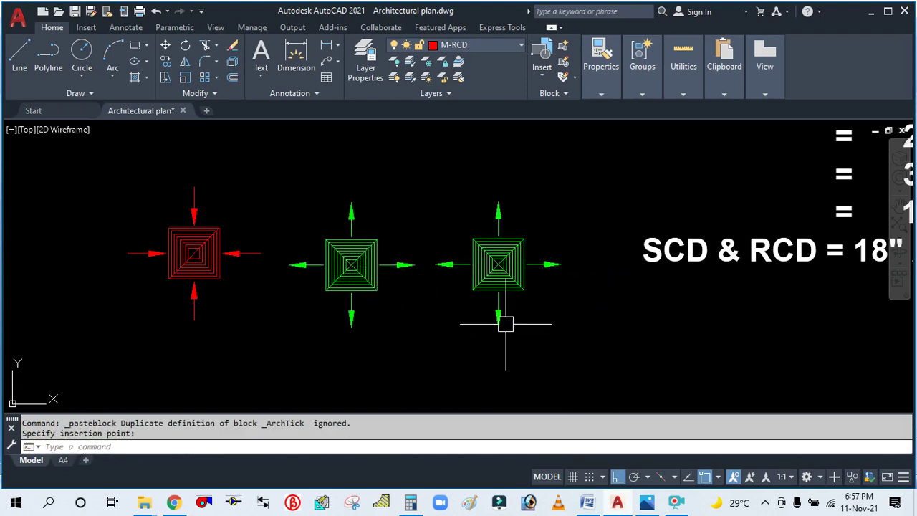
left_click(498, 265)
Erase the loose original green diffuser group.
left_click(547, 338)
left_click(475, 288)
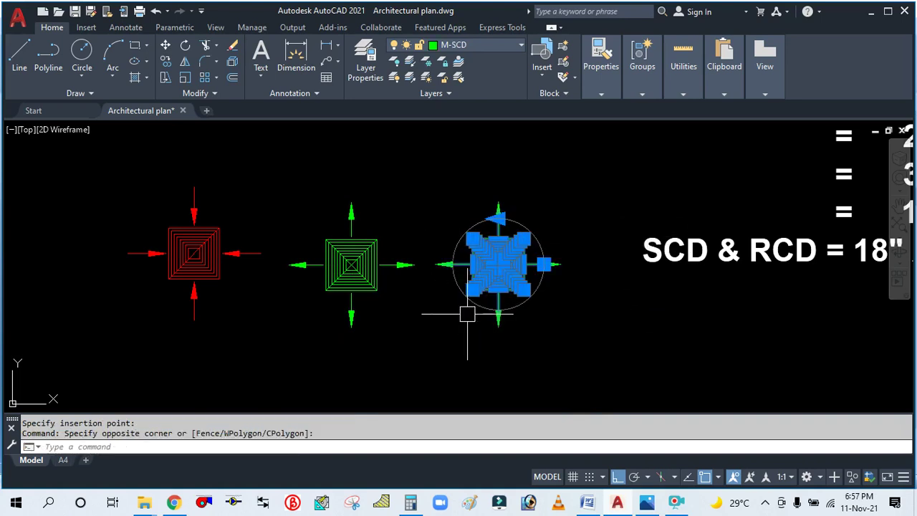
type("e")
key("Return")
scroll(416, 280, "down", 4)
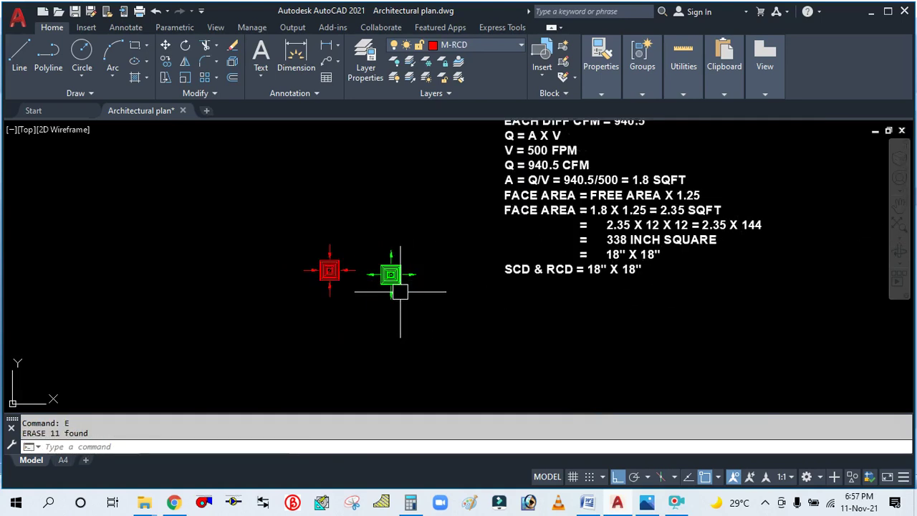
scroll(400, 291, "up", 4)
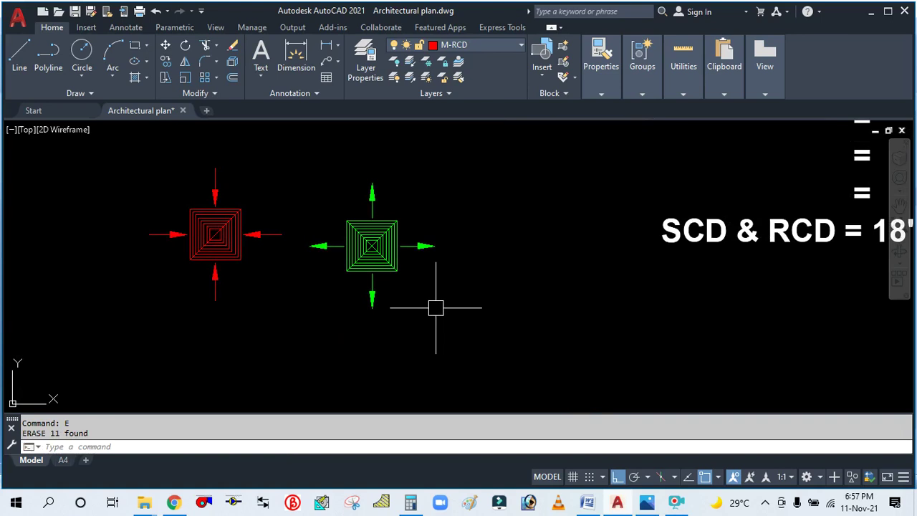
type("co")
key("Return")
Copy the green supply diffuser block to two spots in Master Bedroom-1.
left_click(374, 258)
scroll(374, 258, "up", 3)
key("Return")
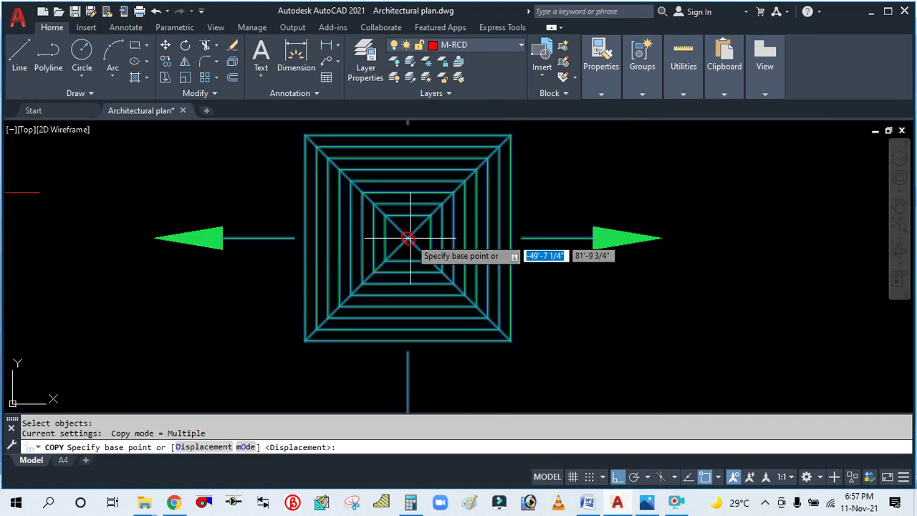
left_click(402, 238)
scroll(400, 237, "down", 6)
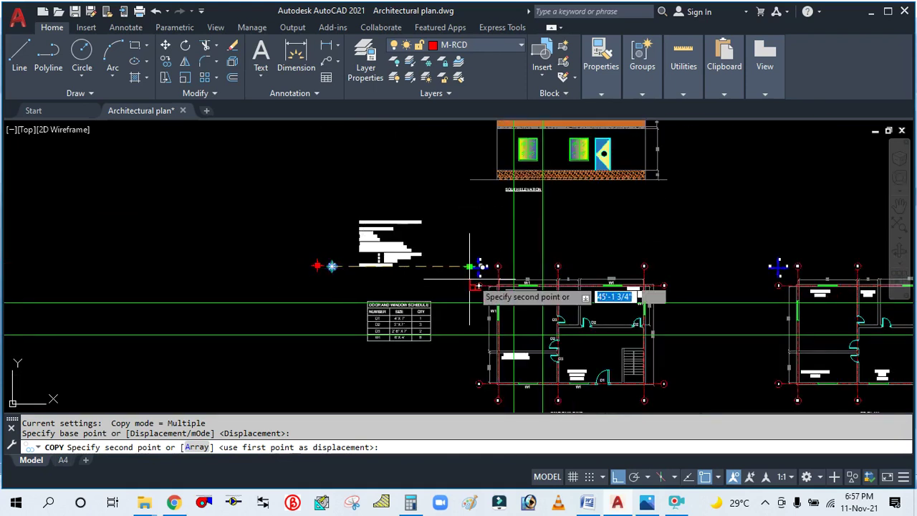
scroll(514, 316, "up", 6)
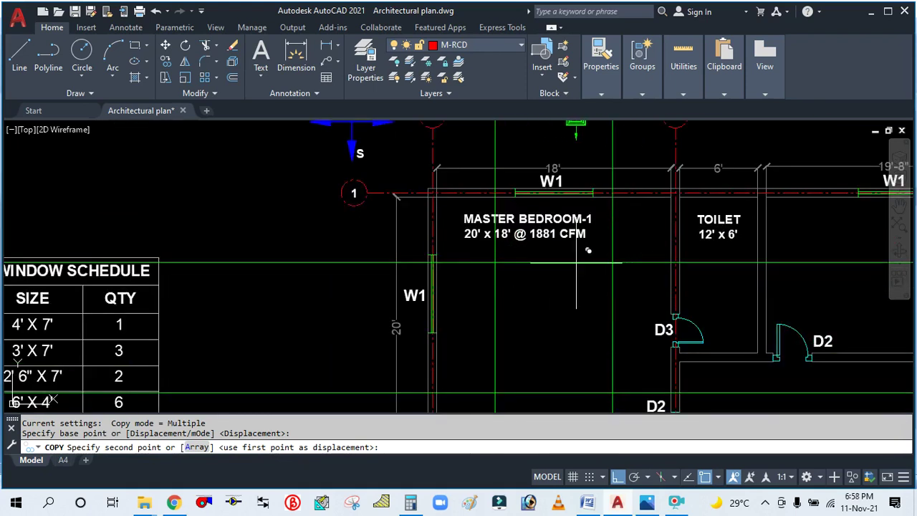
left_click(492, 262)
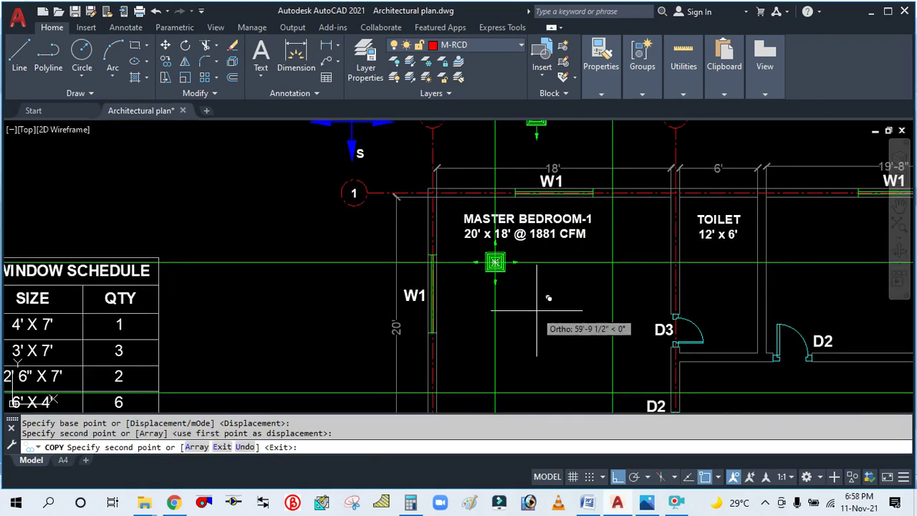
scroll(539, 291, "down", 4)
scroll(539, 290, "up", 5)
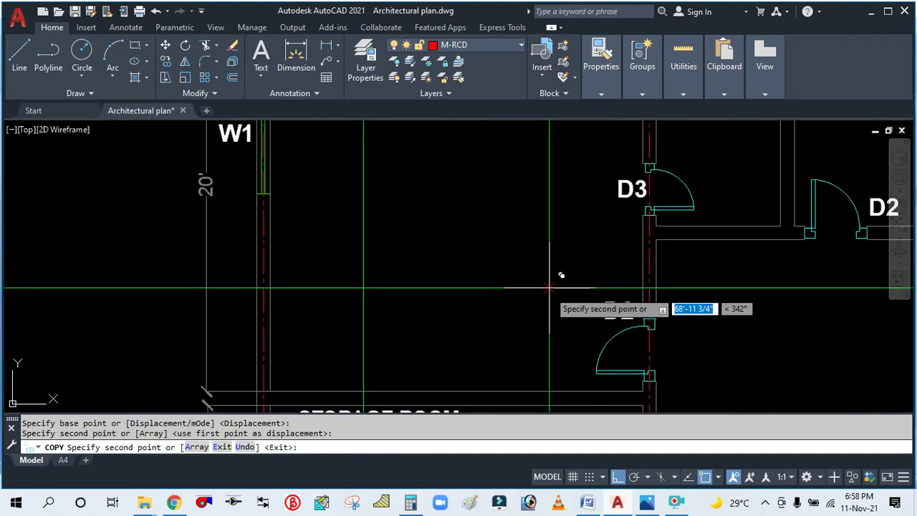
left_click(550, 289)
key("Escape")
Copy the red return diffuser block to the two remaining spots, alternating with the green ones.
scroll(491, 306, "up", 4)
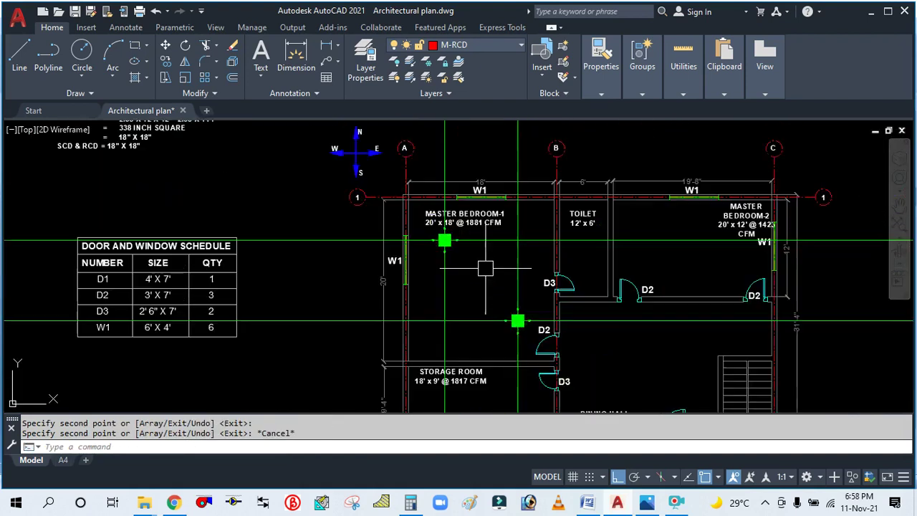
scroll(486, 266, "down", 4)
scroll(176, 205, "up", 6)
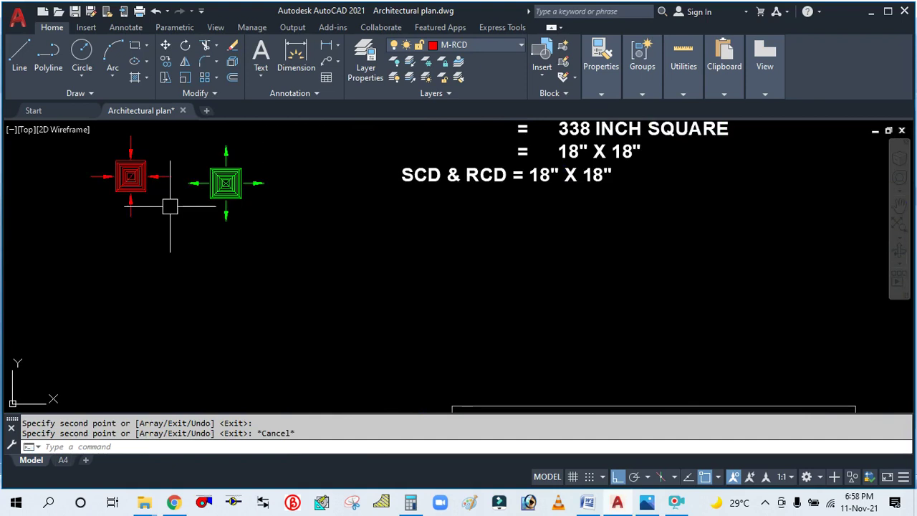
key("Return")
left_click(107, 172)
scroll(107, 169, "up", 6)
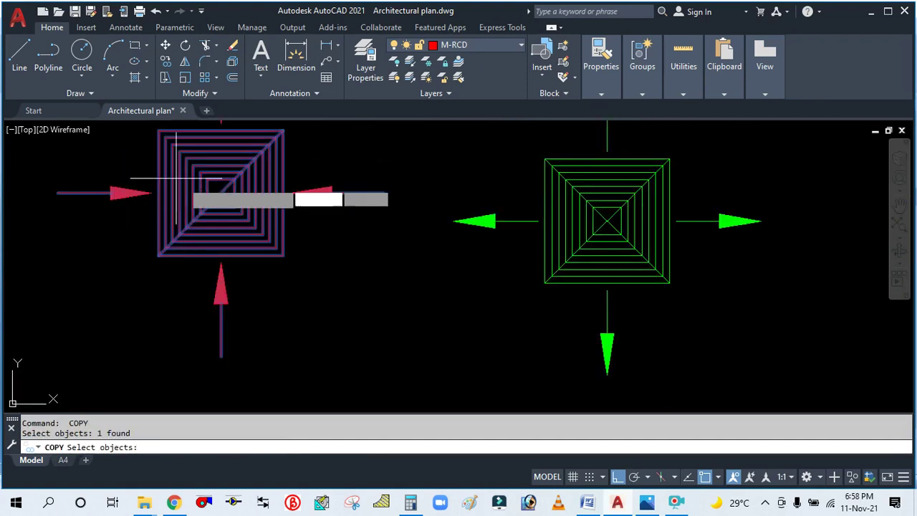
key("Return")
left_click(220, 193)
scroll(198, 231, "down", 5)
scroll(198, 225, "down", 4)
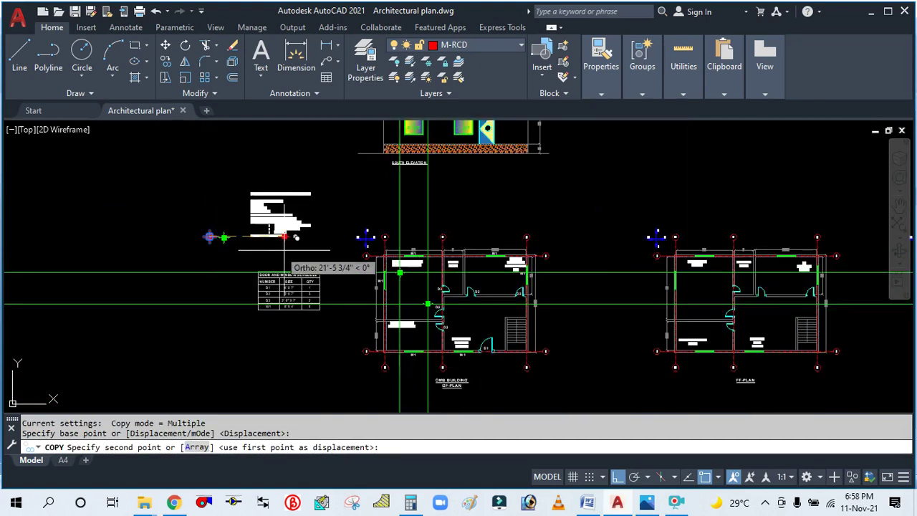
scroll(402, 280, "up", 6)
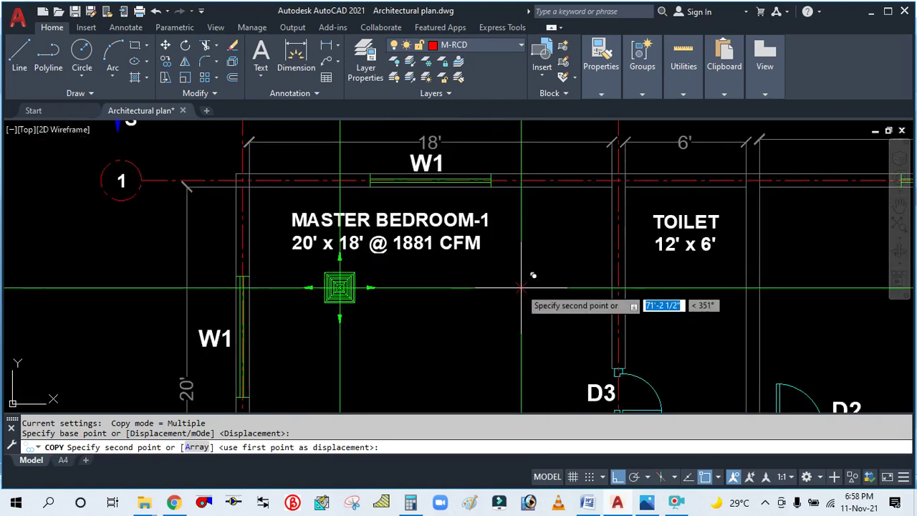
left_click(511, 288)
scroll(502, 286, "down", 6)
scroll(439, 307, "up", 6)
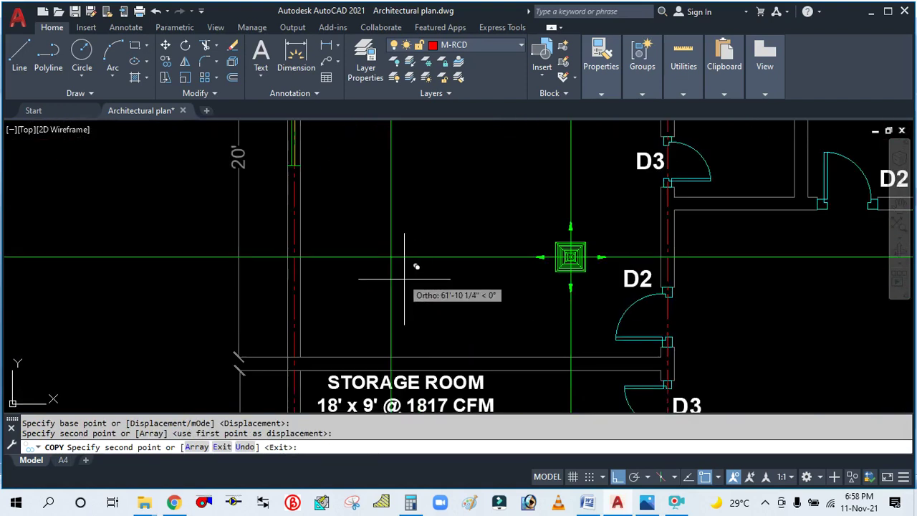
left_click(392, 256)
key("Escape")
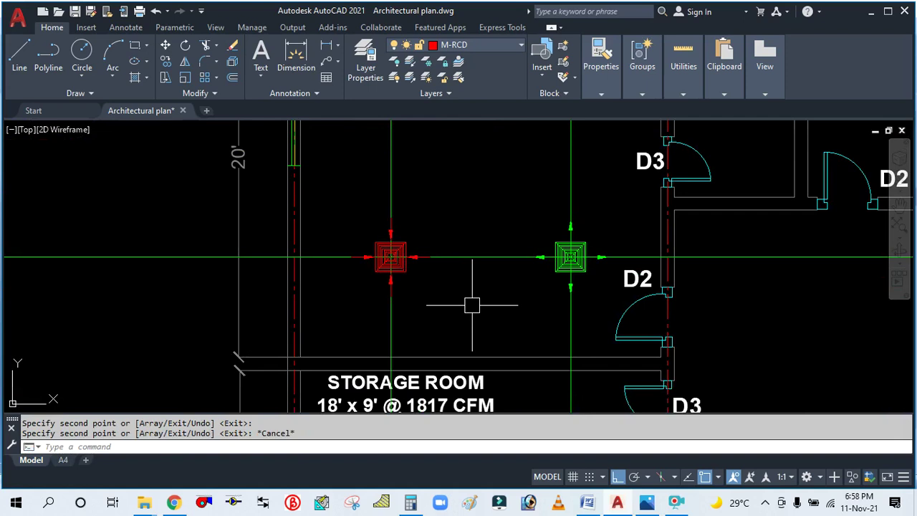
Erase the two vertical guide lines, then select the two horizontal guide lines.
scroll(473, 303, "down", 5)
scroll(514, 195, "up", 6)
scroll(515, 196, "down", 2)
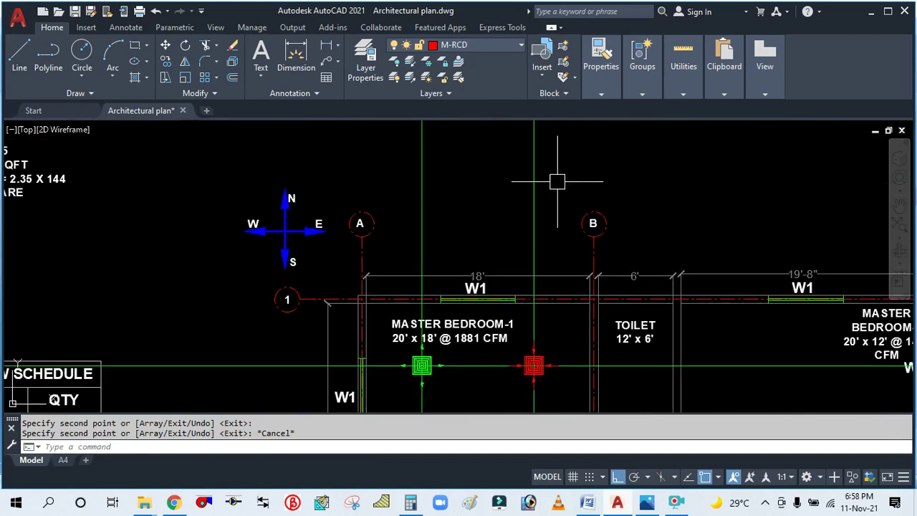
left_click(557, 181)
left_click(409, 160)
type("e")
key("Return")
scroll(372, 278, "down", 4)
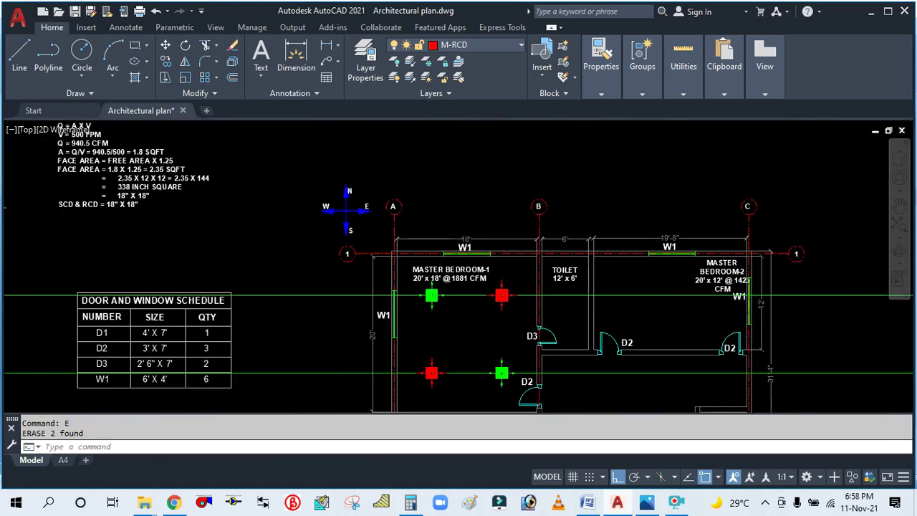
left_click(477, 315)
left_click(338, 245)
Erase the two horizontal green guide lines and zoom around the Storage Room below Master Bedroom-1.
key("Delete")
key("Escape")
scroll(472, 274, "up", 6)
scroll(411, 238, "down", 4)
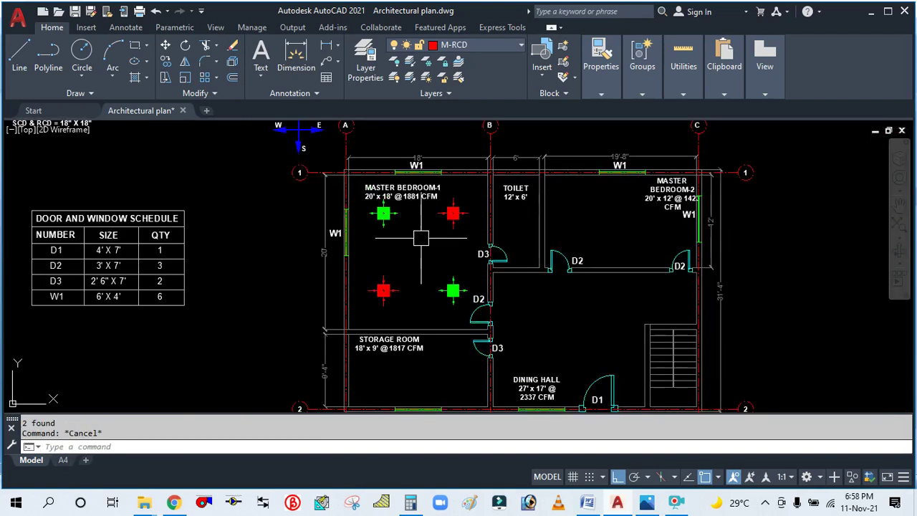
scroll(433, 208, "up", 2)
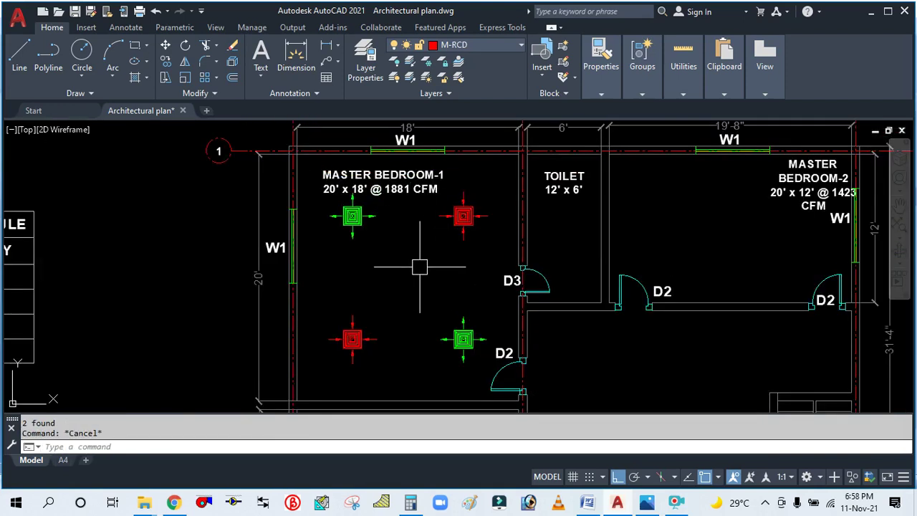
scroll(430, 330, "down", 3)
scroll(425, 318, "up", 3)
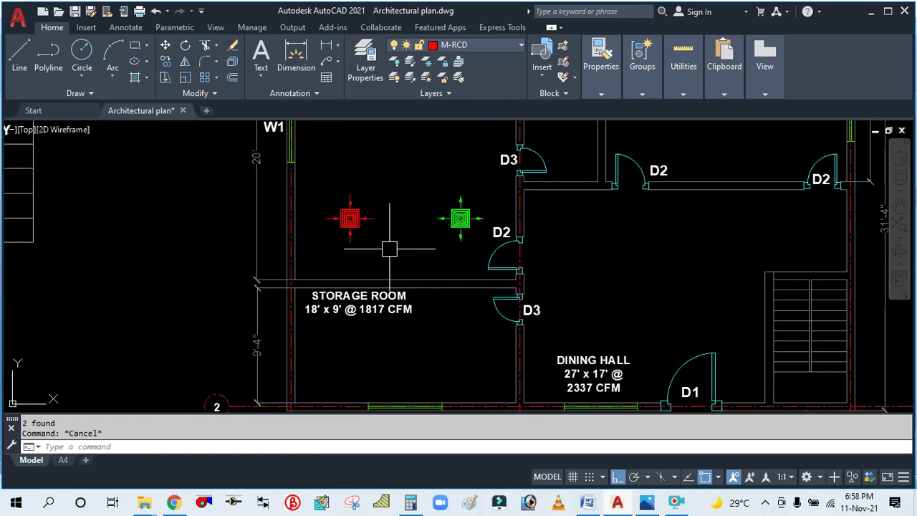
scroll(389, 249, "down", 2)
scroll(368, 285, "up", 6)
scroll(373, 275, "down", 6)
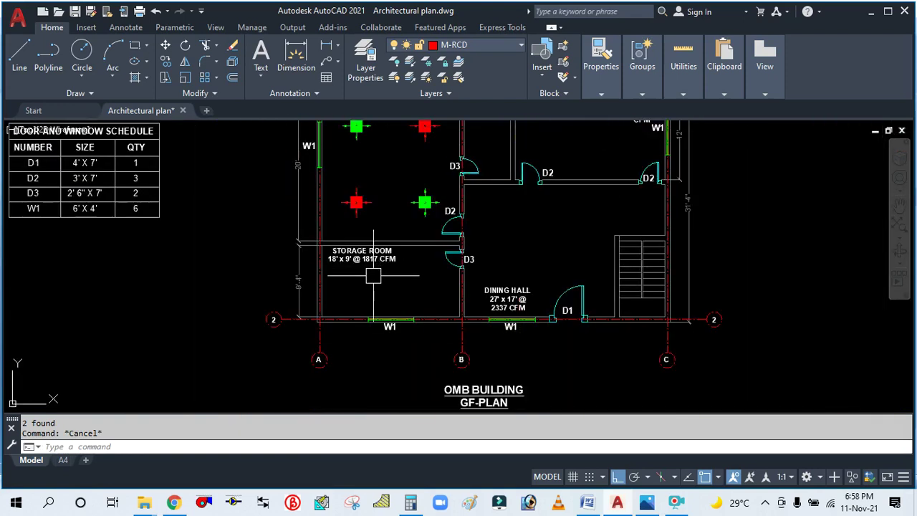
scroll(366, 272, "up", 2)
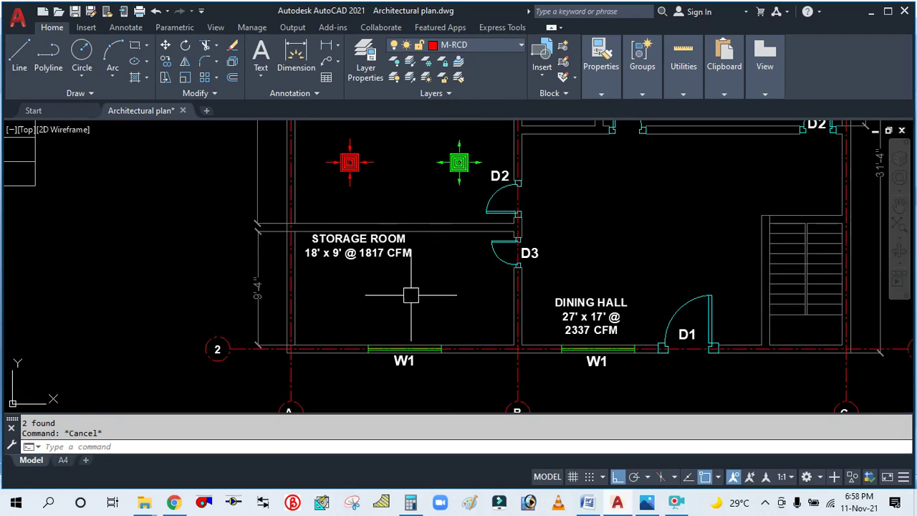
scroll(404, 291, "down", 2)
scroll(368, 272, "up", 3)
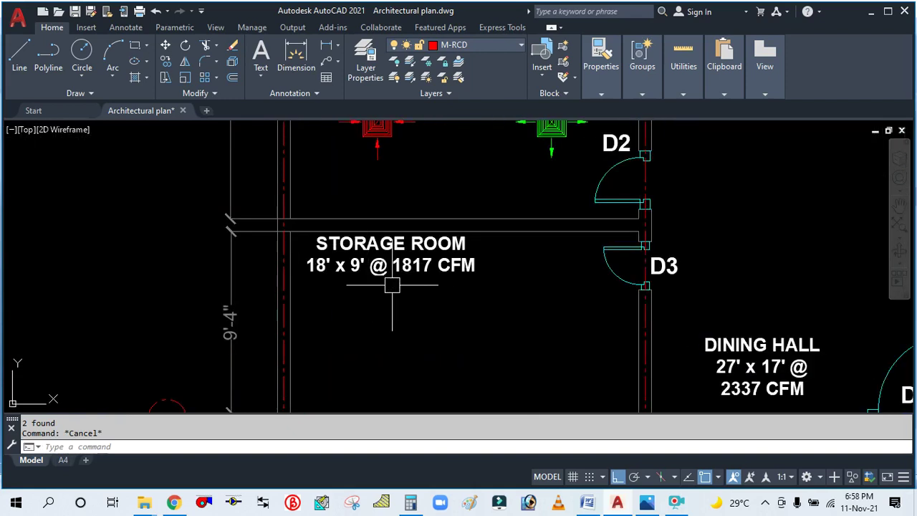
scroll(392, 286, "down", 1)
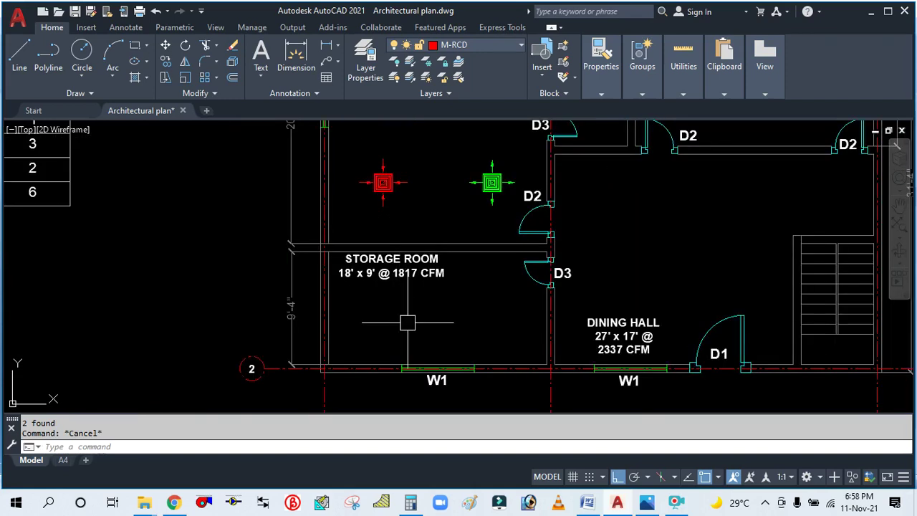
scroll(414, 308, "down", 2)
scroll(401, 301, "up", 4)
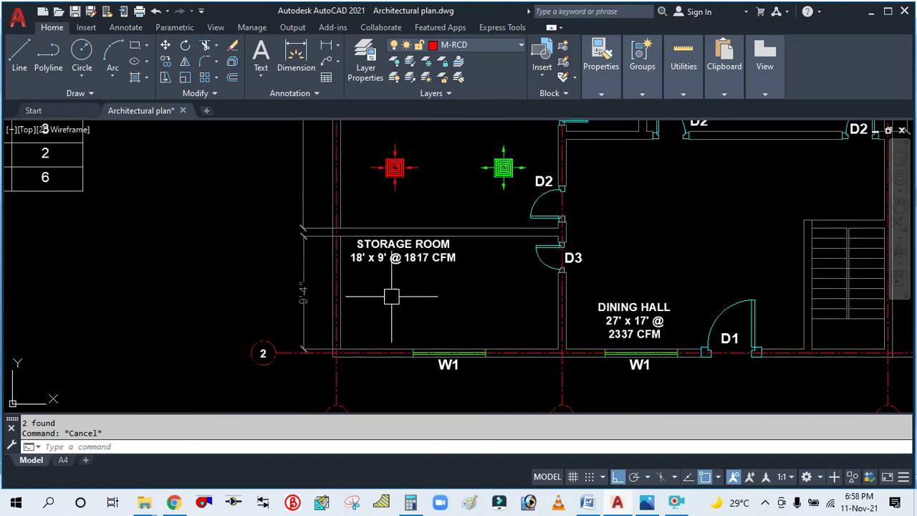
scroll(402, 273, "down", 1)
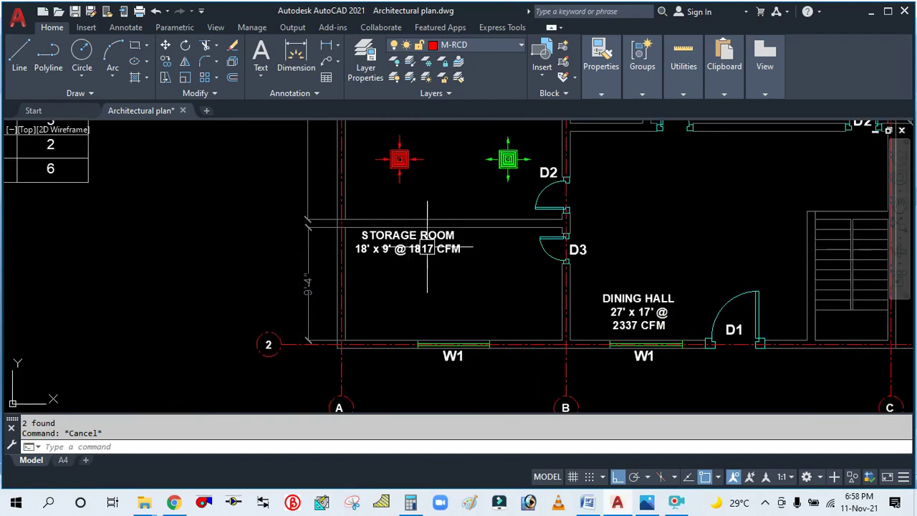
scroll(454, 268, "down", 1)
scroll(414, 274, "up", 3)
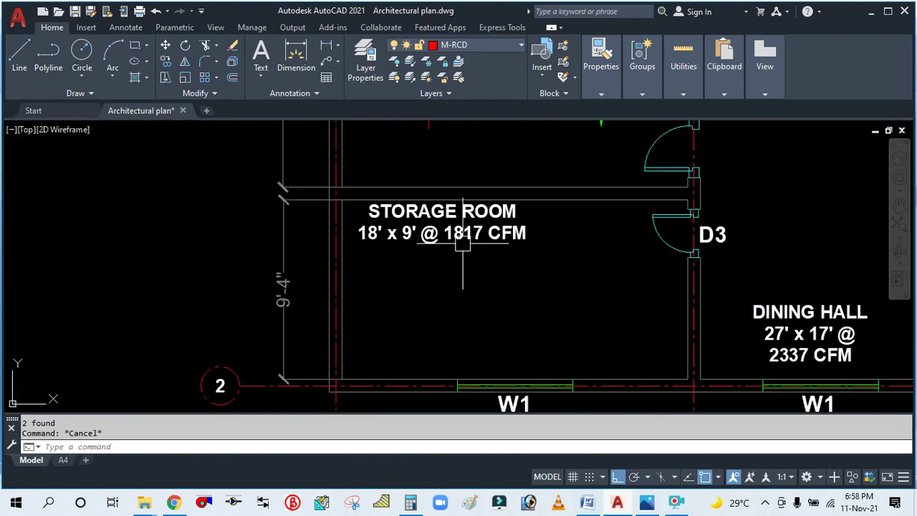
scroll(458, 251, "down", 1)
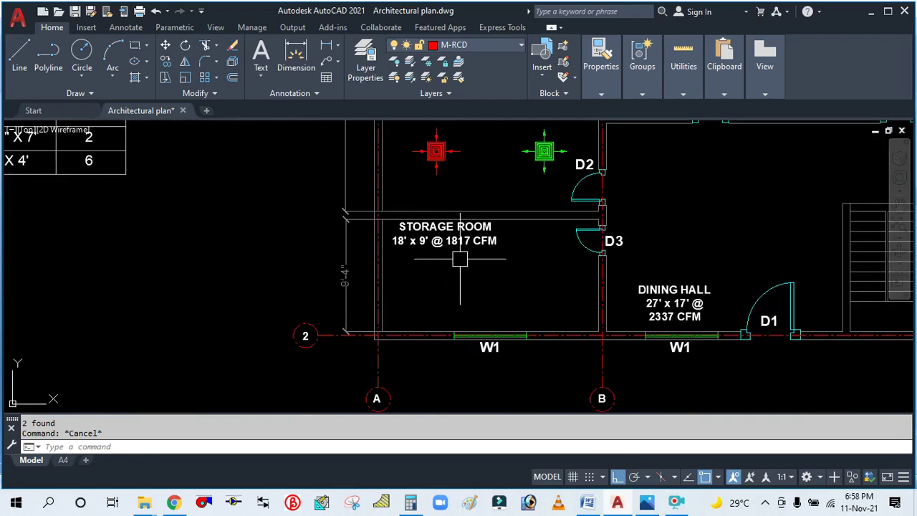
scroll(460, 259, "down", 2)
scroll(472, 210, "up", 4)
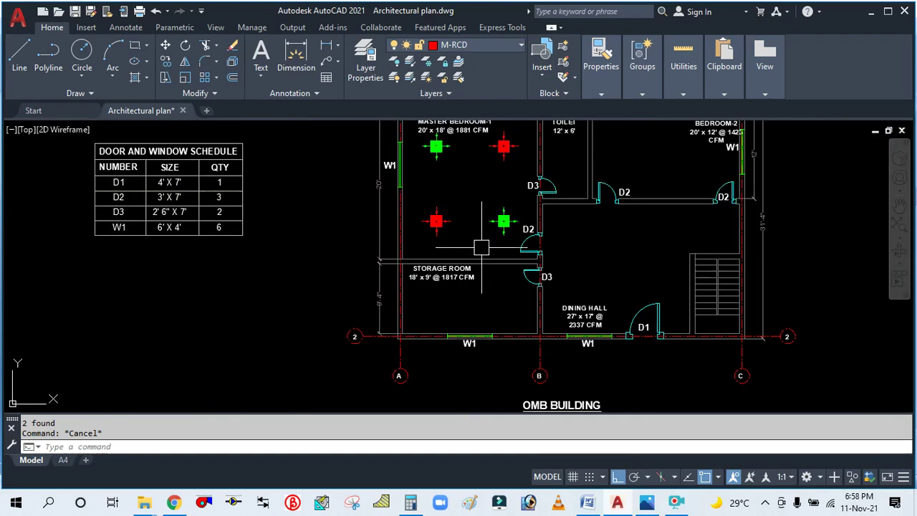
scroll(407, 274, "down", 4)
scroll(407, 274, "up", 4)
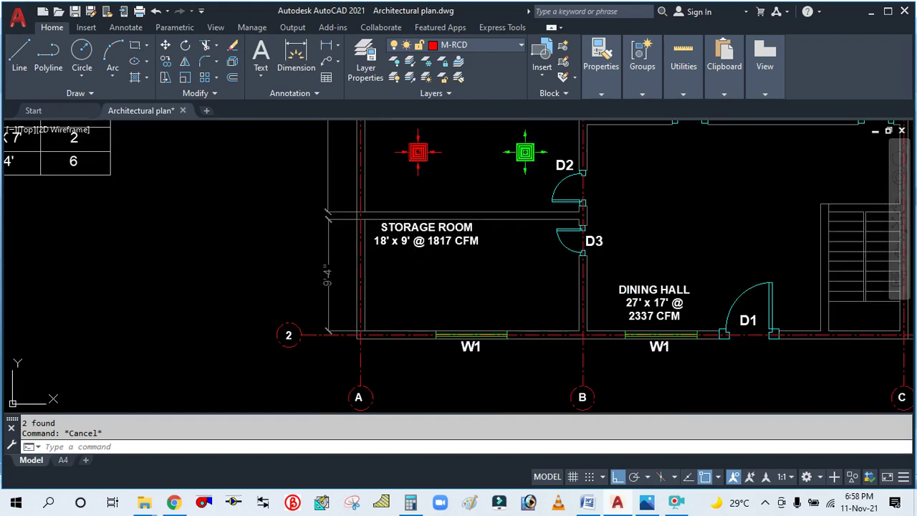
Draw a horizontal construction line along the Storage Room's top wall.
key("Return")
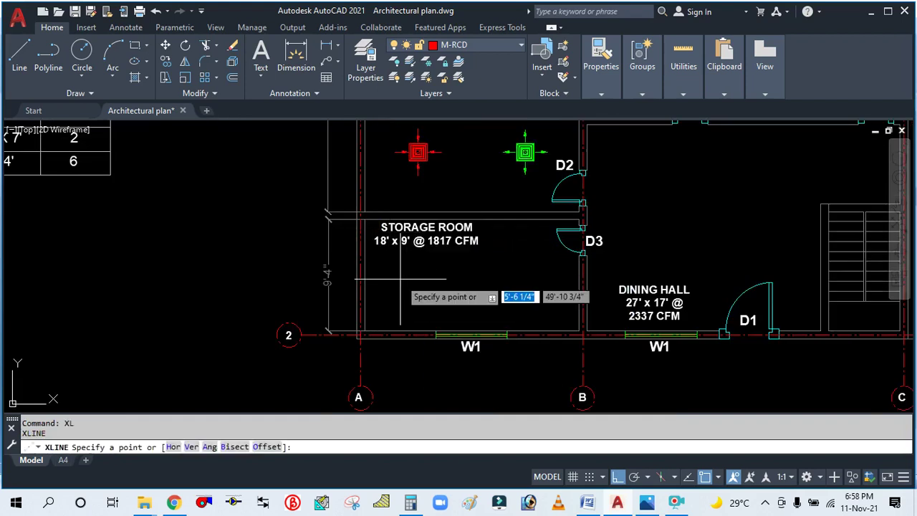
type("H")
key("Return")
left_click(363, 219)
key("Return")
Draw a vertical construction line along the Storage Room's left wall.
key("Return")
type("V")
key("Return")
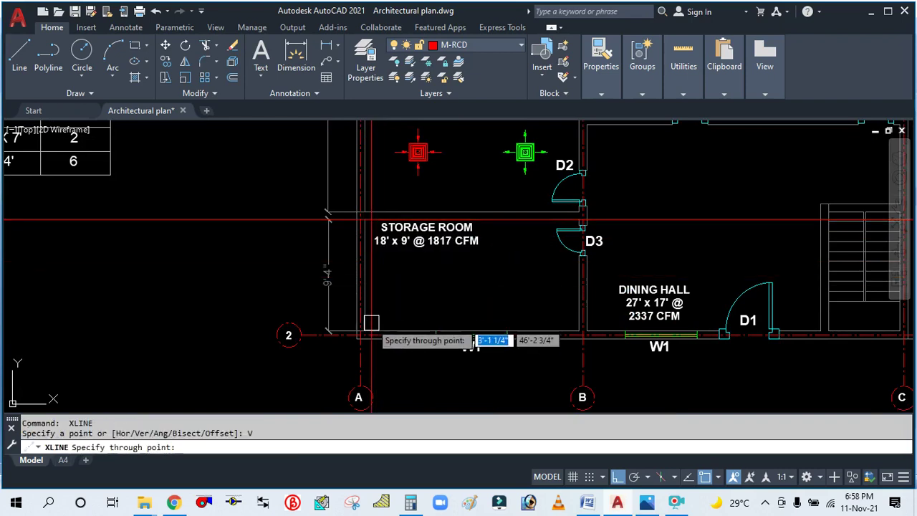
left_click(364, 324)
key("Escape")
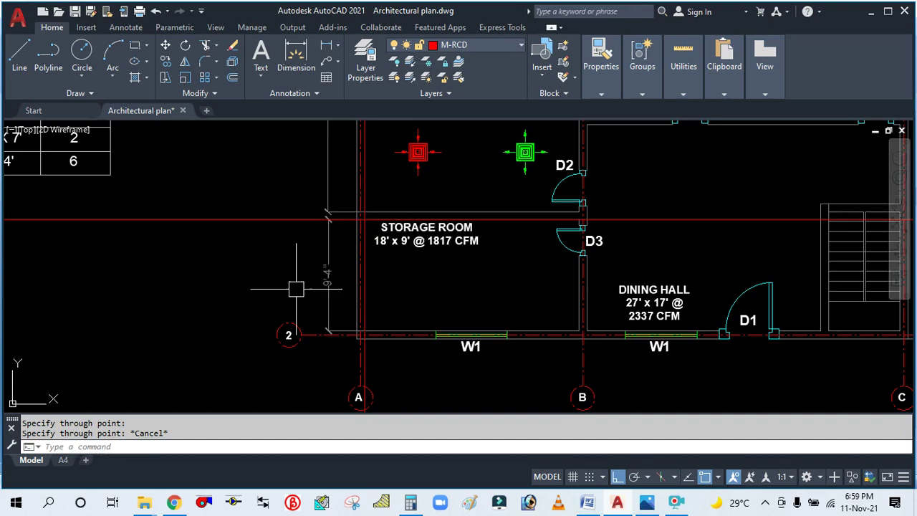
scroll(273, 296, "up", 2)
scroll(315, 268, "down", 2)
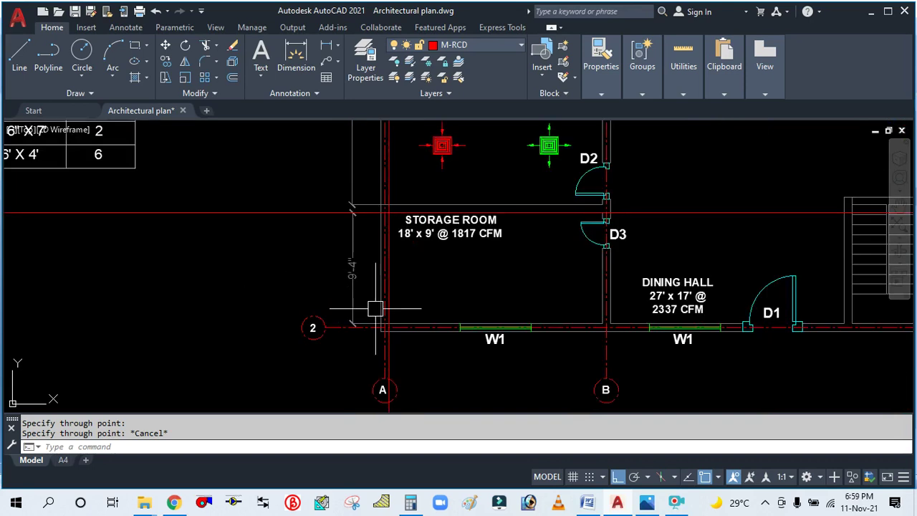
left_click(411, 504)
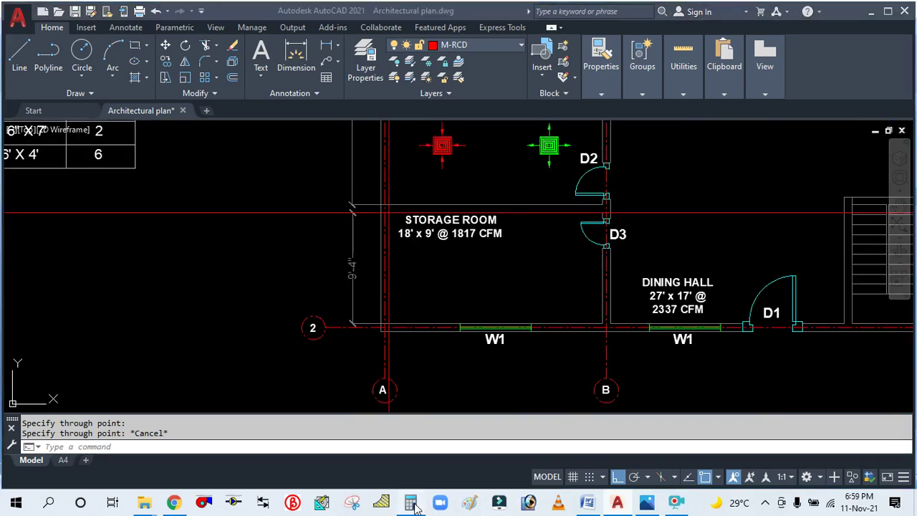
In Calculator, compute 9 × 4 = 36, then 9 ÷ 4 = 2.25.
key("Escape")
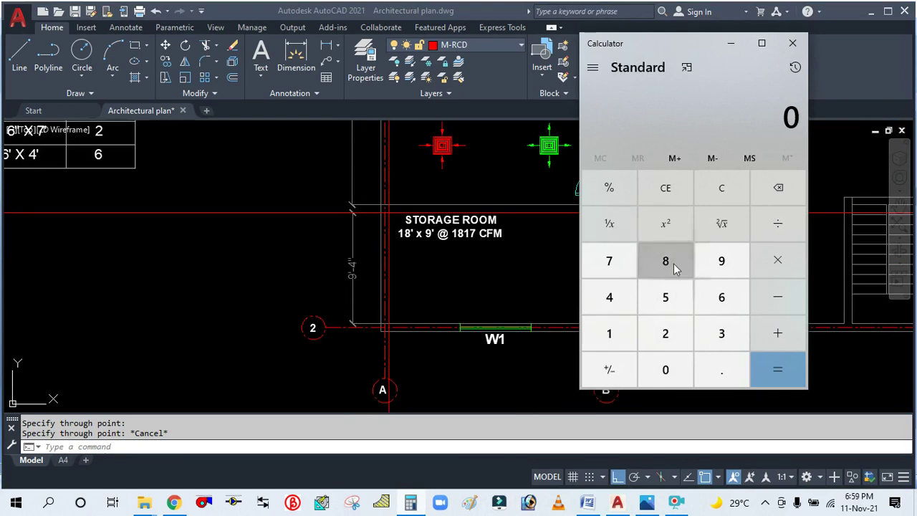
left_click(720, 265)
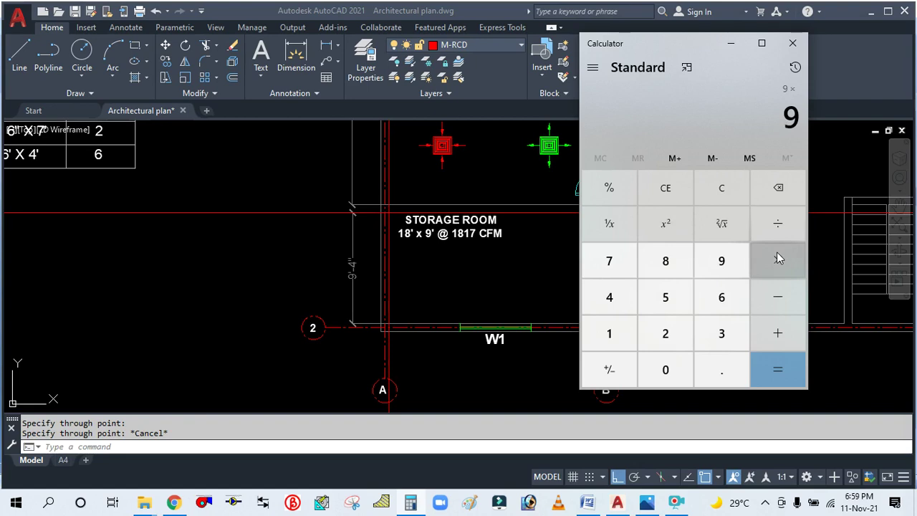
left_click(609, 296)
left_click(777, 369)
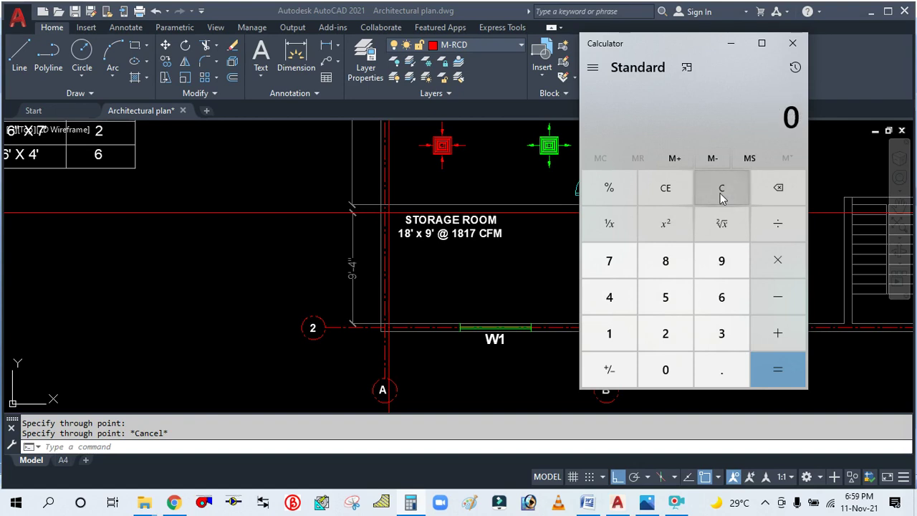
left_click(721, 265)
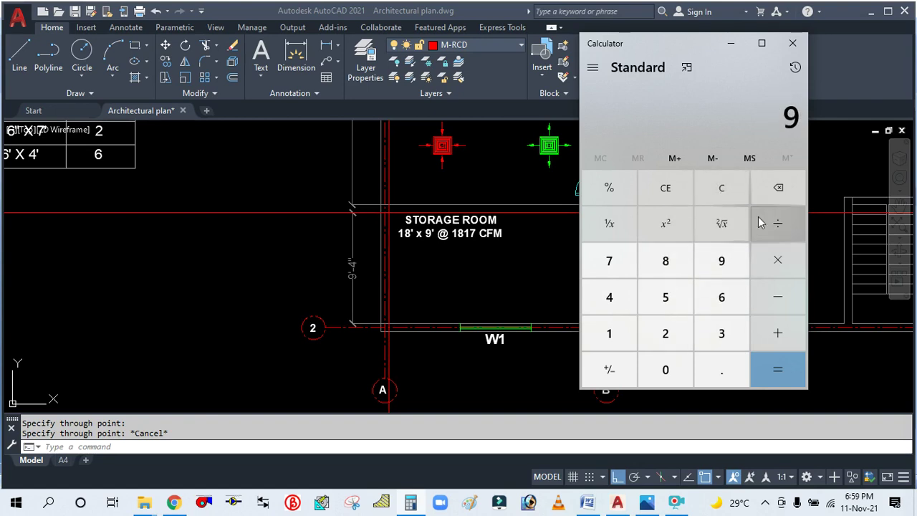
left_click(609, 298)
left_click(778, 369)
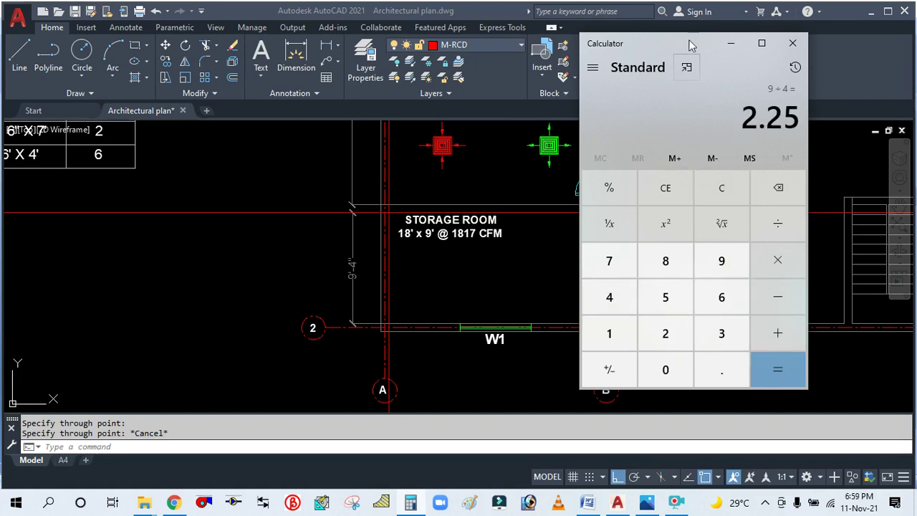
left_click(731, 43)
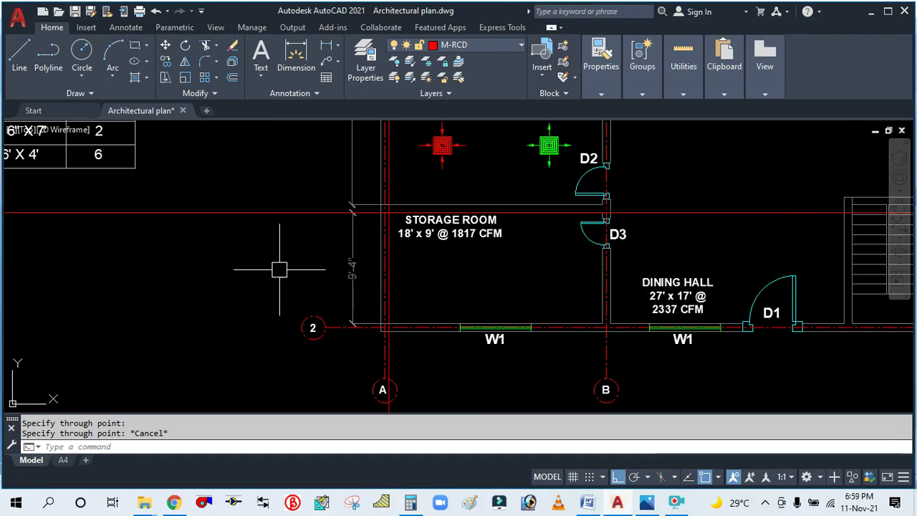
Try moving the horizontal red line 2", then erase it and undo the changes.
type("m")
key("Return")
left_click(286, 213)
key("Return")
left_click(274, 229)
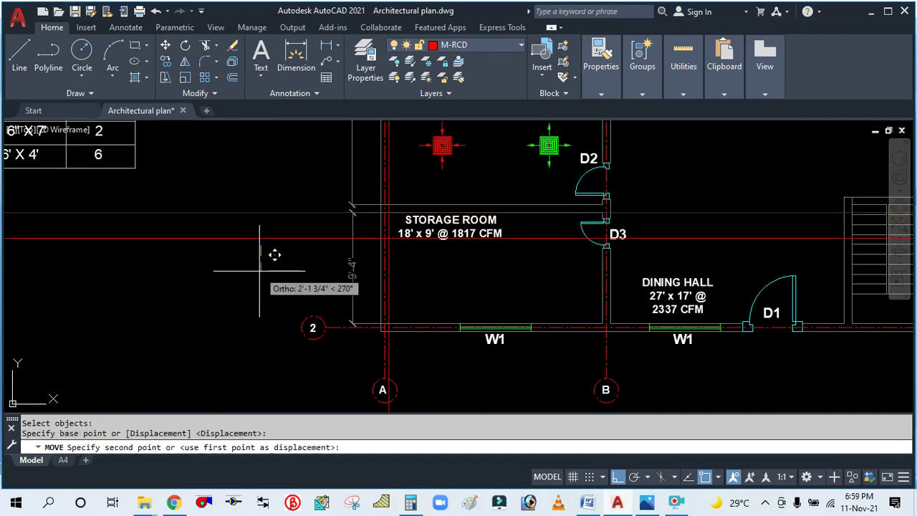
type("2\"")
key("Return")
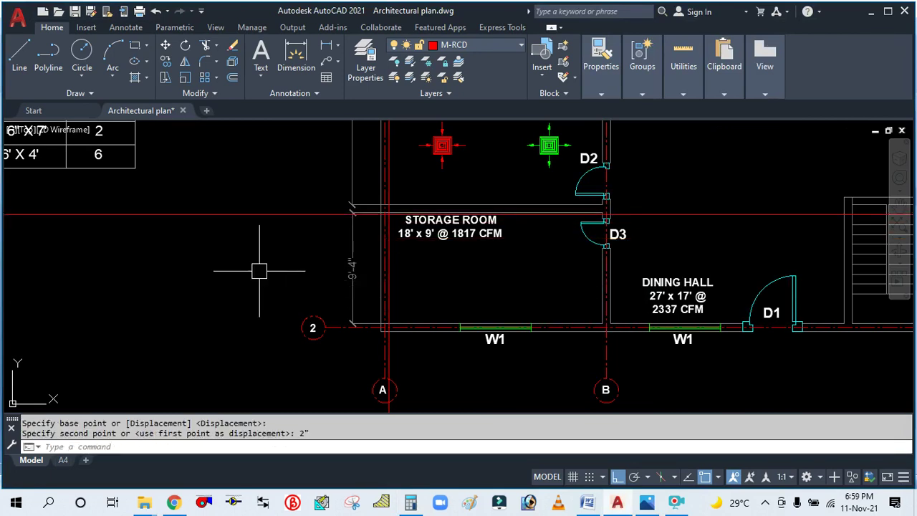
left_click(277, 214)
type("e")
key("Return")
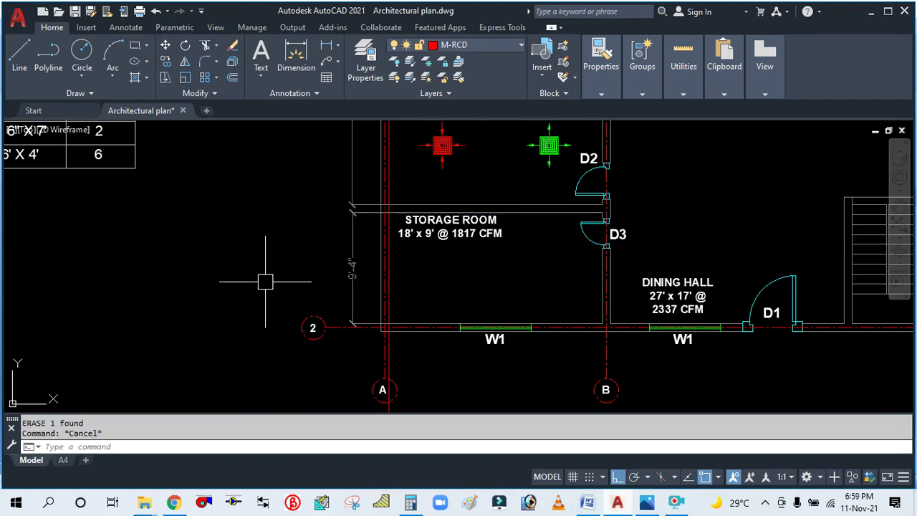
key("ctrl+z")
key("ctrl+z")
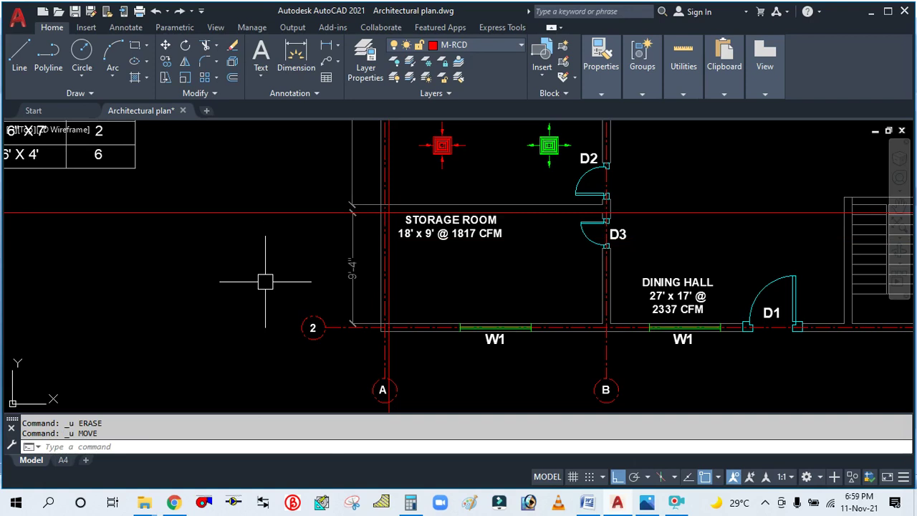
Move the horizontal red line 2' down into the Storage Room.
type("m")
key("Return")
left_click(246, 212)
key("Return")
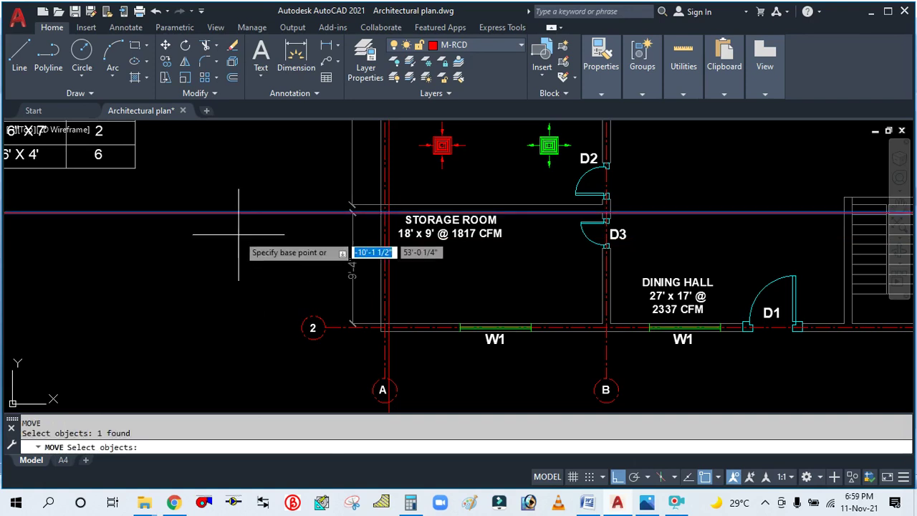
left_click(239, 234)
type("2'")
key("Return")
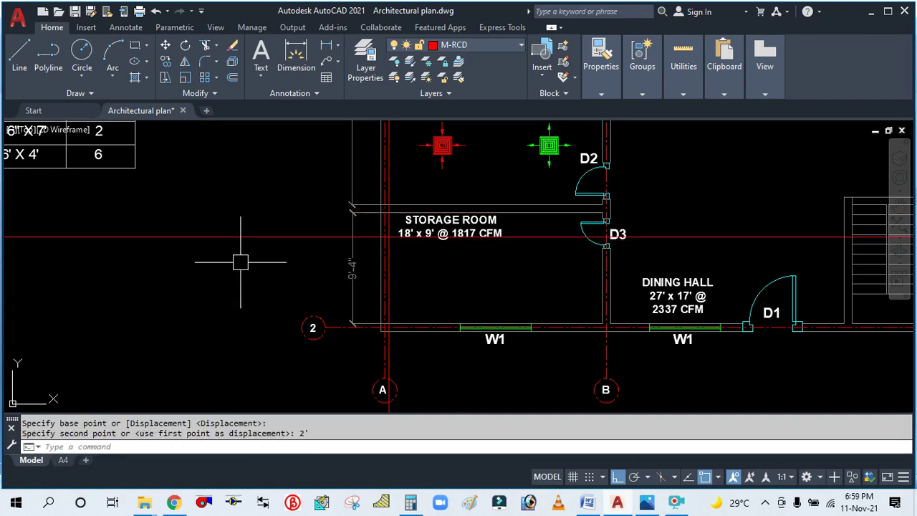
key("Escape")
key("Escape")
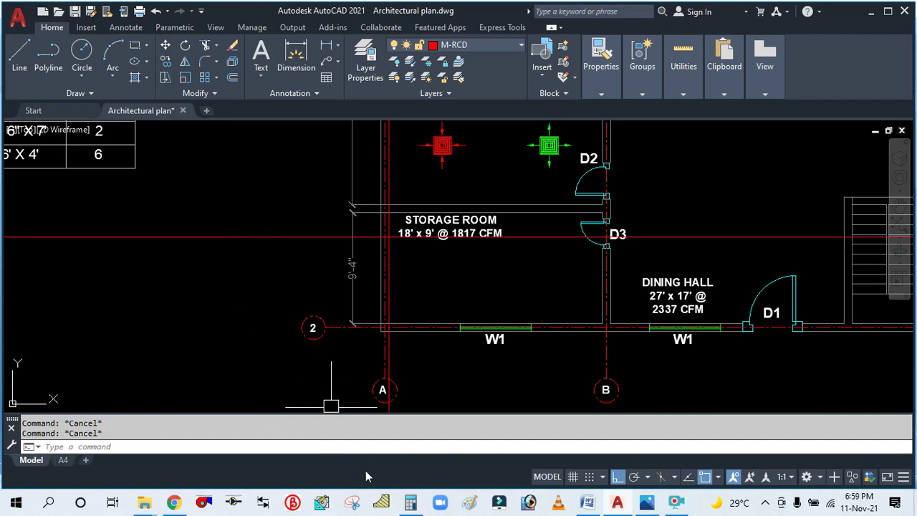
In Calculator, multiply 2.25 × 2 to get 4.5.
left_click(410, 503)
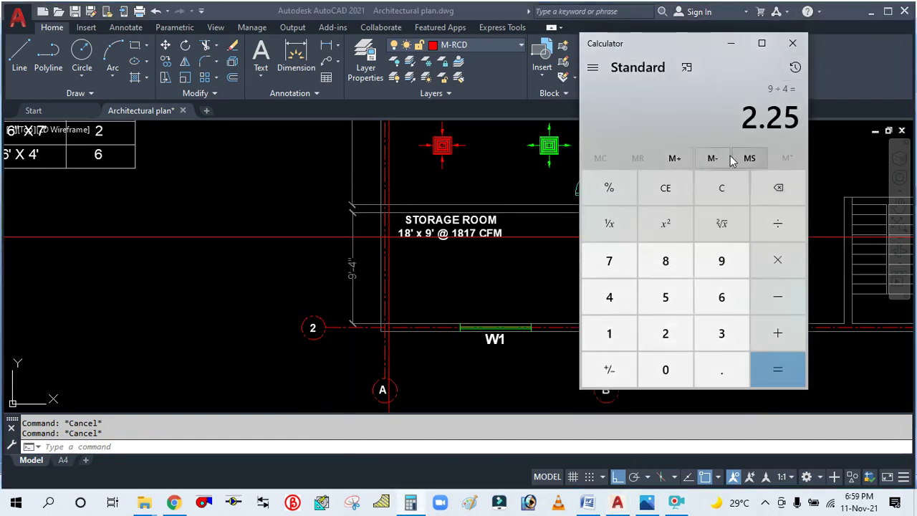
left_click(774, 260)
left_click(664, 333)
left_click(770, 366)
left_click(731, 44)
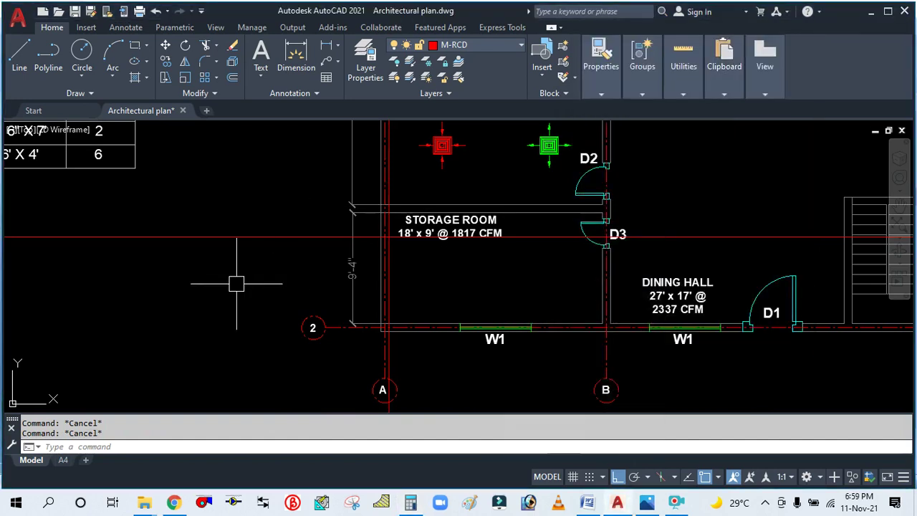
type("o")
key("Return")
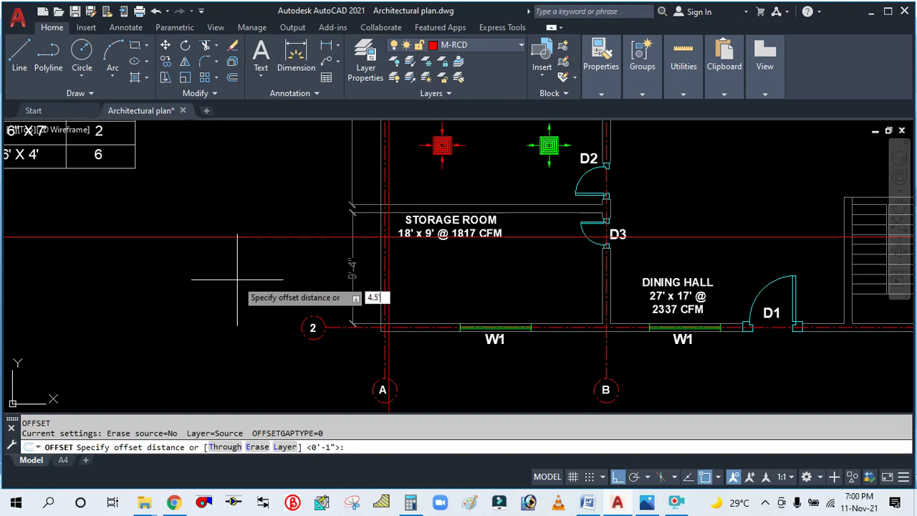
Offset the horizontal red line 4.5' downward through the Storage Room and dining hall.
key("Return")
left_click(255, 238)
left_click(249, 295)
key("Escape")
key("Escape")
type("XL")
key("Return")
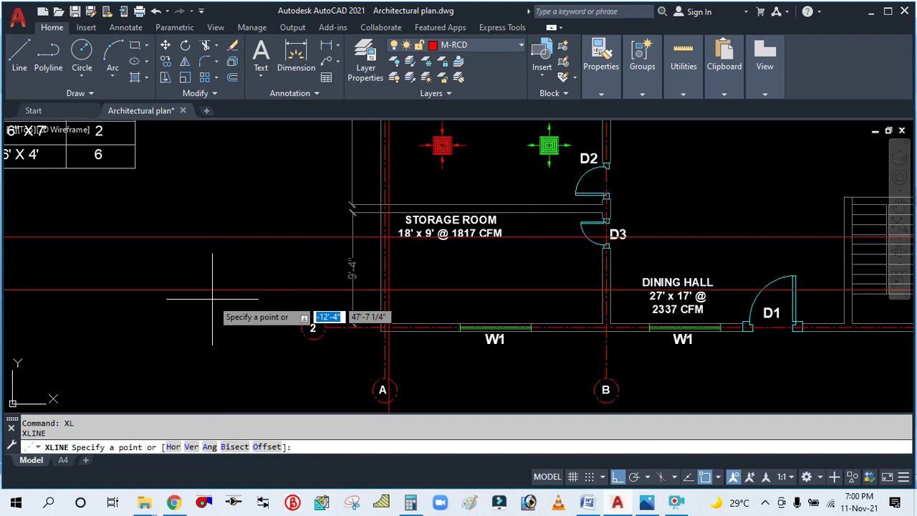
key("Escape")
scroll(215, 304, "down", 5)
scroll(272, 263, "up", 4)
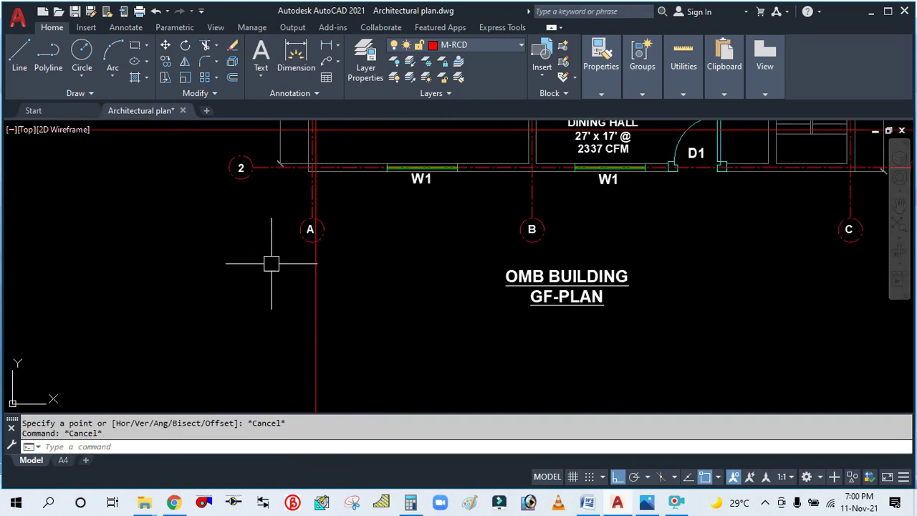
scroll(399, 309, "down", 4)
scroll(359, 272, "up", 3)
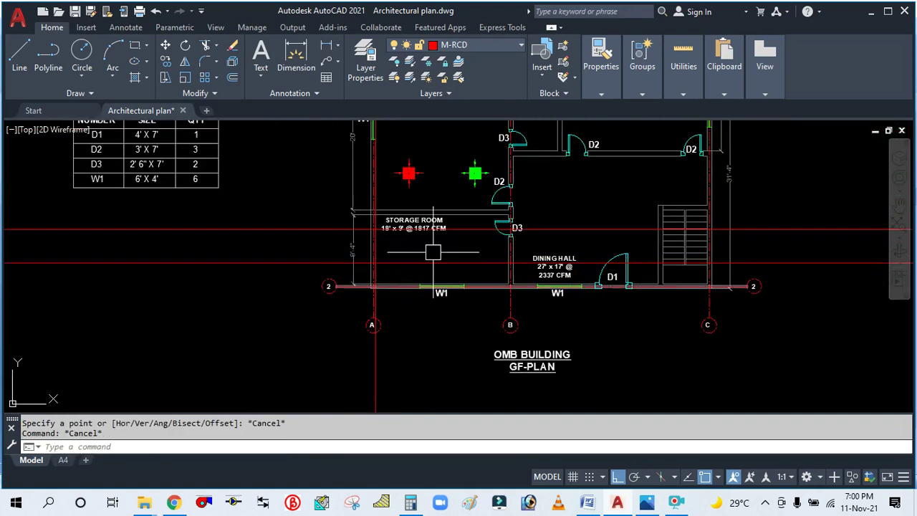
scroll(420, 297, "up", 3)
scroll(381, 251, "down", 3)
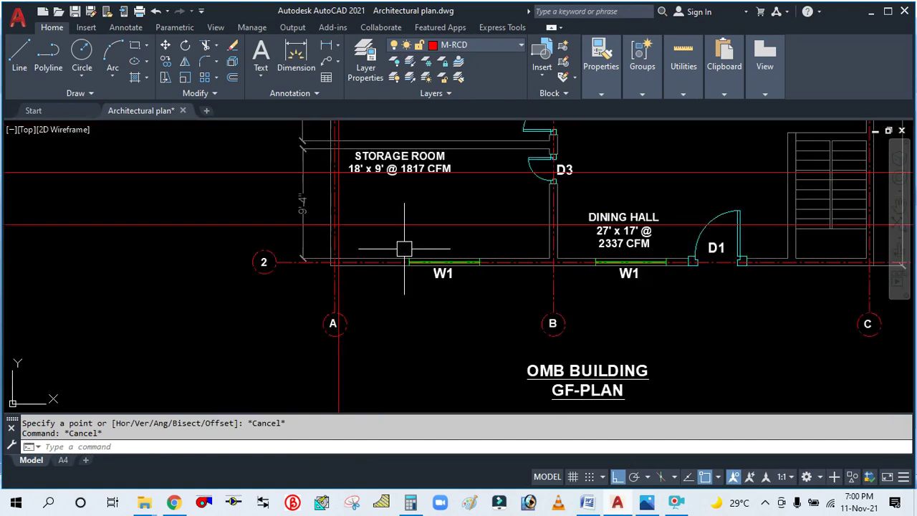
scroll(386, 171, "up", 3)
scroll(378, 252, "down", 4)
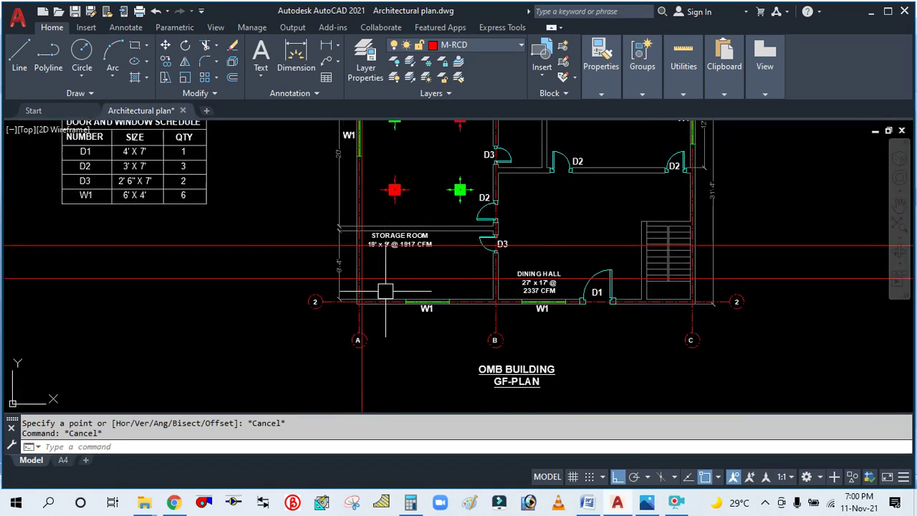
In Calculator, clear and compute 18 ÷ 4 = 4.5.
left_click(411, 505)
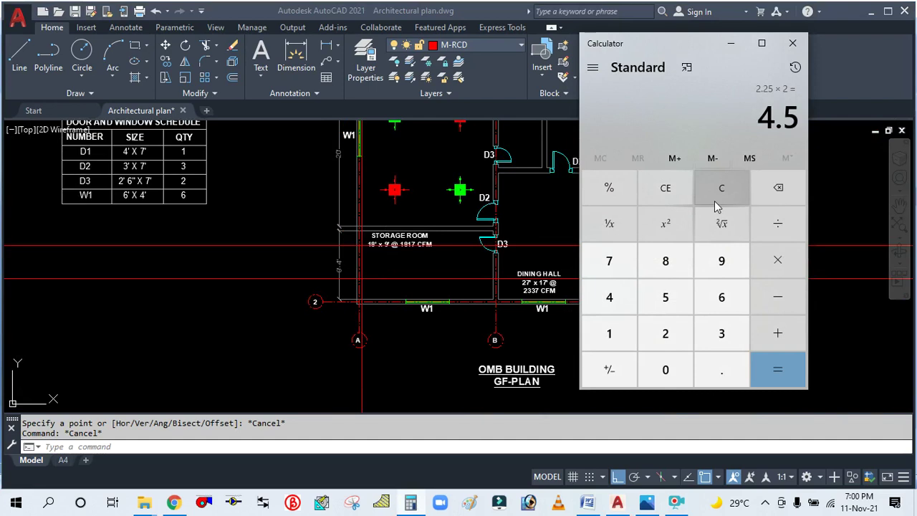
left_click(721, 188)
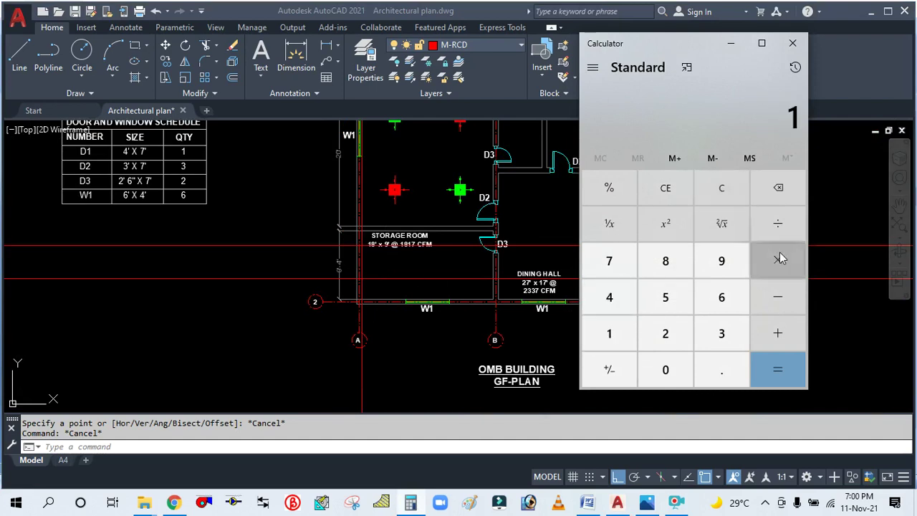
left_click(672, 271)
left_click(778, 223)
left_click(609, 298)
left_click(770, 362)
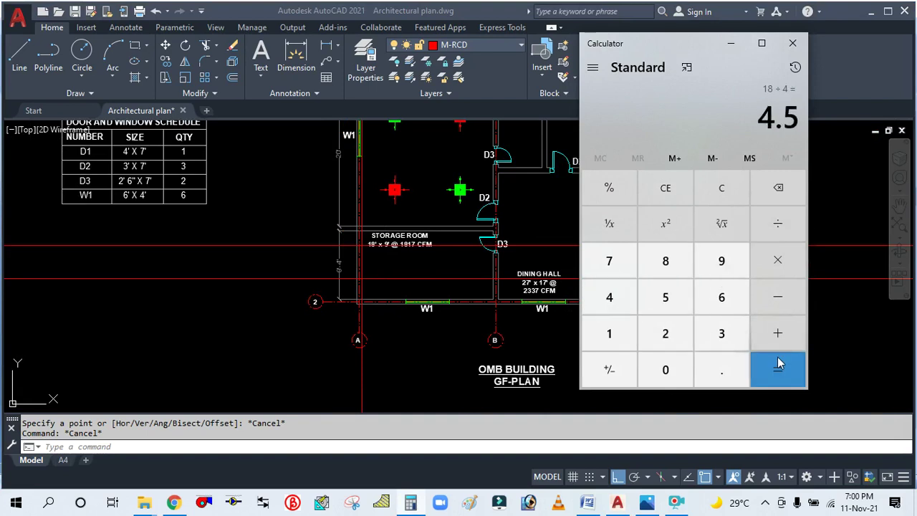
left_click(731, 43)
Start moving the vertical red line near grid A, picking its base point.
key("Return")
left_click(363, 379)
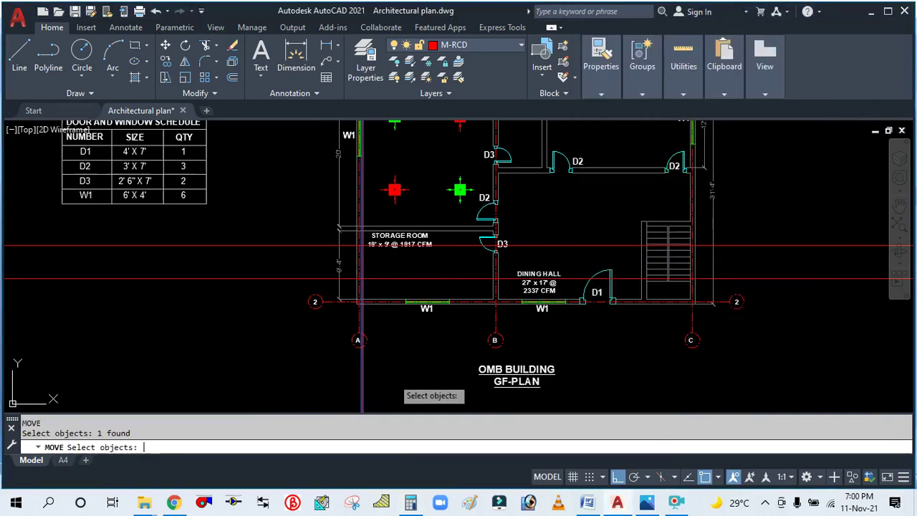
key("Return")
left_click(394, 377)
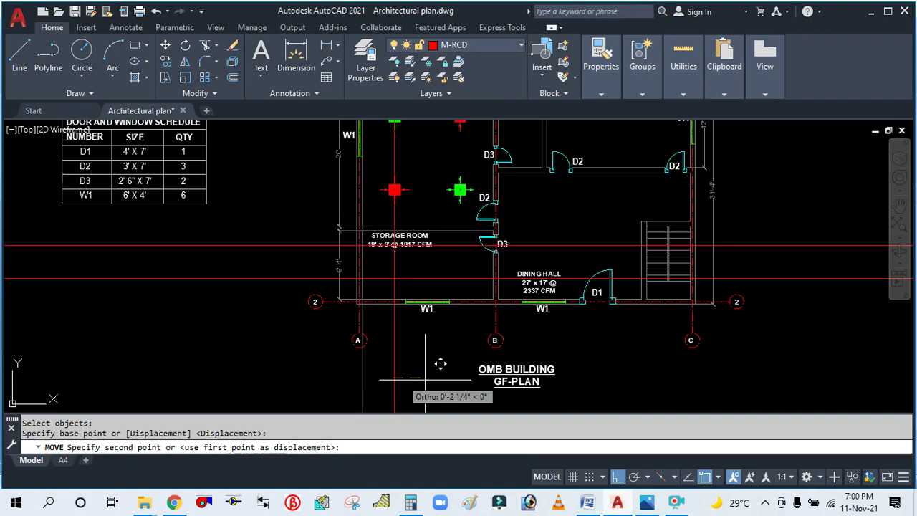
Move the vertical red line 4.5' right into the Storage Room.
type("4")
type(",")
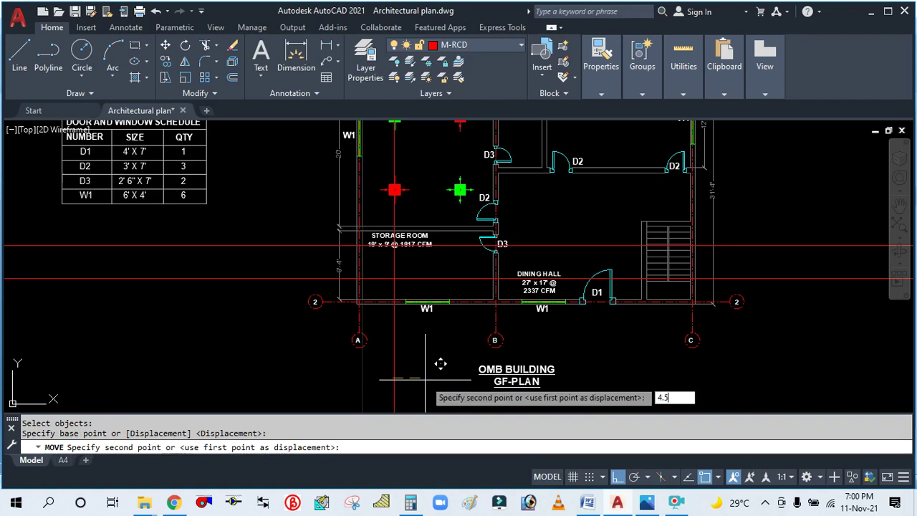
key("Return")
key("Escape")
type("o")
key("Return")
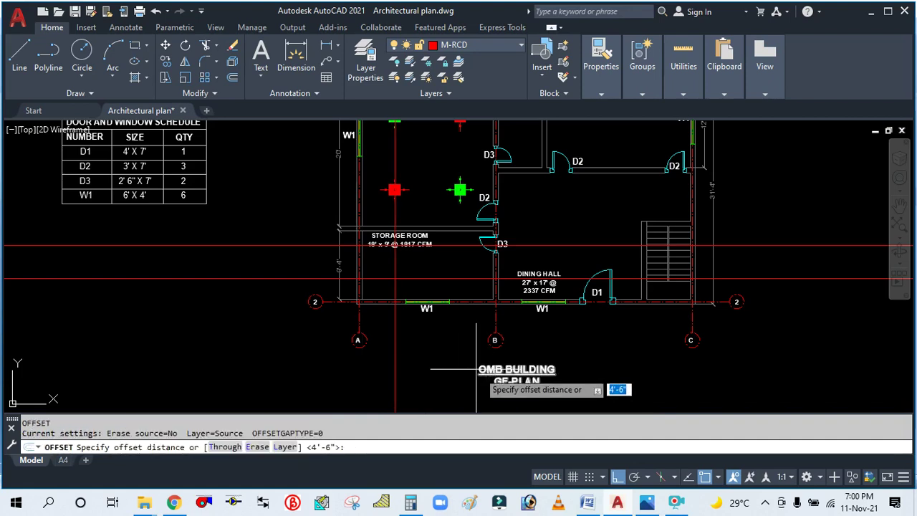
Compute 4.5 × 2 = 9 and offset the vertical red line 9' to the right.
left_click(410, 502)
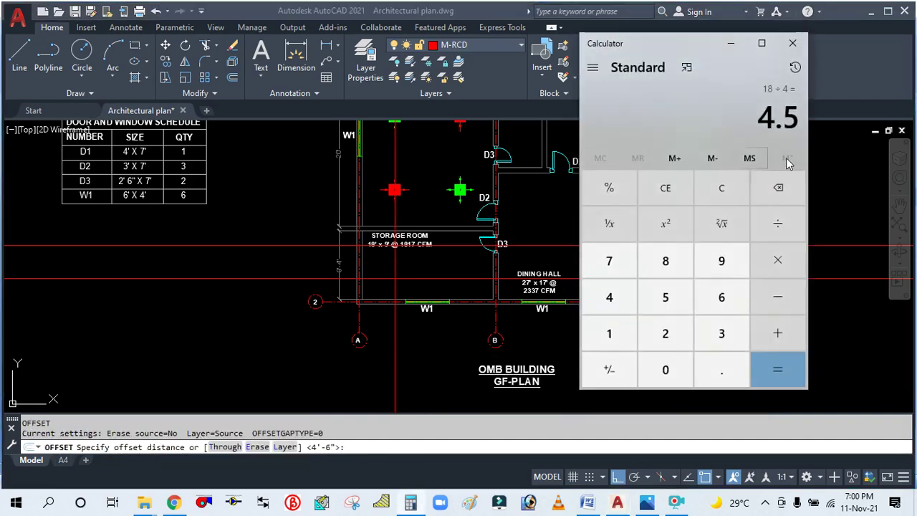
left_click(774, 262)
left_click(681, 333)
left_click(774, 362)
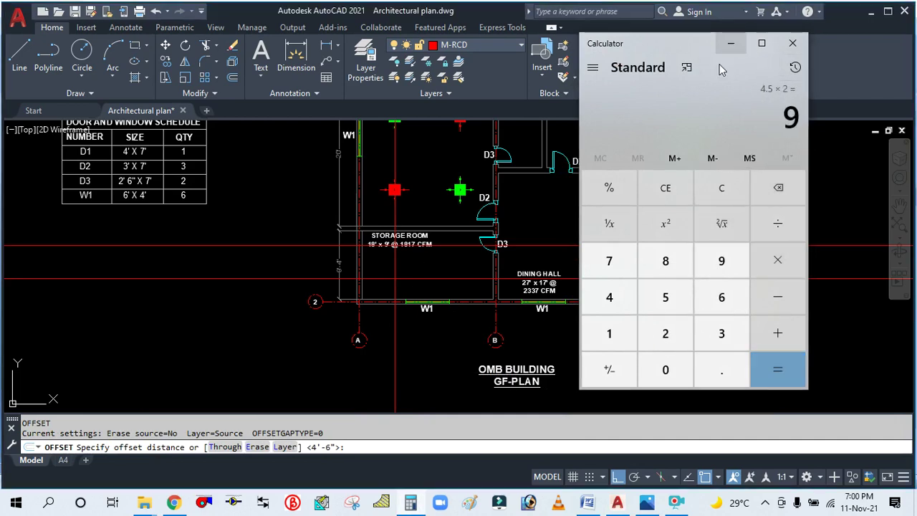
left_click(731, 43)
type("9'")
key("Return")
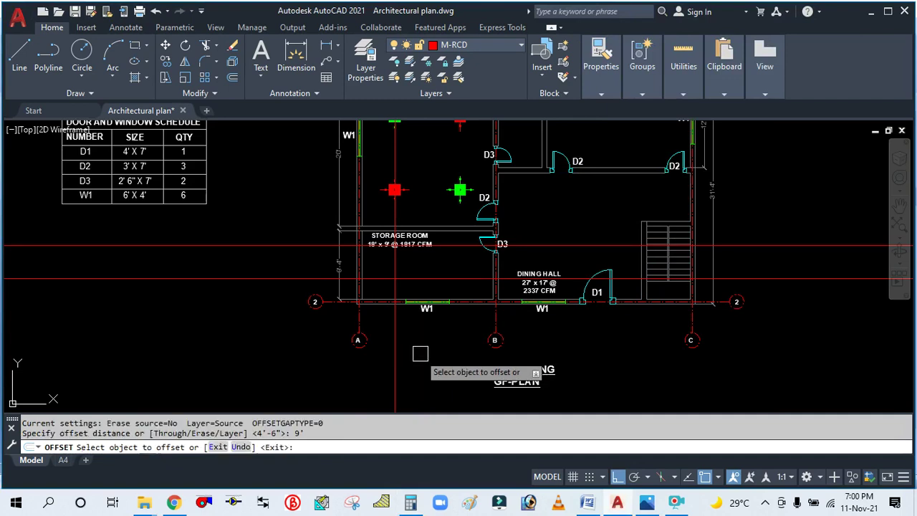
left_click(403, 346)
Place the offset copy of the vertical guide line and end the Offset command.
left_click(433, 355)
key("Escape")
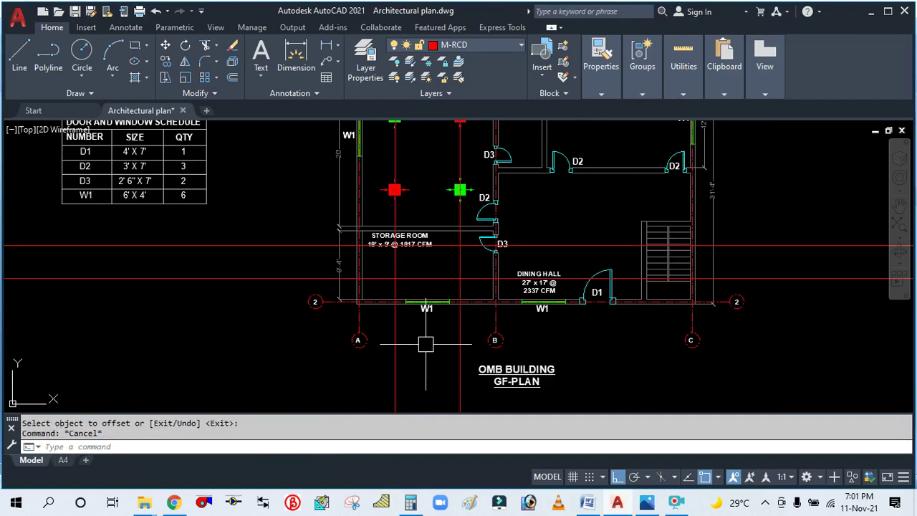
scroll(422, 301, "down", 4)
scroll(422, 301, "up", 8)
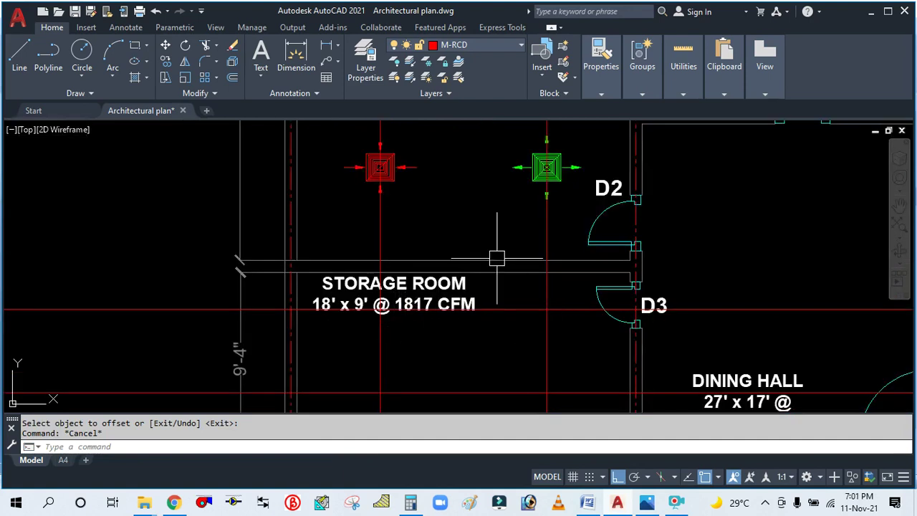
scroll(496, 258, "down", 4)
scroll(497, 258, "up", 3)
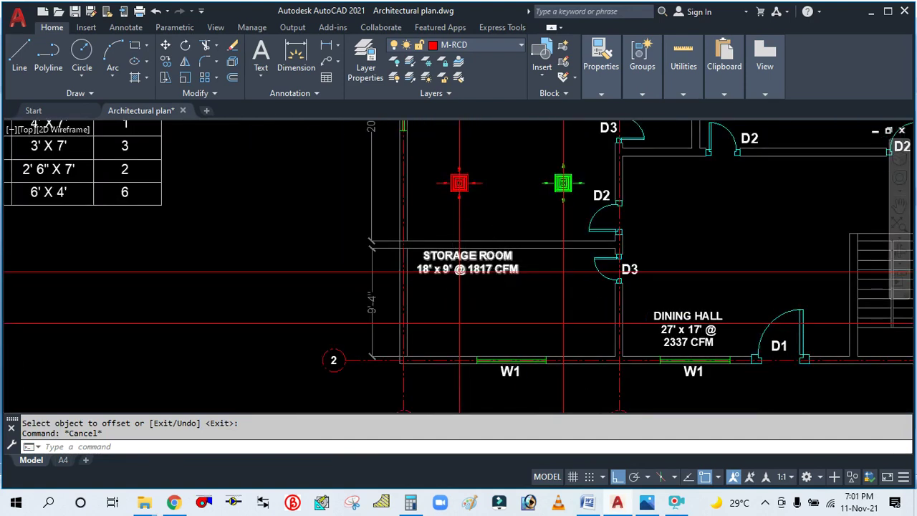
scroll(466, 301, "up", 5)
scroll(466, 303, "down", 4)
scroll(450, 304, "up", 2)
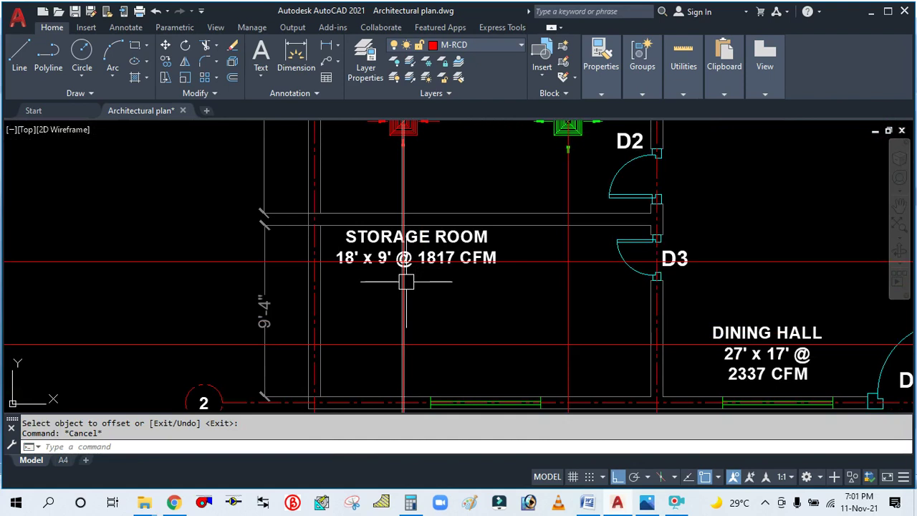
scroll(425, 285, "down", 2)
scroll(438, 294, "up", 2)
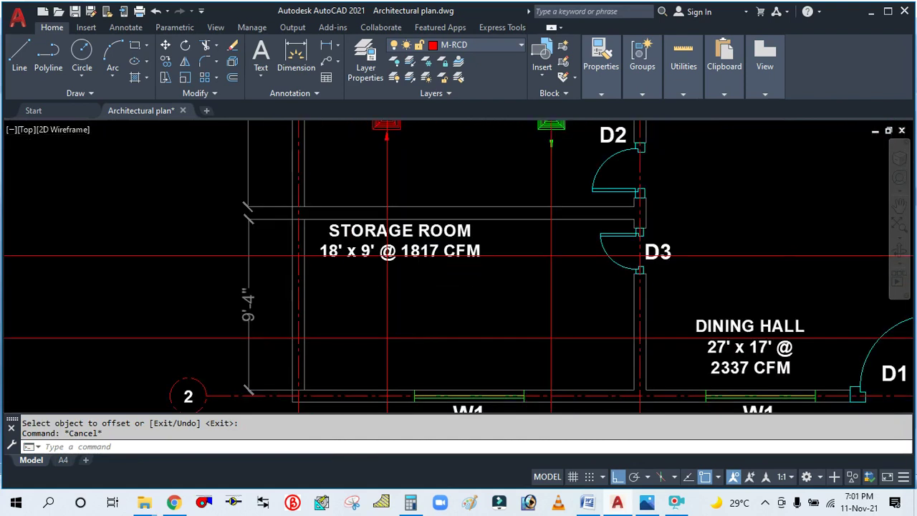
scroll(419, 290, "down", 3)
scroll(431, 238, "up", 2)
Copy the green supply diffuser to two intersections in the Storage Room.
type("O")
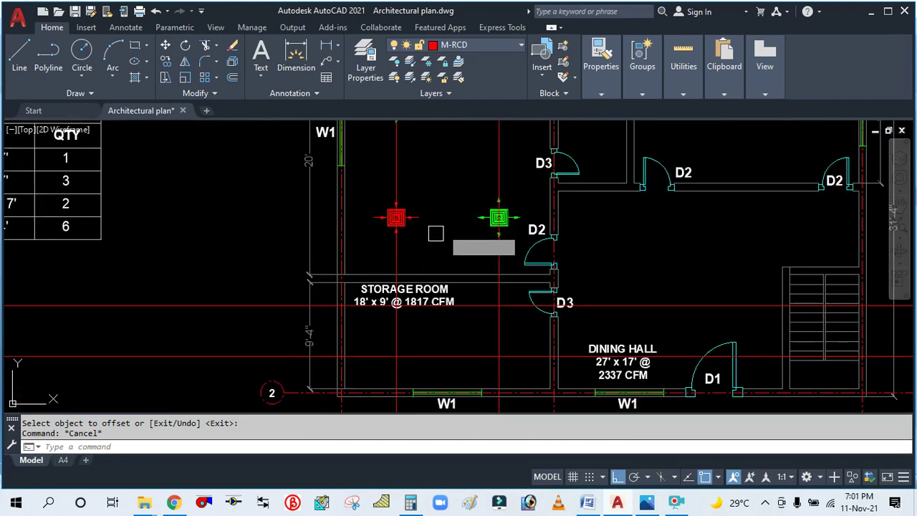
key("Return")
left_click(499, 216)
scroll(497, 215, "up", 3)
key("Return")
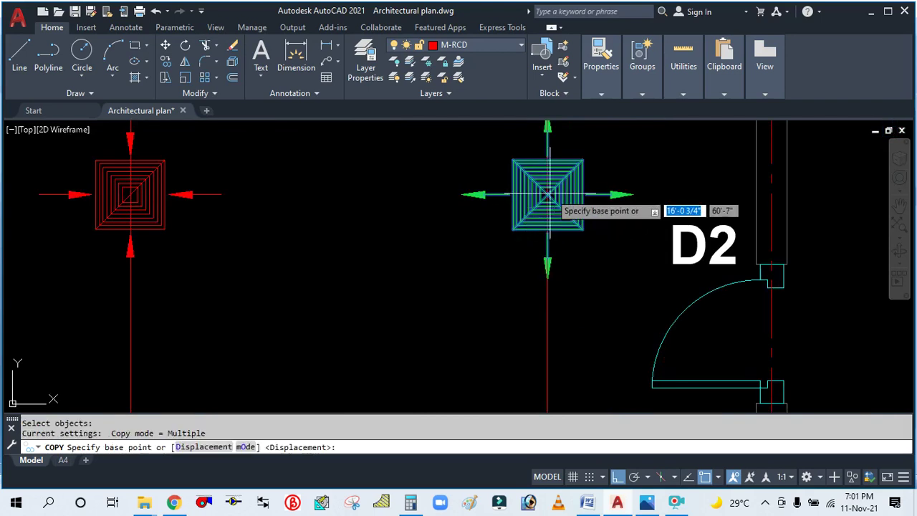
left_click(548, 194)
scroll(476, 212, "down", 5)
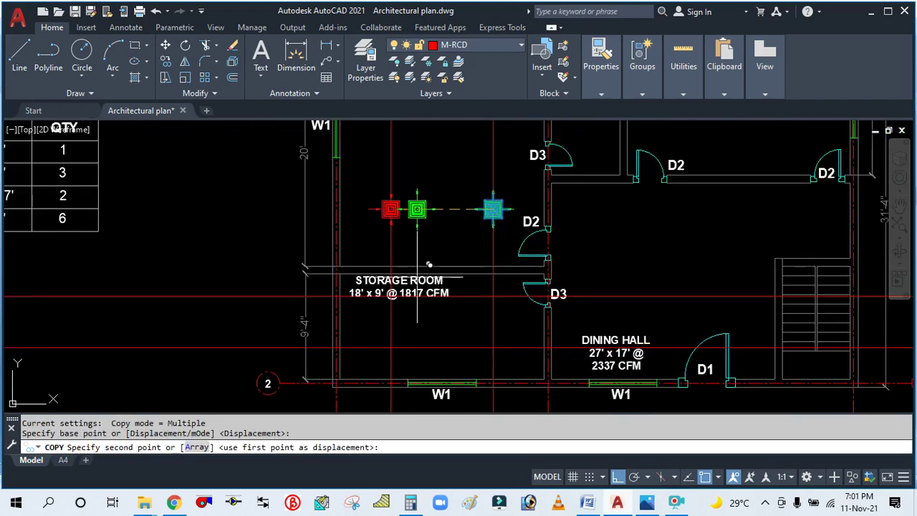
scroll(394, 290, "up", 3)
left_click(399, 291)
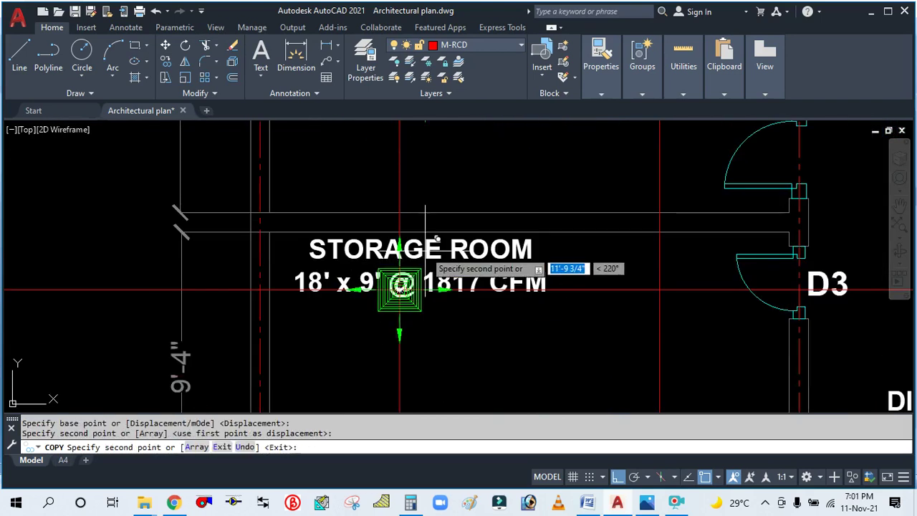
scroll(416, 294, "down", 5)
scroll(516, 305, "up", 6)
left_click(519, 273)
key("Escape")
Copy the red return diffuser into the Storage Room from its centre point.
scroll(423, 288, "down", 5)
scroll(430, 291, "up", 4)
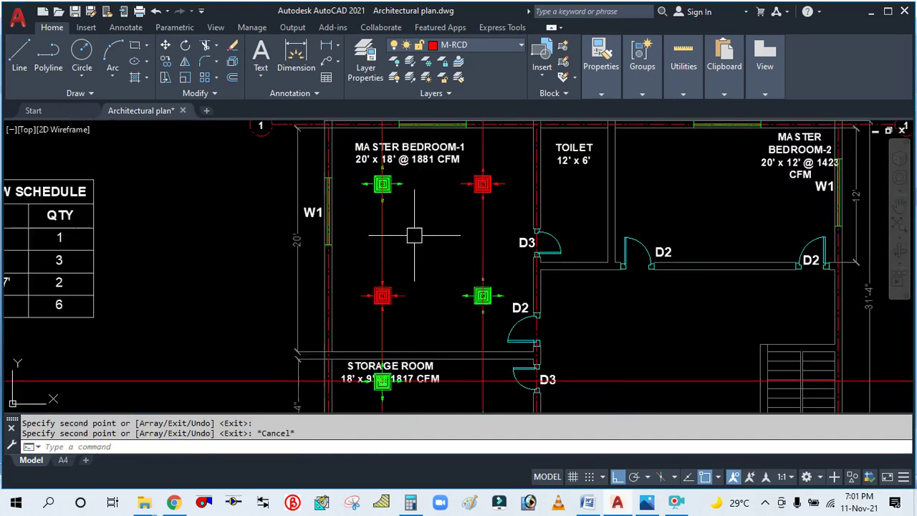
key("Return")
left_click(382, 294)
scroll(386, 291, "up", 5)
key("Return")
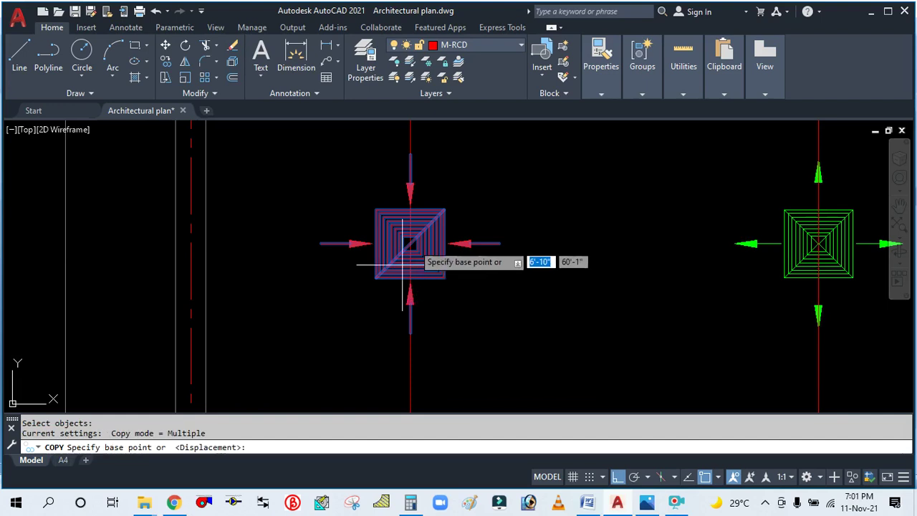
left_click(410, 244)
scroll(439, 223, "down", 5)
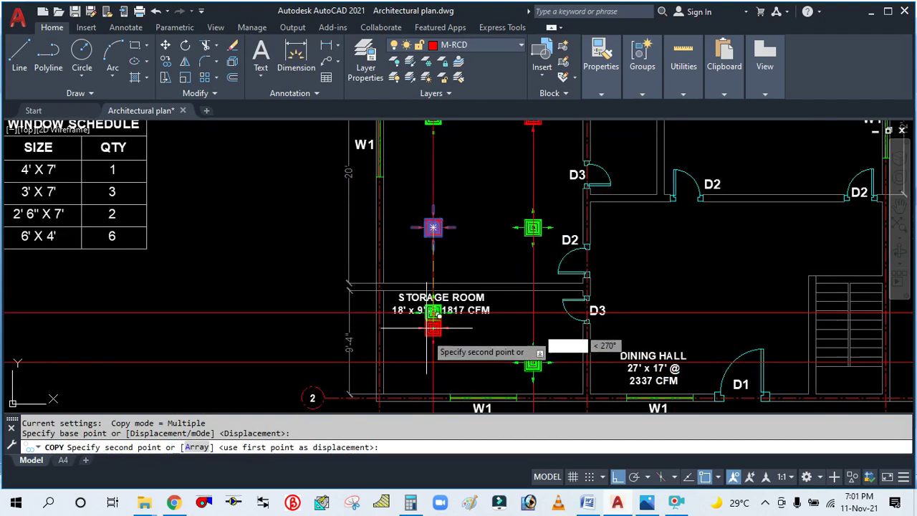
key("Escape")
Crossing-select the two horizontal guide lines and erase them.
scroll(361, 311, "down", 5)
scroll(361, 311, "up", 5)
left_click(361, 343)
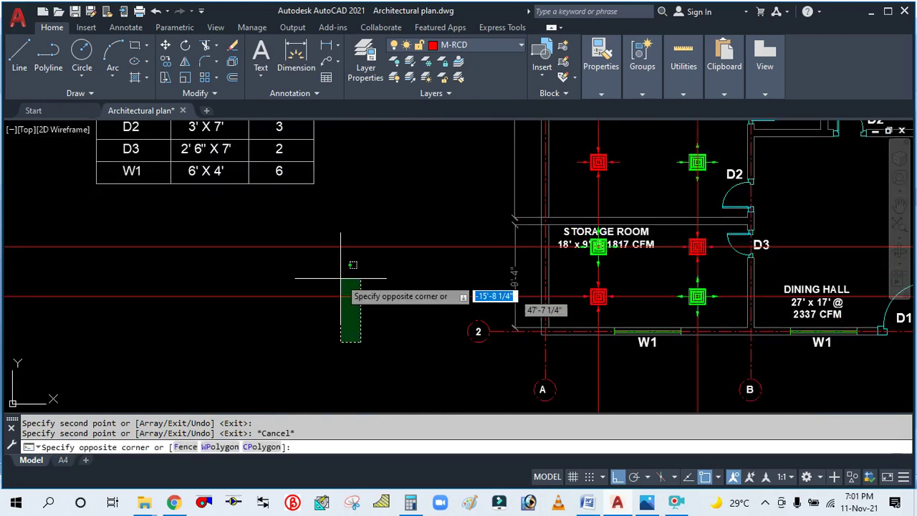
left_click(332, 231)
type("E")
key("Return")
scroll(452, 338, "down", 6)
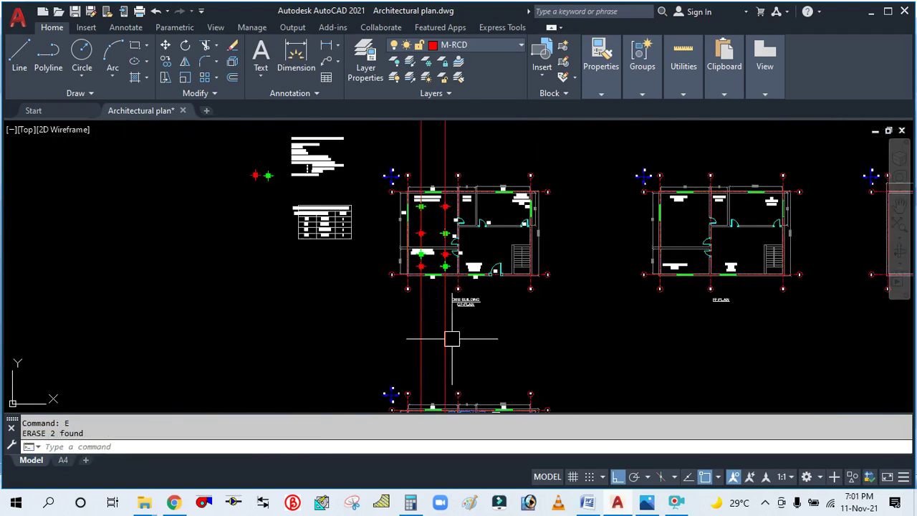
Move the STORAGE ROOM label left, outside the Storage Room wall.
left_click(464, 354)
left_click(405, 287)
key("Escape")
scroll(417, 281, "up", 8)
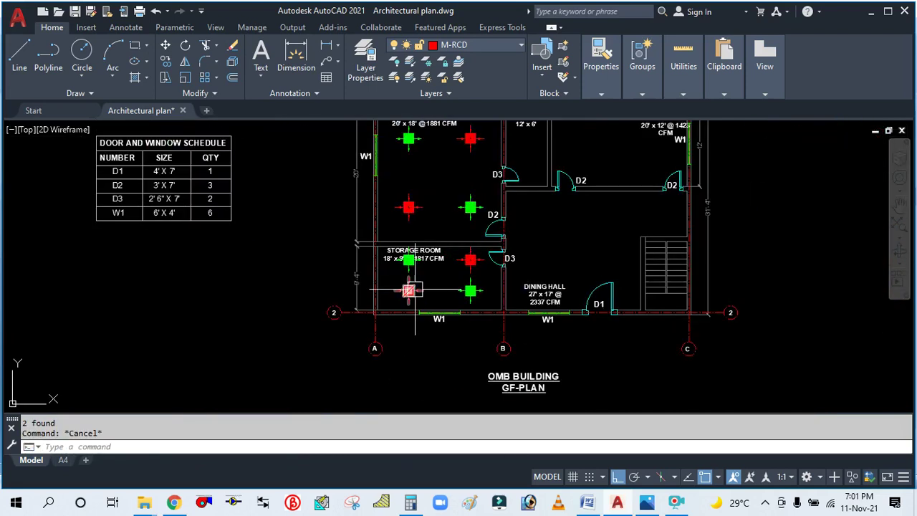
scroll(432, 245, "down", 6)
scroll(420, 236, "up", 2)
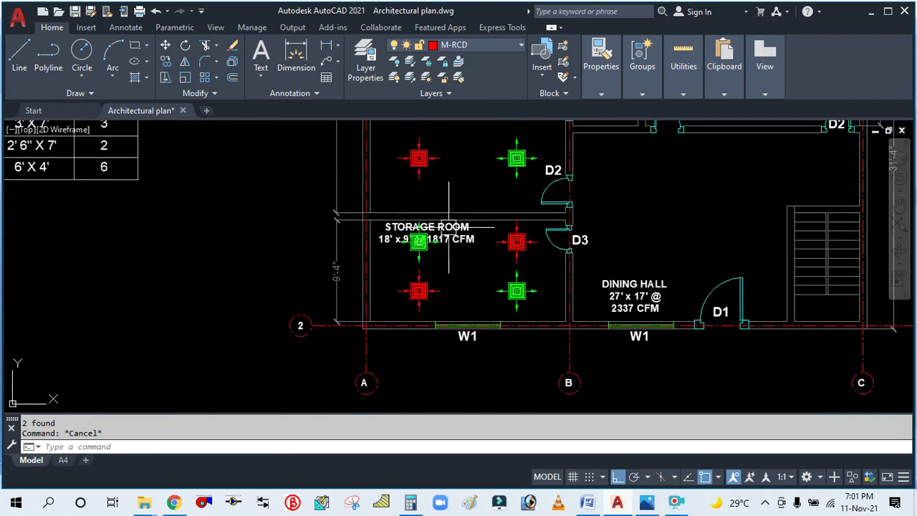
scroll(465, 264, "up", 3)
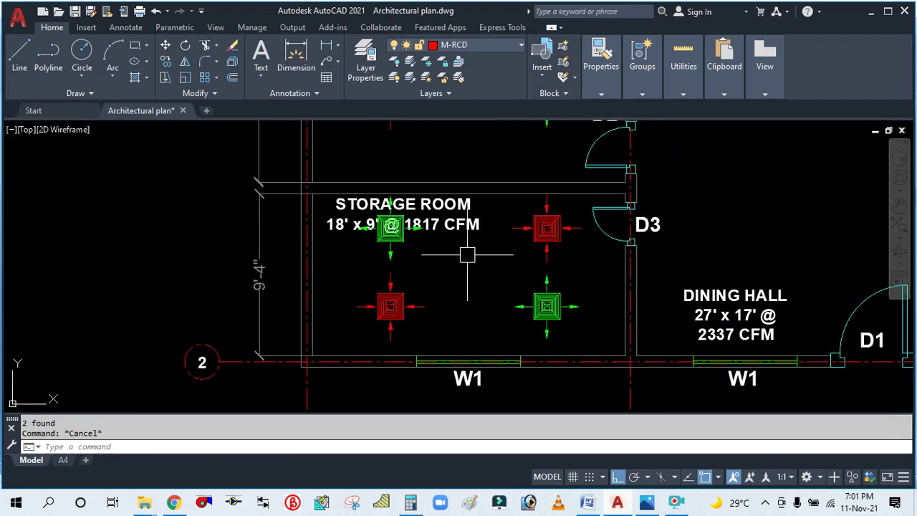
scroll(492, 260, "down", 2)
scroll(315, 242, "up", 2)
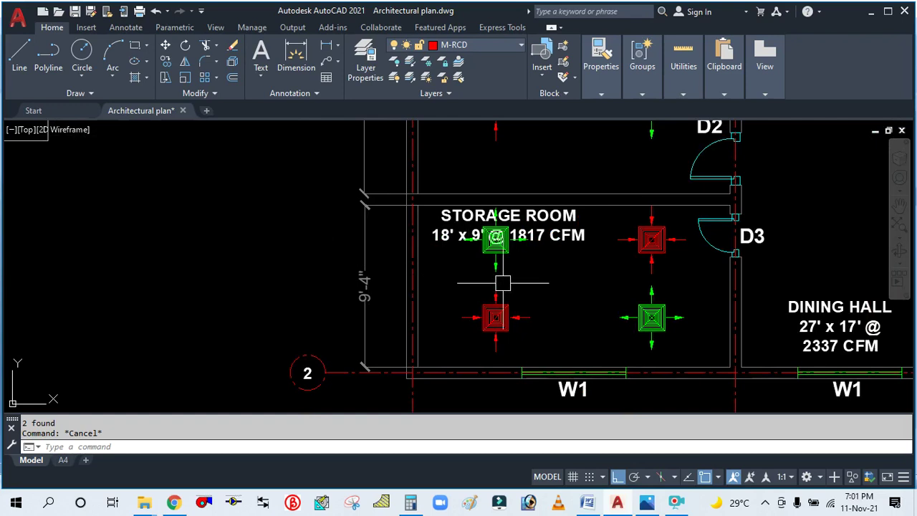
scroll(536, 294, "down", 2)
scroll(487, 272, "up", 3)
key("Return")
left_click(488, 251)
key("Return")
left_click(478, 284)
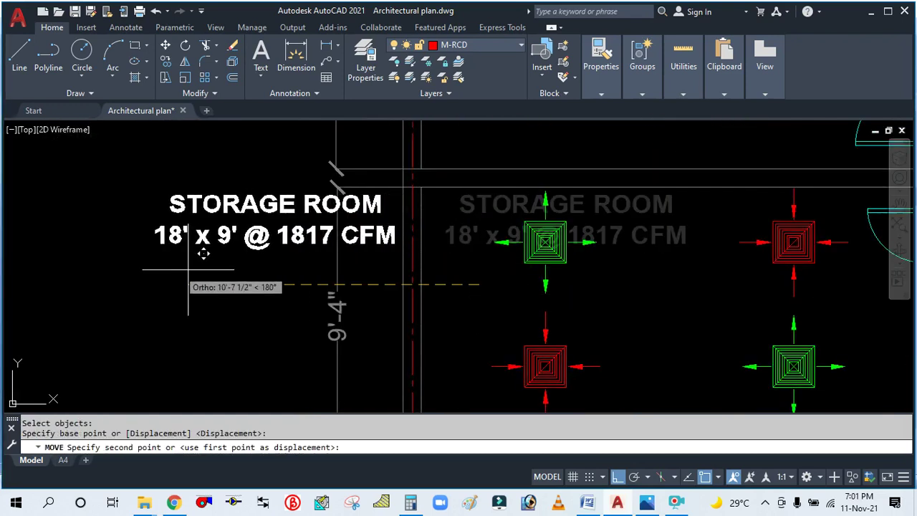
left_click(129, 270)
key("Escape")
Make the label's layer, 4.Text, the current layer.
scroll(402, 275, "down", 3)
scroll(359, 297, "up", 4)
scroll(358, 297, "down", 6)
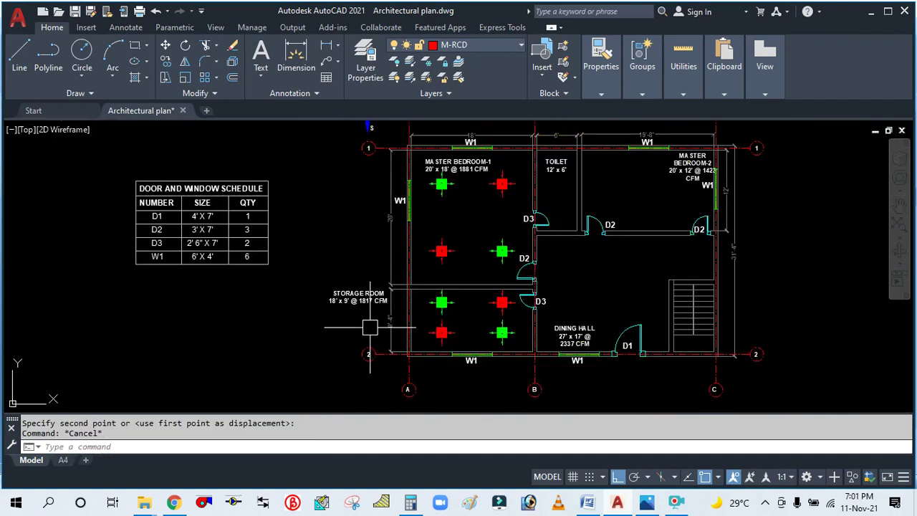
scroll(368, 308, "up", 4)
left_click(337, 275)
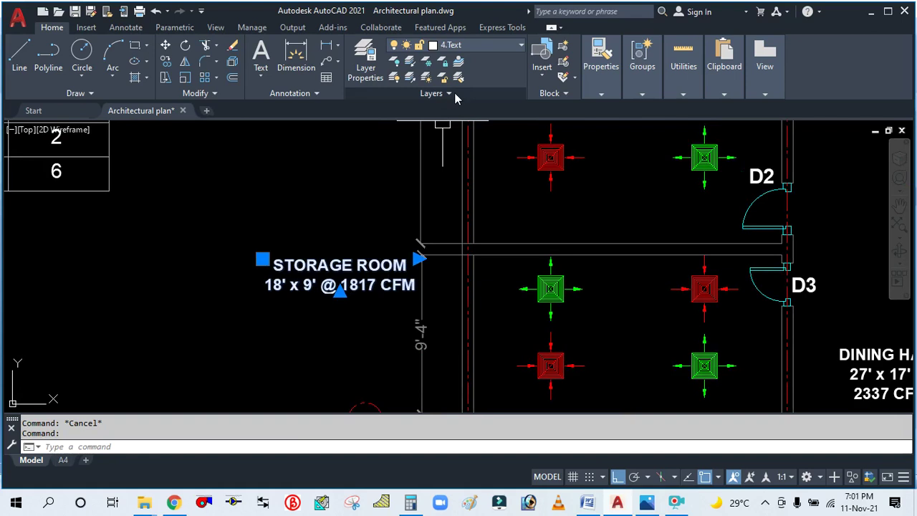
left_click(459, 63)
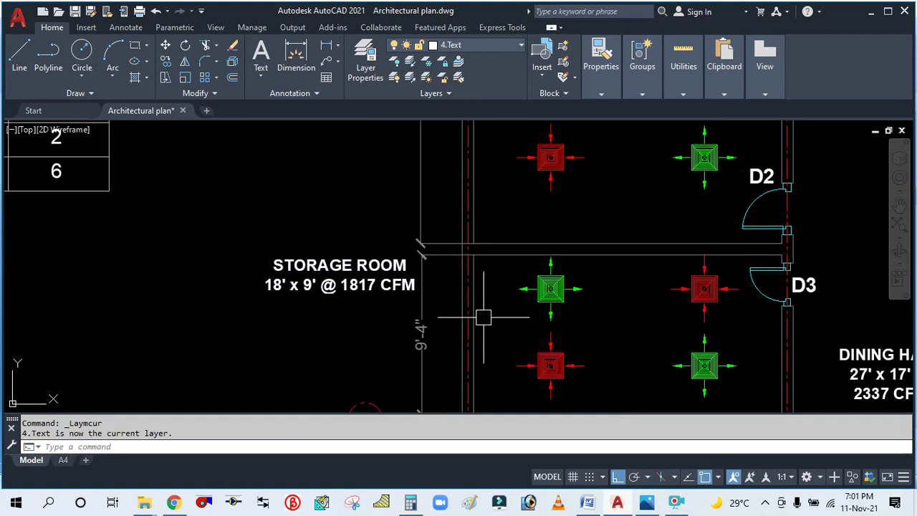
scroll(483, 317, "down", 4)
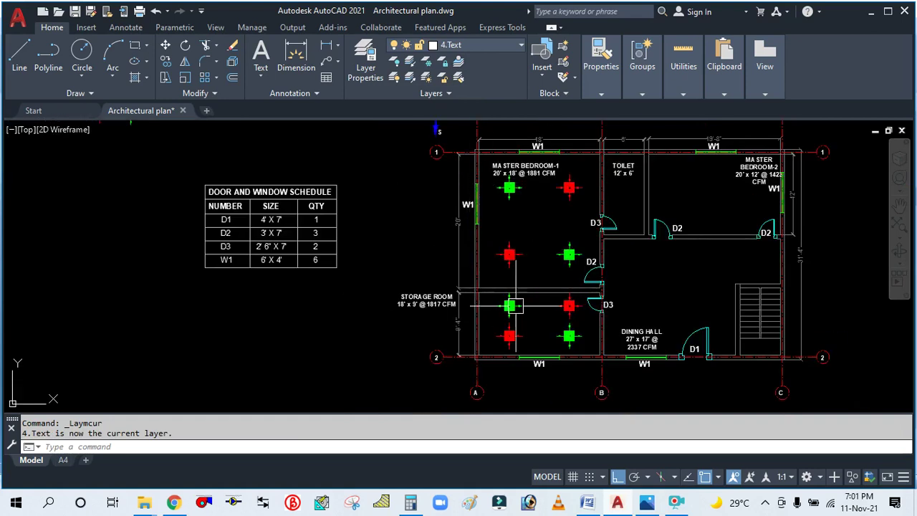
scroll(498, 320, "up", 2)
scroll(399, 319, "up", 2)
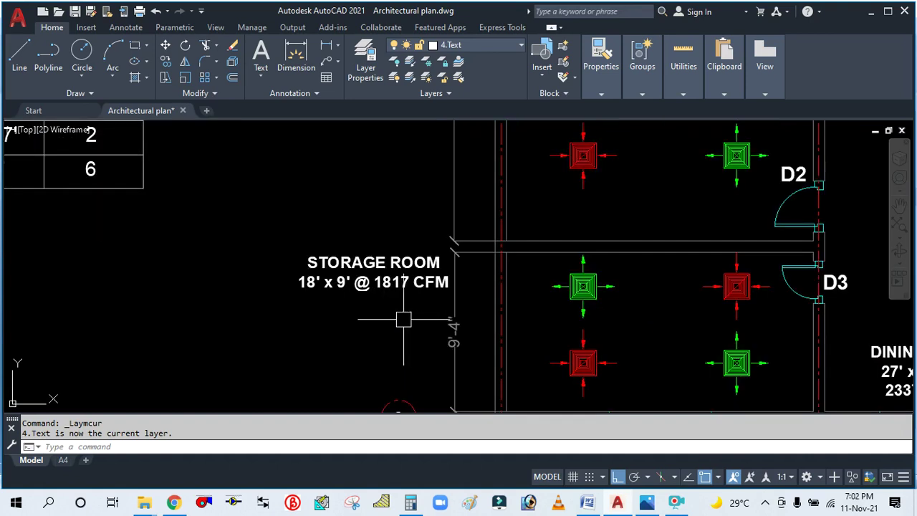
scroll(404, 320, "down", 4)
scroll(402, 329, "up", 2)
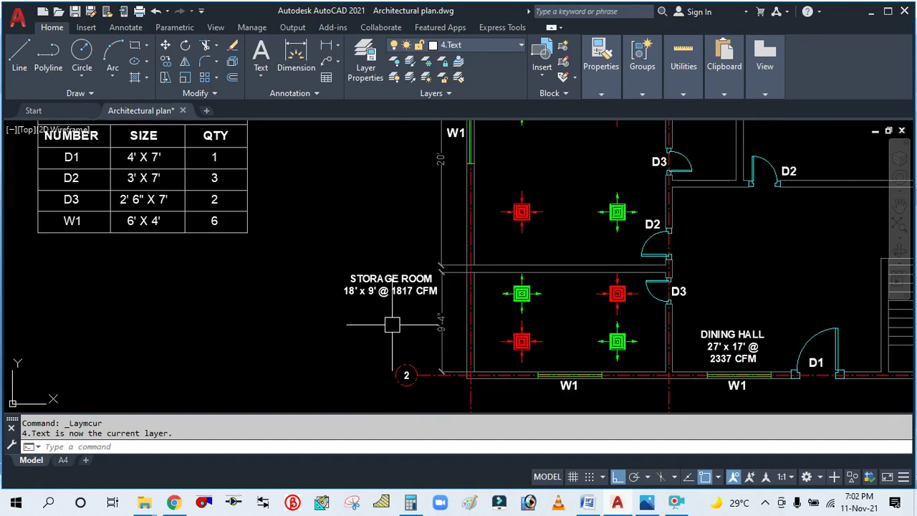
scroll(387, 321, "down", 4)
scroll(409, 256, "up", 7)
scroll(421, 244, "down", 5)
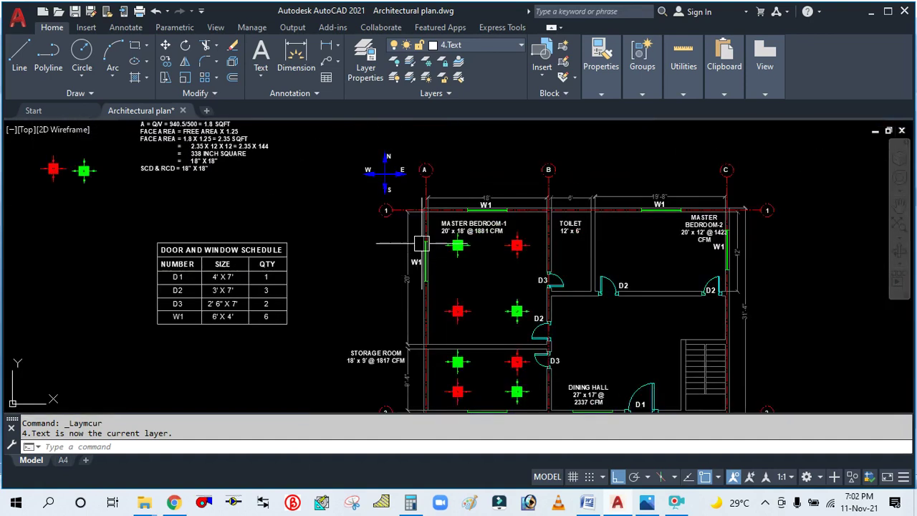
scroll(430, 227, "up", 2)
type("m")
key("Return")
left_click(499, 221)
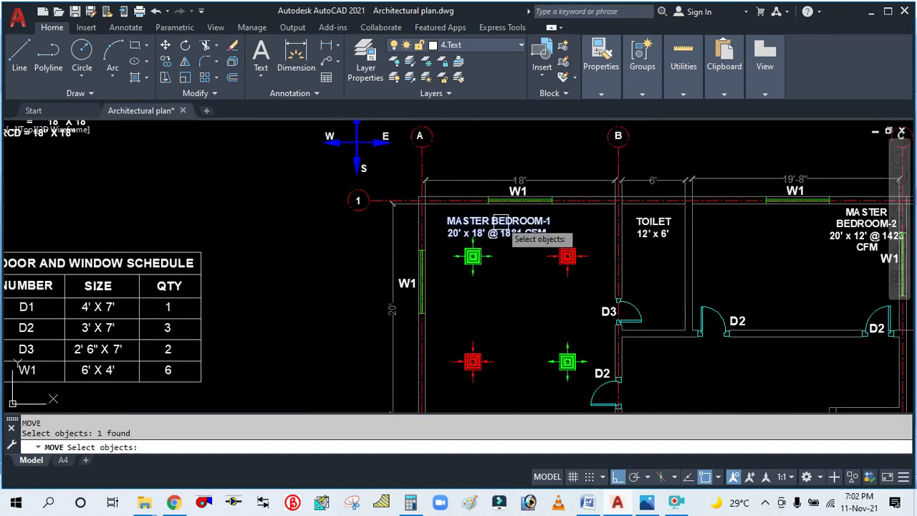
key("Return")
left_click(518, 279)
left_click(346, 280)
key("Return")
left_click(322, 230)
key("Return")
left_click(326, 270)
left_click(328, 311)
key("Return")
left_click(306, 279)
key("Return")
left_click(307, 291)
key("Escape")
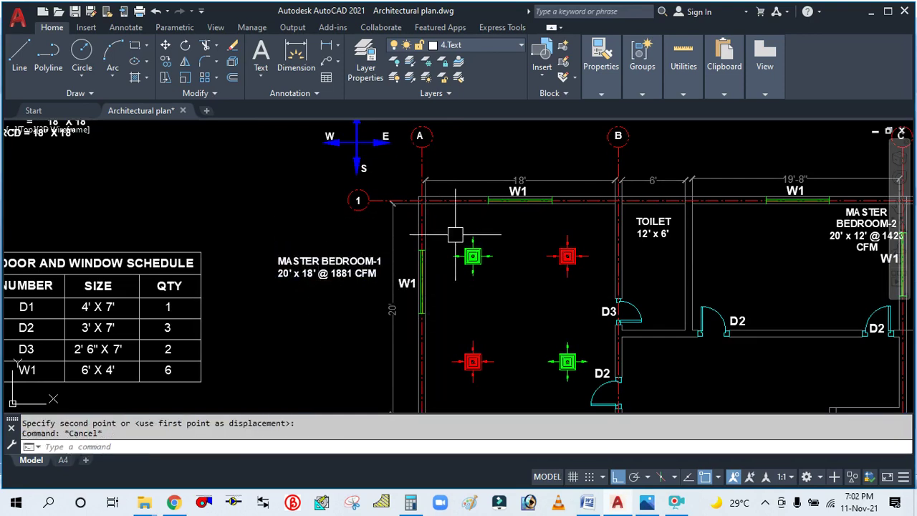
scroll(456, 236, "down", 4)
scroll(485, 308, "up", 2)
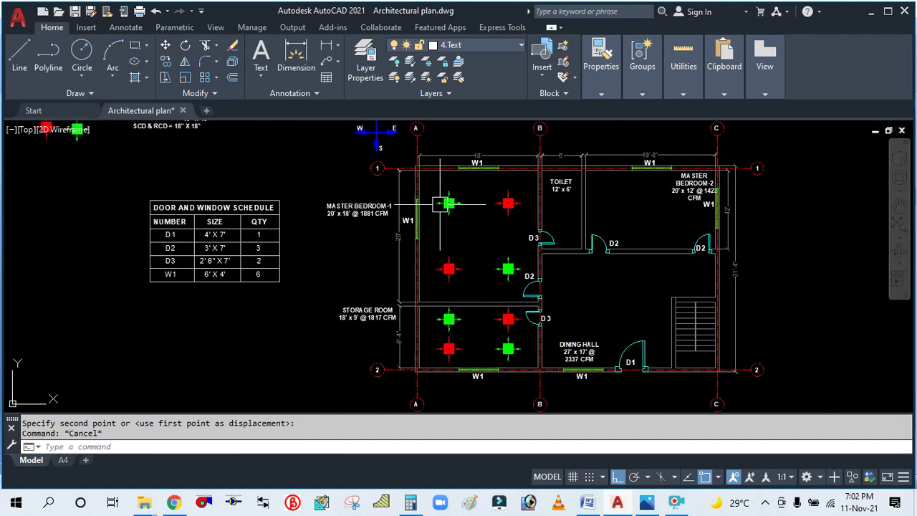
scroll(487, 272, "up", 2)
scroll(418, 215, "down", 2)
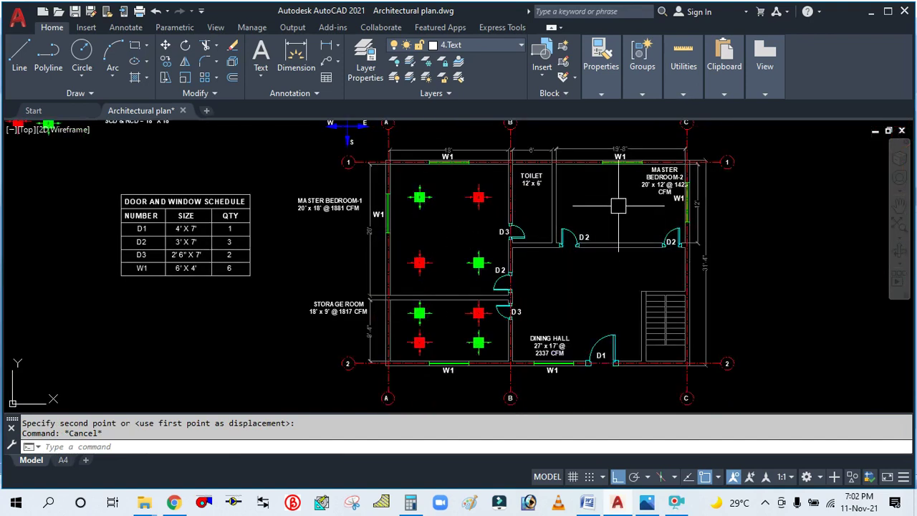
scroll(647, 171, "up", 2)
scroll(521, 185, "down", 2)
scroll(433, 213, "up", 2)
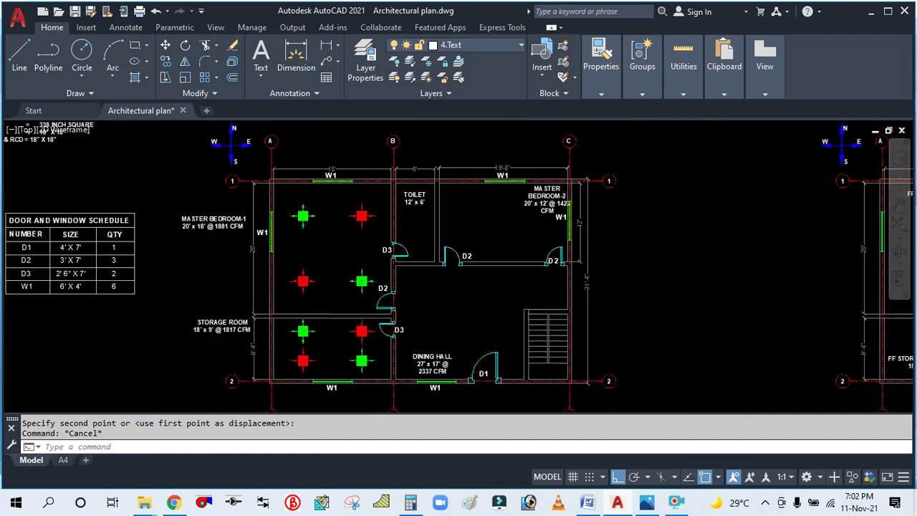
scroll(448, 202, "up", 2)
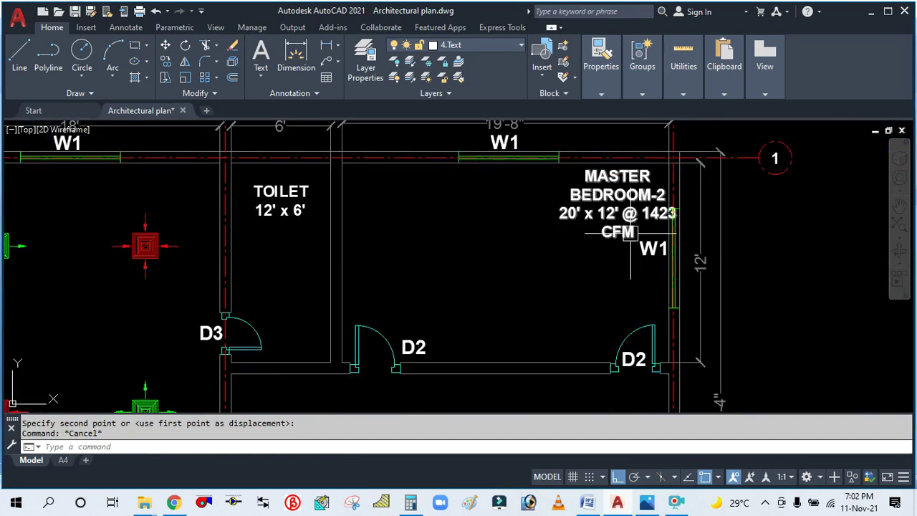
scroll(533, 249, "down", 2)
scroll(536, 249, "down", 4)
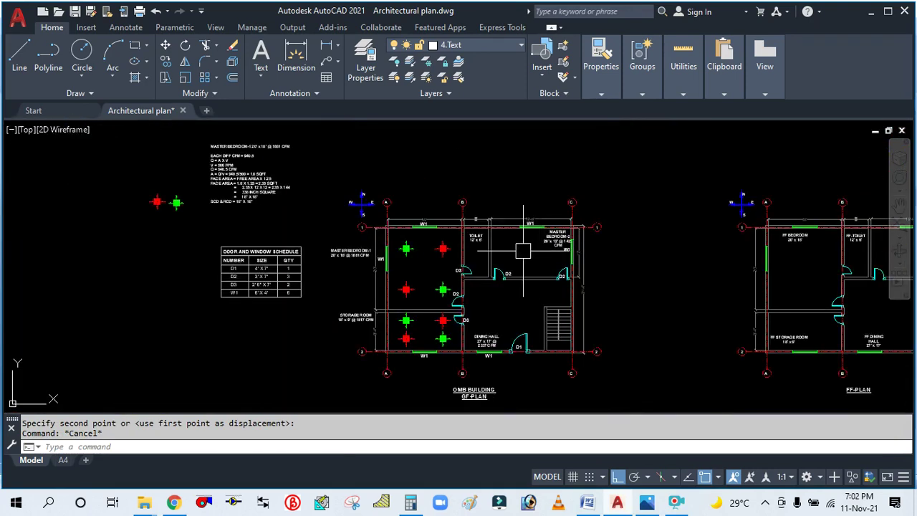
scroll(586, 228, "up", 5)
scroll(629, 257, "down", 4)
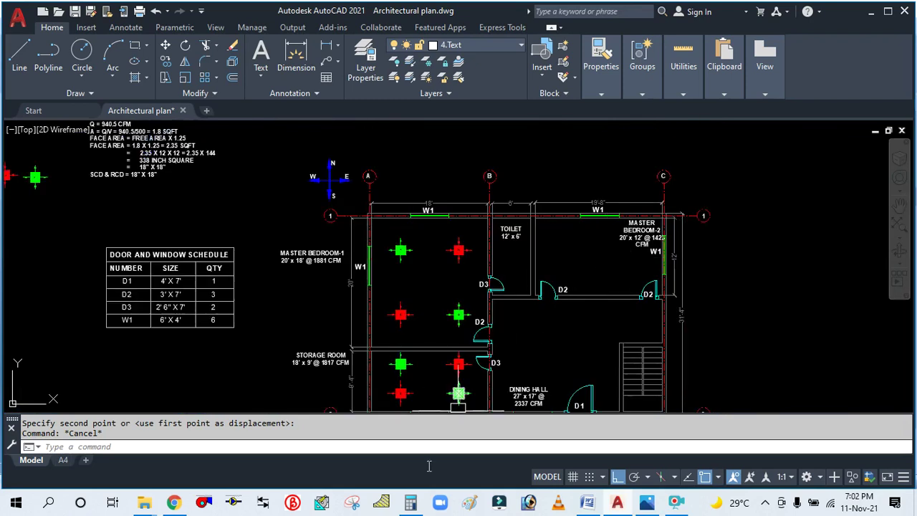
left_click(411, 503)
Clear Calculator and divide 1423 by 2 to get 711.5.
left_click(722, 188)
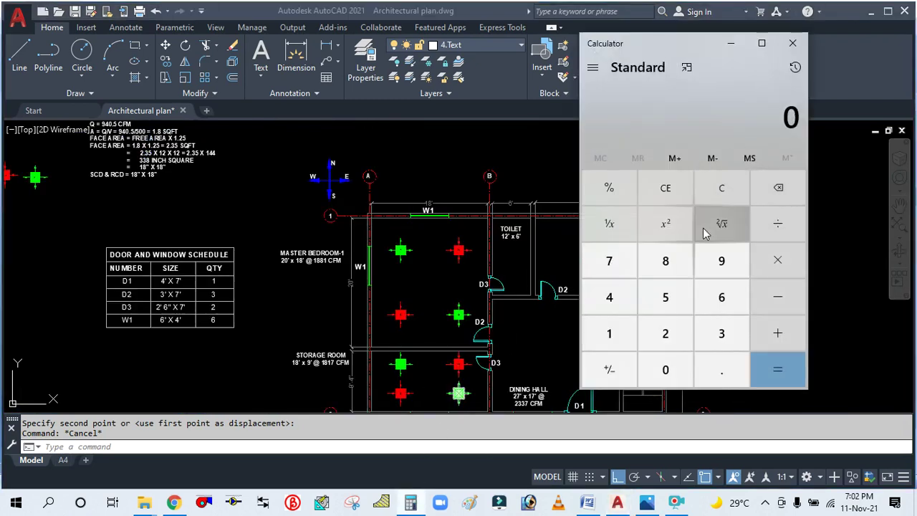
left_click(618, 336)
left_click(611, 298)
left_click(668, 334)
left_click(717, 334)
left_click(777, 224)
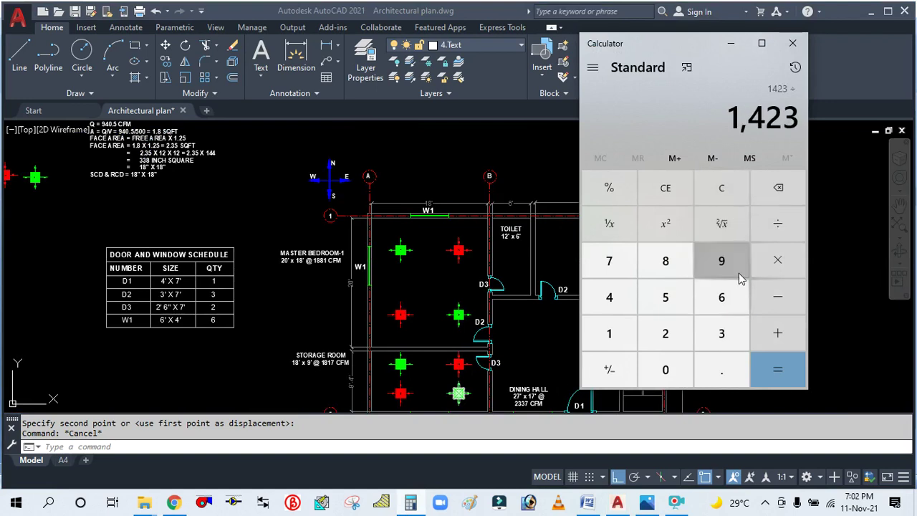
left_click(666, 333)
left_click(777, 369)
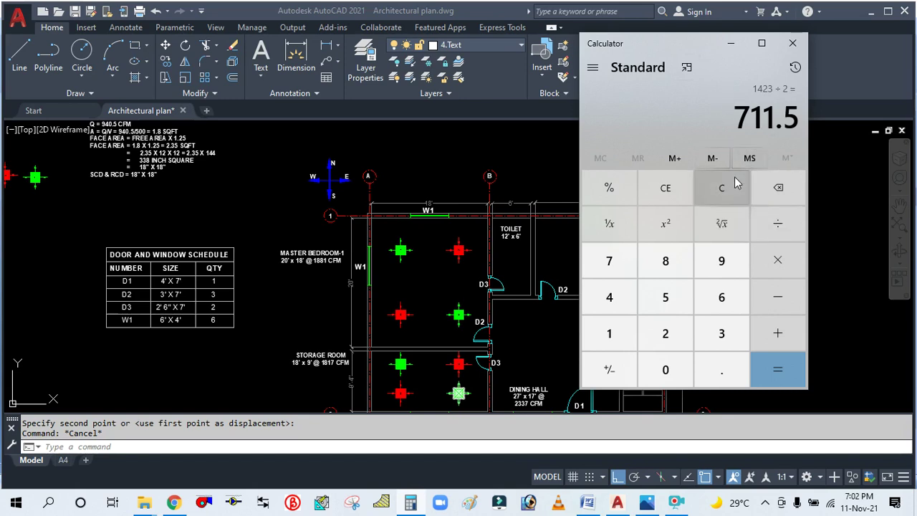
Divide 711.5 by the 500 face velocity, giving 1.423.
left_click(773, 228)
left_click(665, 301)
left_click(658, 367)
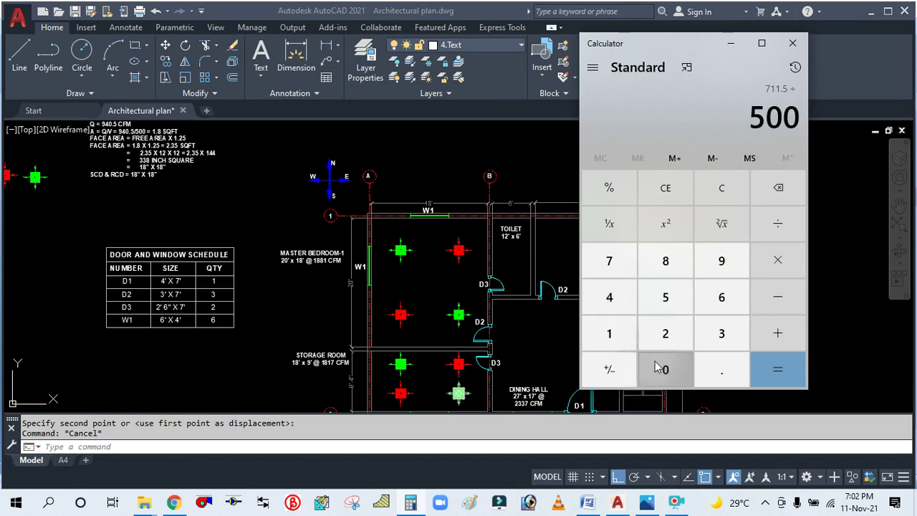
left_click(659, 368)
left_click(774, 369)
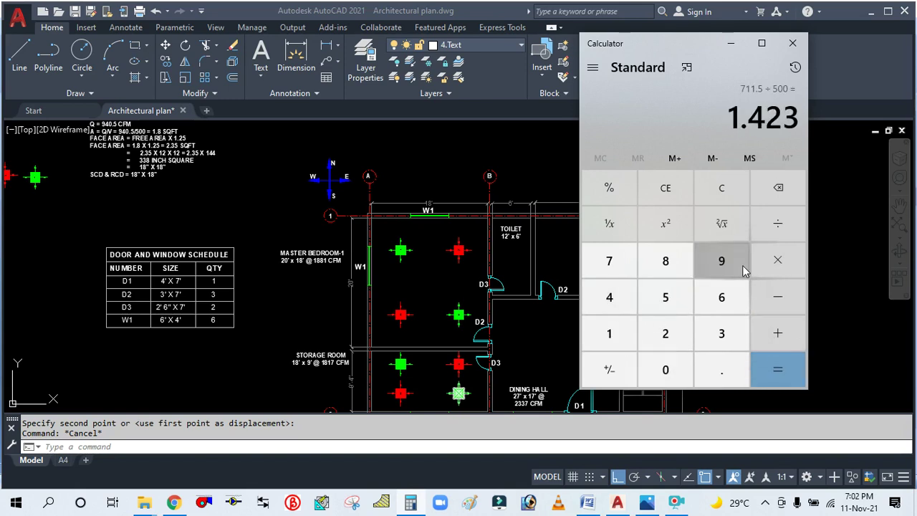
Multiply by 144 to get 204.912, take its square root (≈14.31), and minimize Calculator.
left_click(777, 258)
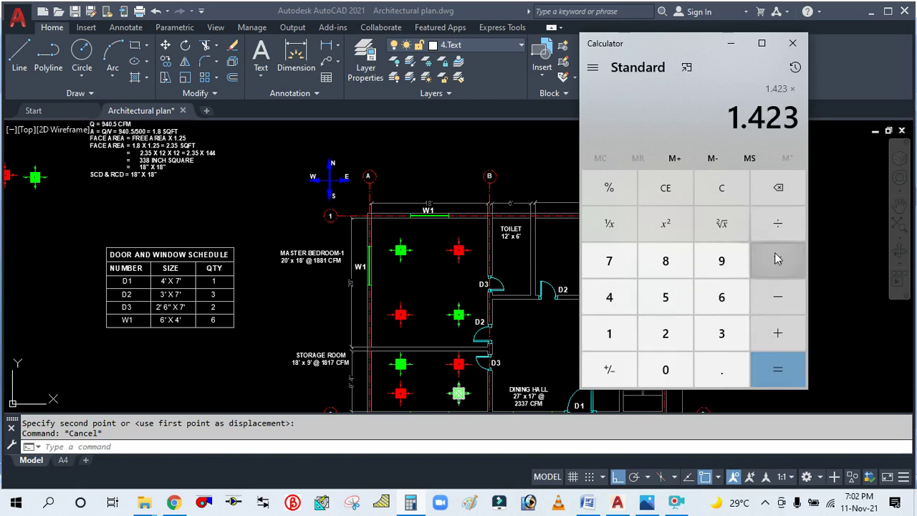
left_click(610, 334)
left_click(609, 297)
left_click(609, 297)
left_click(777, 373)
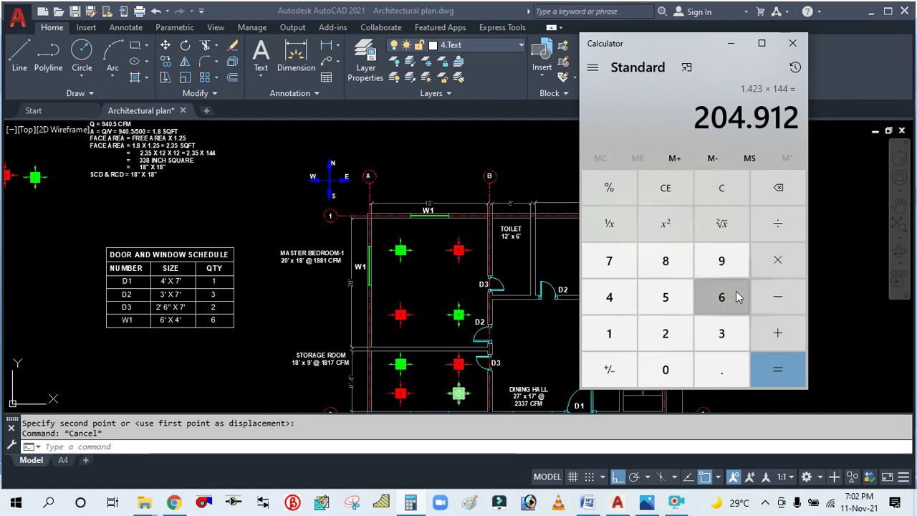
left_click(724, 227)
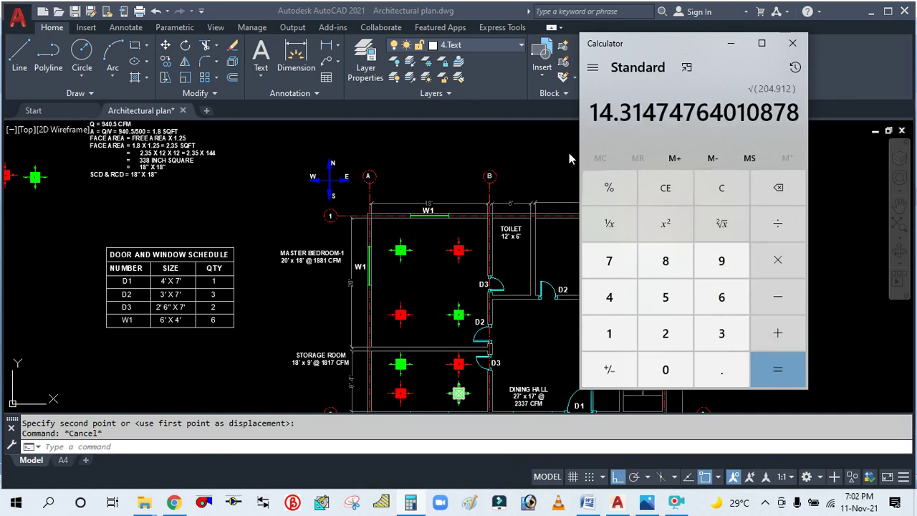
left_click(732, 44)
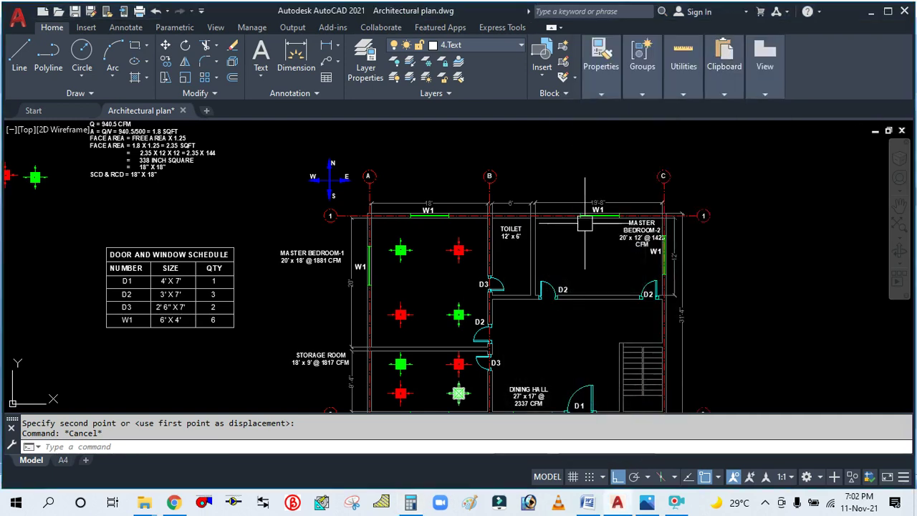
Copy the green diffuser to a spot directly below the original.
scroll(749, 278, "down", 3)
scroll(659, 262, "up", 3)
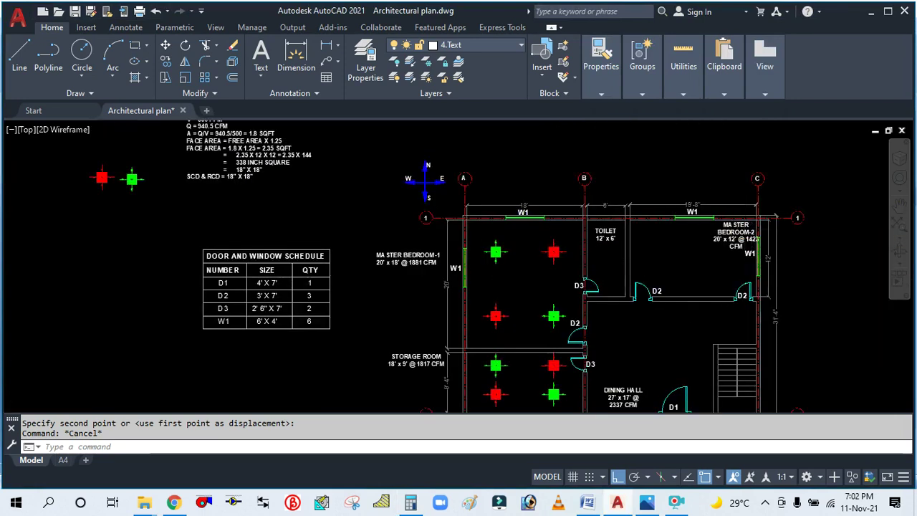
scroll(490, 283, "down", 3)
scroll(430, 254, "up", 10)
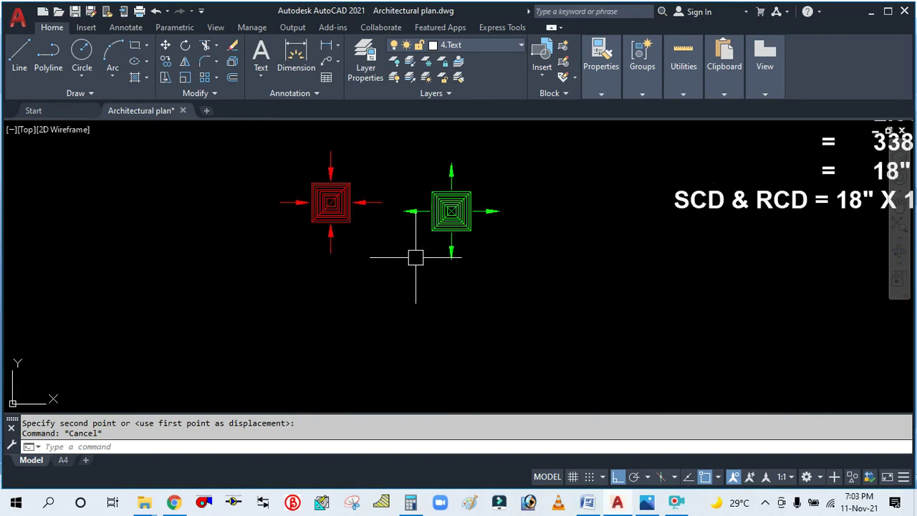
scroll(458, 241, "down", 3)
scroll(470, 246, "up", 2)
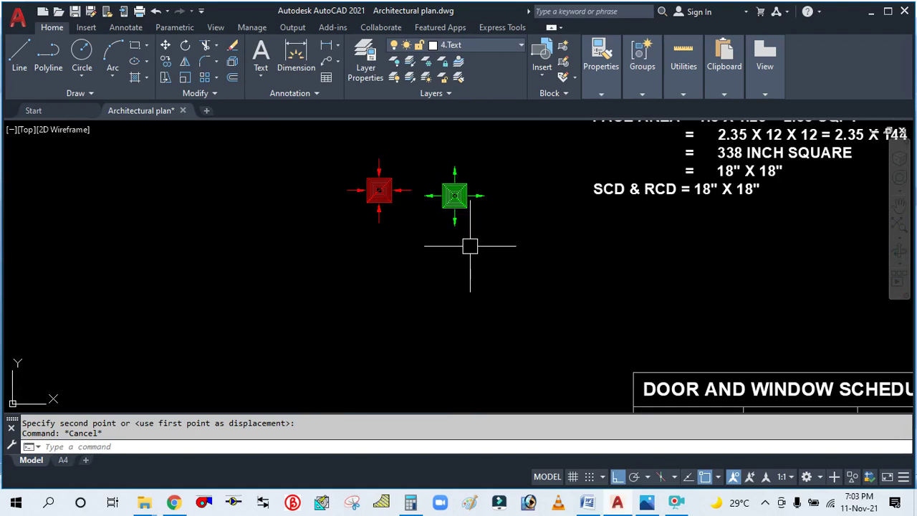
type("CO")
key("Return")
left_click(454, 195)
key("Return")
left_click(362, 245)
left_click(364, 348)
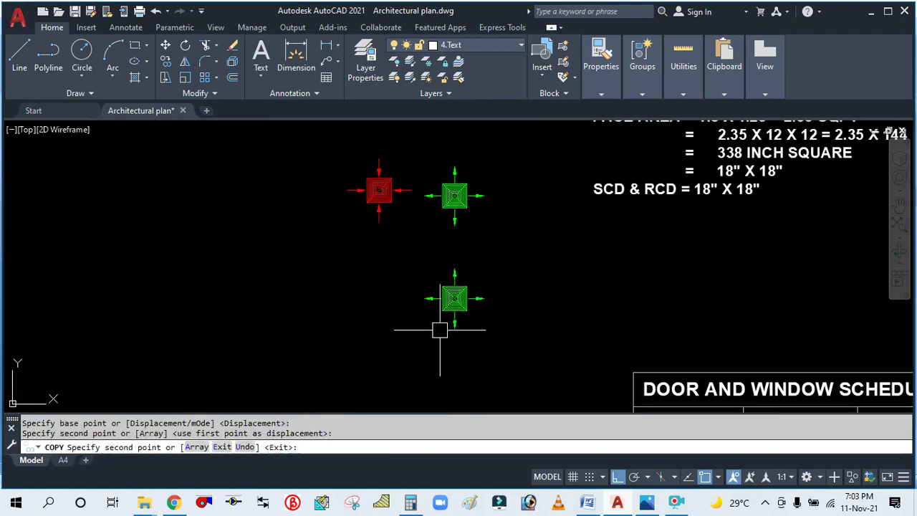
key("Return")
Set M-RCD as the current layer using Make Object's Layer Current.
scroll(464, 319, "up", 3)
scroll(459, 287, "down", 3)
scroll(437, 262, "up", 3)
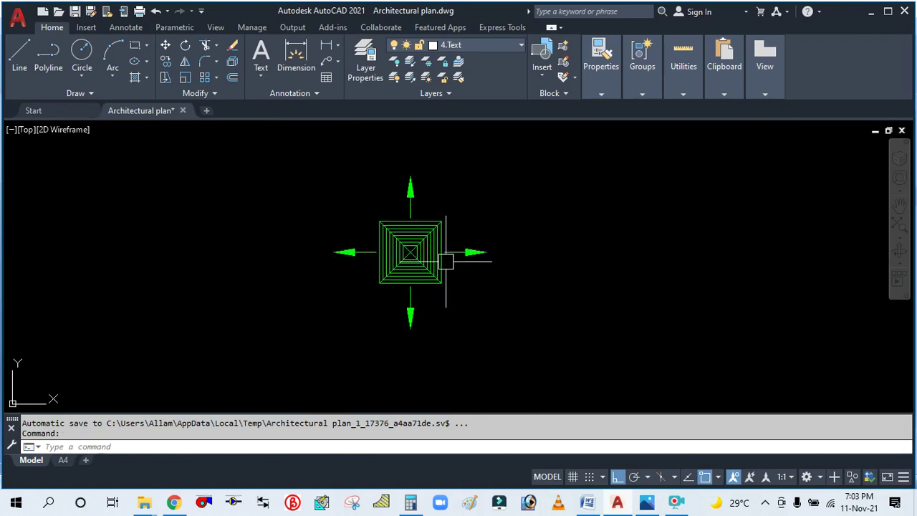
scroll(444, 260, "down", 3)
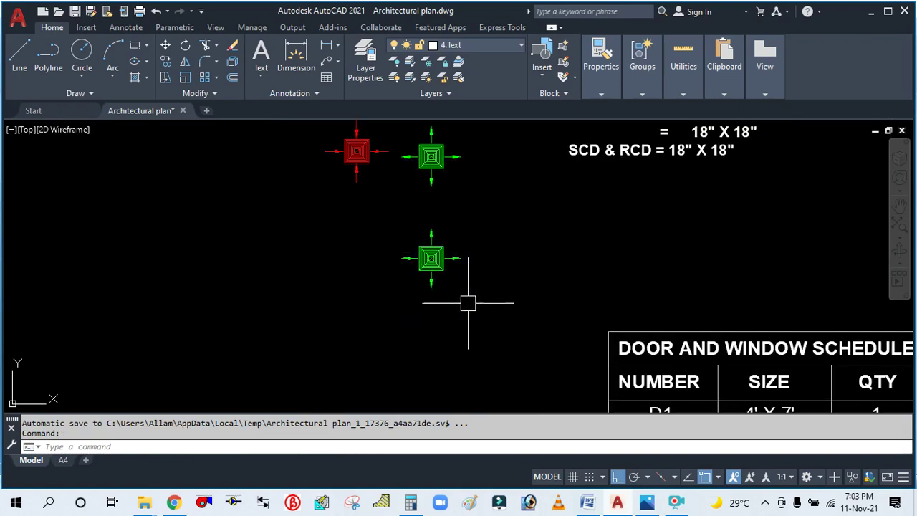
left_click(491, 307)
left_click(378, 219)
key("Escape")
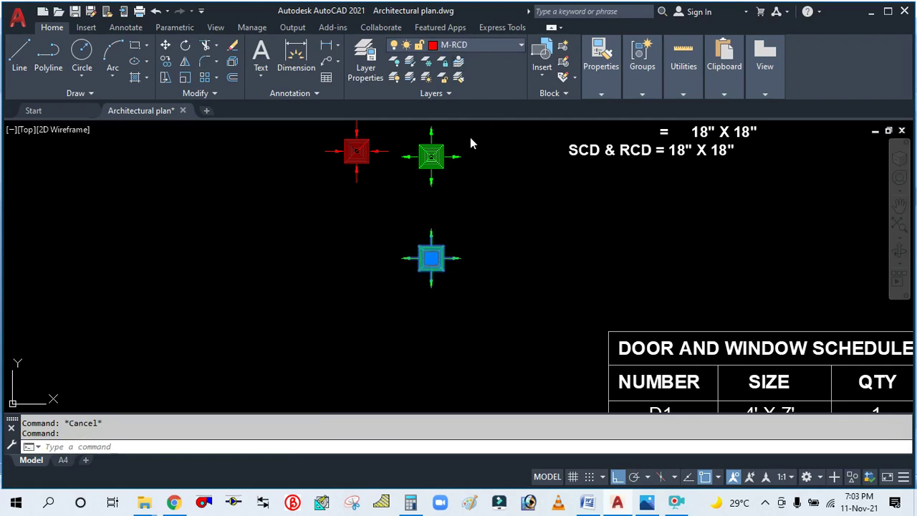
left_click(460, 62)
Window-select the copied lower diffuser and erase it.
left_click(488, 294)
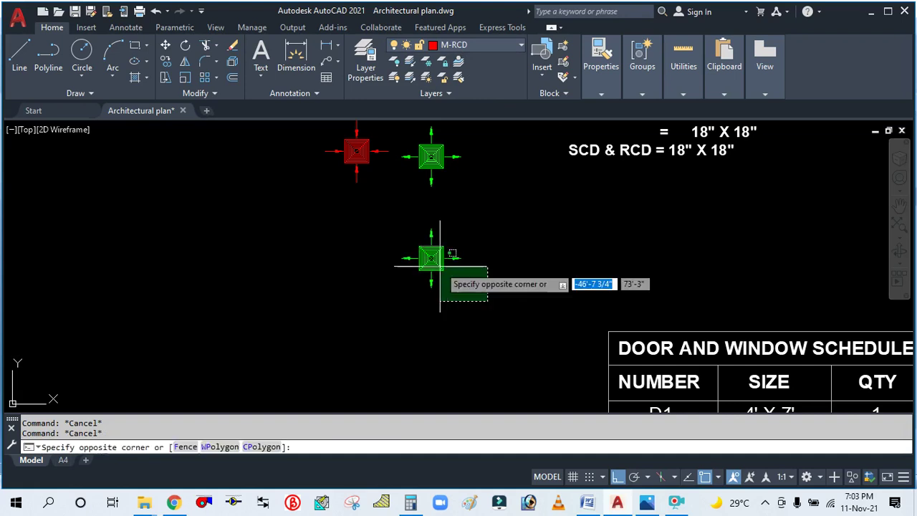
left_click(400, 241)
type("E")
key("Return")
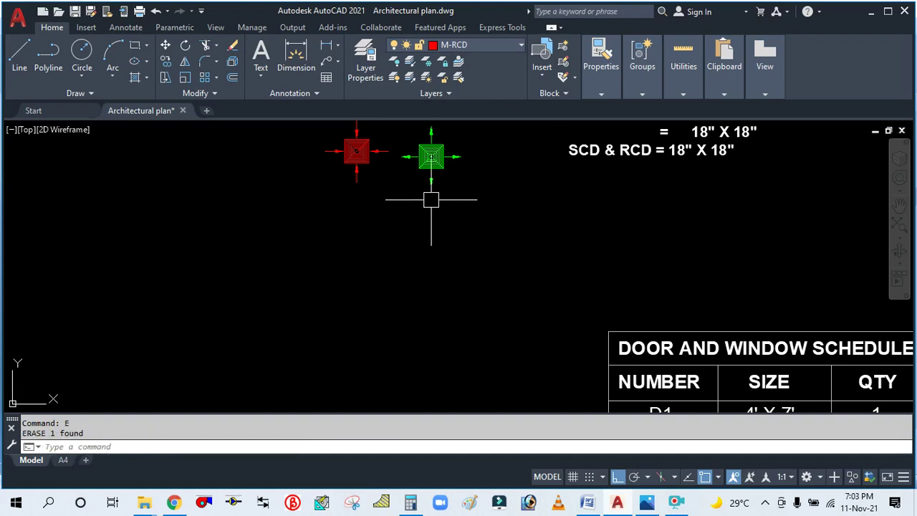
left_click(460, 62)
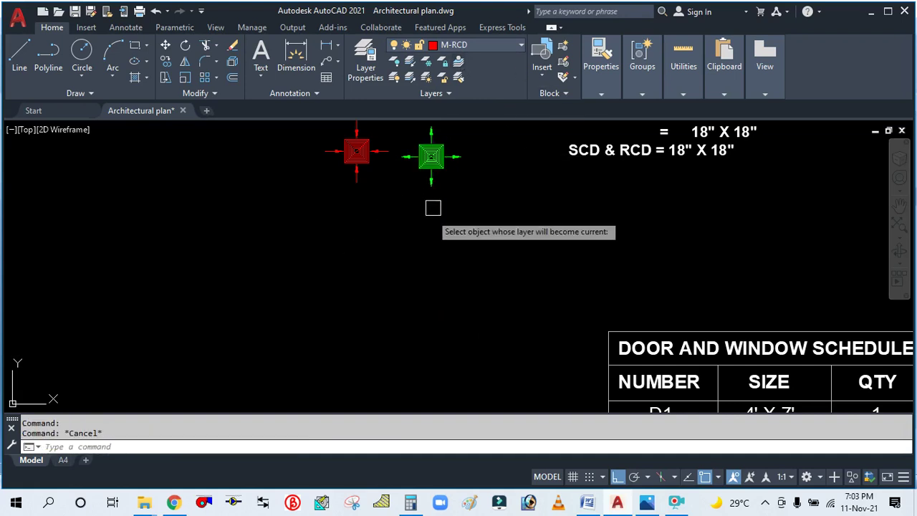
scroll(432, 205, "down", 3)
key("Escape")
scroll(410, 173, "up", 2)
scroll(413, 182, "up", 2)
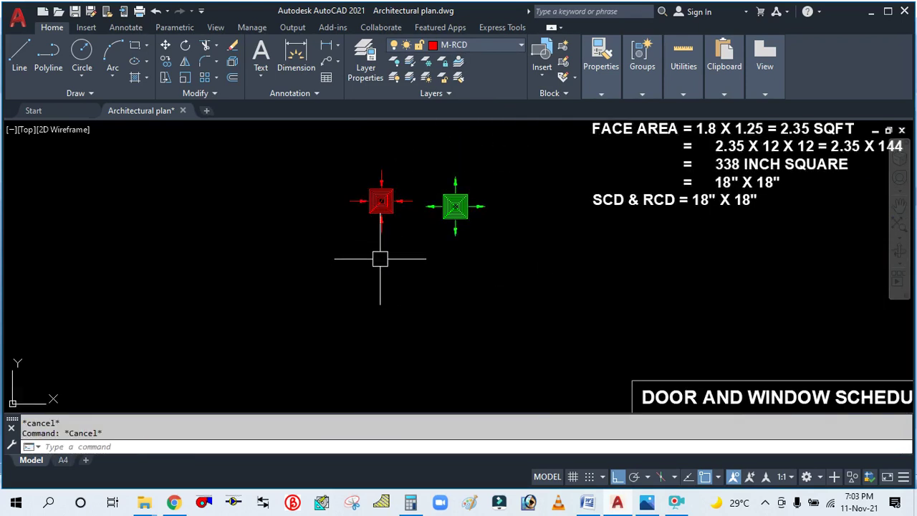
Draw a 14" x 14" square using the rectangle's dimensions option.
type("C")
key("Return")
left_click(359, 322)
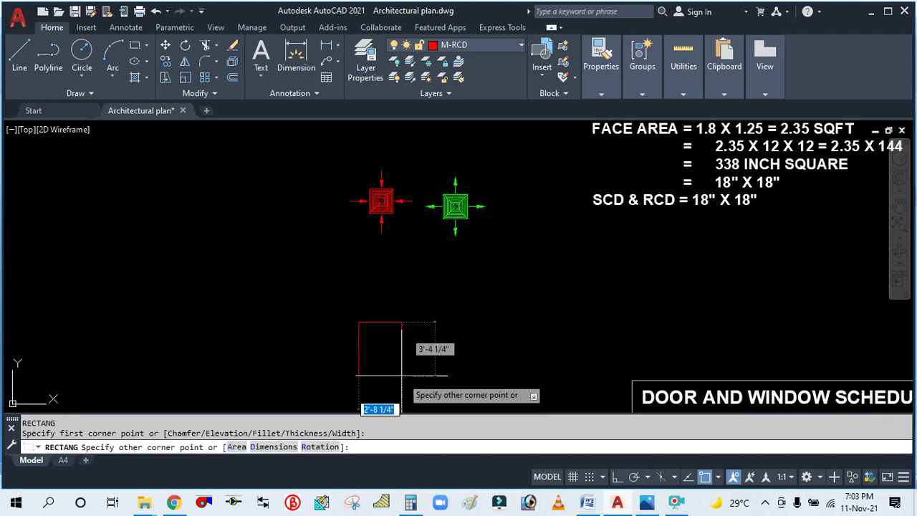
type("D")
key("Return")
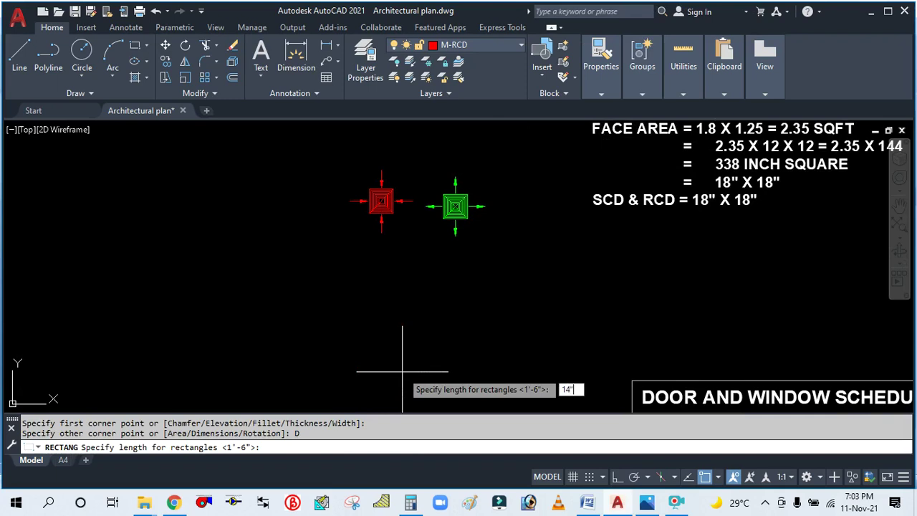
key("Return")
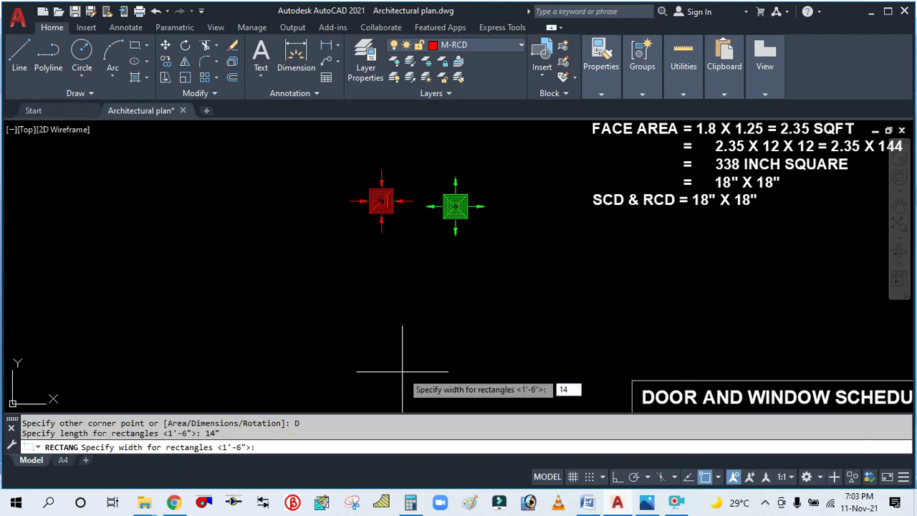
key("Return")
key("Escape")
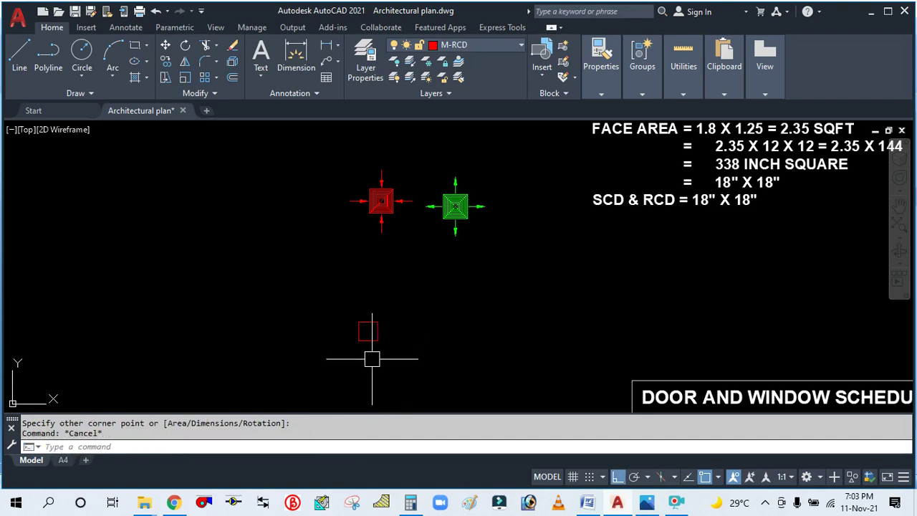
Offset the red square inward repeatedly at 1" to create nested concentric squares.
type("o")
key("Return")
scroll(367, 361, "up", 2)
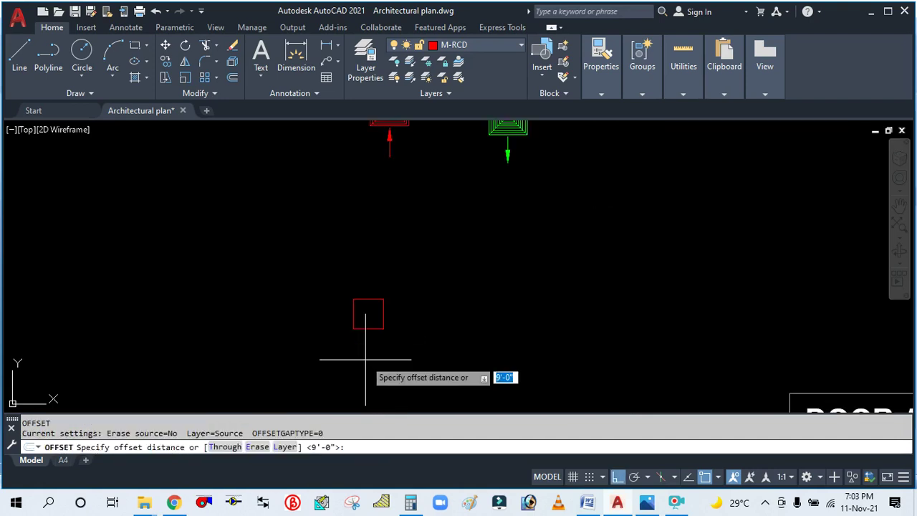
type("1\"")
key("Return")
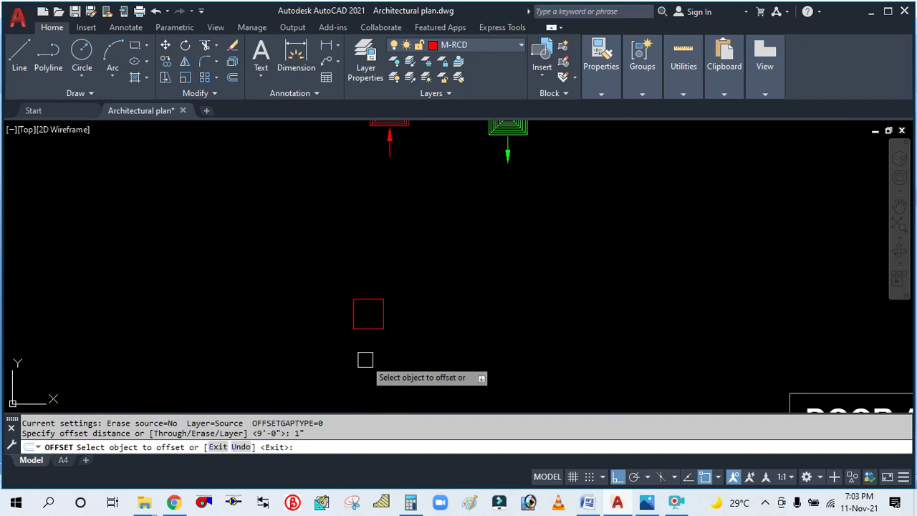
left_click(367, 301)
scroll(365, 321, "up", 2)
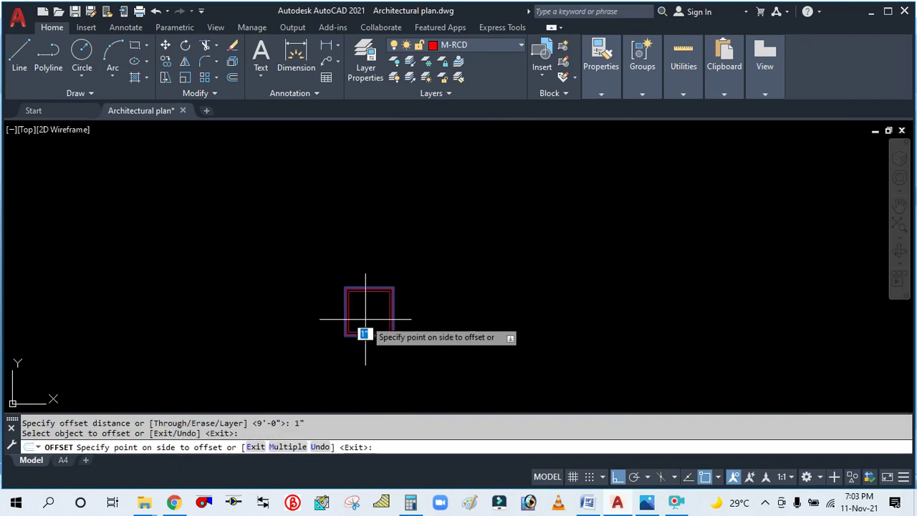
type("M")
key("Return")
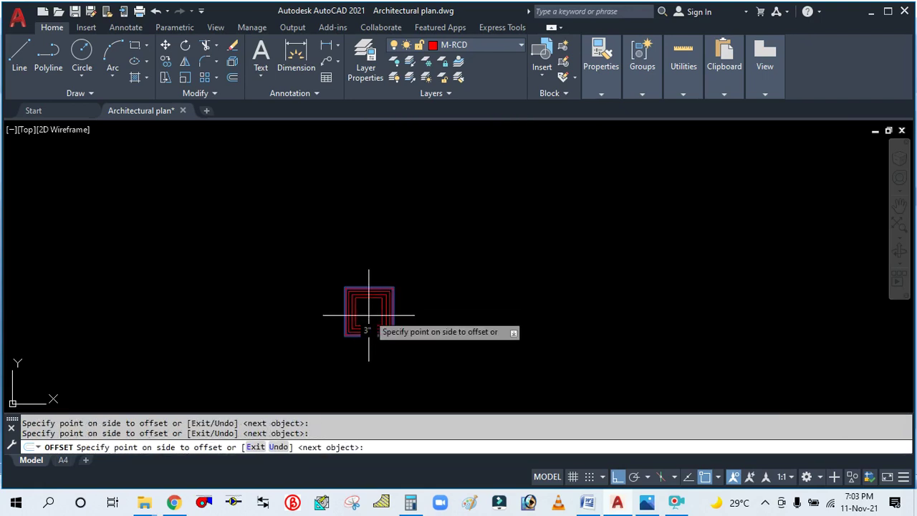
scroll(364, 315, "up", 5)
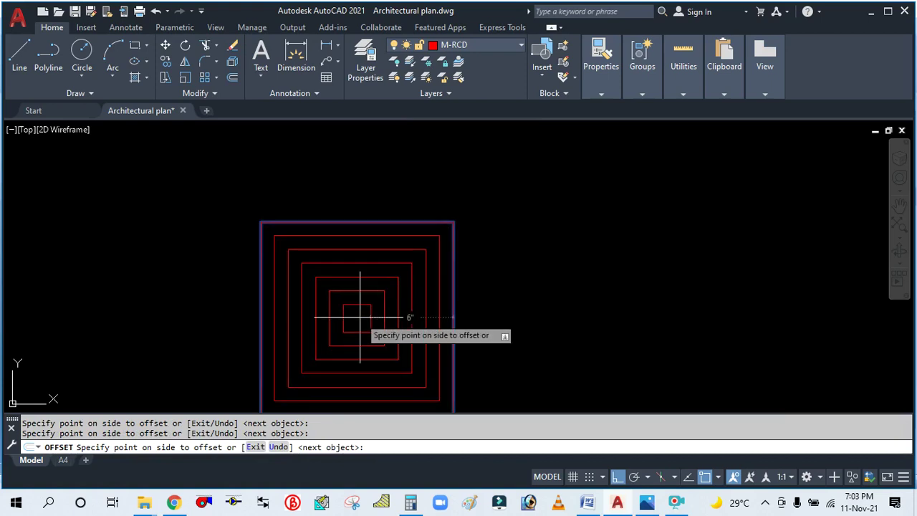
key("Escape")
scroll(372, 314, "down", 6)
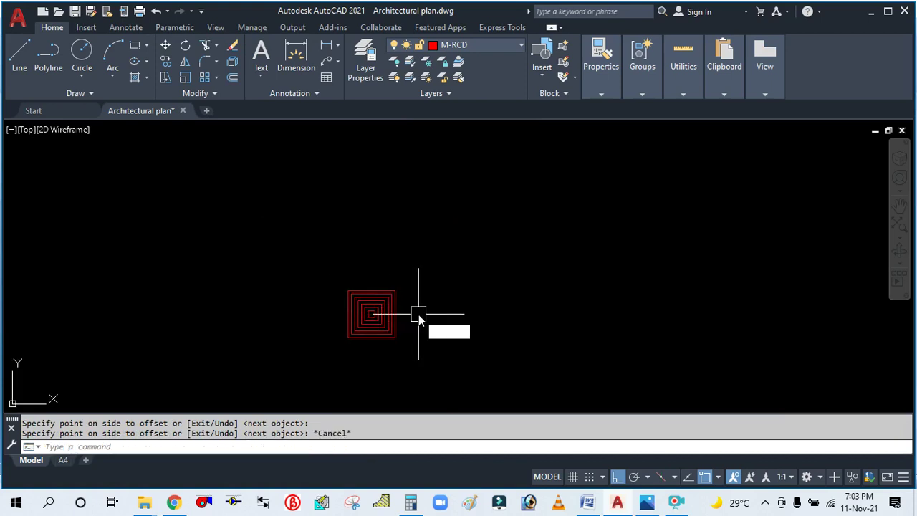
Draw a diagonal line from the outer square's lower-left to upper-right corner.
type("L")
key("Return")
scroll(359, 329, "up", 5)
left_click(329, 349)
left_click(450, 230)
key("Return")
Start a leader with its arrow tip at the squares' centre.
type("LE")
key("Return")
left_click(389, 289)
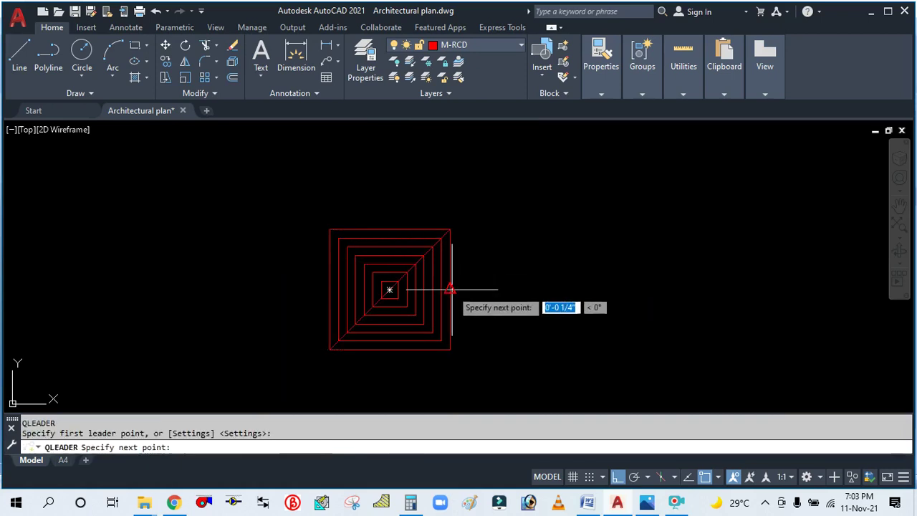
Finish the leader arrow to the right of the square and move it 1" right.
left_click(554, 294)
key("Escape")
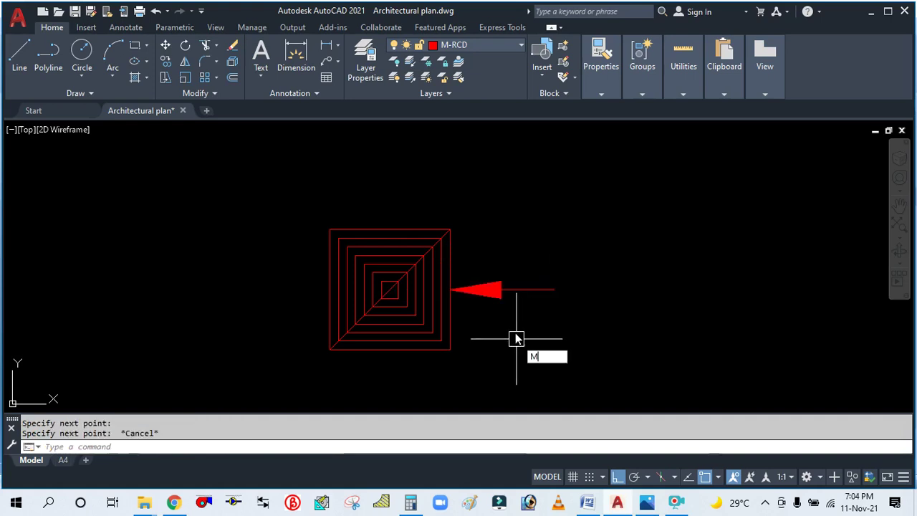
key("Return")
left_click(511, 291)
key("Return")
left_click(505, 316)
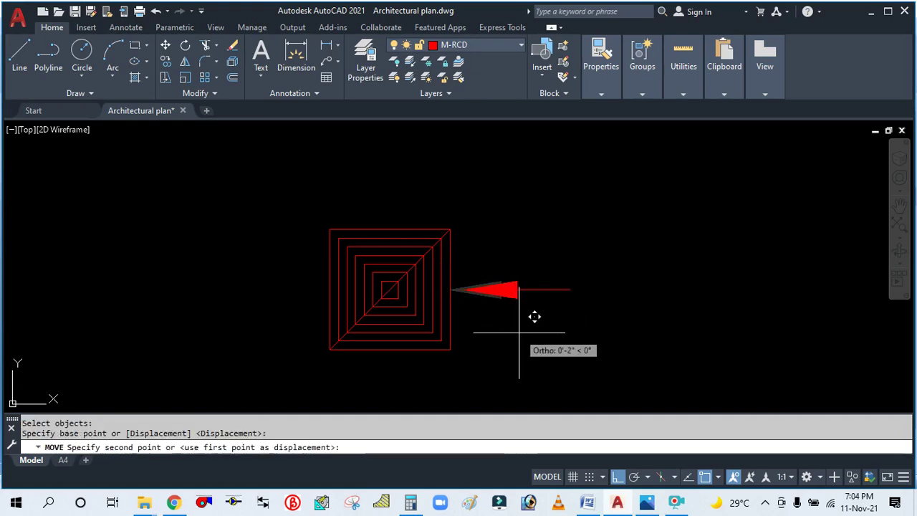
type("1")
key("Return")
key("Escape")
Polar-array the arrow into 4 items around the squares' centre.
type("AR")
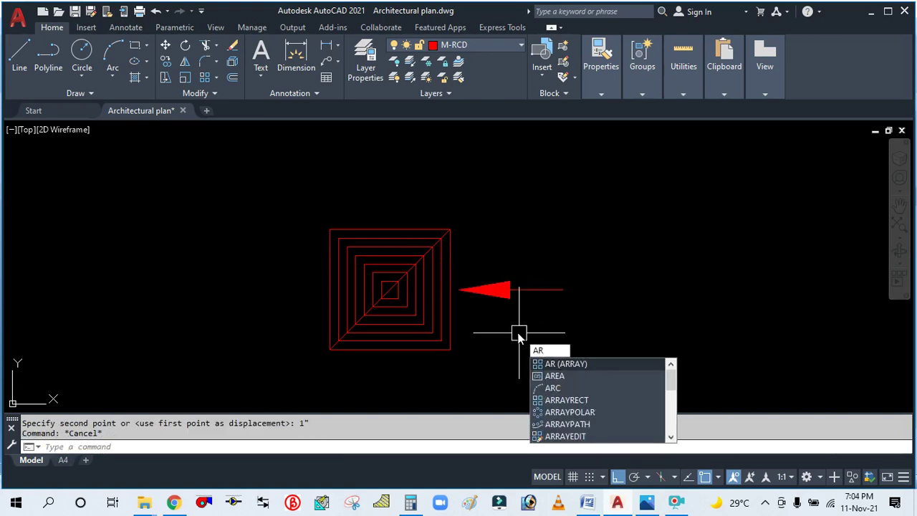
key("Return")
left_click(527, 293)
key("Return")
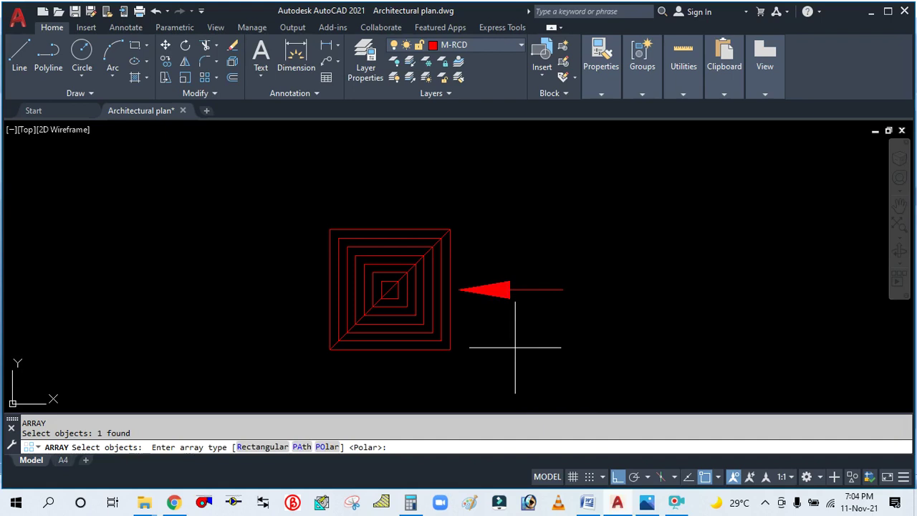
key("Return")
left_click(389, 289)
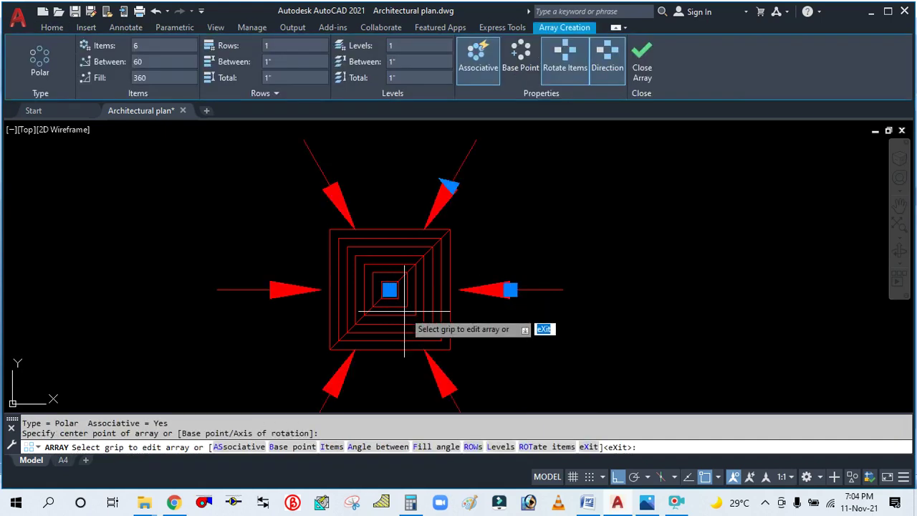
type("I")
key("Return")
type("4")
key("Return")
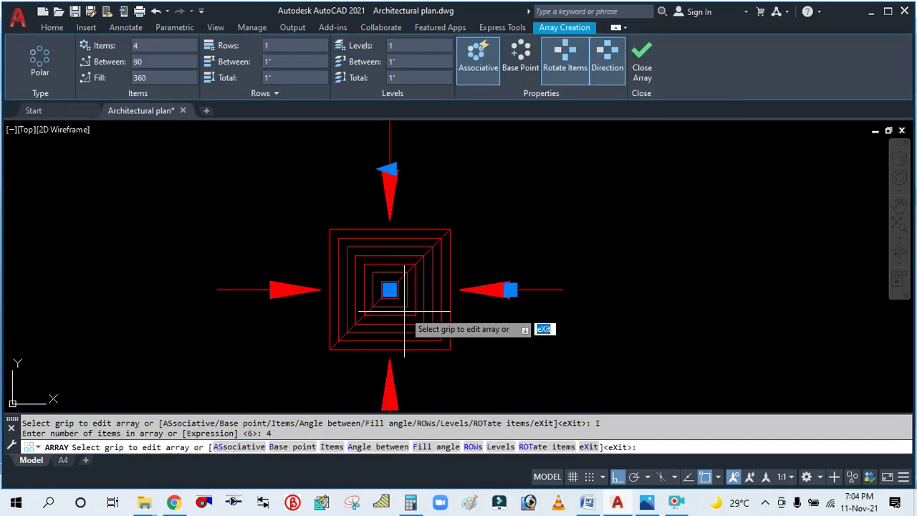
key("Escape")
Copy the whole symbol with its centre as base point and paste it as a block.
scroll(405, 304, "down", 3)
left_click(466, 358)
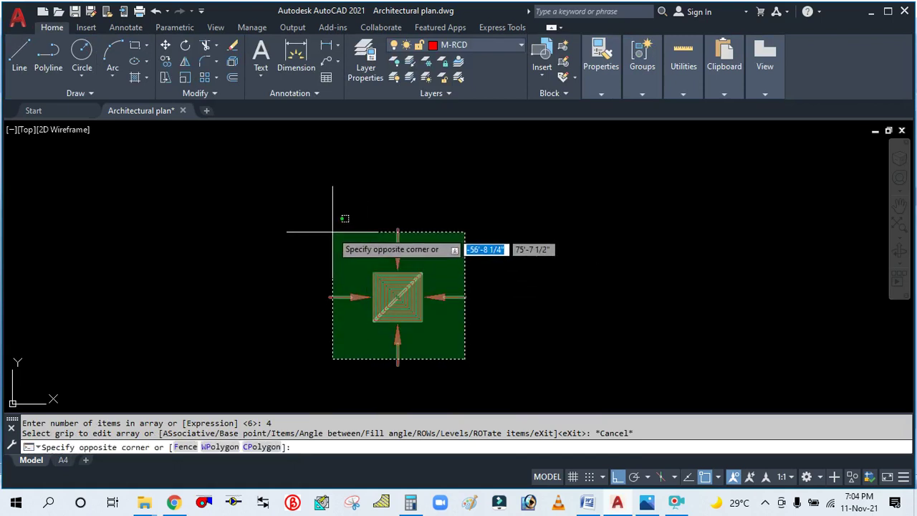
left_click(334, 215)
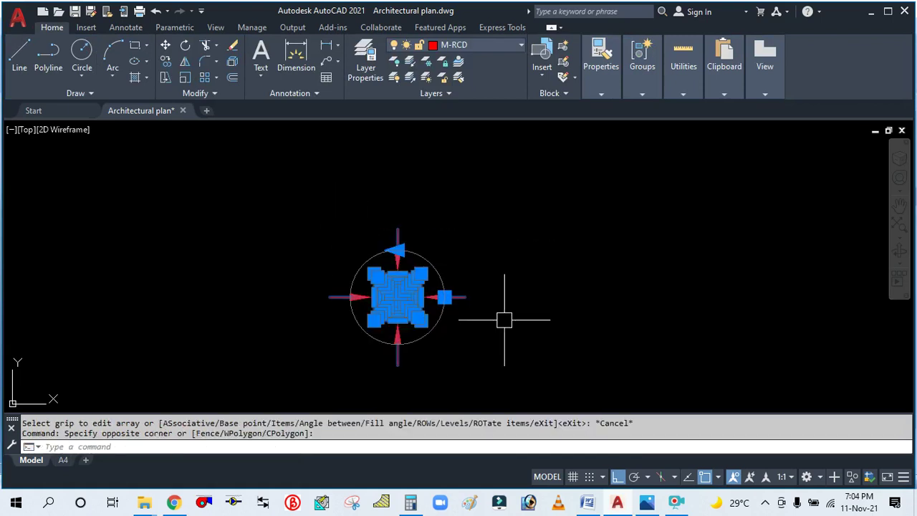
key("ctrl+shift+c")
mouse_move(394, 294)
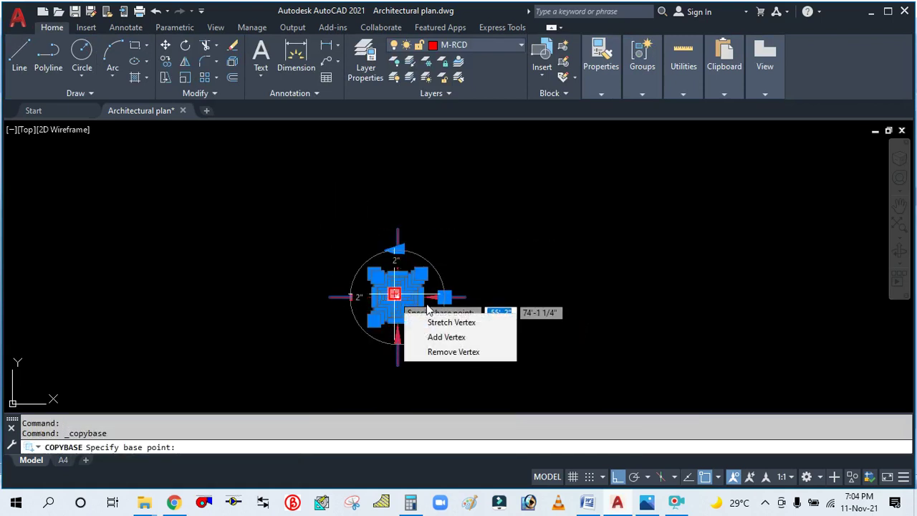
scroll(396, 289, "up", 3)
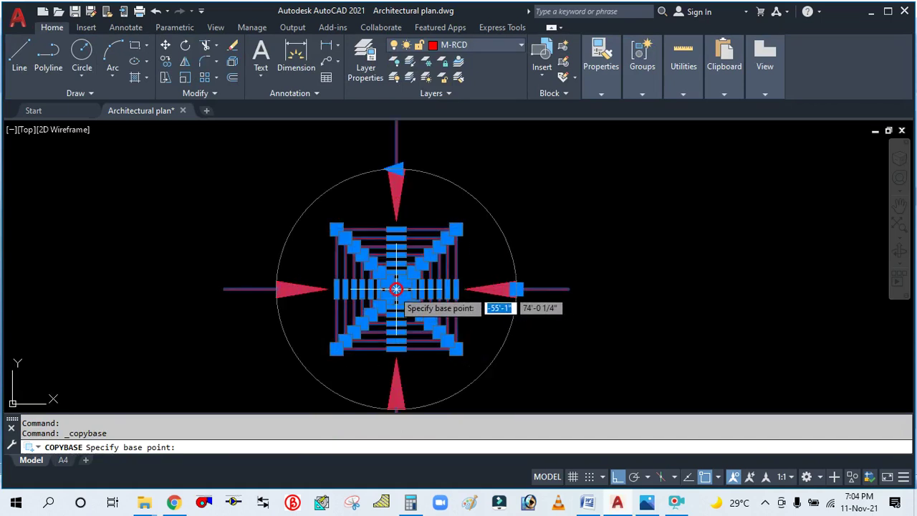
left_click(397, 290)
key("ctrl+shift+v")
scroll(555, 362, "down", 5)
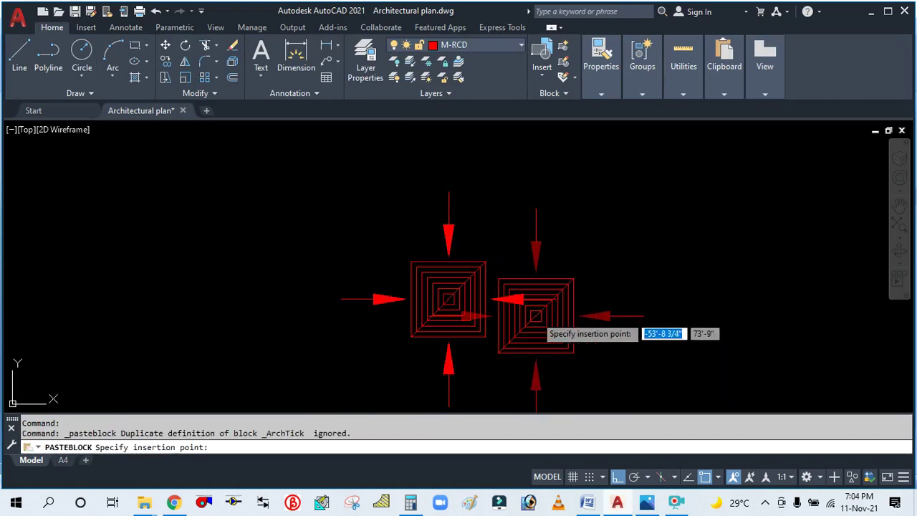
left_click(537, 227)
Erase the loose original copy of the symbol below the block.
left_click(542, 358)
left_click(459, 337)
type("E")
key("Return")
Reposition the red diffuser block with several successive moves.
scroll(532, 286, "down", 4)
scroll(528, 342, "up", 2)
type("m")
key("Return")
left_click(489, 311)
key("Return")
left_click(532, 341)
key("Return")
left_click(486, 311)
key("Return")
left_click(556, 324)
left_click(534, 349)
key("Return")
left_click(473, 331)
key("Return")
left_click(512, 373)
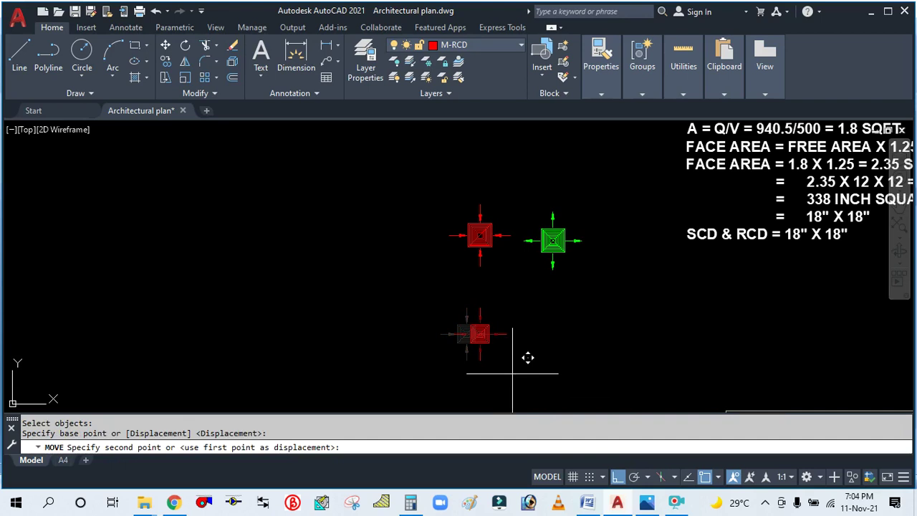
Copy the MASTER BEDROOM-1 label to beside the red symbol.
key("Escape")
scroll(559, 329, "down", 4)
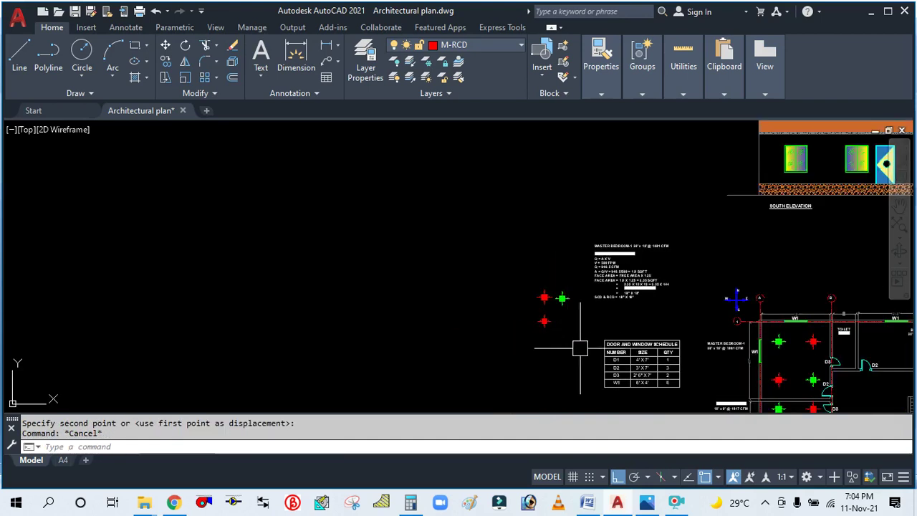
scroll(585, 348, "up", 2)
type("CO")
key("Return")
left_click(796, 347)
key("Return")
left_click(801, 364)
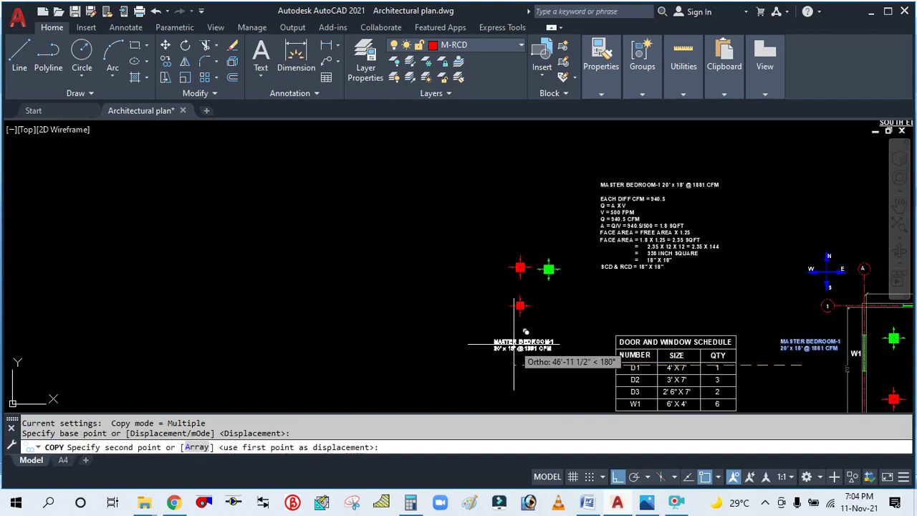
left_click(528, 365)
key("Escape")
Replace the copied label's text with RCD 14" X 14".
scroll(528, 358, "up", 4)
left_click(545, 283)
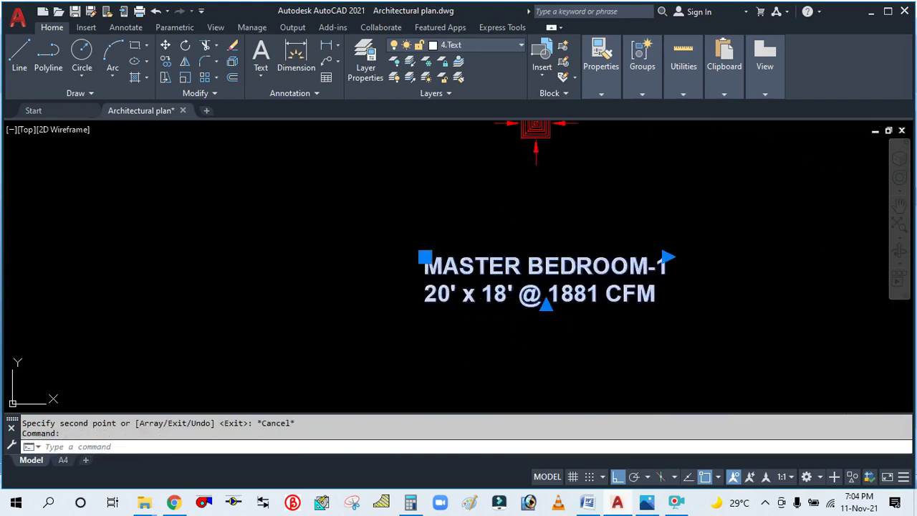
double_click(623, 313)
left_click_drag(666, 294, 405, 262)
type("RCD")
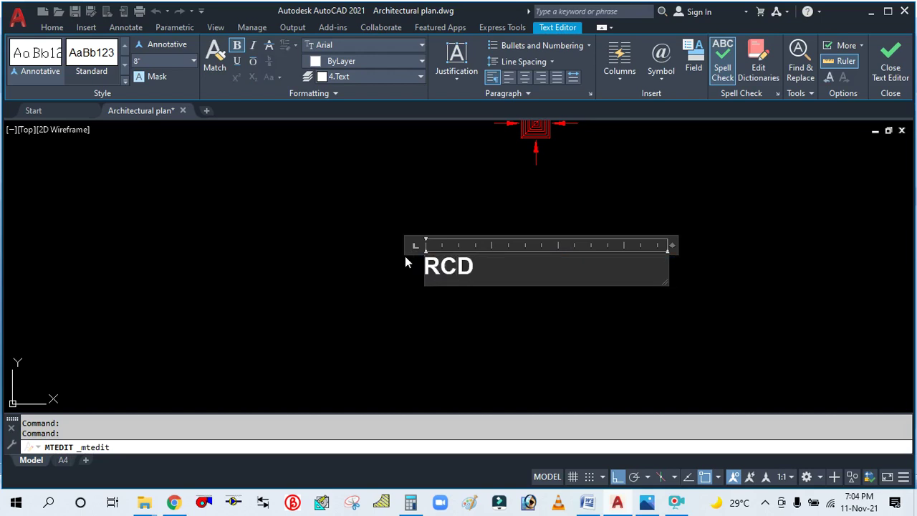
type(" 14\" X ")
type("16")
key("BackSpace")
type("4")
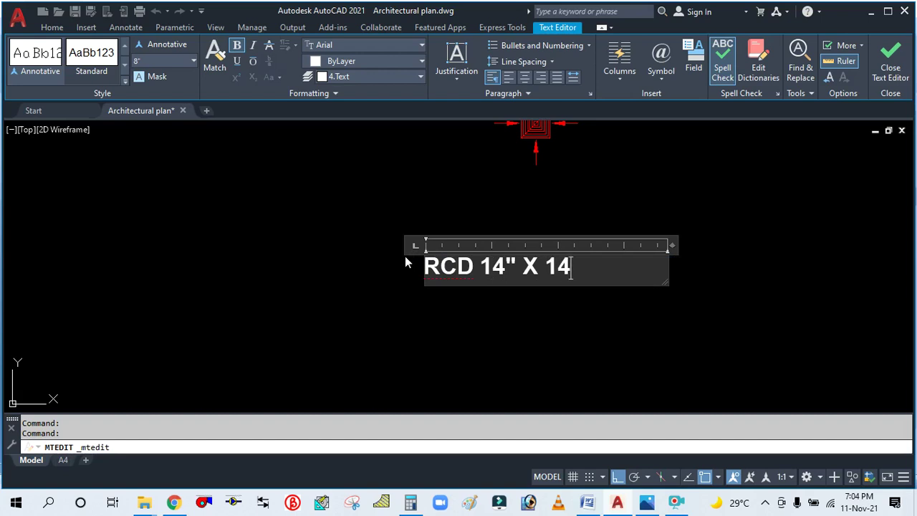
left_click(669, 248)
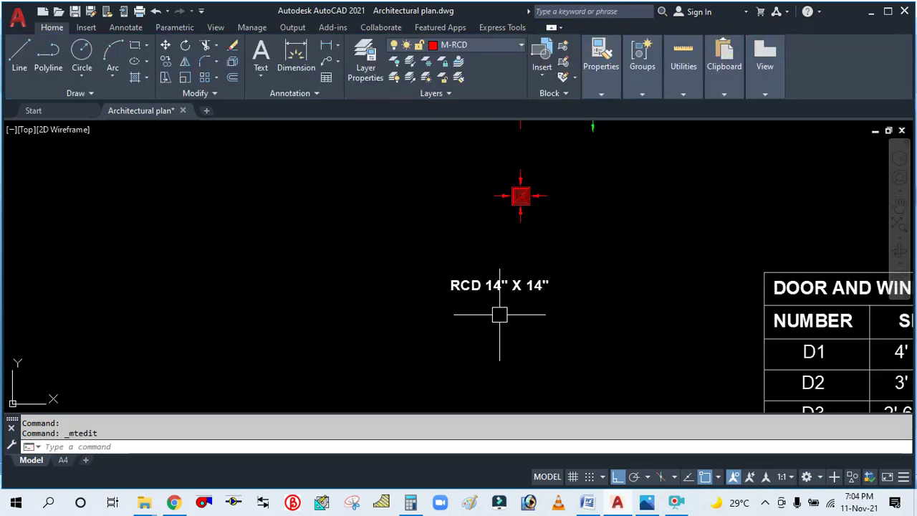
Move the RCD label so it sits centred under the symbol.
type("m")
key("Return")
left_click(506, 286)
key("Return")
left_click(510, 327)
left_click(510, 283)
key("Return")
left_click(484, 245)
key("Return")
left_click(482, 288)
left_click(526, 266)
key("Escape")
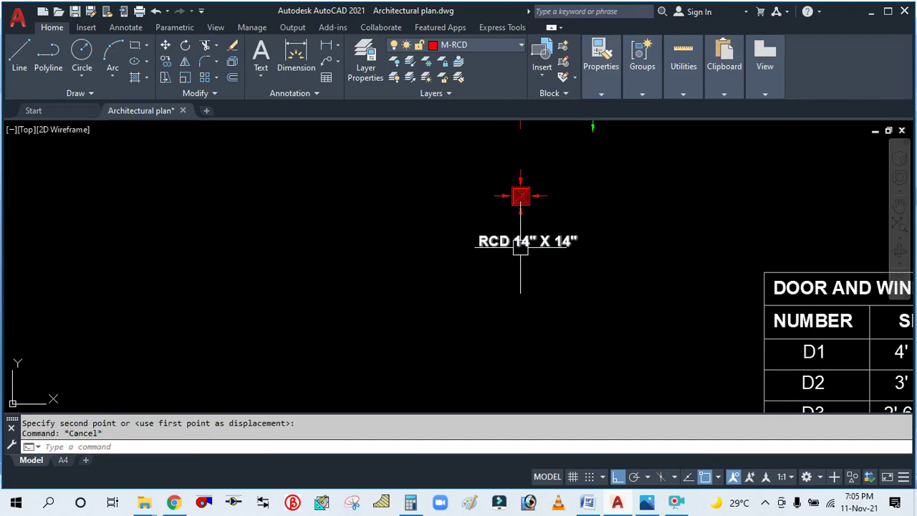
Put the size on a second line and narrow the label's text box.
left_click(521, 242)
double_click(510, 243)
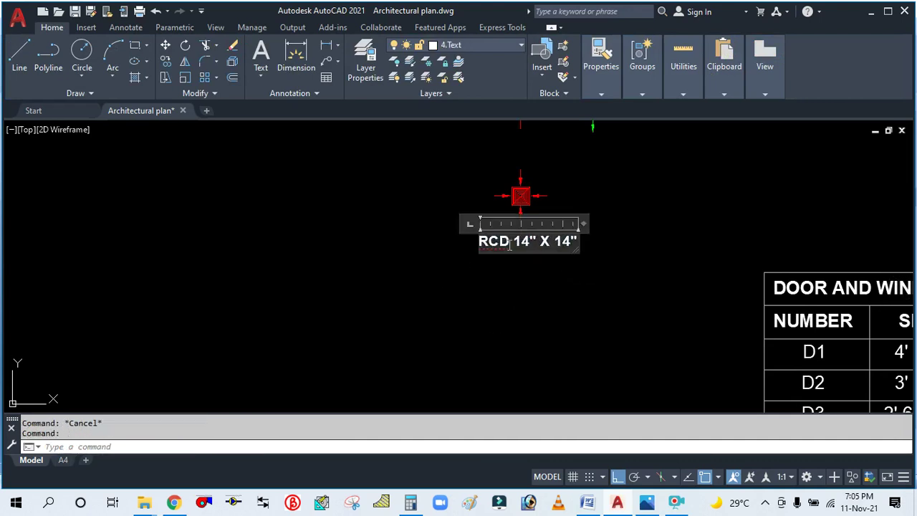
key("Return")
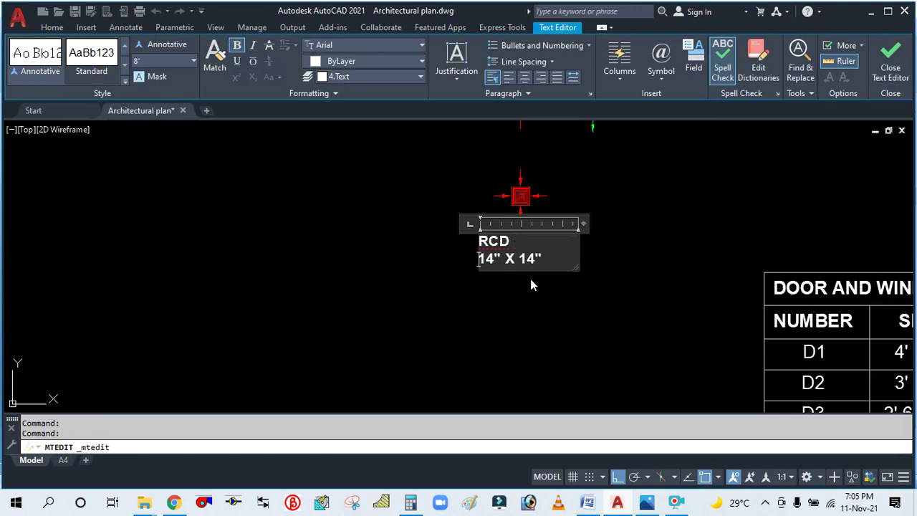
left_click_drag(582, 224, 548, 224)
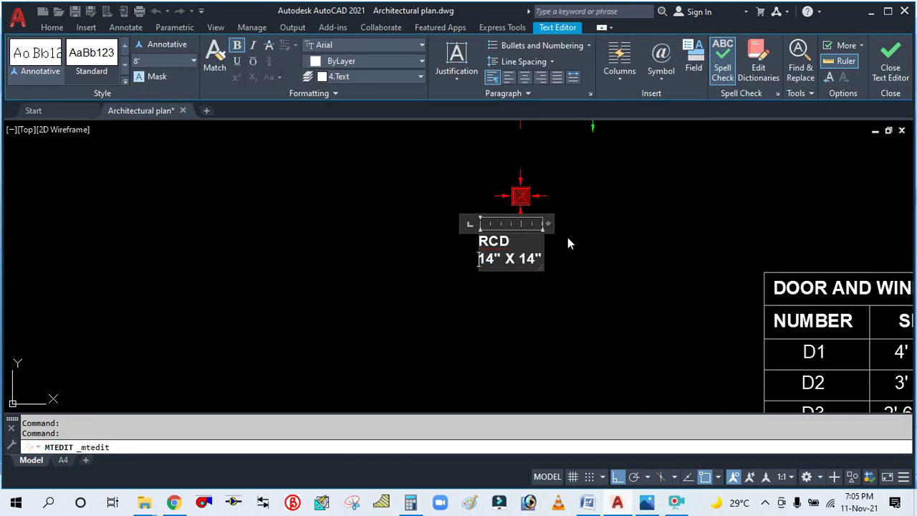
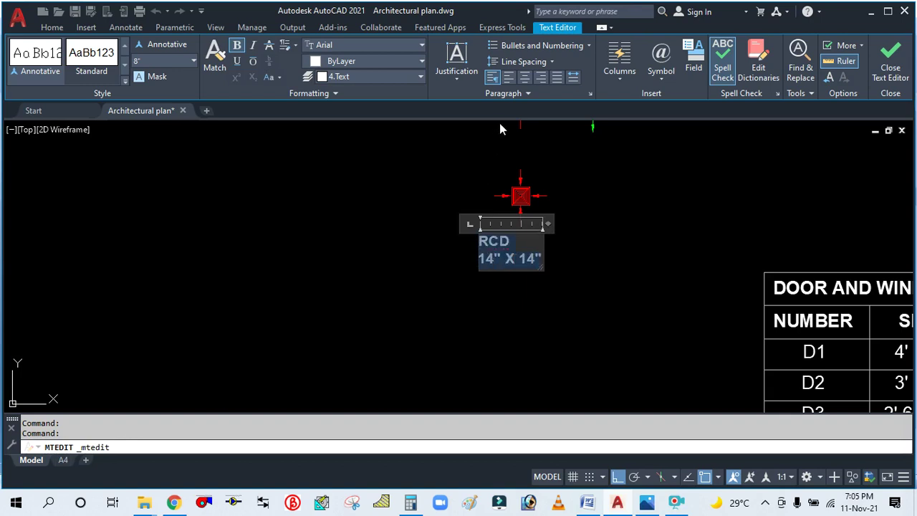
Center-justify the RCD 14" X 14" label text and close the Text Editor.
left_click(525, 77)
left_click(544, 225)
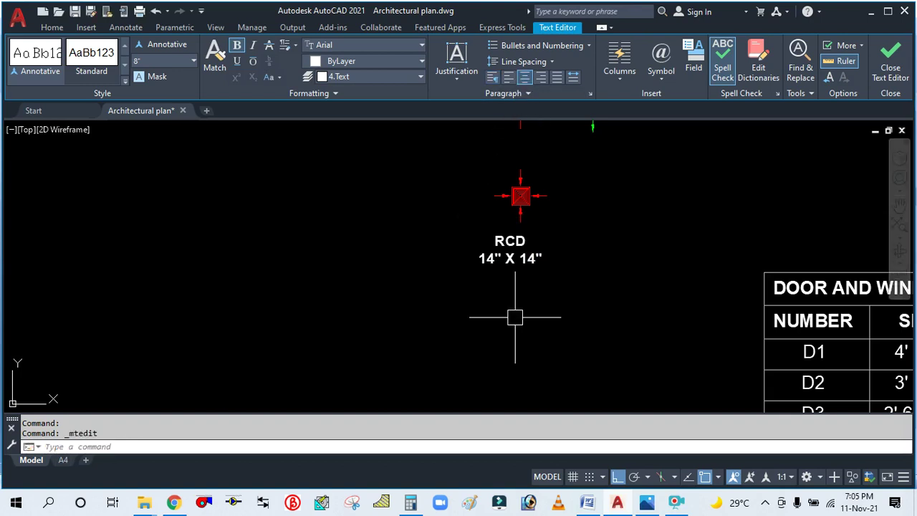
scroll(516, 316, "down", 2)
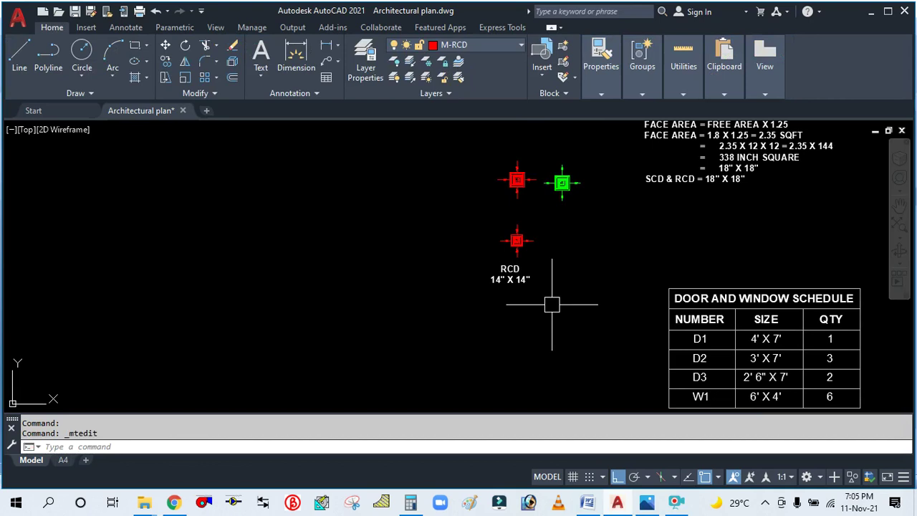
Move the RCD label to the left of the lower red diffuser.
key("Return")
left_click(501, 281)
key("Escape")
type("m")
key("Return")
left_click(510, 278)
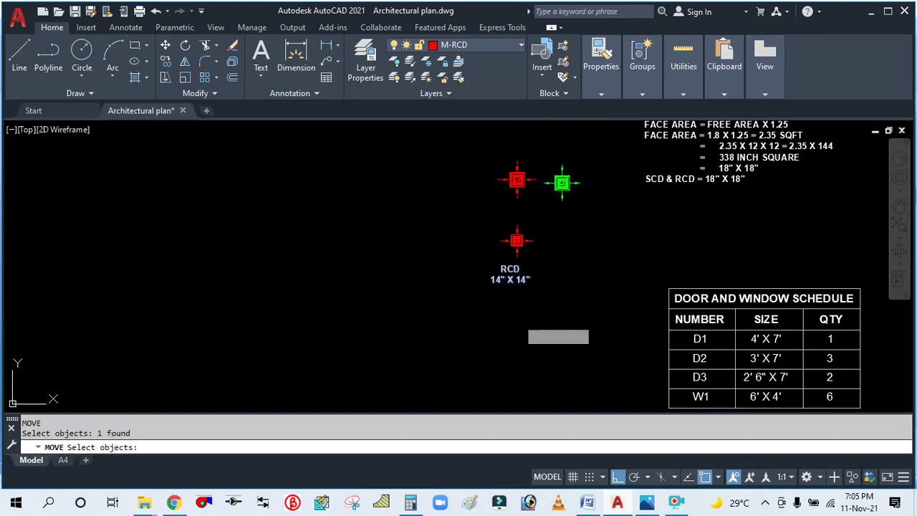
key("Return")
left_click(532, 301)
left_click(473, 308)
Move the RCD label up to sit level with the diffuser.
key("Return")
left_click(450, 283)
key("Return")
left_click(441, 318)
left_click(432, 284)
Copy the RCD label beside the upper red diffuser and select the copy.
type("co")
key("Return")
left_click(467, 241)
key("Return")
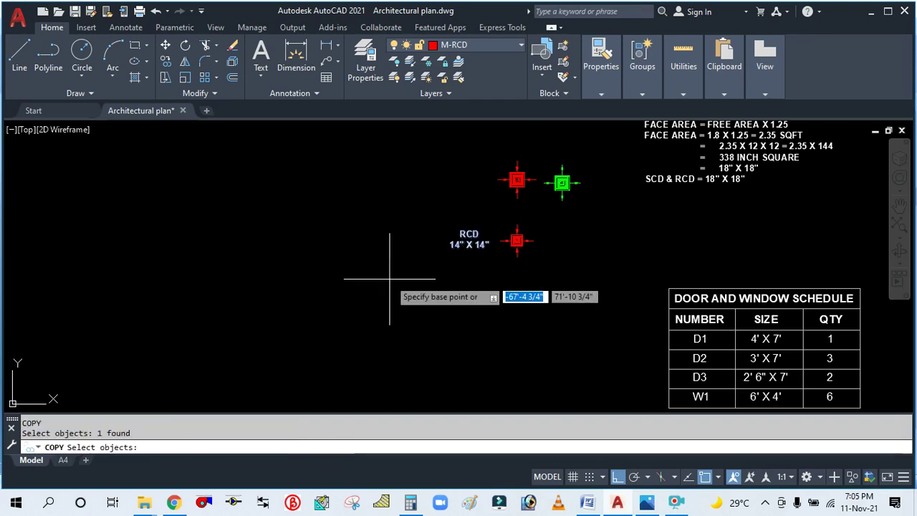
left_click(391, 287)
left_click(389, 207)
key("Escape")
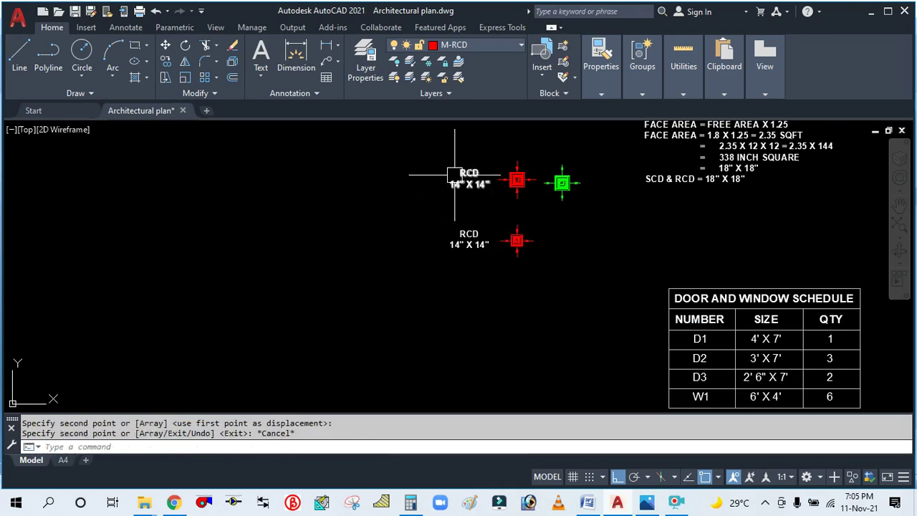
scroll(455, 179, "up", 3)
left_click(428, 202)
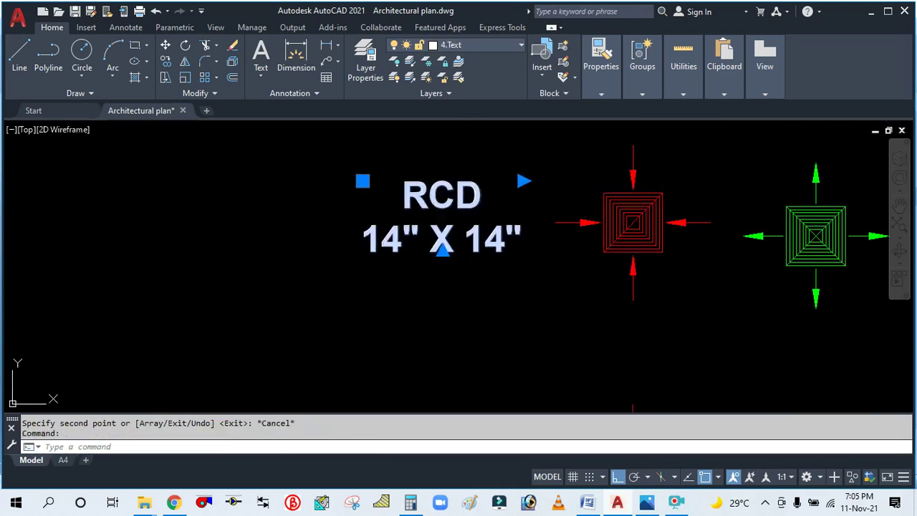
Add 'SCD &' on its own line before RCD in the copied label.
double_click(392, 197)
type("SCD")
key("Return")
key("Left")
type("&")
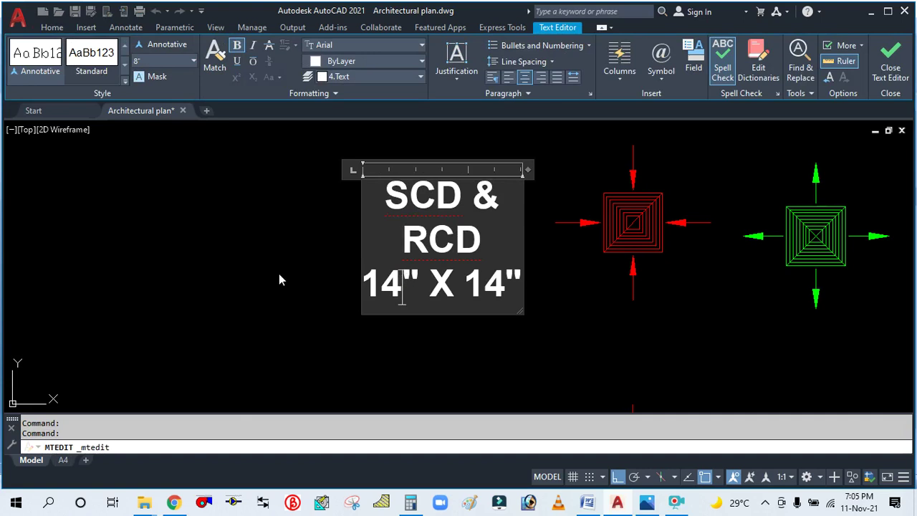
Change both 14 values to 18 and widen the label box to two lines.
key("BackSpace")
type("8")
key("Right")
key("Right")
key("Right")
key("Right")
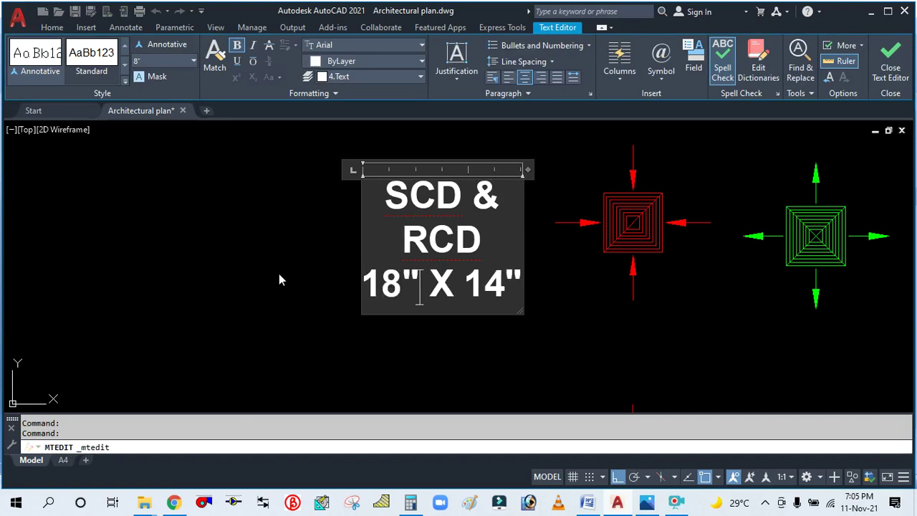
key("BackSpace")
type("8")
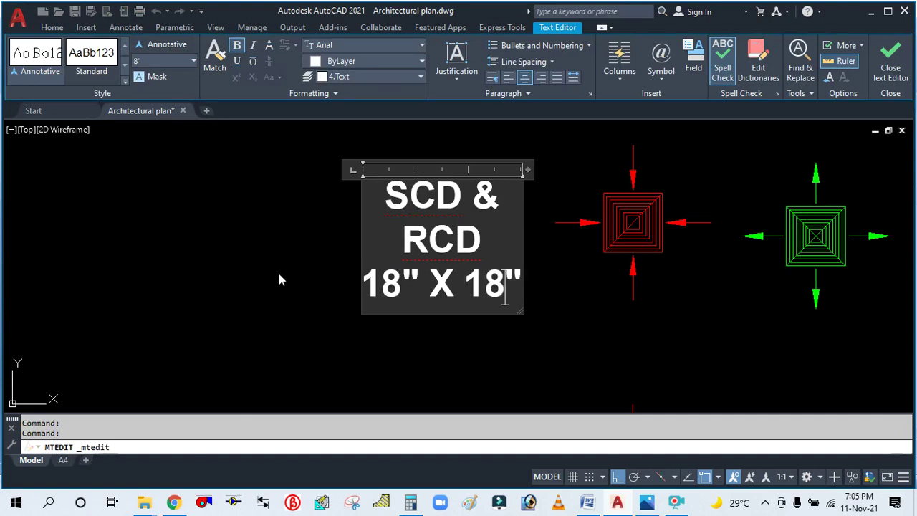
left_click_drag(525, 171, 571, 172)
left_click(486, 305)
scroll(391, 286, "down", 4)
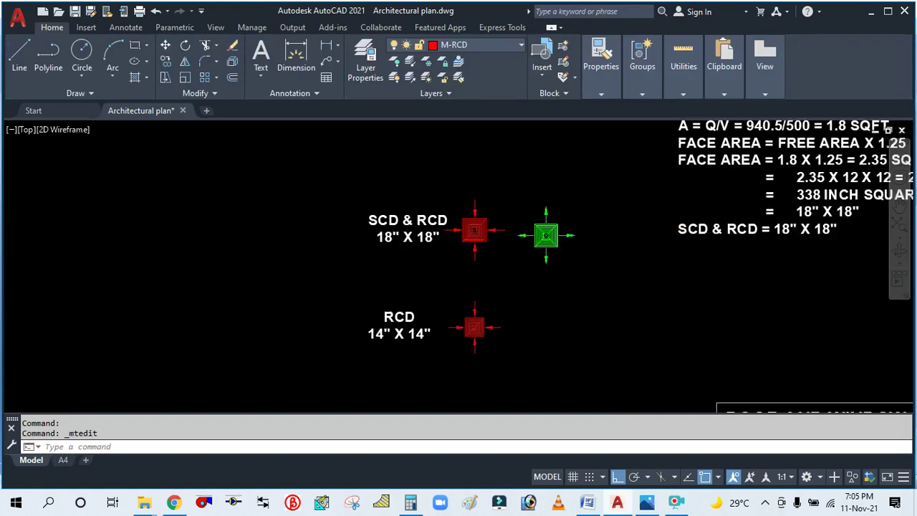
Edit the lower label to read 'SCD & RCD 14" X 14"' on two lines.
scroll(387, 293, "up", 1)
scroll(387, 292, "up", 2)
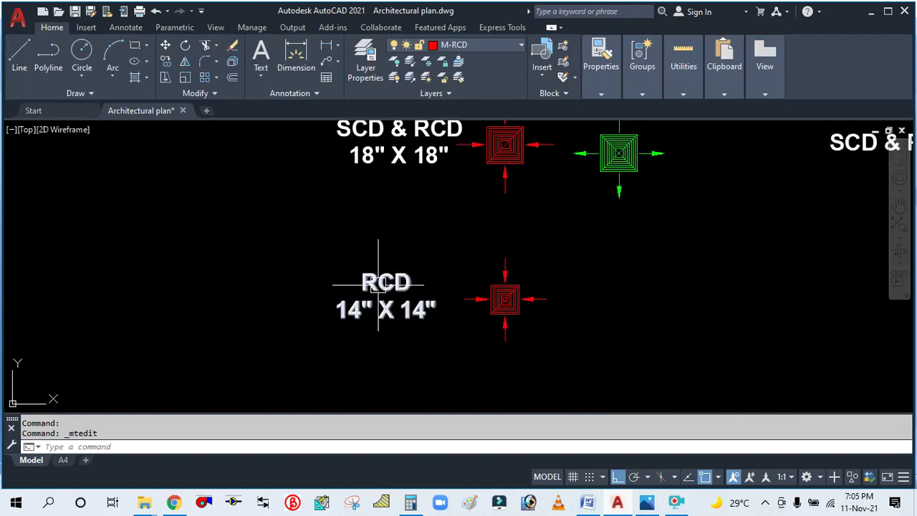
left_click(378, 286)
double_click(360, 283)
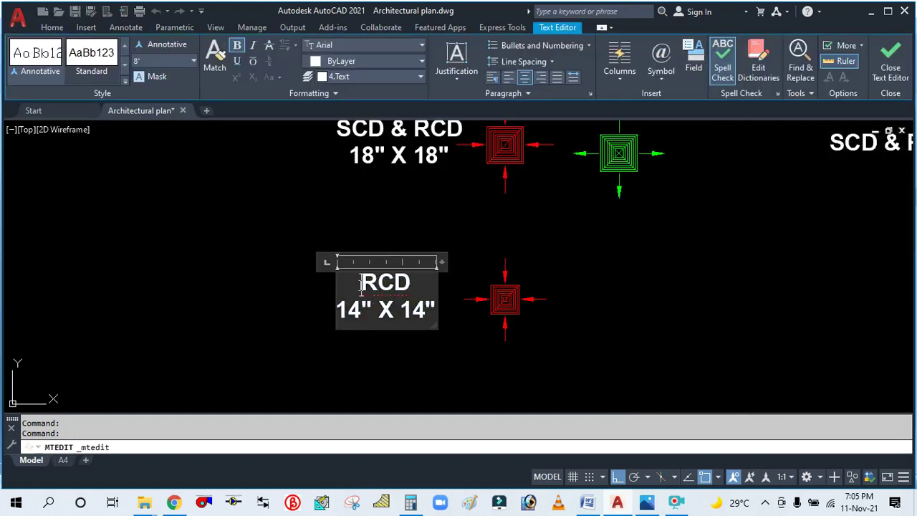
type("SC")
key("BackSpace")
type("CD")
key("Return")
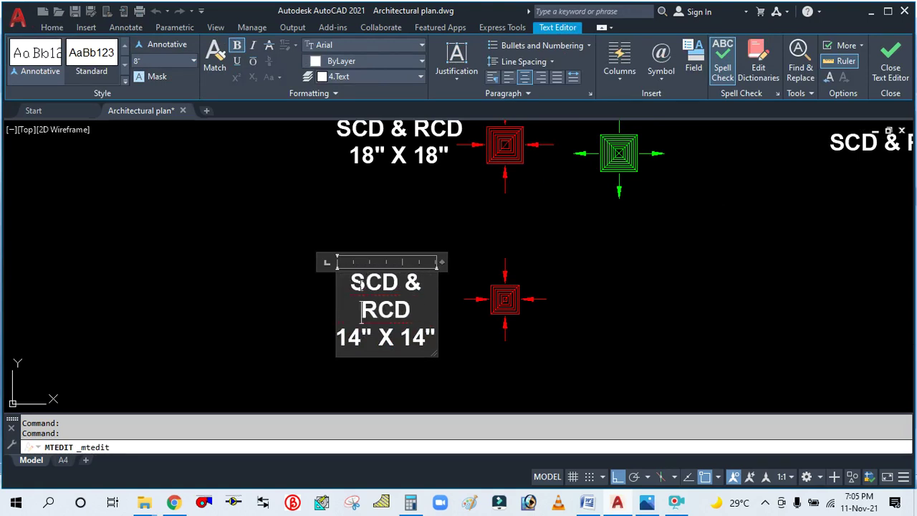
left_click_drag(440, 264, 483, 263)
left_click(532, 260)
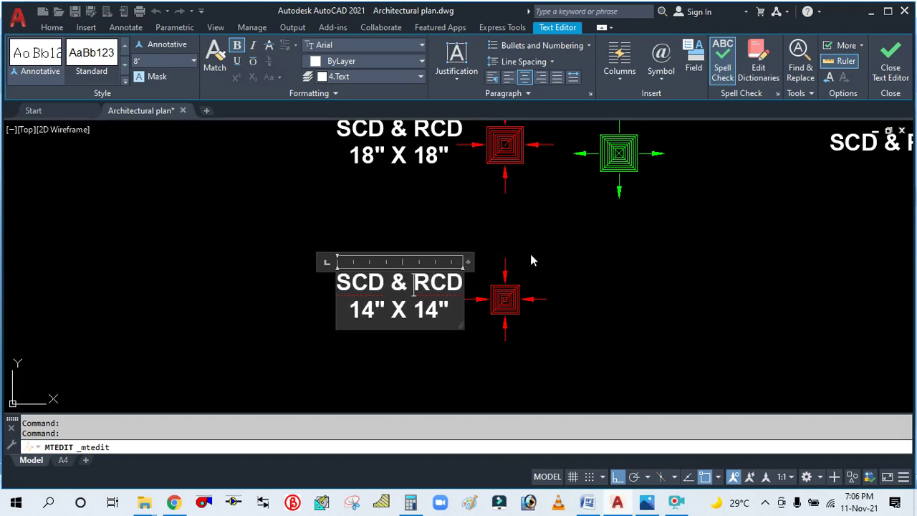
Begin copying the lower red 14" diffuser with COPY.
scroll(405, 362, "down", 4)
scroll(410, 349, "up", 2)
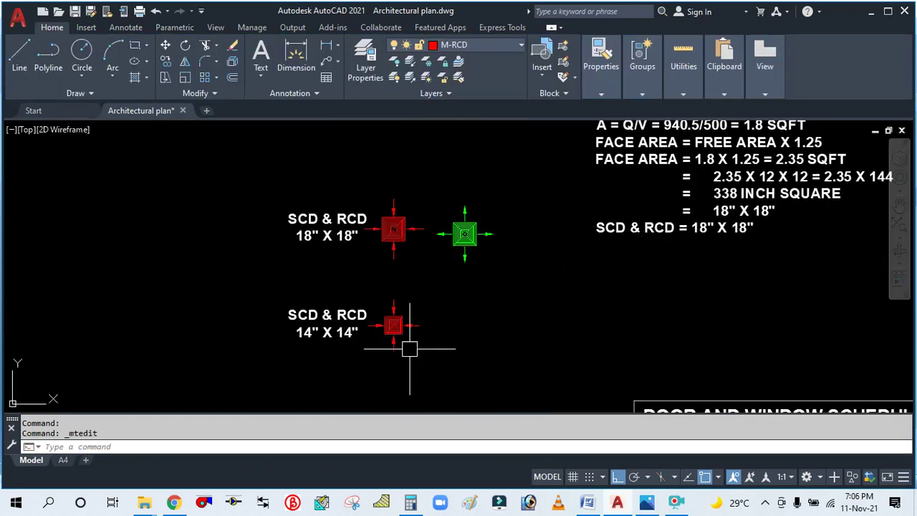
type("co")
key("Return")
left_click(395, 319)
Place a copy of the 14" diffuser to the right of the original.
key("Return")
left_click(428, 370)
left_click(508, 368)
key("Escape")
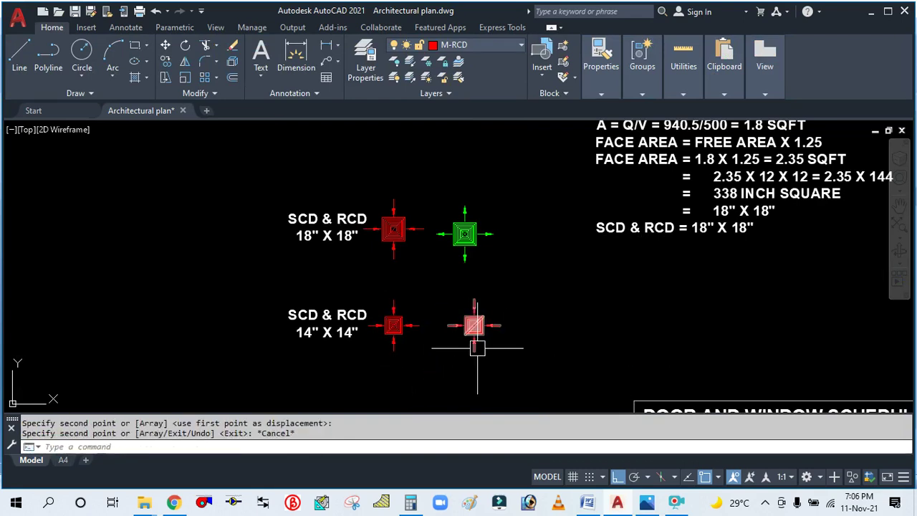
key("Escape")
Explode the copied diffuser and erase its arrow array.
left_click(474, 326)
type("X")
key("Return")
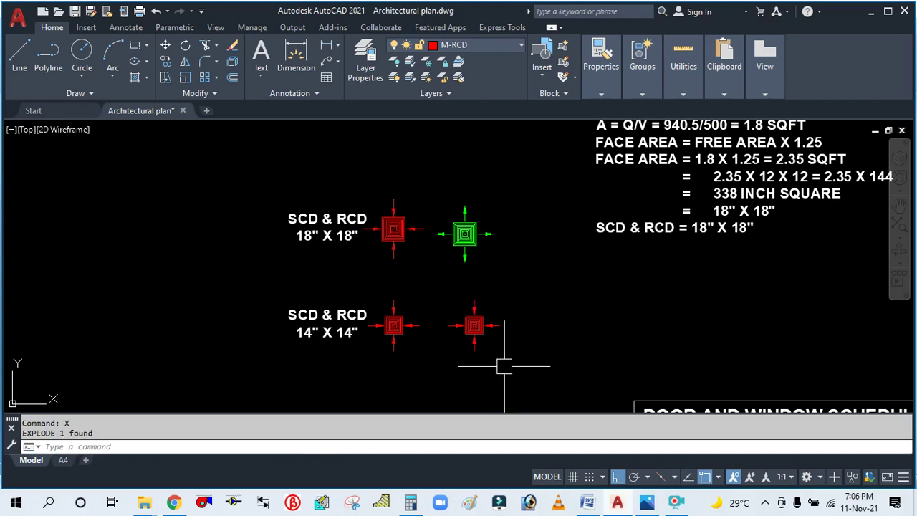
scroll(475, 325, "up", 4)
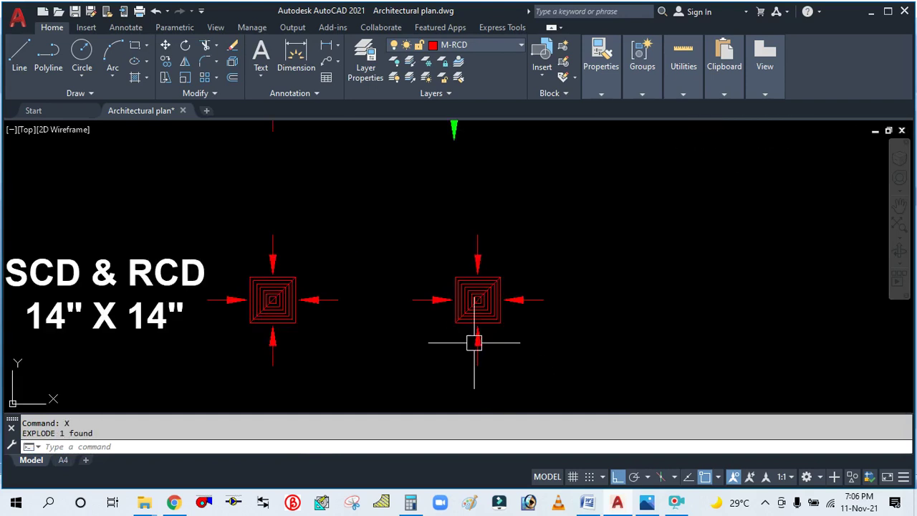
left_click(506, 299)
key("Escape")
left_click(477, 304)
key("Escape")
left_click(512, 298)
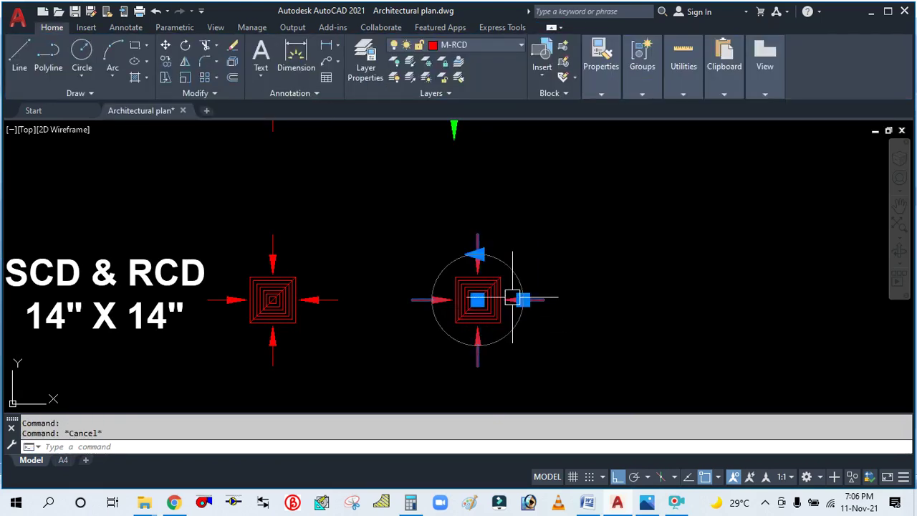
key("Return")
Move the copied square onto the green M-SCD layer.
left_click(506, 342)
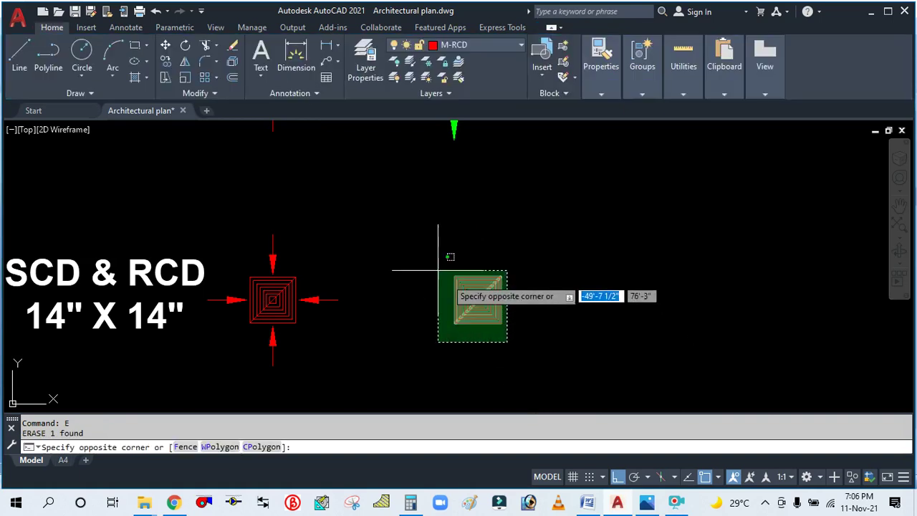
left_click(430, 262)
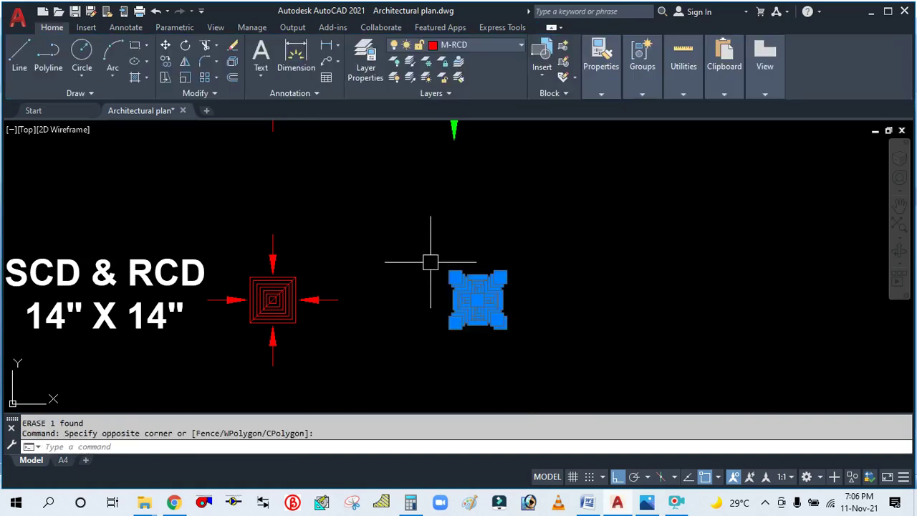
left_click(483, 45)
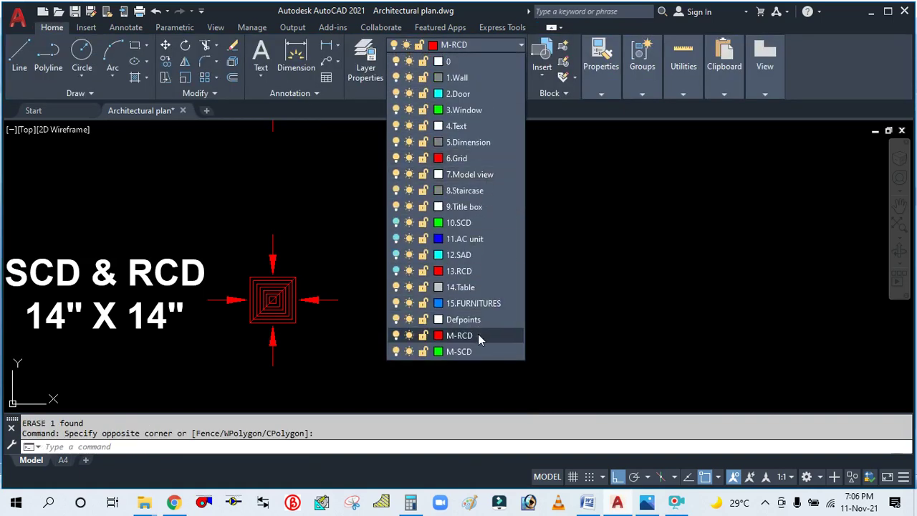
left_click(459, 351)
key("Escape")
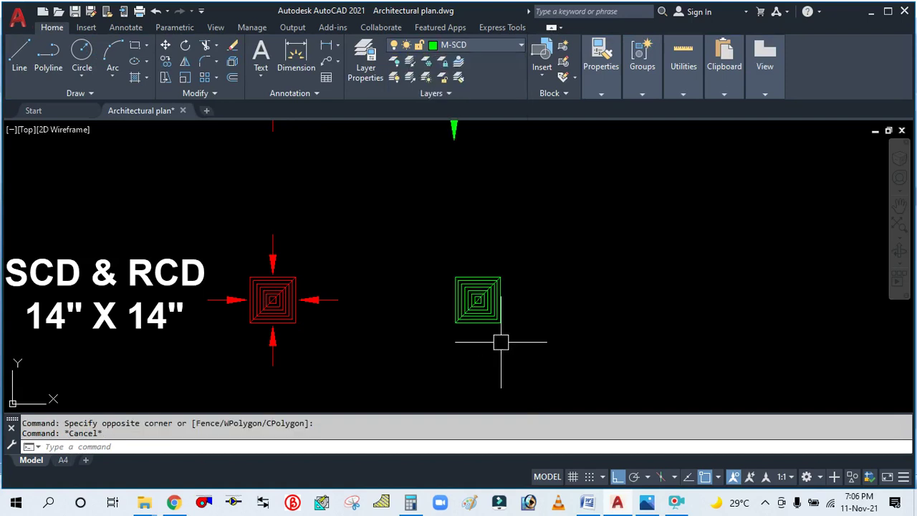
scroll(500, 337, "up", 3)
Make the green diffuser's M-SCD layer current.
type("l")
key("Return")
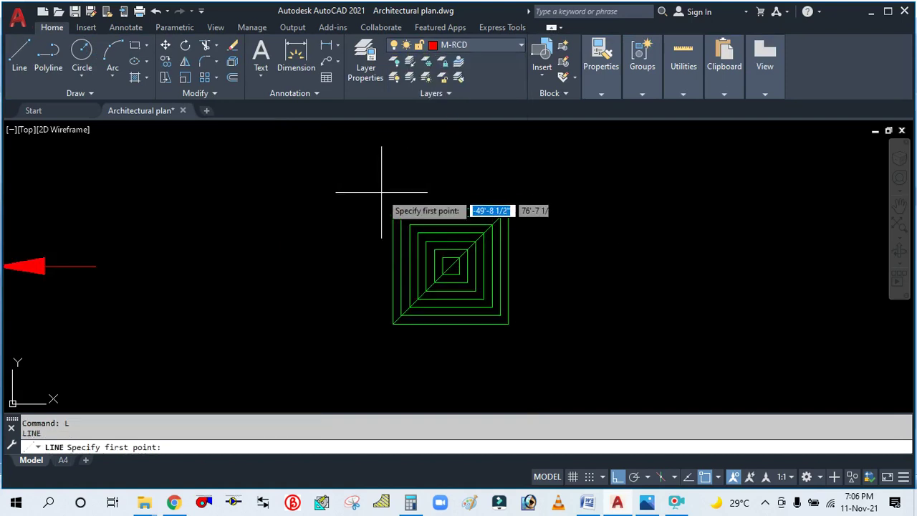
left_click(392, 208)
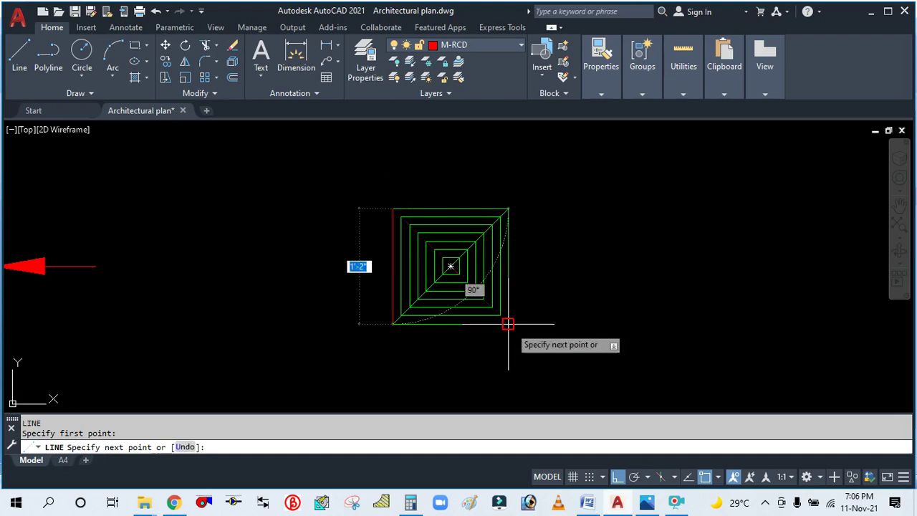
key("Escape")
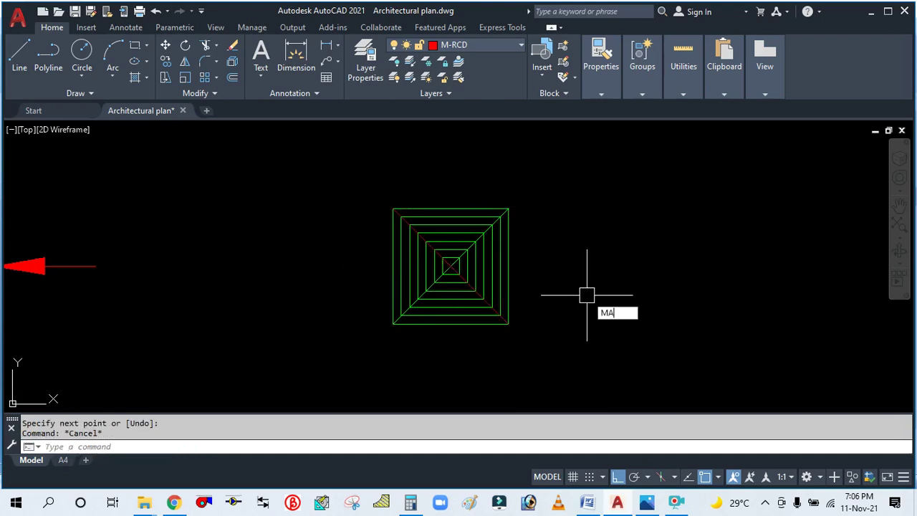
type("ma")
key("Return")
left_click(487, 304)
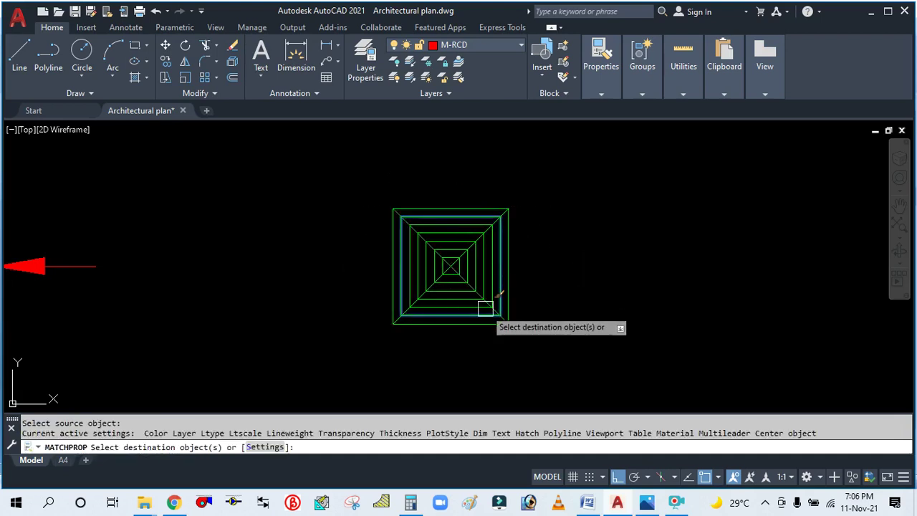
scroll(493, 312, "up", 5)
key("Escape")
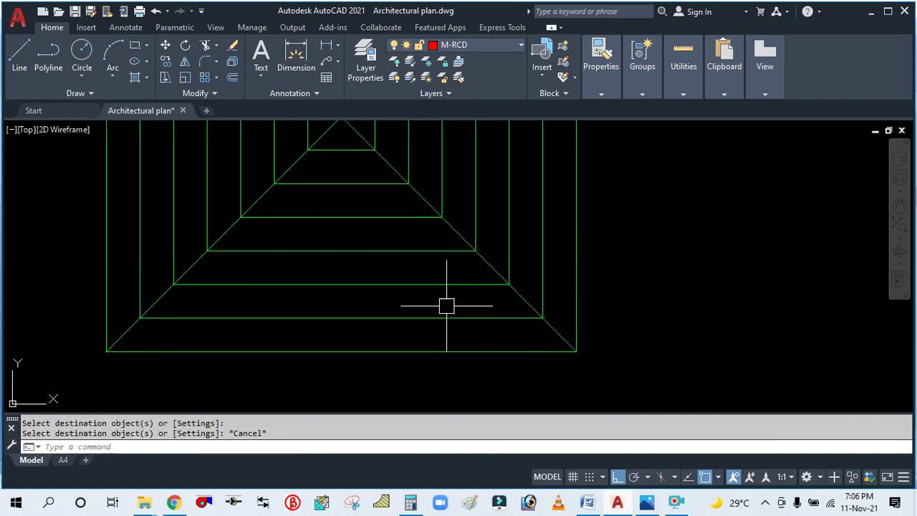
scroll(503, 248, "down", 5)
left_click(475, 242)
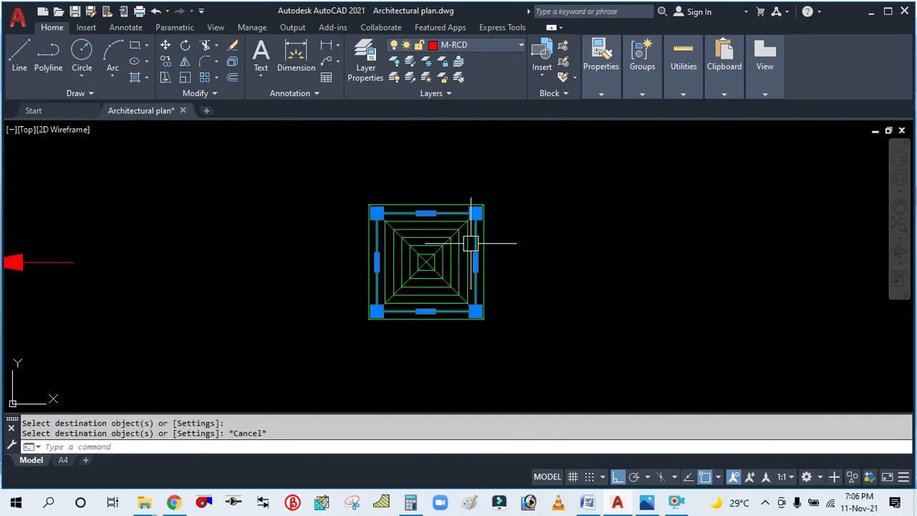
left_click(463, 65)
Draw a text-less leader arrow from the square's right edge outward.
type("LE")
key("Return")
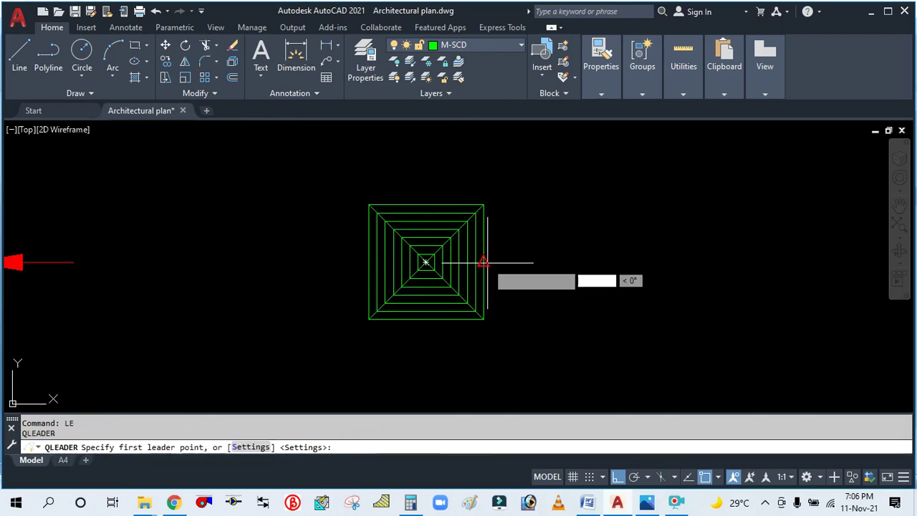
left_click(483, 263)
left_click(584, 262)
key("Return")
key("Escape")
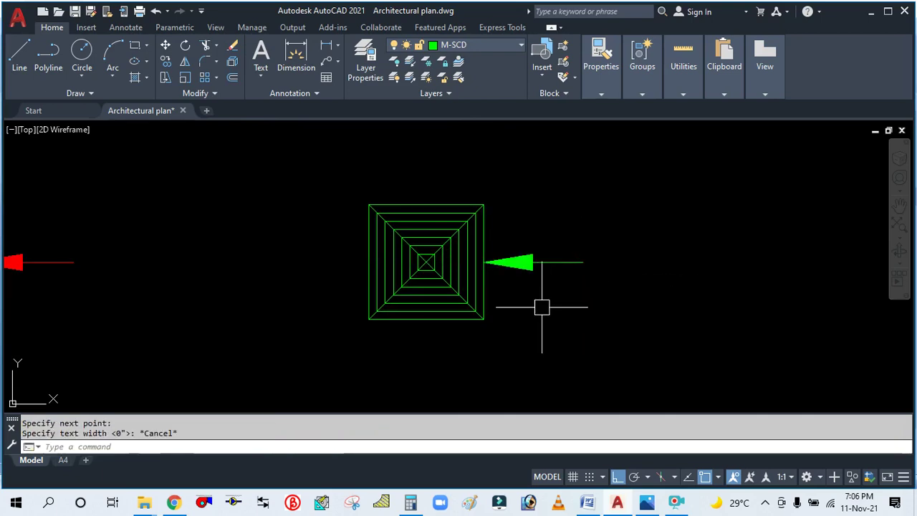
Mirror the arrow about a vertical line through its tip, erasing the original.
key("Return")
left_click(542, 263)
key("Return")
left_click(544, 262)
left_click(545, 319)
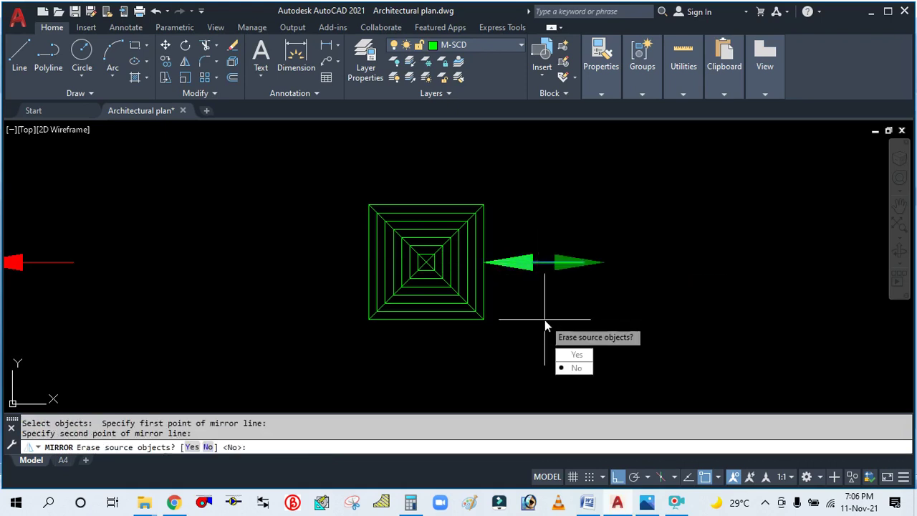
type("y")
key("Return")
key("Escape")
Start an array of the green arrow with AR.
type("Ar")
key("Return")
left_click(536, 263)
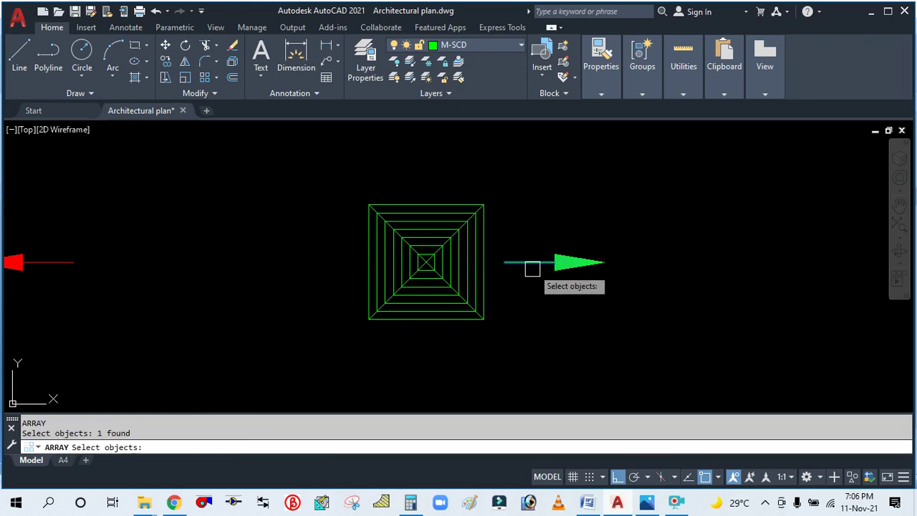
Polar-array the green arrow around the square's centre with 4 items.
key("Return")
key("Return")
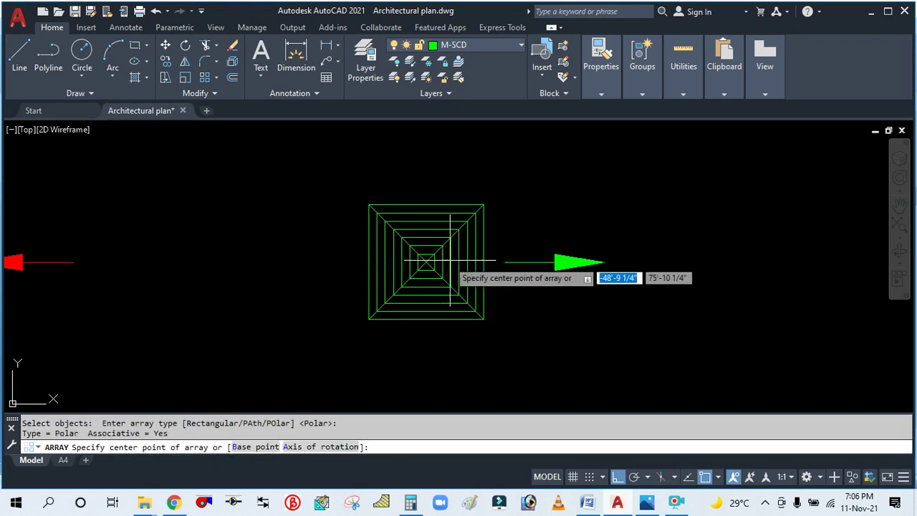
left_click(426, 262)
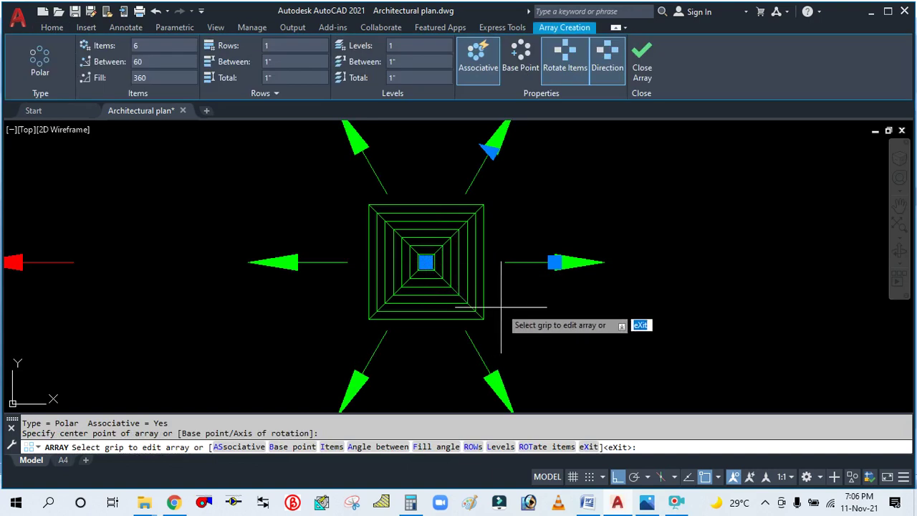
type("I")
key("Return")
type("4")
key("Return")
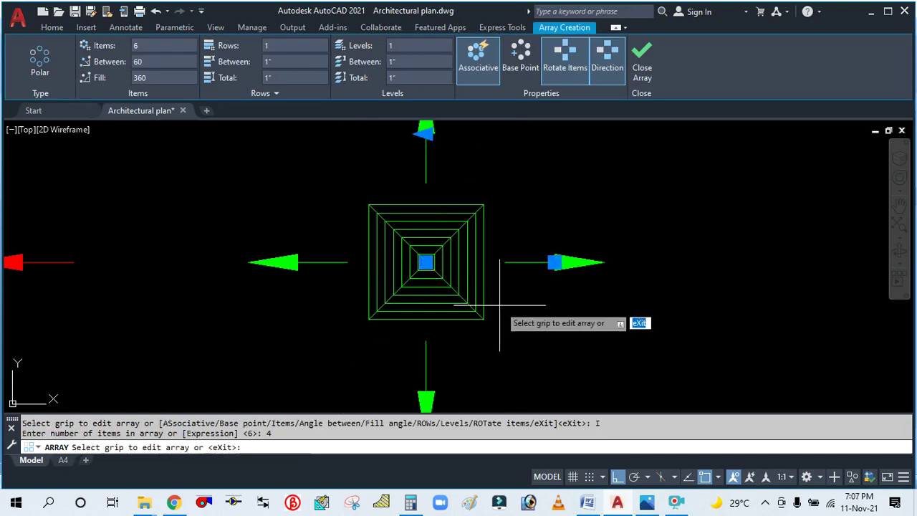
key("Escape")
scroll(459, 289, "down", 5)
left_click(502, 328)
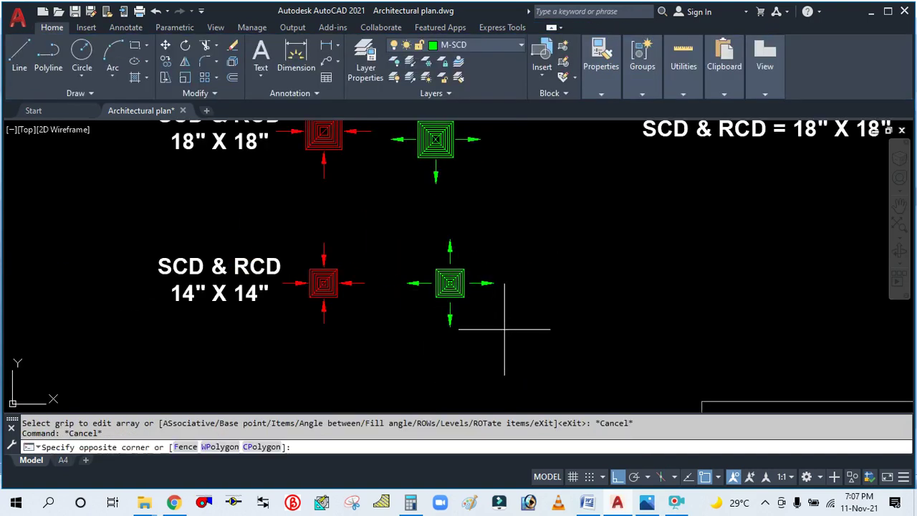
Copy the green diffuser with its centre as the base point, then cancel the paste.
left_click(415, 262)
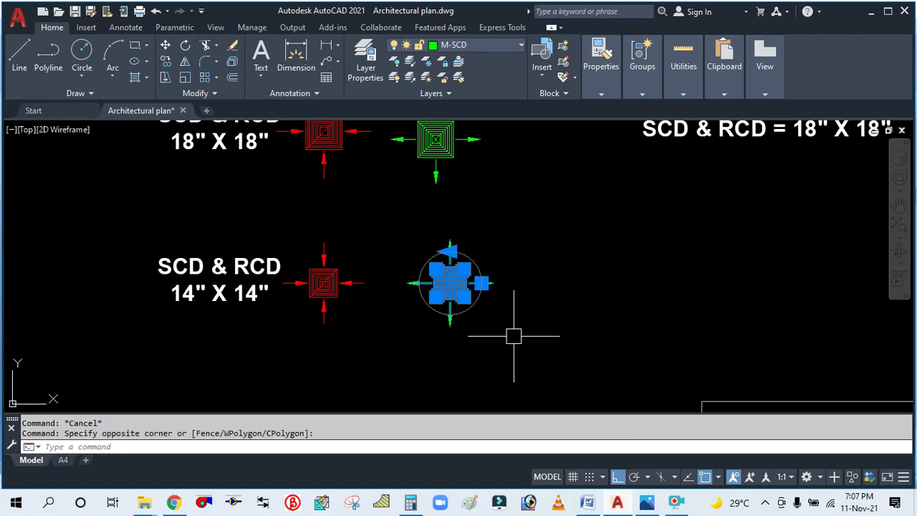
key("ctrl+shift+c")
scroll(456, 295, "up", 4)
mouse_move(440, 270)
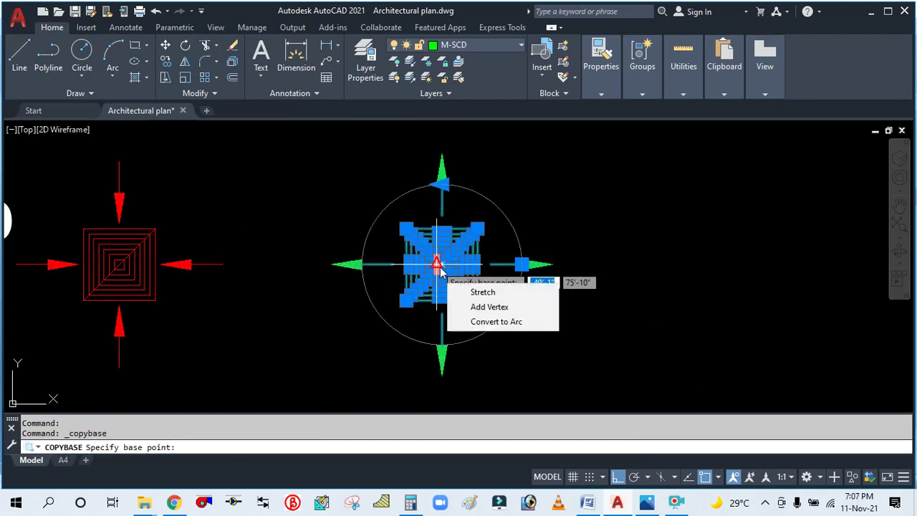
scroll(412, 269, "up", 3)
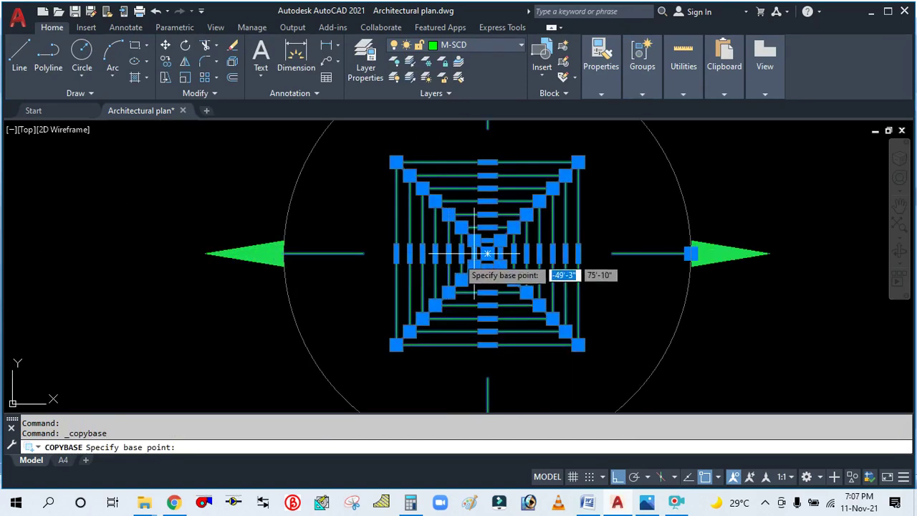
left_click(487, 254)
scroll(411, 288, "down", 5)
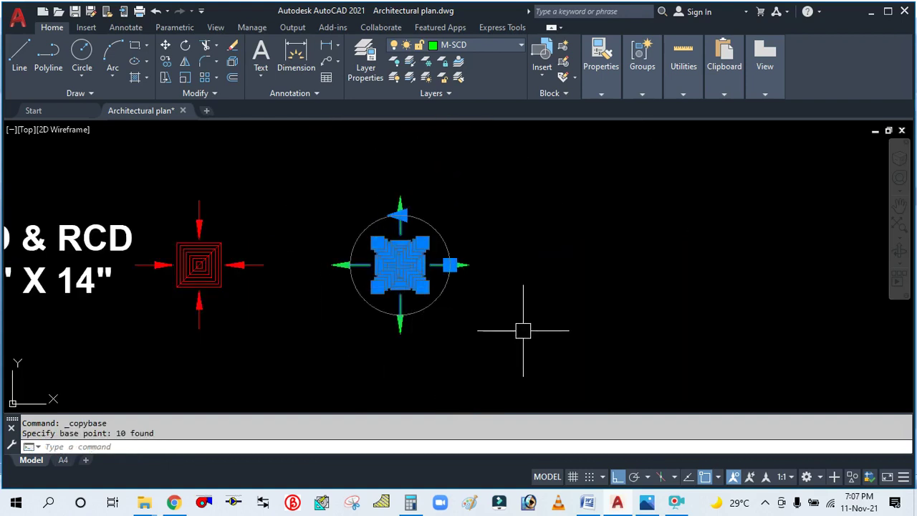
key("ctrl+shift+v")
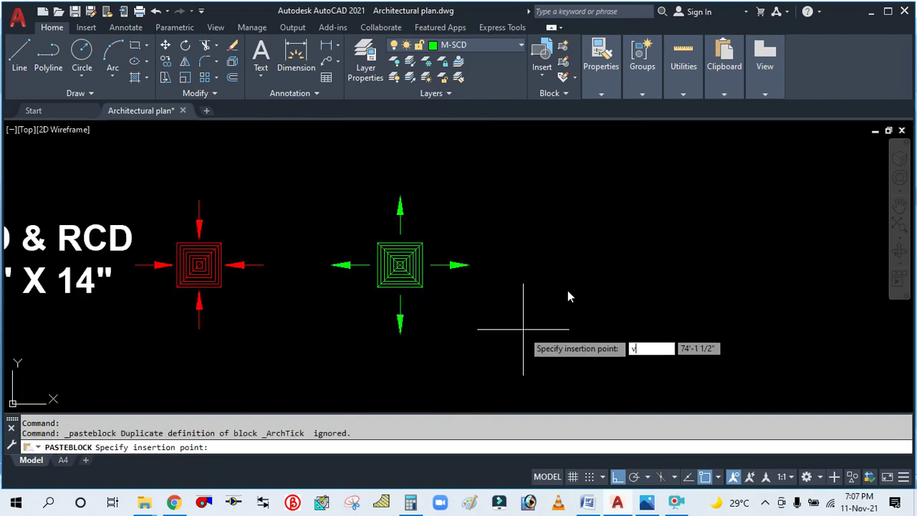
key("Escape")
Paste a copy of the green diffuser onto the original and erase the duplicate.
left_click(499, 332)
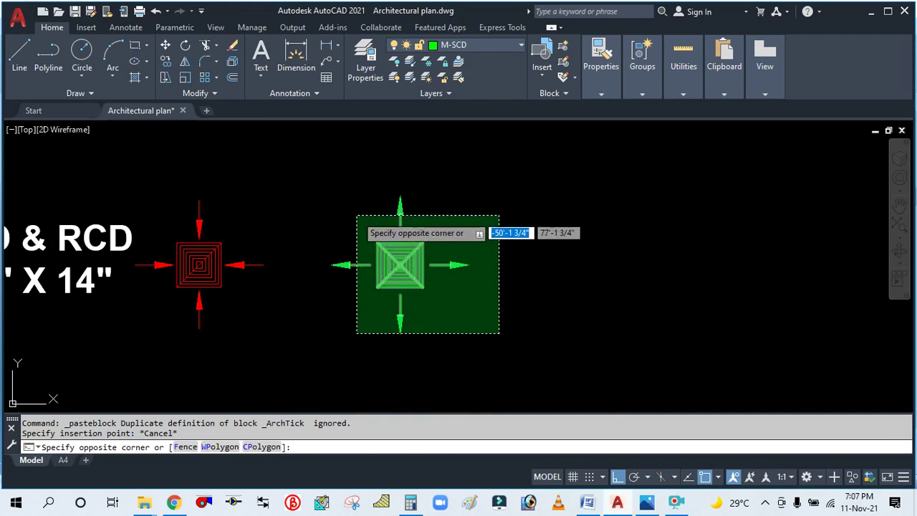
left_click(357, 216)
key("ctrl+shift+c")
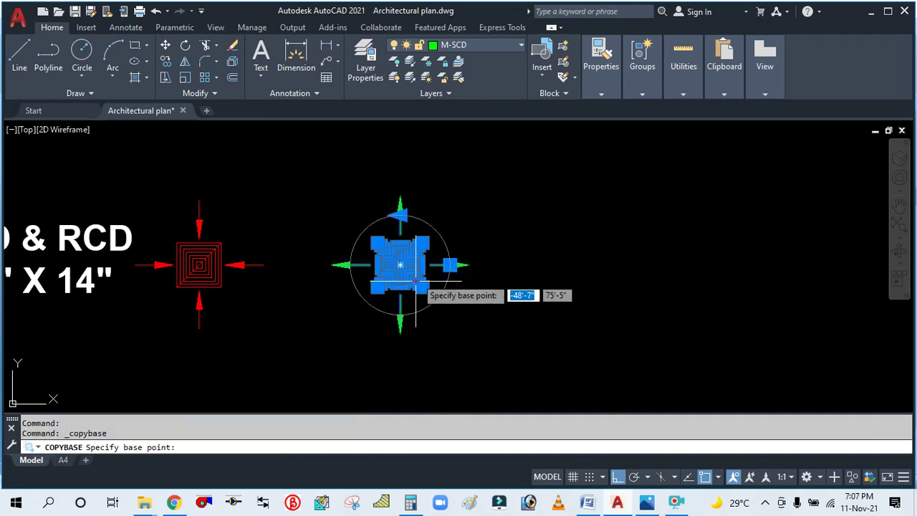
left_click(400, 265)
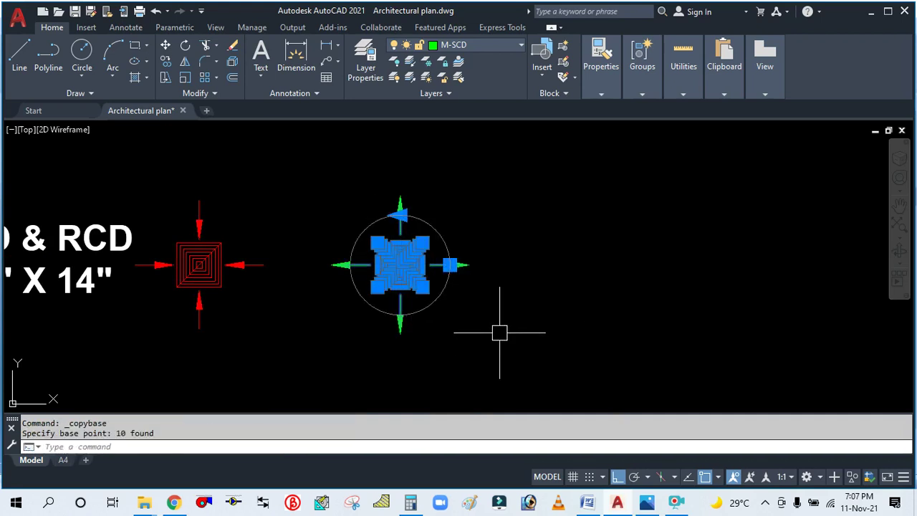
key("ctrl+shift+v")
left_click(400, 265)
left_click(430, 308)
left_click(376, 225)
type("E")
key("Return")
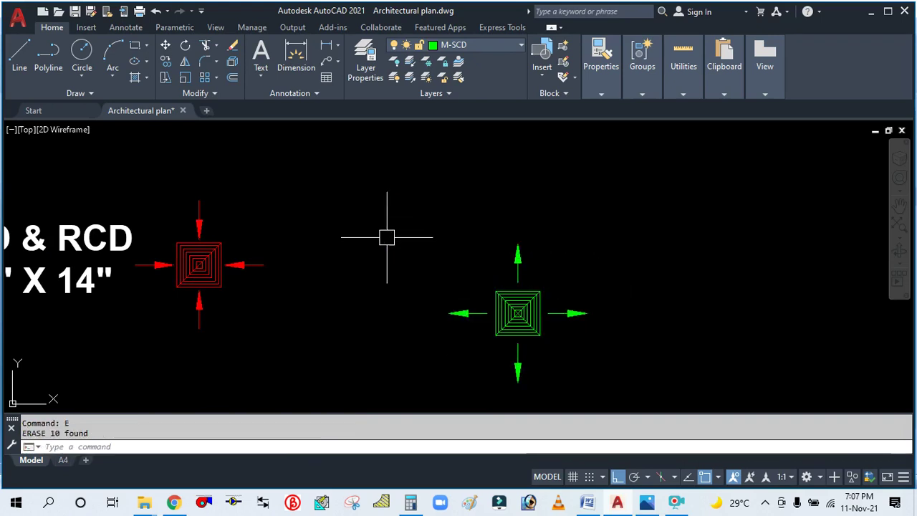
key("Escape")
Move the green diffuser further left with MOVE.
scroll(409, 266, "down", 4)
type("m")
key("Return")
left_click(452, 285)
key("Return")
left_click(460, 321)
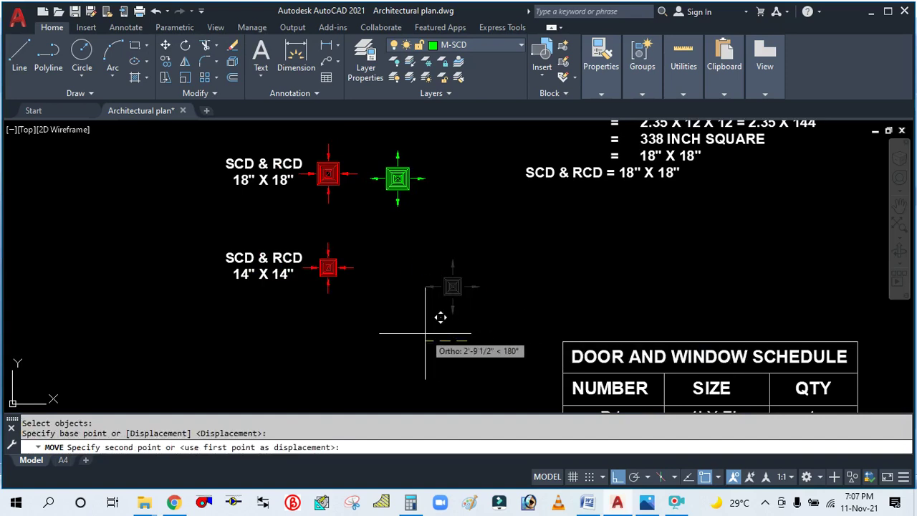
left_click(415, 323)
Move the lower green diffuser up beside the red 14" X 14" RCD.
key("Return")
left_click(417, 329)
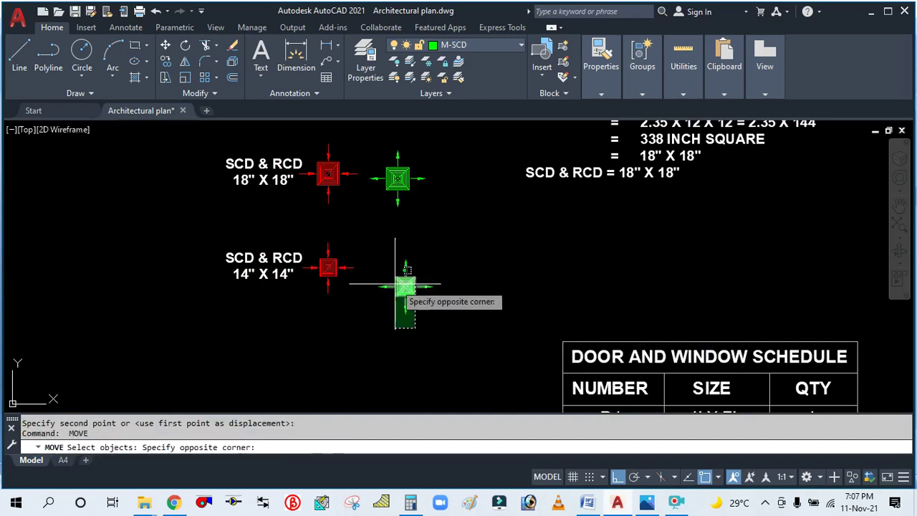
left_click(397, 285)
key("Return")
left_click(428, 335)
left_click(428, 317)
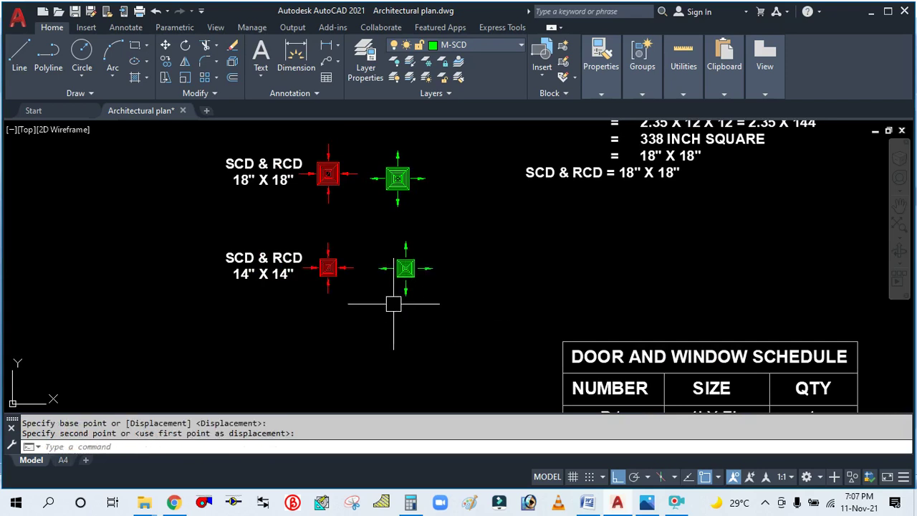
key("Escape")
scroll(409, 303, "down", 4)
scroll(387, 317, "up", 4)
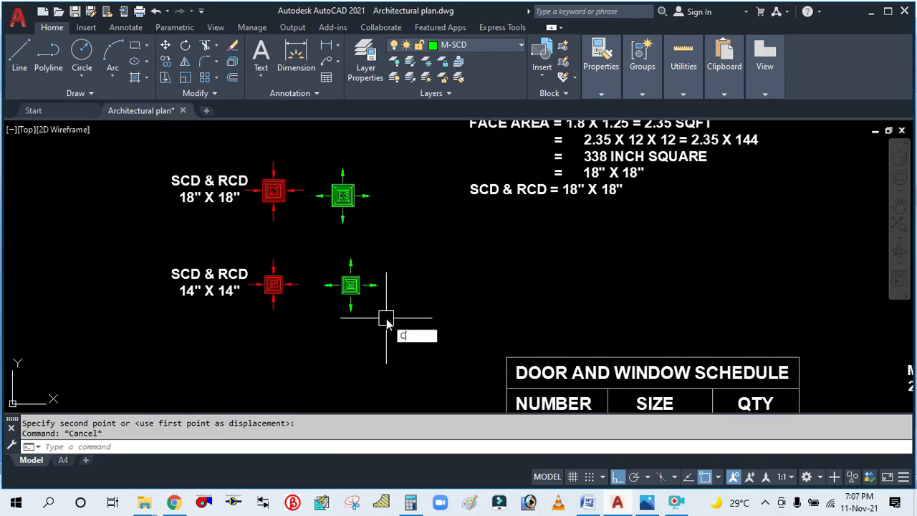
key("Return")
With Ortho off, copy the green diffuser from its centre into Master Bedroom-2.
left_click(351, 286)
scroll(350, 285, "up", 6)
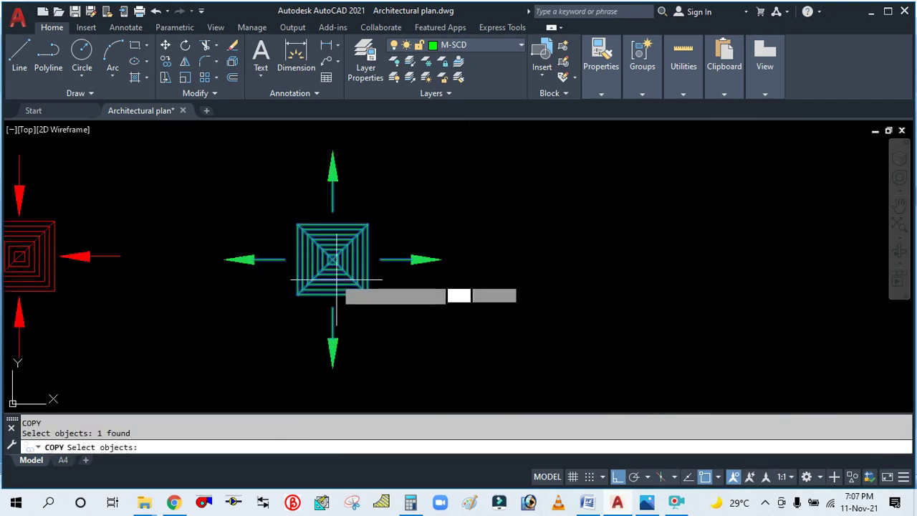
key("Return")
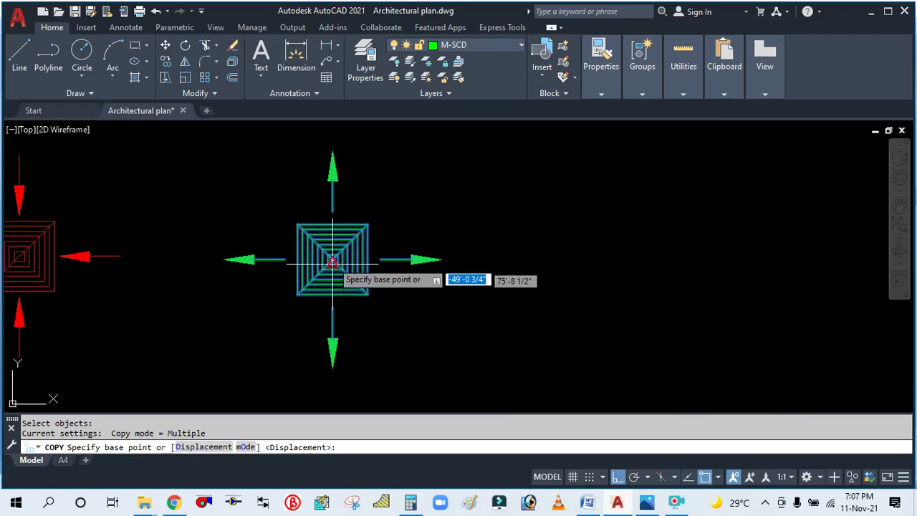
left_click(333, 259)
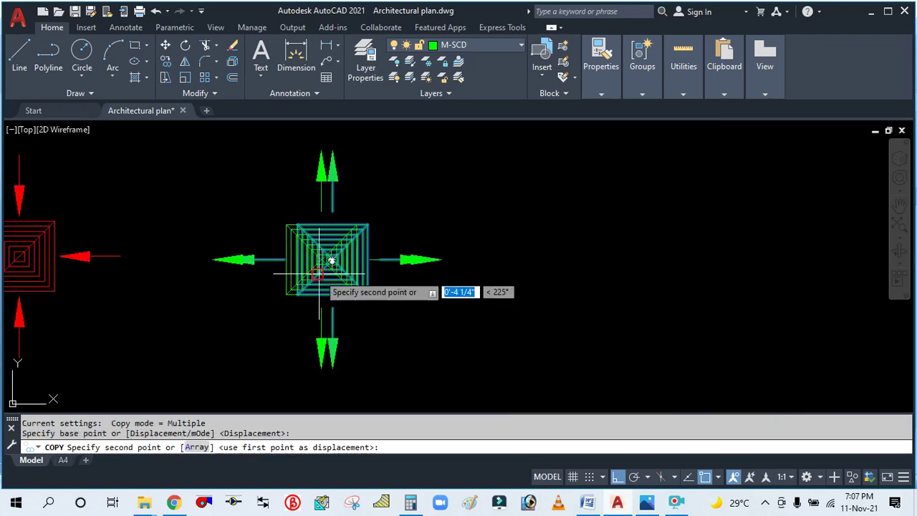
scroll(322, 278, "down", 6)
scroll(322, 278, "down", 2)
scroll(595, 293, "up", 6)
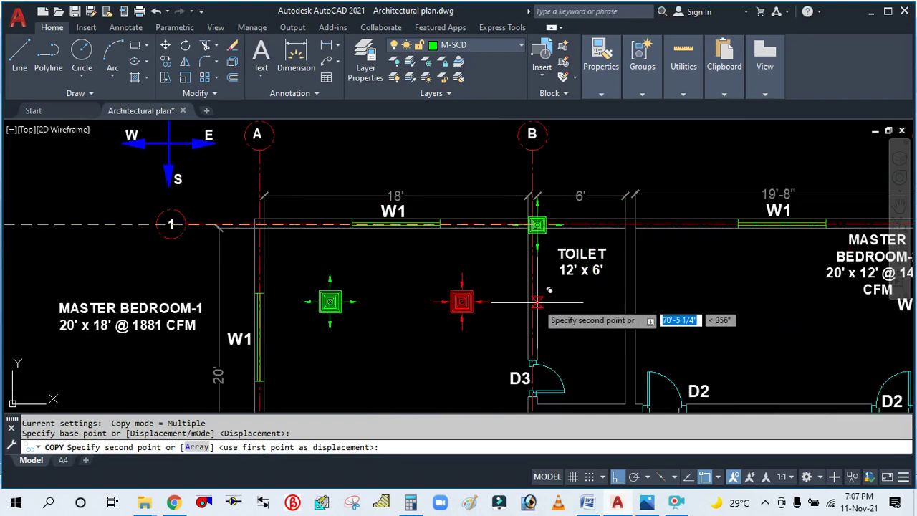
left_click(618, 478)
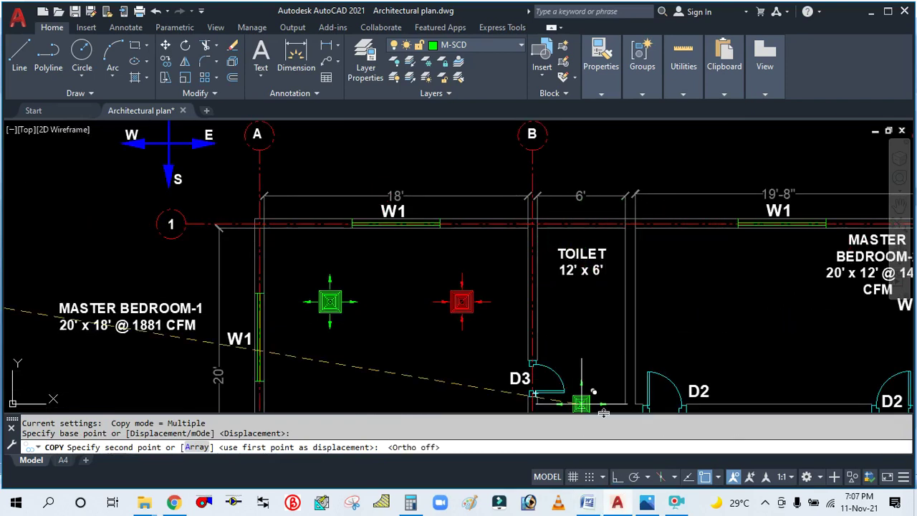
scroll(553, 324, "down", 4)
scroll(553, 324, "up", 4)
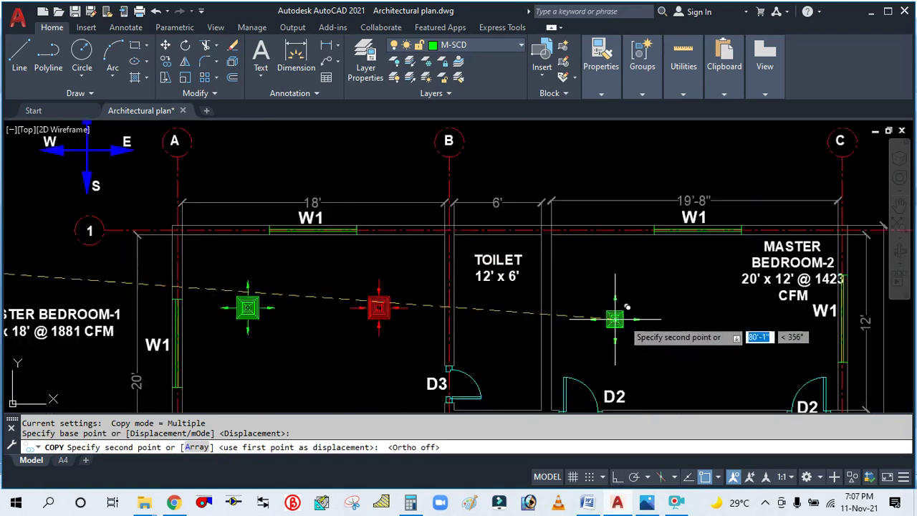
left_click(652, 311)
key("Escape")
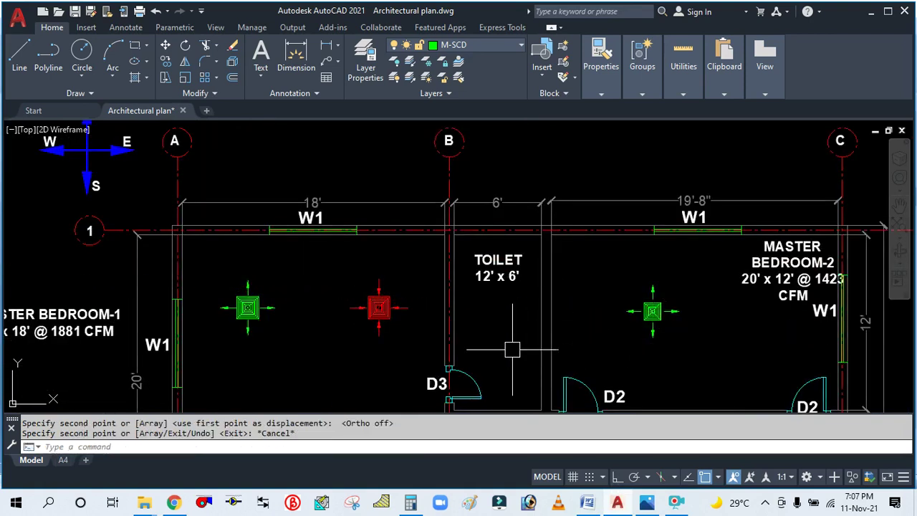
Turn Ortho back on and bring up the calculator.
left_click(618, 477)
scroll(532, 334, "down", 4)
scroll(435, 238, "up", 4)
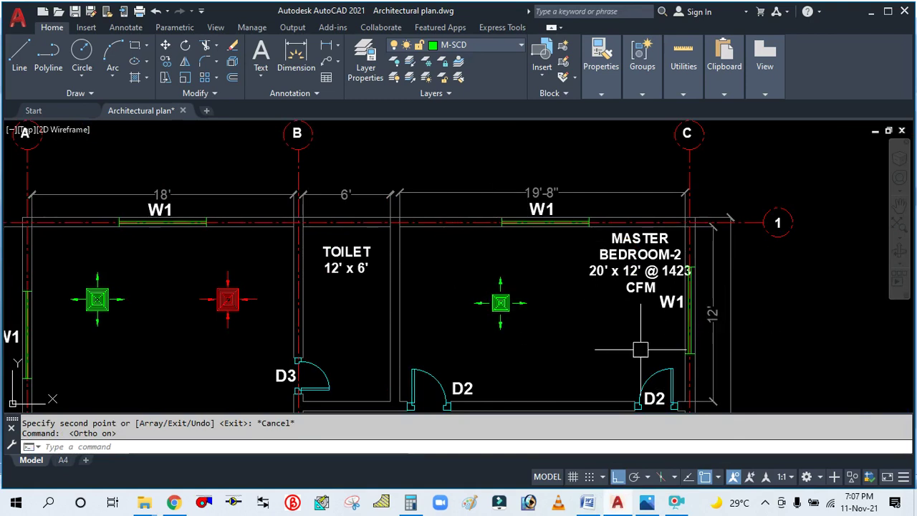
left_click(410, 502)
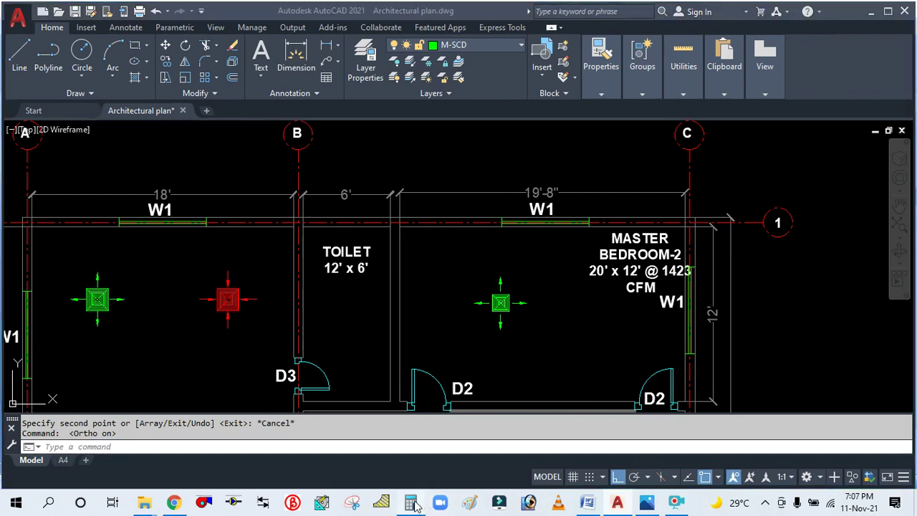
Work out the 3' spacing (12 ÷ 4) in the calculator.
left_click(722, 193)
left_click(607, 336)
left_click(663, 333)
key("plus")
left_click(606, 313)
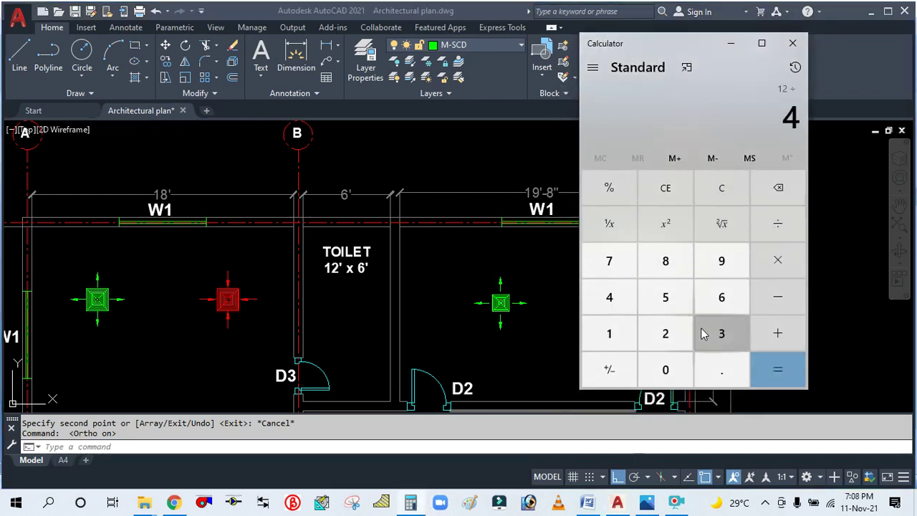
left_click(731, 44)
Place a vertical and a horizontal xline through Master Bedroom-2.
key("Return")
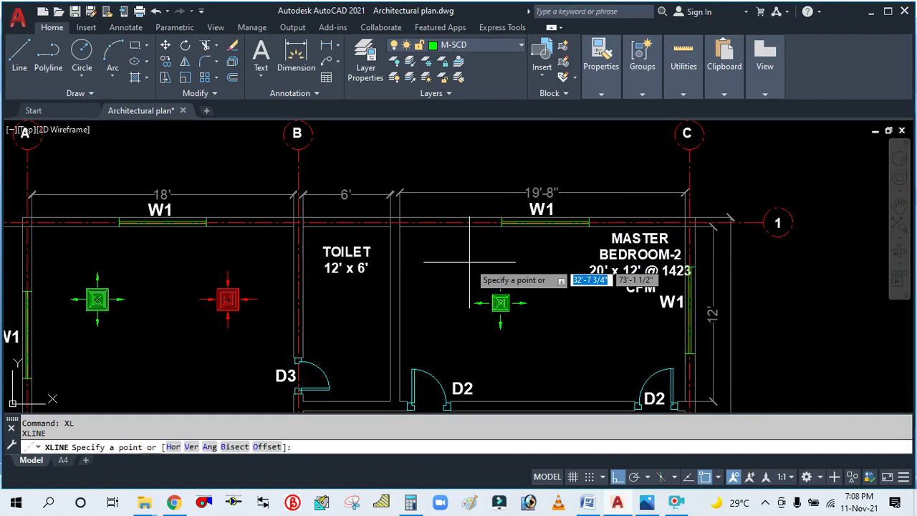
type("v")
key("Return")
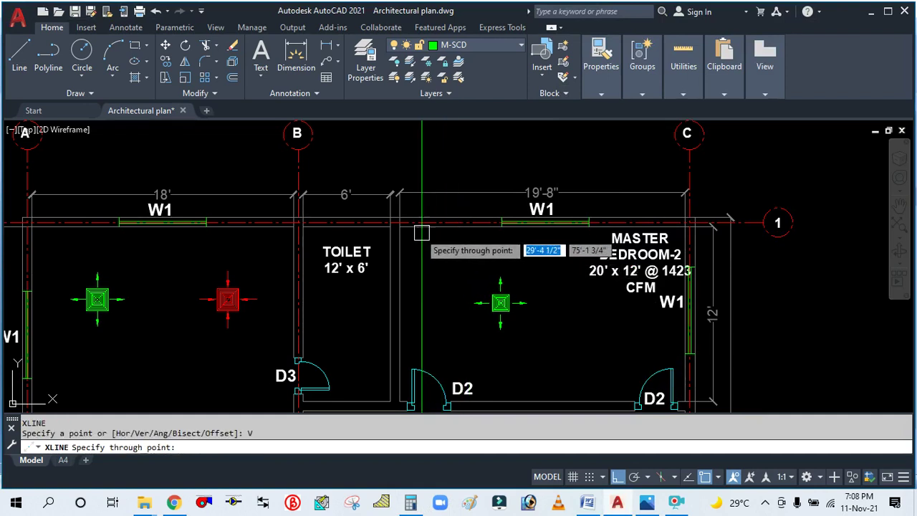
left_click(399, 226)
key("Escape")
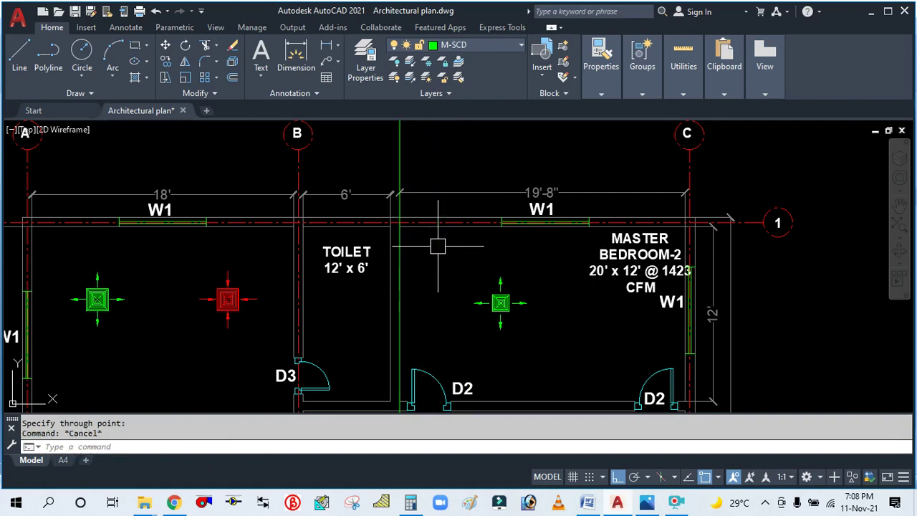
key("Return")
type("h")
key("Return")
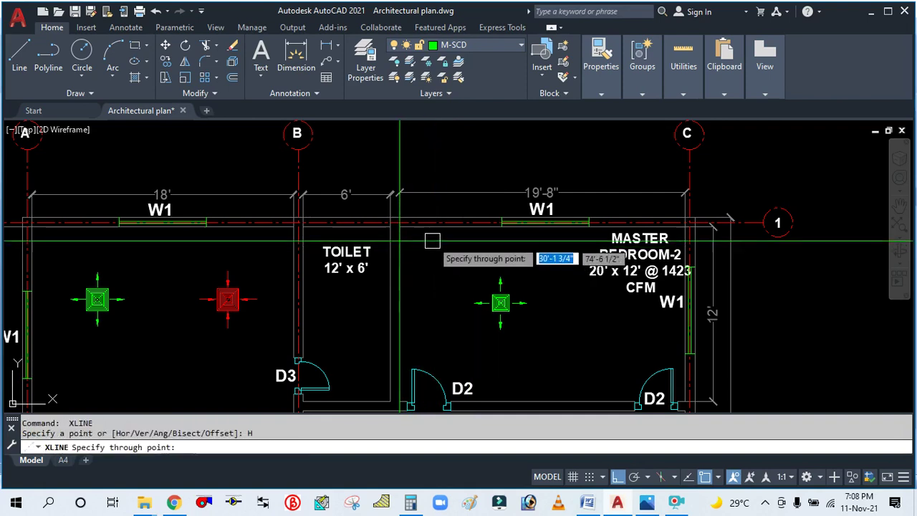
left_click(399, 226)
key("Escape")
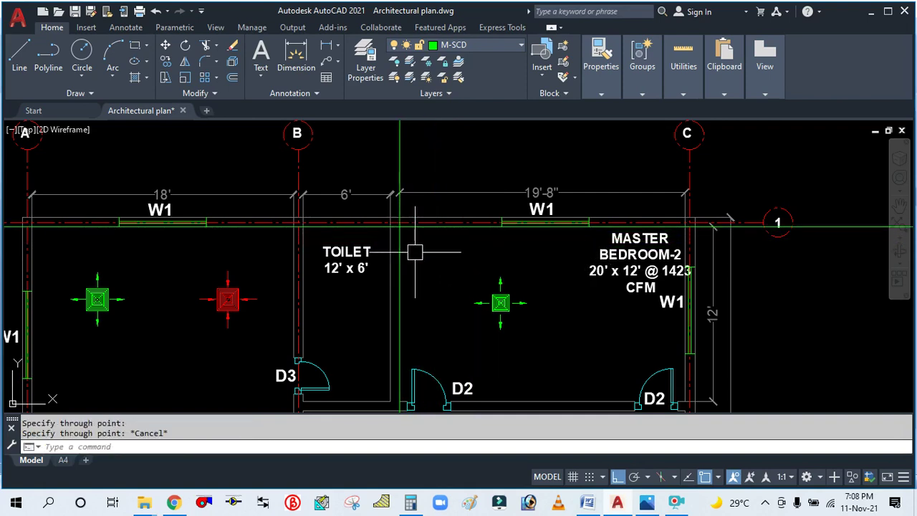
scroll(415, 251, "down", 4)
Move the horizontal guide line 3'.
left_click(411, 502)
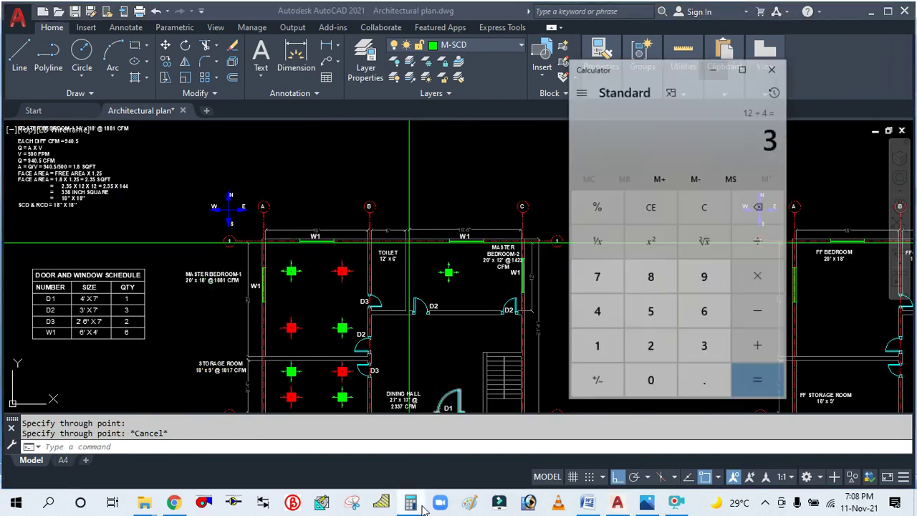
left_click(573, 329)
type("m")
key("Return")
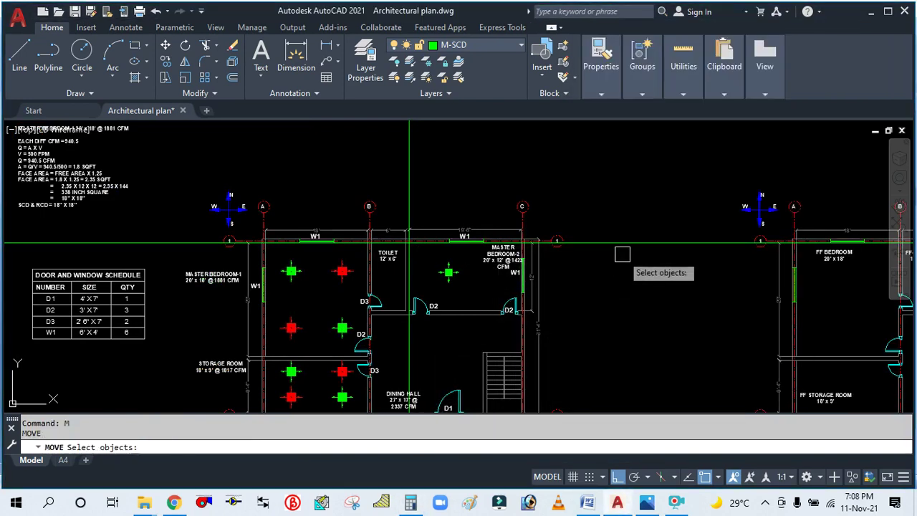
left_click(618, 243)
key("Return")
left_click(621, 275)
type("3'")
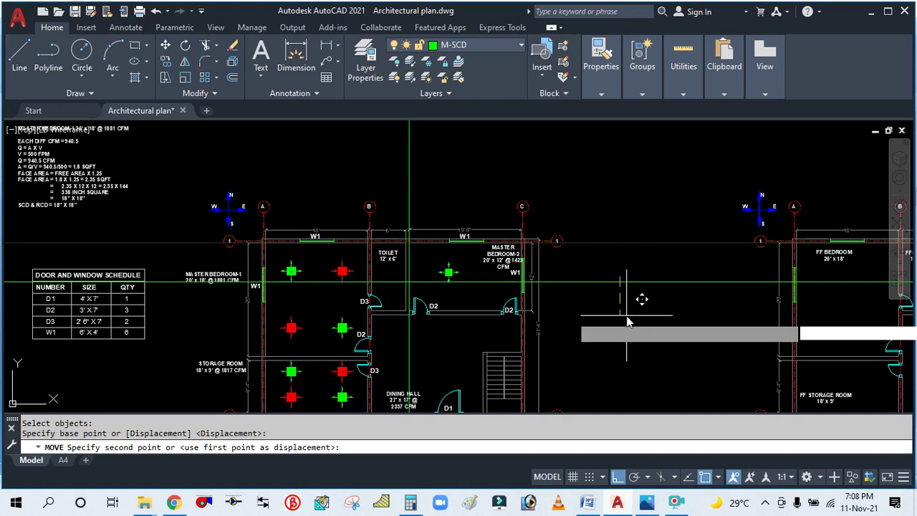
key("Return")
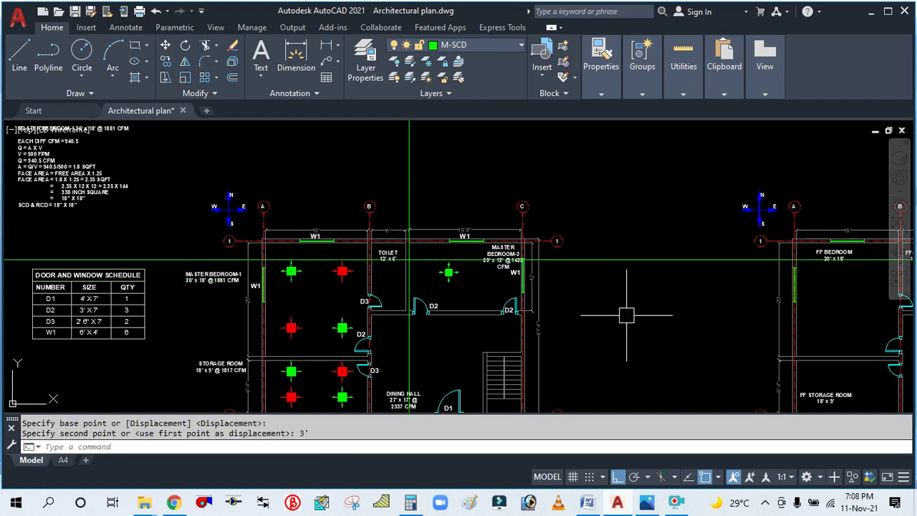
Start OFFSET and calculate the 6' spacing (3 × 2) in the calculator.
type("o")
key("Return")
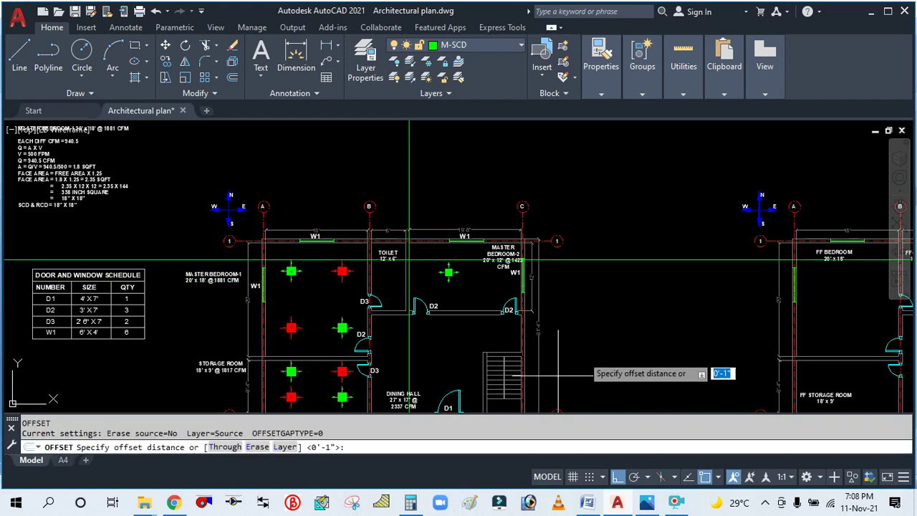
left_click(410, 501)
left_click(771, 263)
left_click(665, 334)
left_click(775, 367)
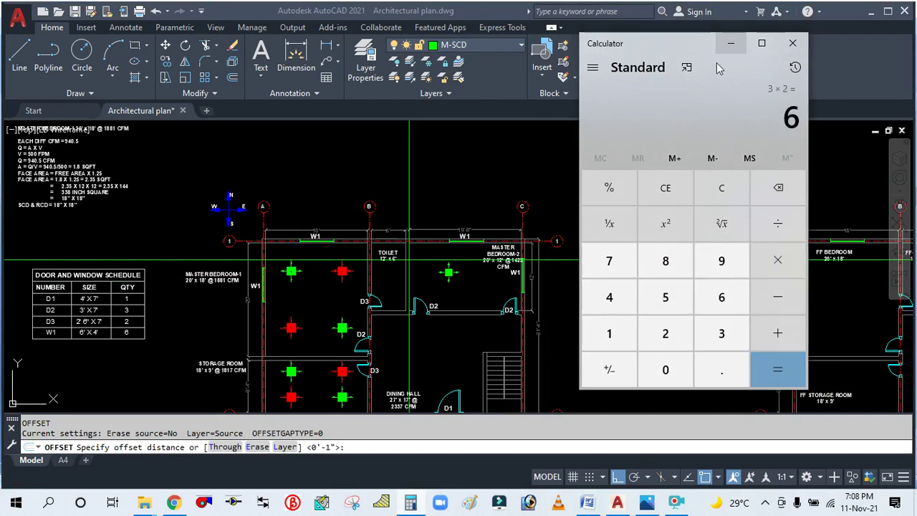
left_click(730, 42)
Offset the horizontal guide line 6' below the first one.
key("ctrl+v")
key("Return")
key("Escape")
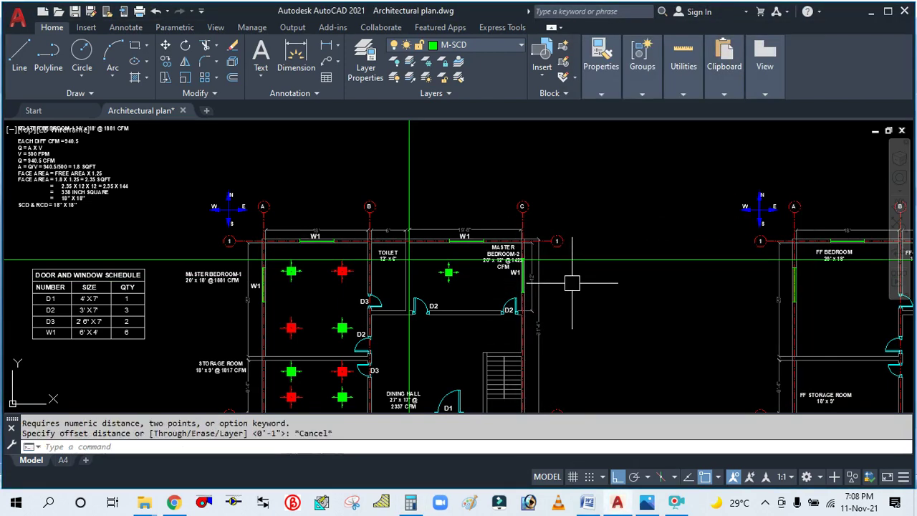
key("Return")
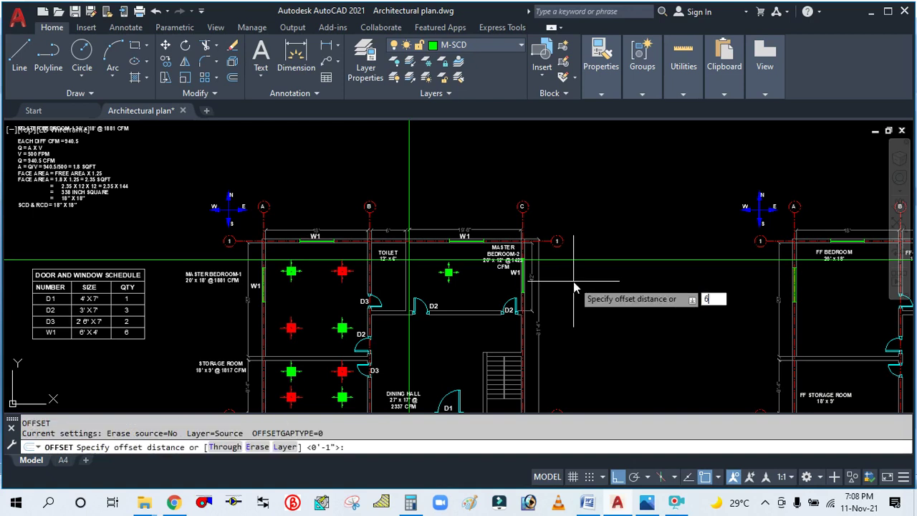
key("Return")
left_click(589, 262)
left_click(588, 319)
key("Escape")
scroll(459, 301, "up", 2)
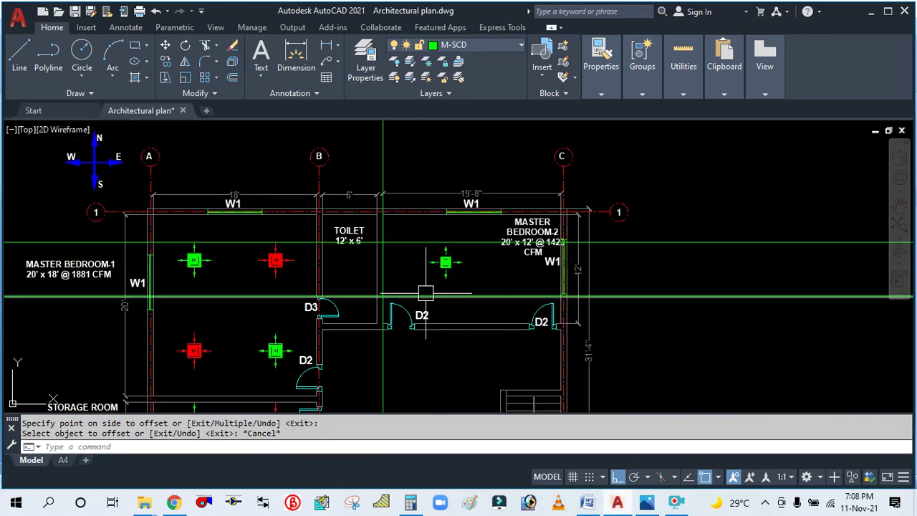
Work out the guide spacing on the calculator: 20 ÷ 4 = 5.
scroll(430, 208, "up", 3)
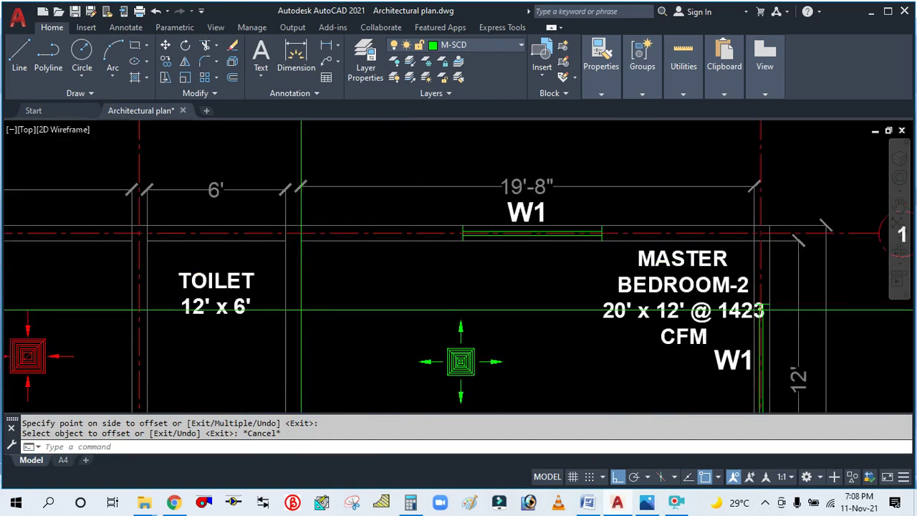
scroll(451, 259, "down", 3)
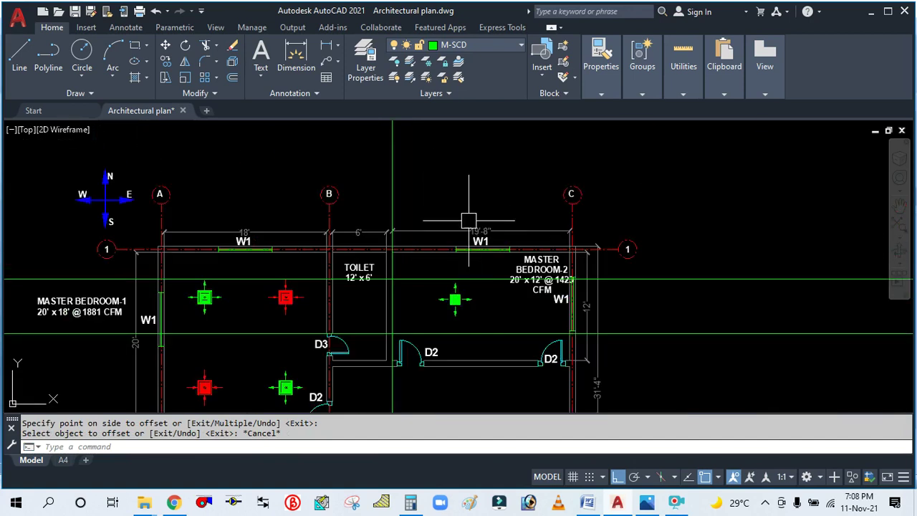
left_click(413, 503)
left_click(722, 187)
left_click(662, 328)
left_click(670, 366)
left_click(772, 228)
left_click(609, 297)
left_click(763, 367)
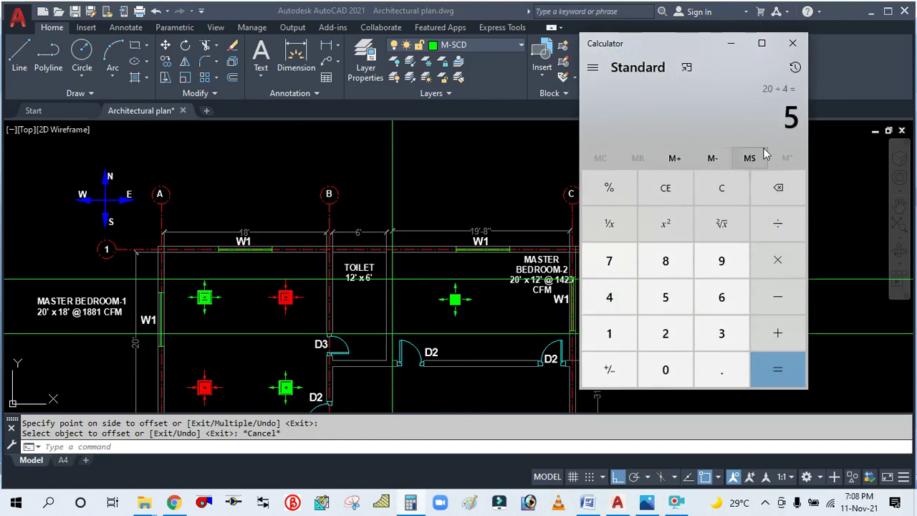
left_click(731, 43)
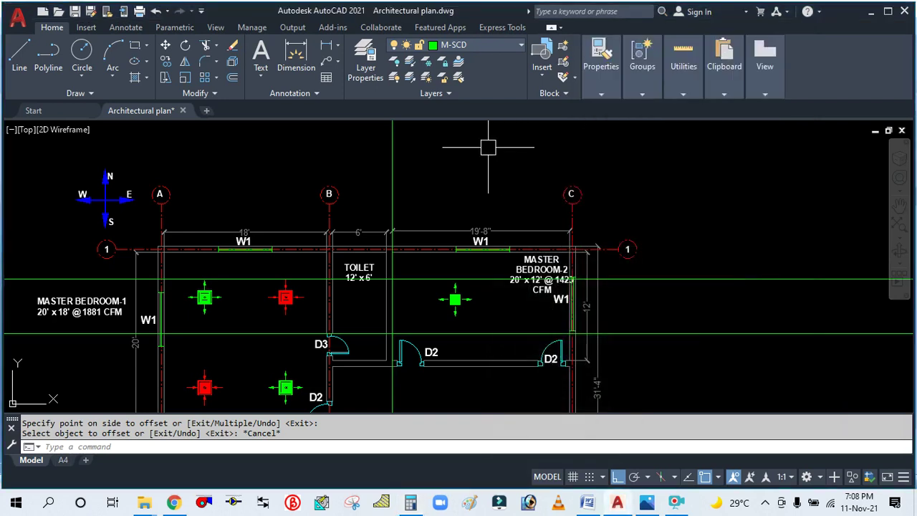
Move the vertical green guide line 5' with the M command.
type("m")
key("Return")
left_click(398, 165)
key("Return")
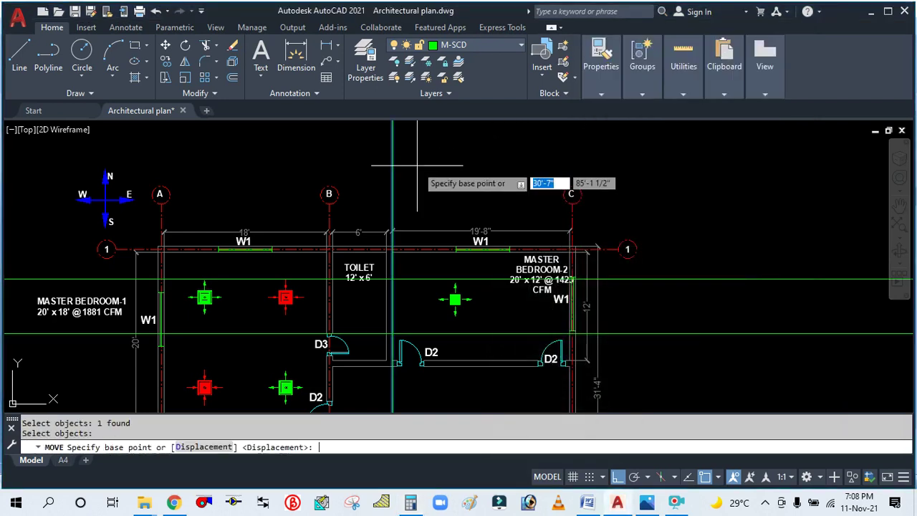
left_click(417, 165)
type("5'")
key("Return")
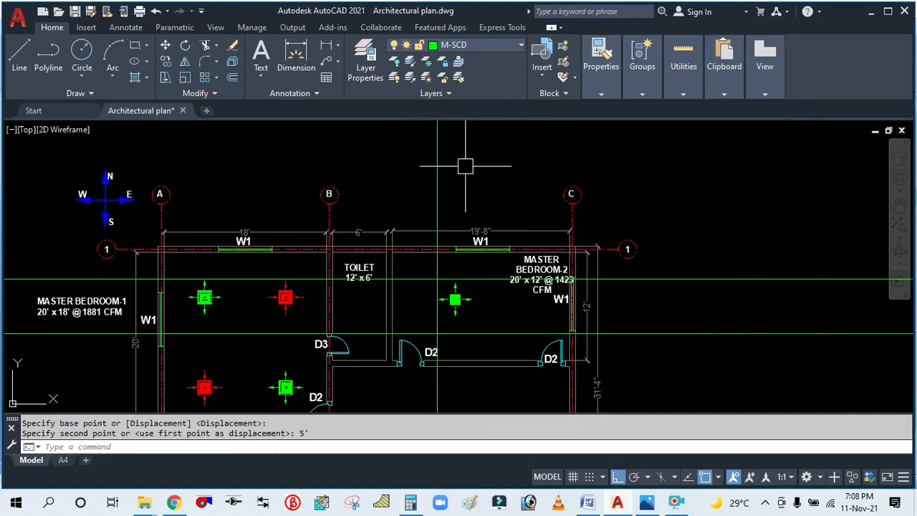
Offset the vertical guide 10' to the right, computing 5 × 2 first.
key("Return")
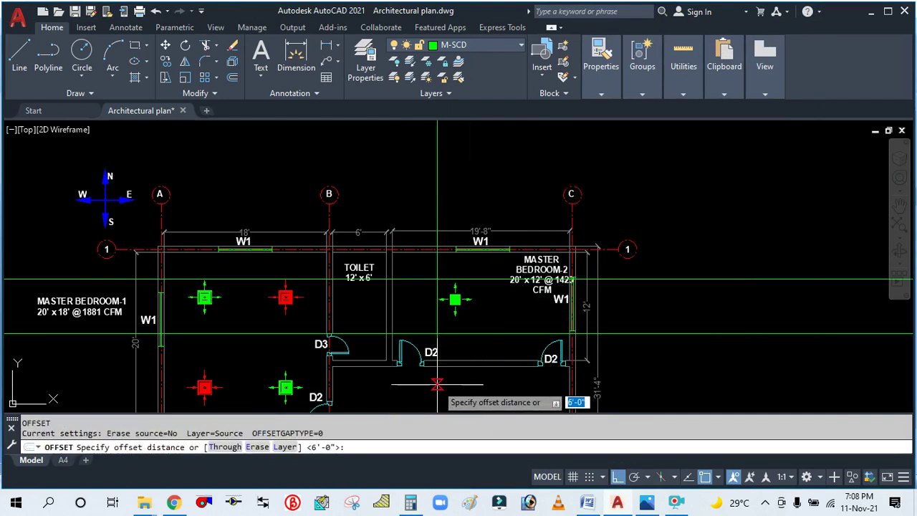
left_click(411, 502)
left_click(777, 260)
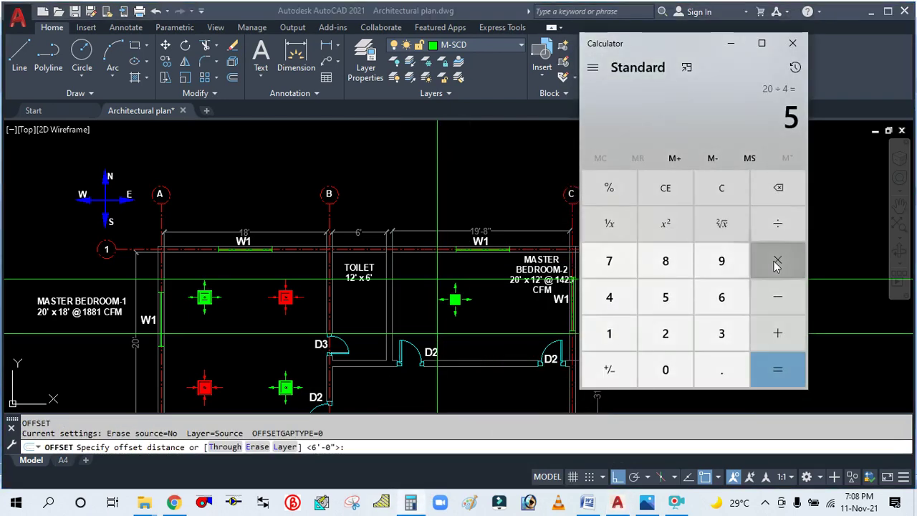
left_click(665, 333)
left_click(754, 381)
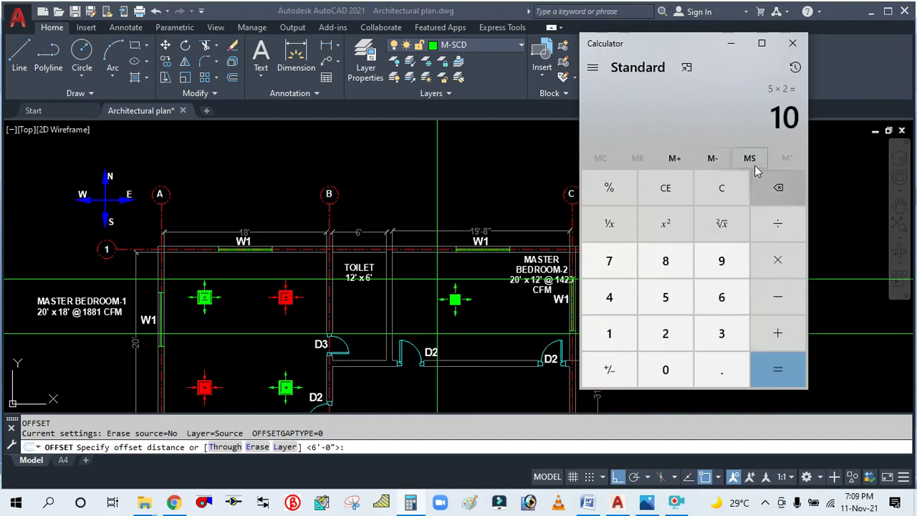
left_click(731, 43)
type("19")
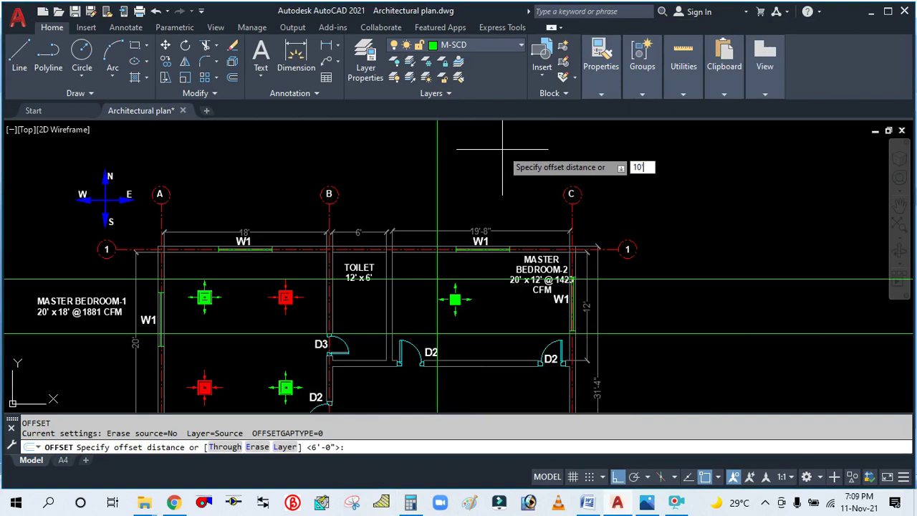
key("Return")
left_click(438, 198)
left_click(494, 191)
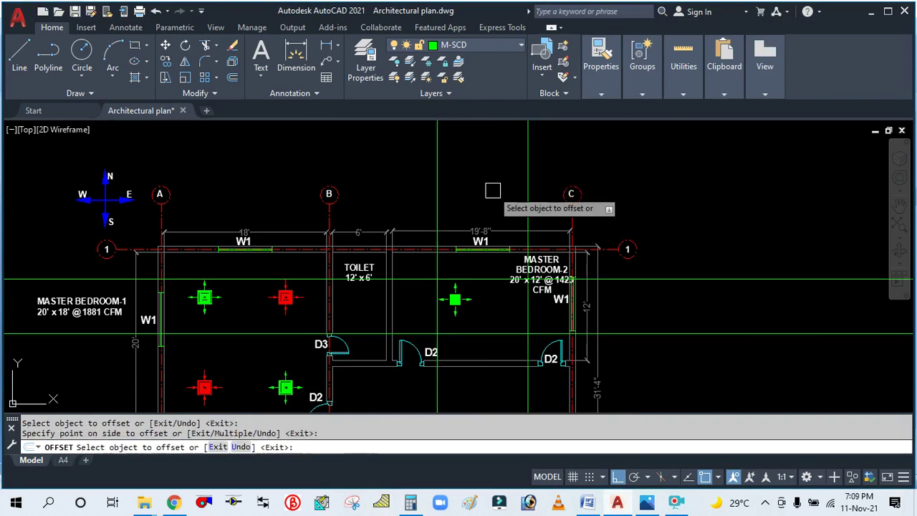
key("Escape")
Move the MASTER BEDROOM-2 label outside the room to the right.
scroll(541, 299, "down", 2)
scroll(545, 294, "up", 4)
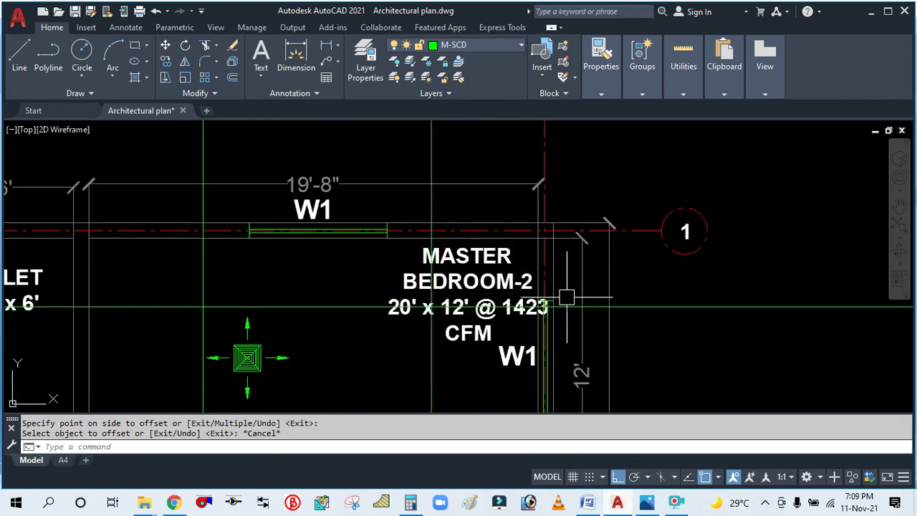
scroll(459, 257, "down", 1)
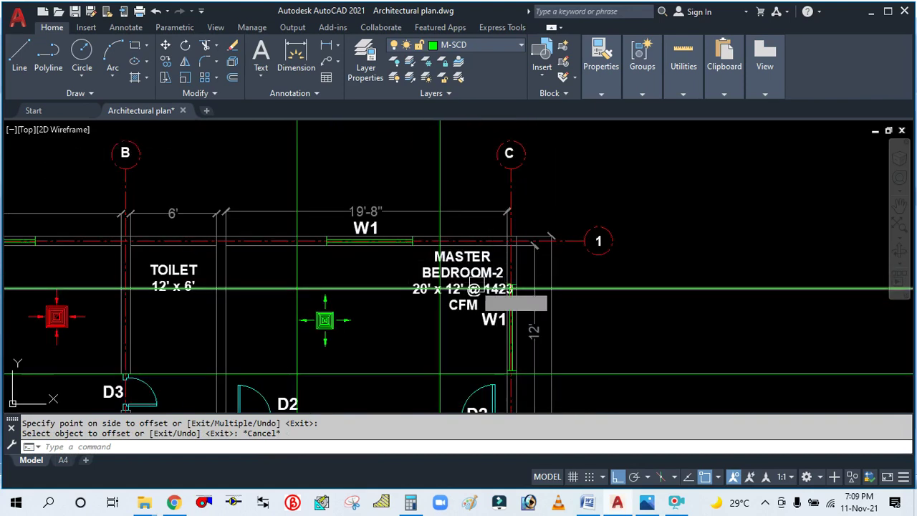
type("m")
key("Return")
left_click(495, 276)
key("Return")
left_click(459, 192)
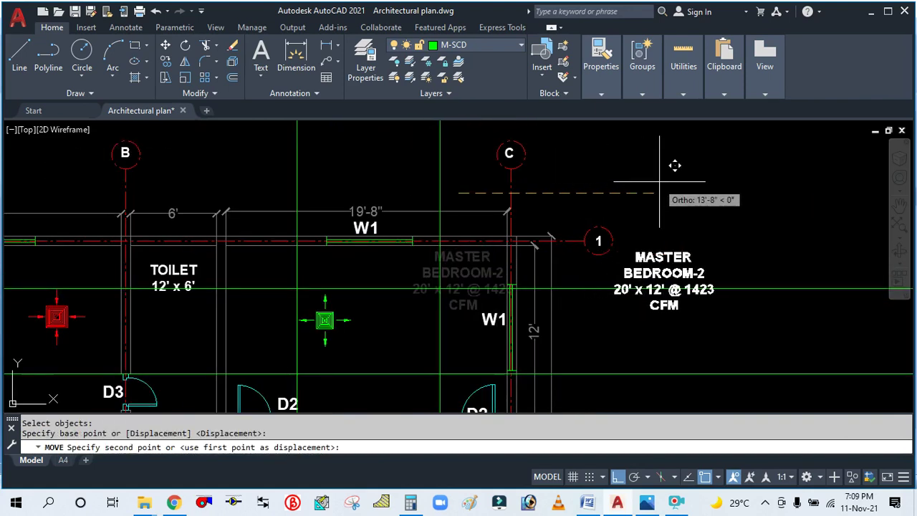
left_click(678, 164)
key("Escape")
Move the green SCD diffuser by its centre onto the vertical and upper guide intersection.
scroll(501, 253, "down", 3)
scroll(502, 252, "up", 5)
type("m")
key("Return")
left_click(443, 263)
scroll(444, 264, "up", 3)
key("Return")
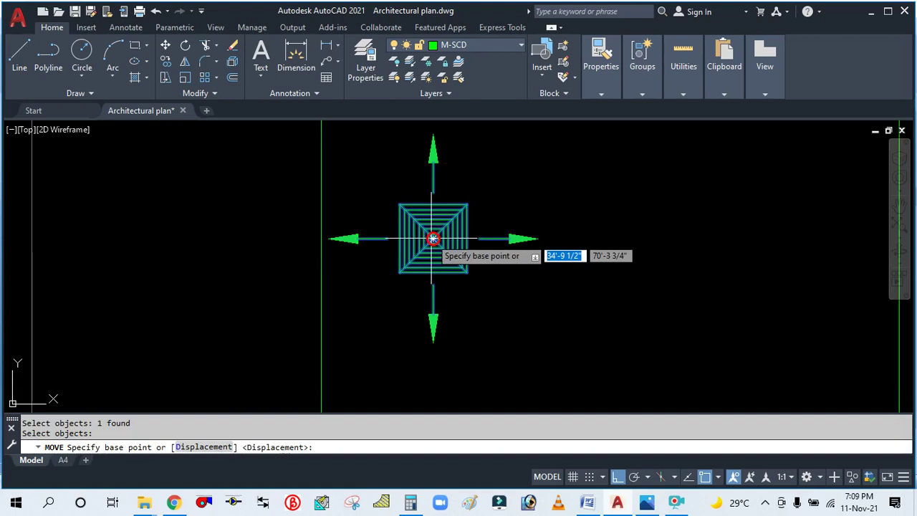
left_click(433, 238)
scroll(434, 238, "down", 2)
scroll(430, 233, "down", 3)
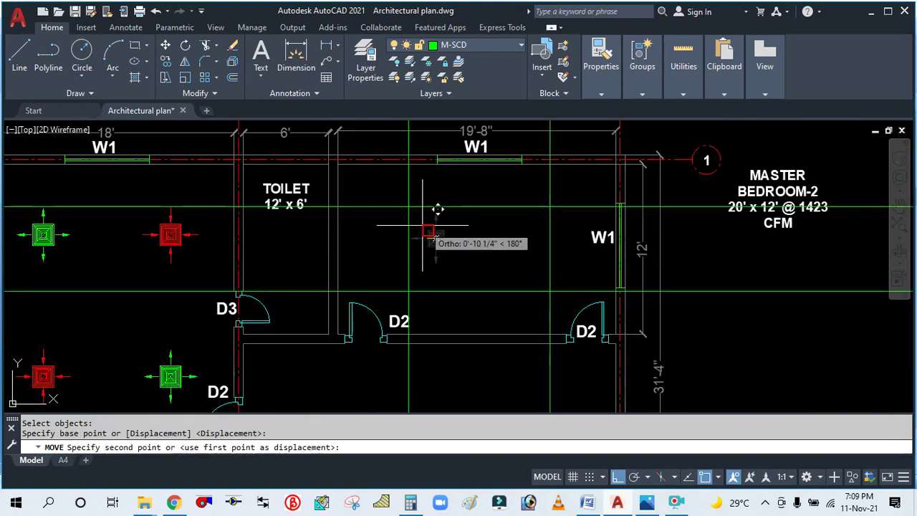
left_click(407, 206)
key("Return")
key("Escape")
Begin copying the green diffuser with CO and select it.
type("CO")
key("Return")
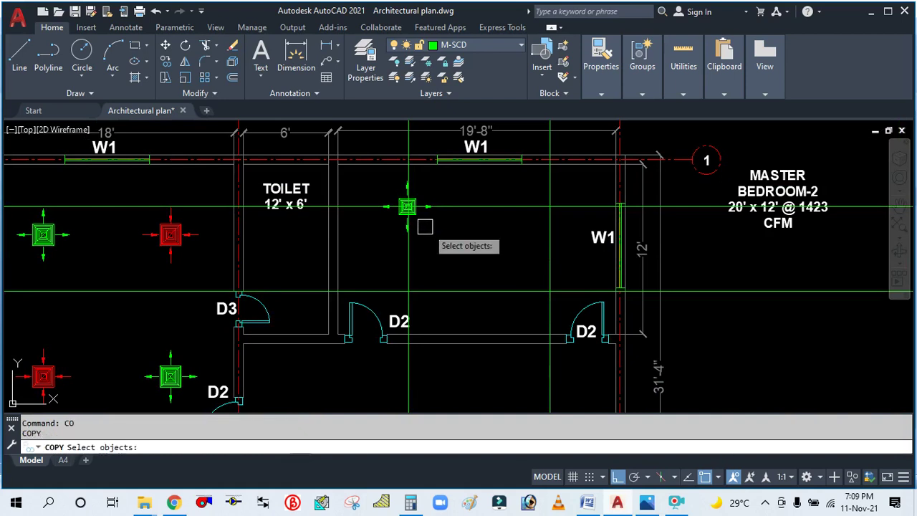
scroll(407, 208, "up", 5)
left_click(381, 200)
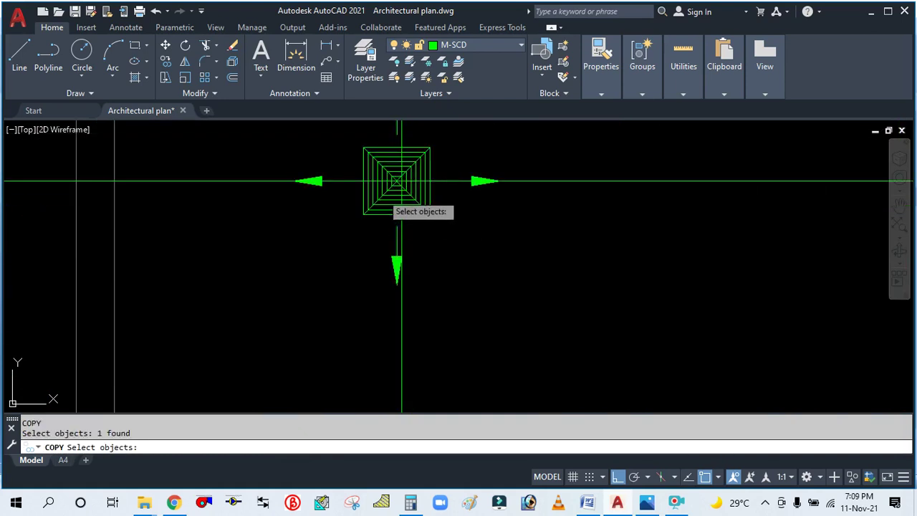
Abandon the pending copy and a trial move of the green diffuser.
key("Escape")
scroll(387, 192, "up", 4)
type("M")
key("Return")
left_click(462, 249)
scroll(421, 188, "up", 4)
key("Return")
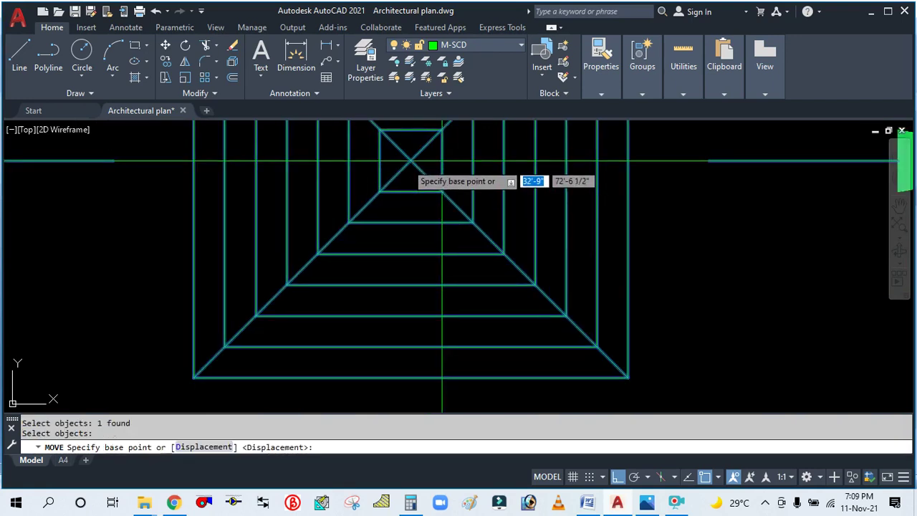
left_click(412, 162)
key("Escape")
scroll(430, 161, "down", 8)
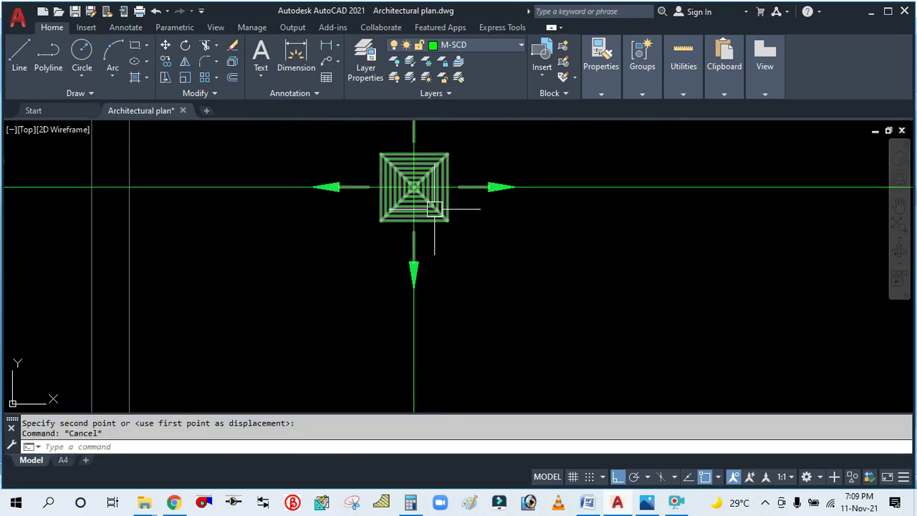
Copy the green SCD diffuser from its centre to the diagonal grid intersection.
type("CO")
key("Return")
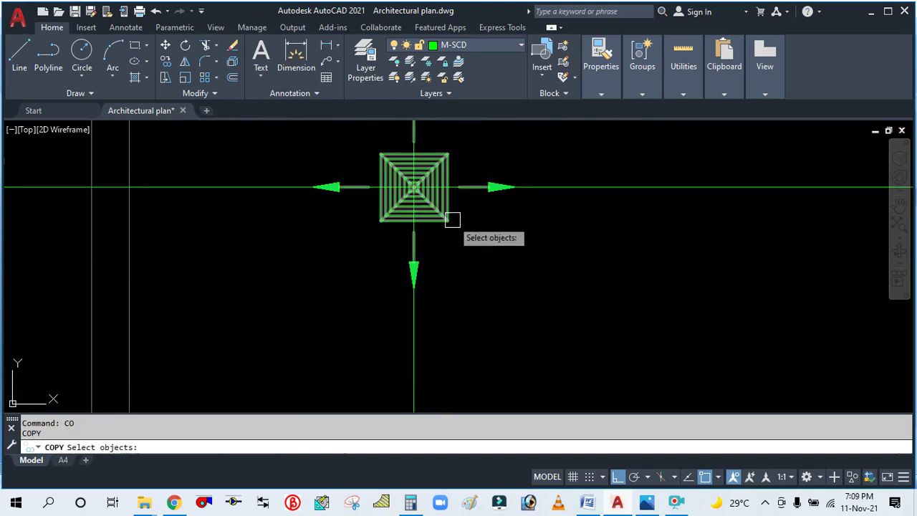
left_click(446, 218)
scroll(406, 189, "up", 4)
key("Return")
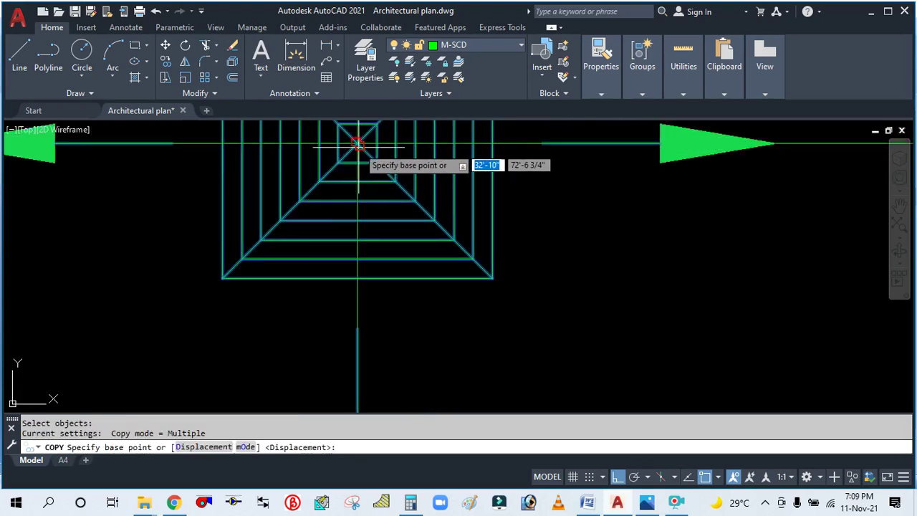
left_click(357, 144)
scroll(362, 151, "down", 4)
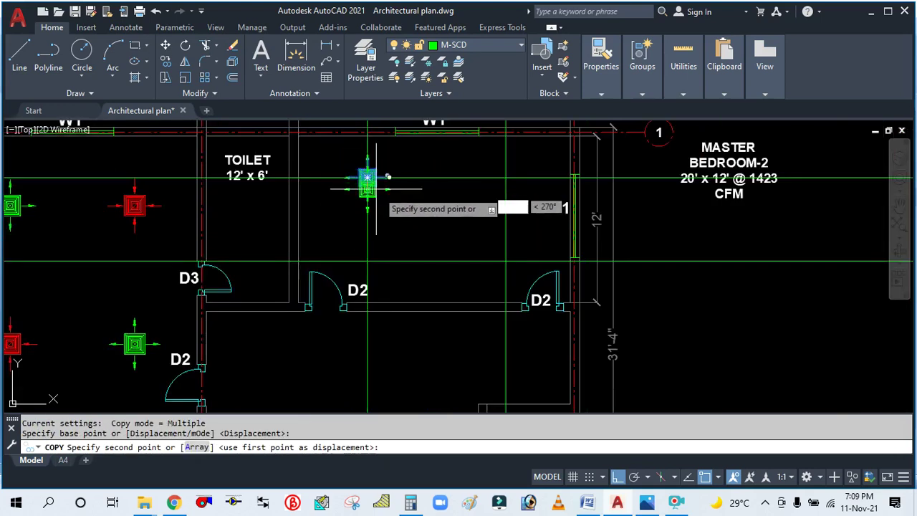
left_click(505, 261)
key("Escape")
Copy the red RCD diffuser from its centre to the remaining Master Bedroom-2 intersection.
scroll(521, 287, "down", 4)
scroll(452, 287, "up", 5)
scroll(456, 295, "up", 4)
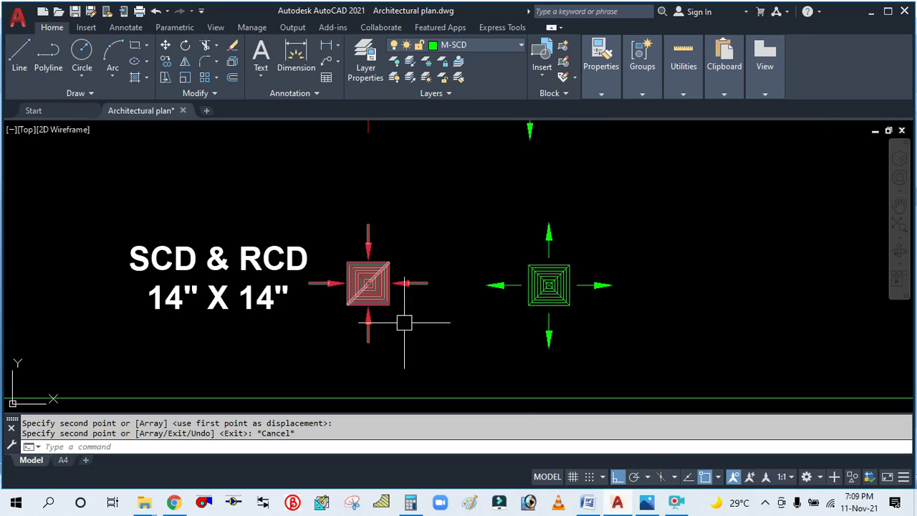
left_click(375, 291)
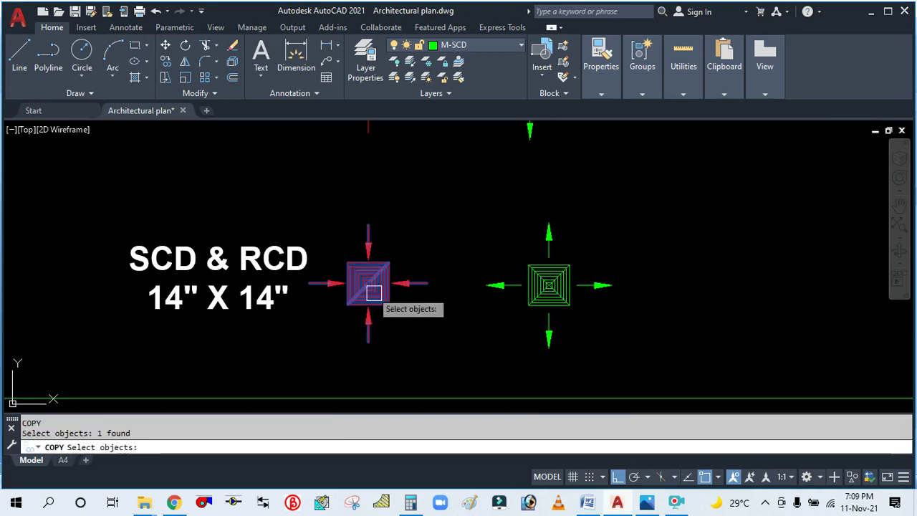
scroll(370, 287, "up", 5)
key("Return")
left_click(365, 270)
scroll(365, 270, "down", 5)
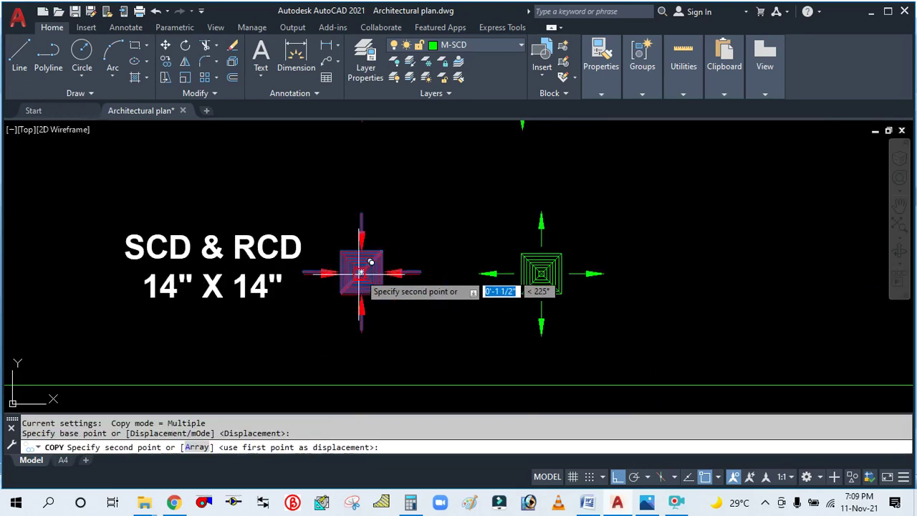
scroll(344, 242, "down", 4)
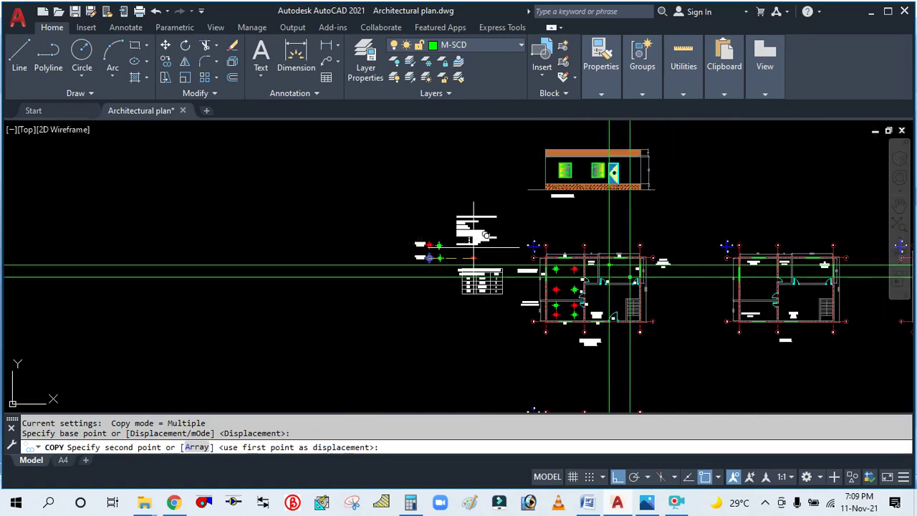
scroll(623, 263, "up", 10)
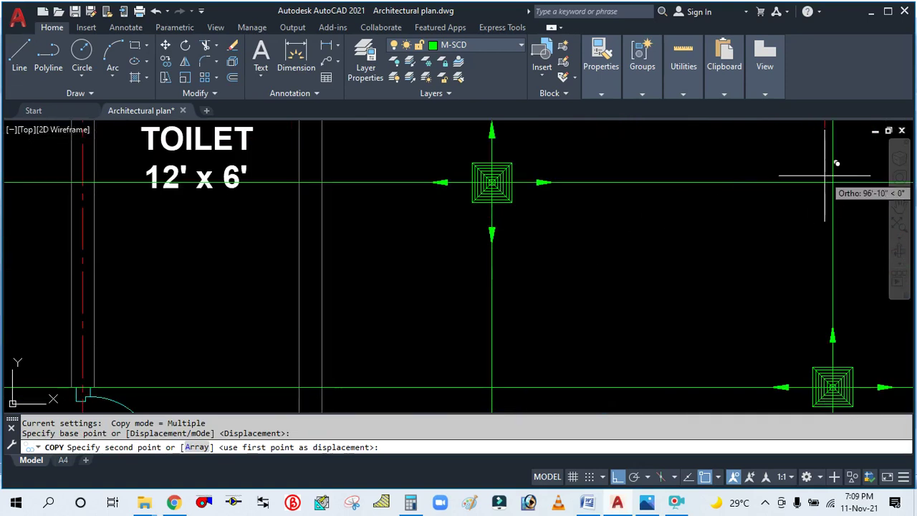
left_click(833, 183)
scroll(510, 215, "down", 5)
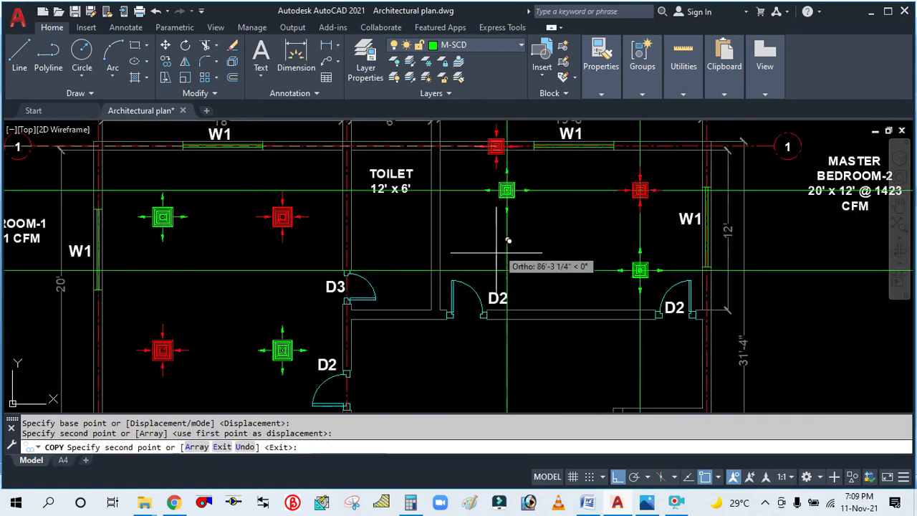
key("Escape")
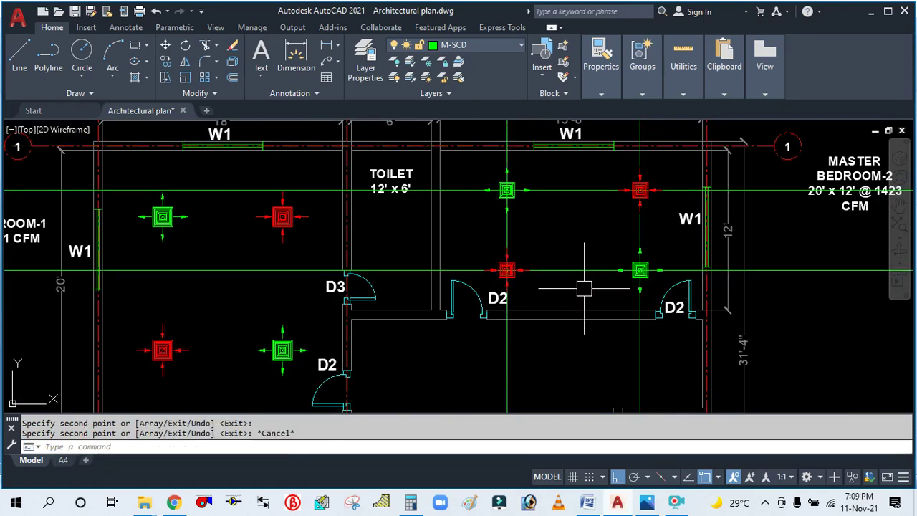
left_click(584, 286)
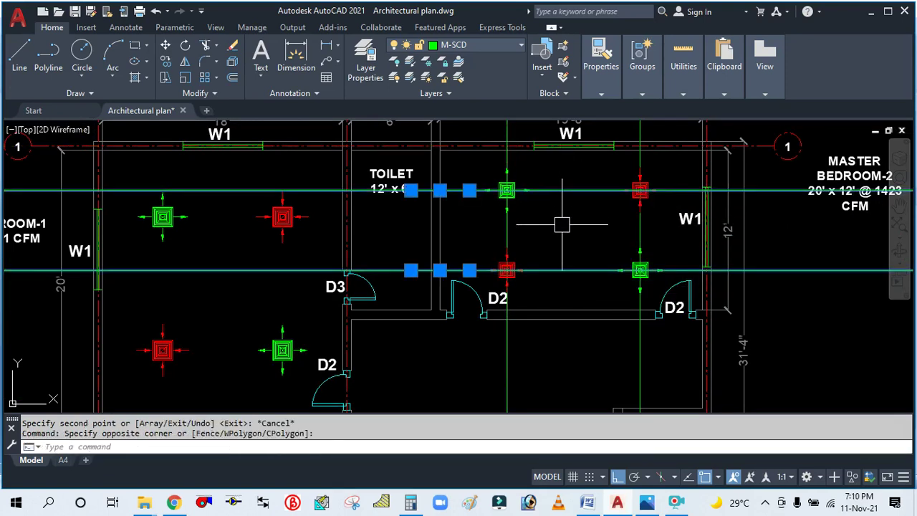
Window-select the two horizontal green construction lines and erase them with E.
key("Escape")
scroll(498, 237, "down", 4)
left_click(625, 251)
left_click(611, 206)
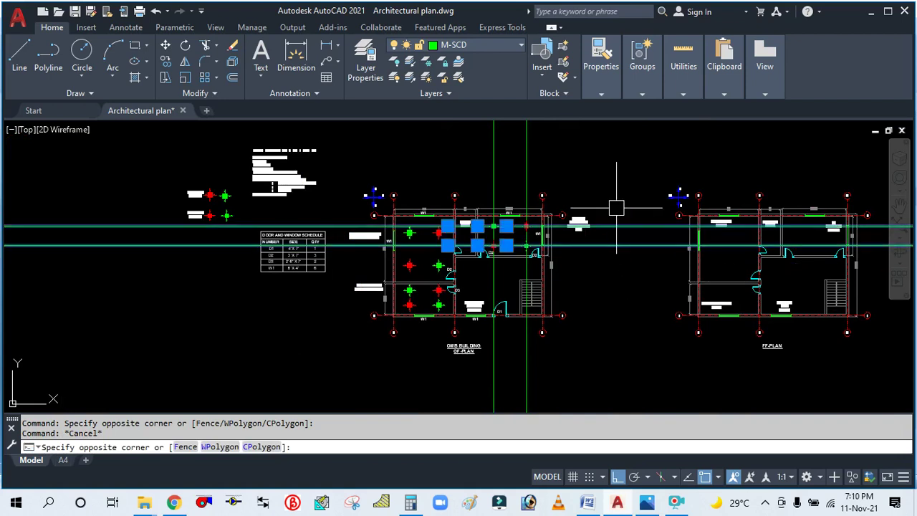
type("E")
key("Return")
left_click(539, 150)
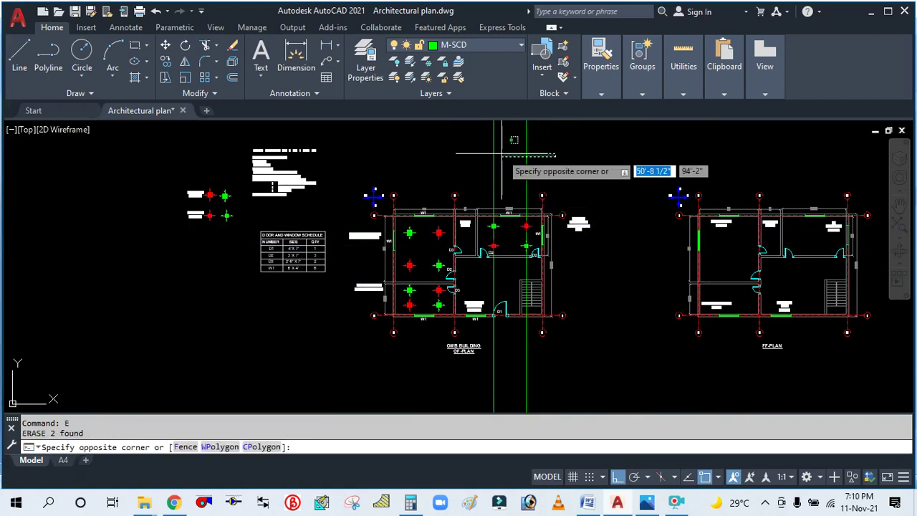
key("Escape")
scroll(521, 213, "up", 6)
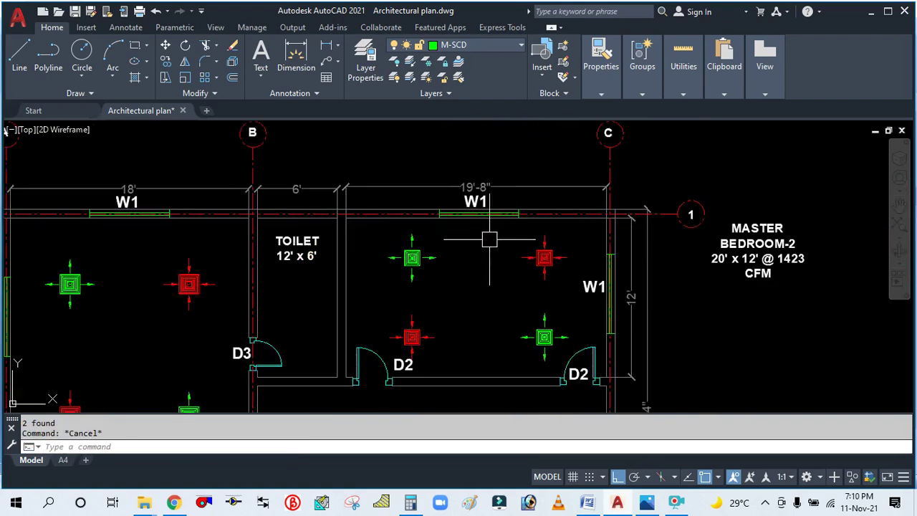
scroll(497, 231, "down", 2)
Pan the plan until the storage room and dining hall are in view.
type("p")
key("Return")
left_click_drag(257, 290, 305, 223)
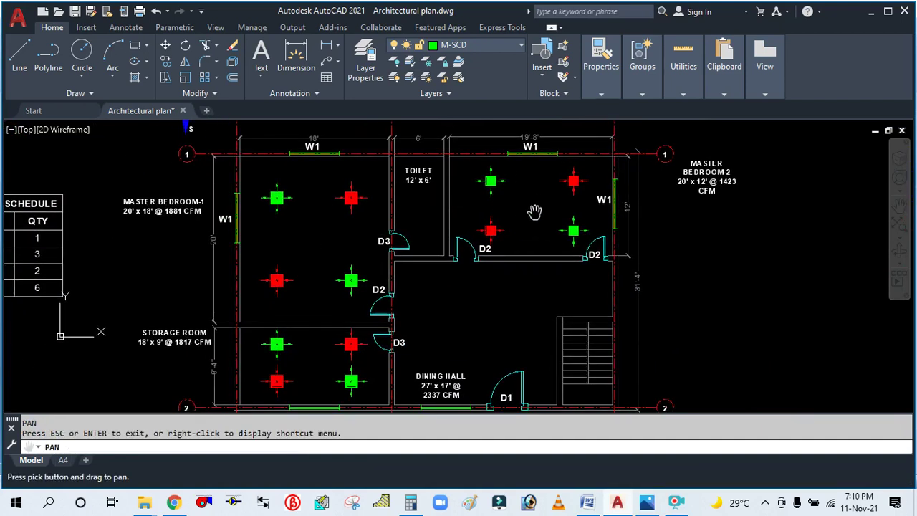
scroll(534, 213, "up", 2)
scroll(527, 224, "down", 2)
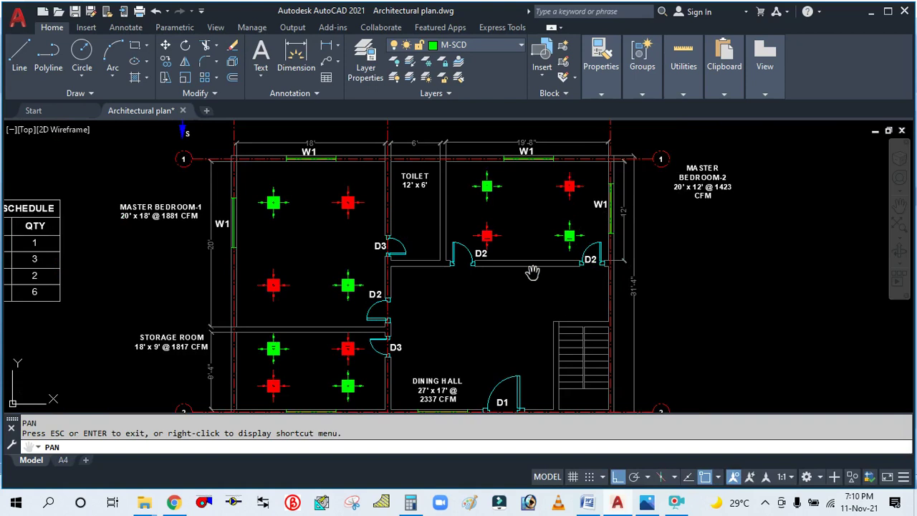
left_click_drag(489, 314, 512, 261)
scroll(466, 343, "up", 4)
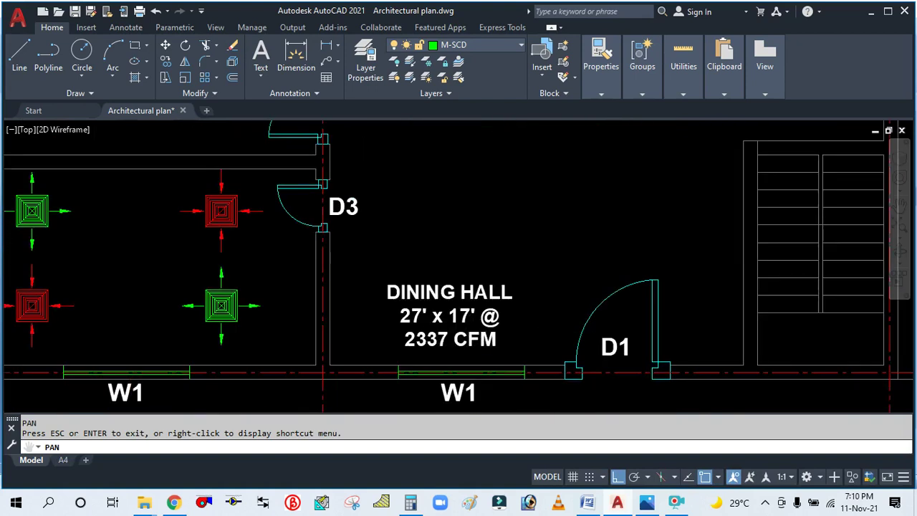
scroll(492, 294, "down", 2)
left_click_drag(466, 292, 463, 346)
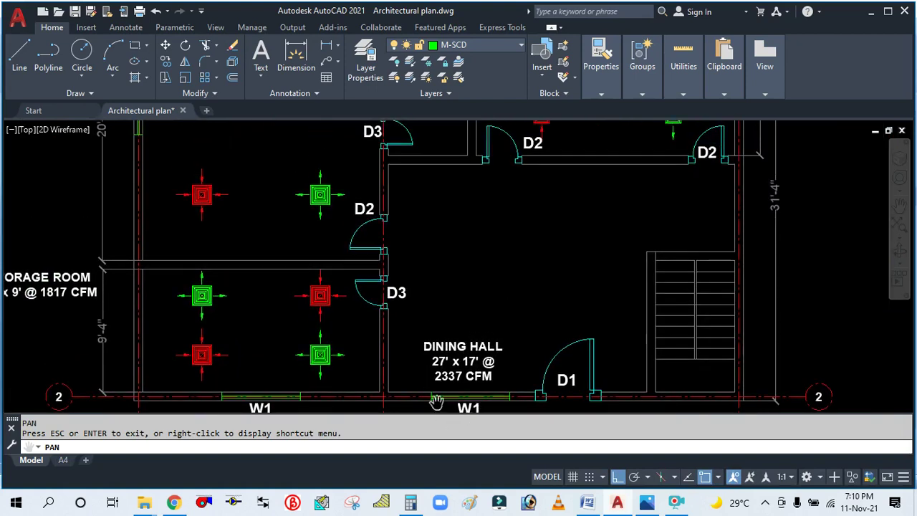
left_click(411, 504)
Enter the dining hall's 2337 CFM and halve it to 1,168.5.
left_click(722, 188)
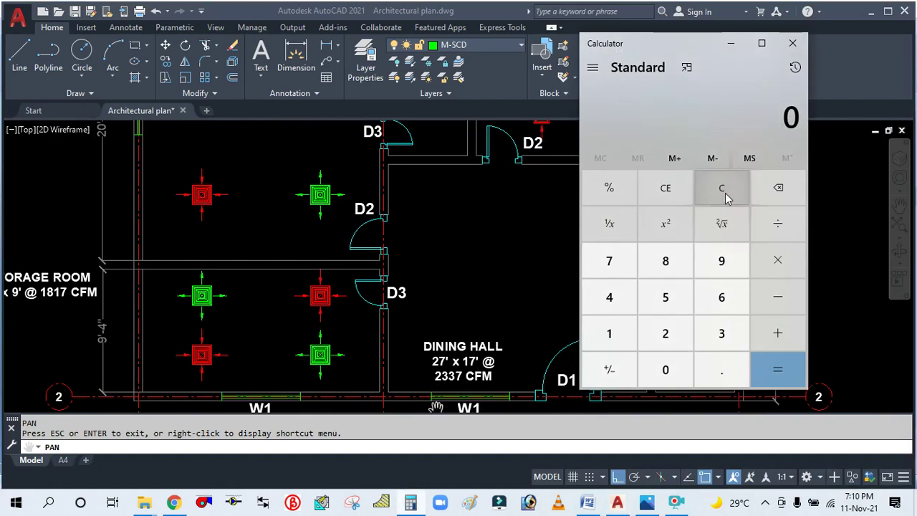
left_click(666, 332)
left_click(729, 329)
left_click(725, 331)
left_click(610, 262)
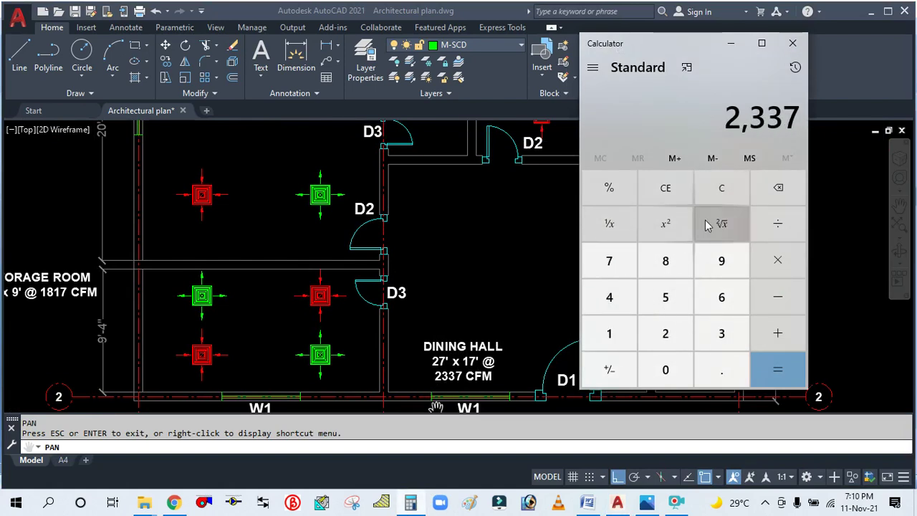
left_click_drag(693, 55, 696, 73)
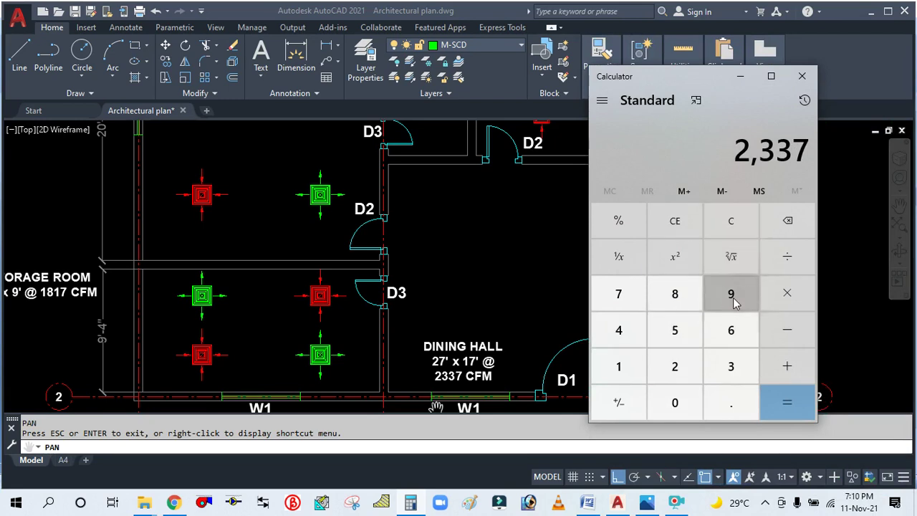
left_click(783, 271)
left_click(675, 366)
left_click(781, 399)
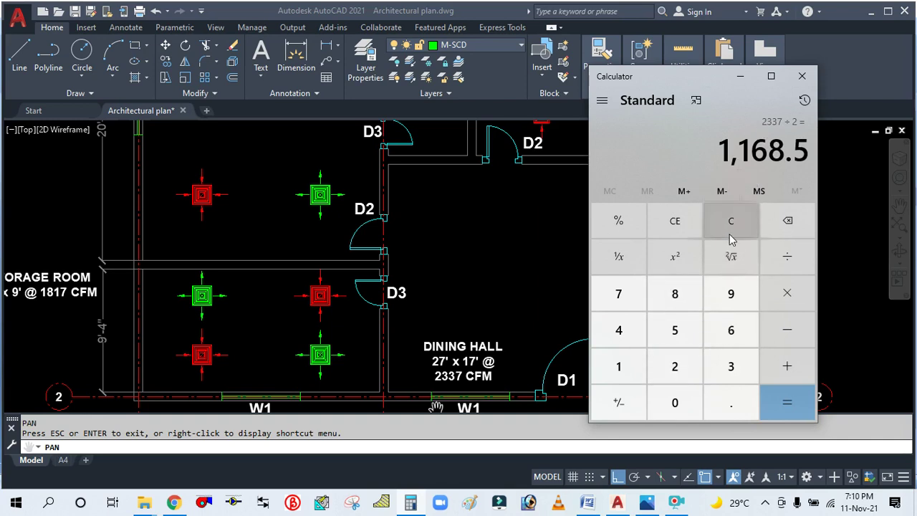
Divide by 500, multiply by 144 and take the square root, giving ≈18.34.
left_click(777, 262)
left_click(675, 330)
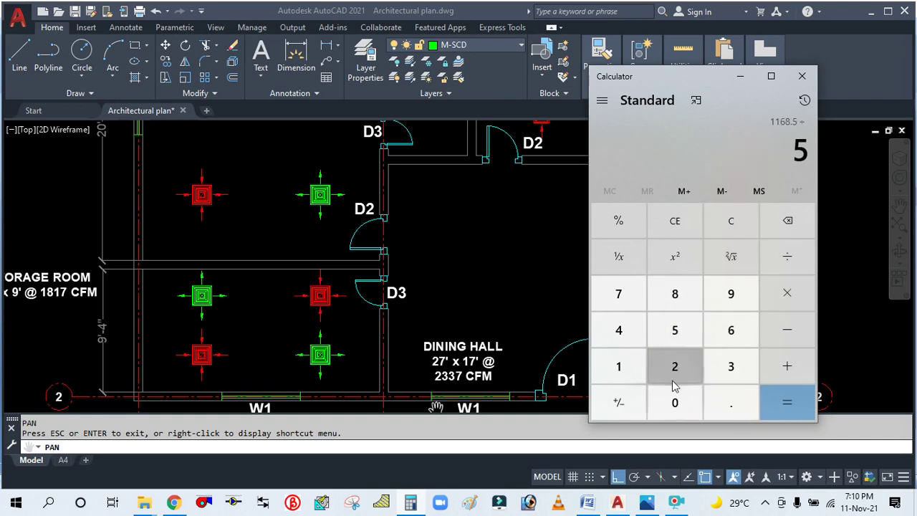
left_click(675, 402)
left_click(675, 402)
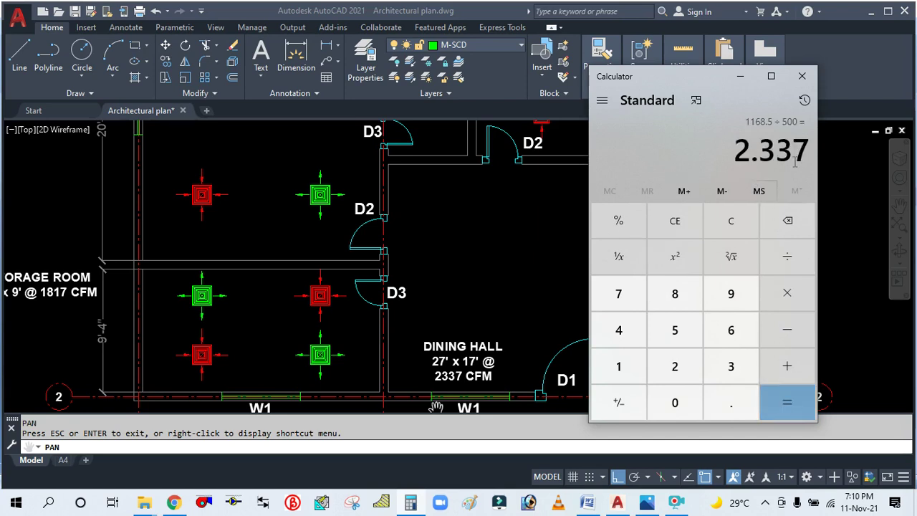
left_click(785, 294)
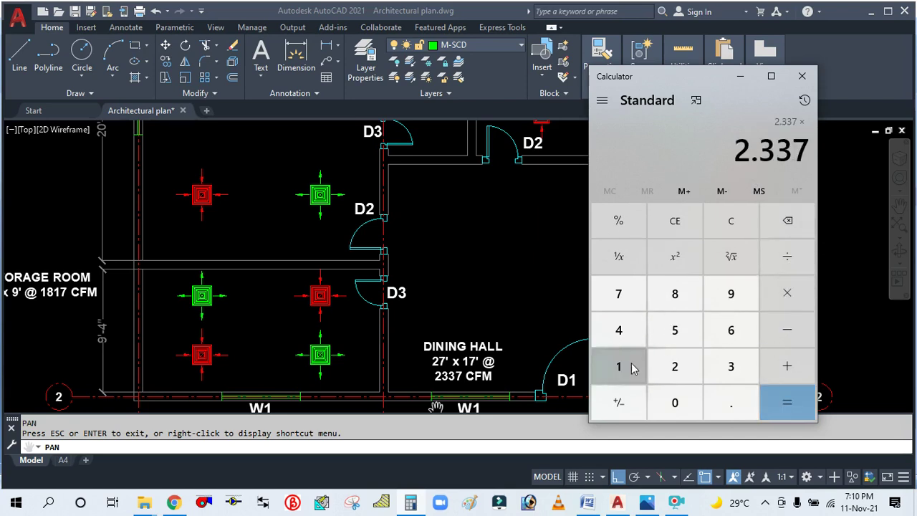
left_click(617, 369)
left_click(618, 337)
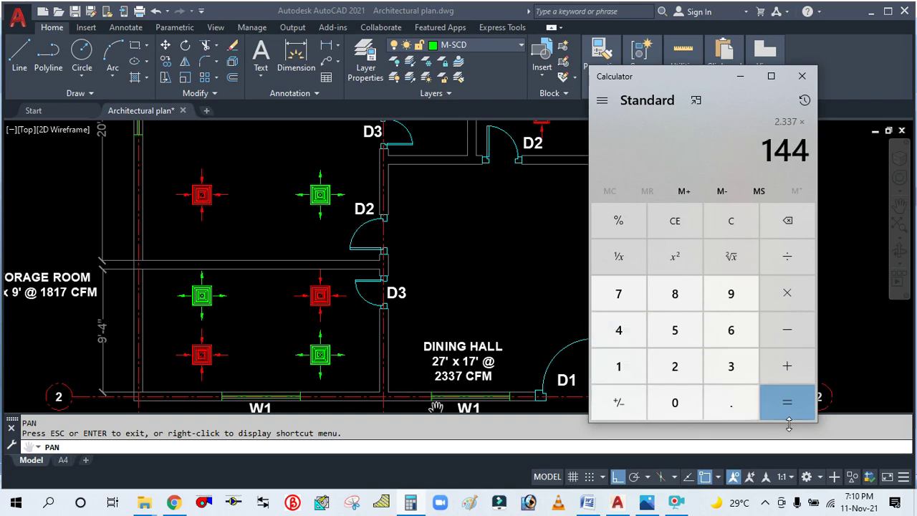
left_click(787, 403)
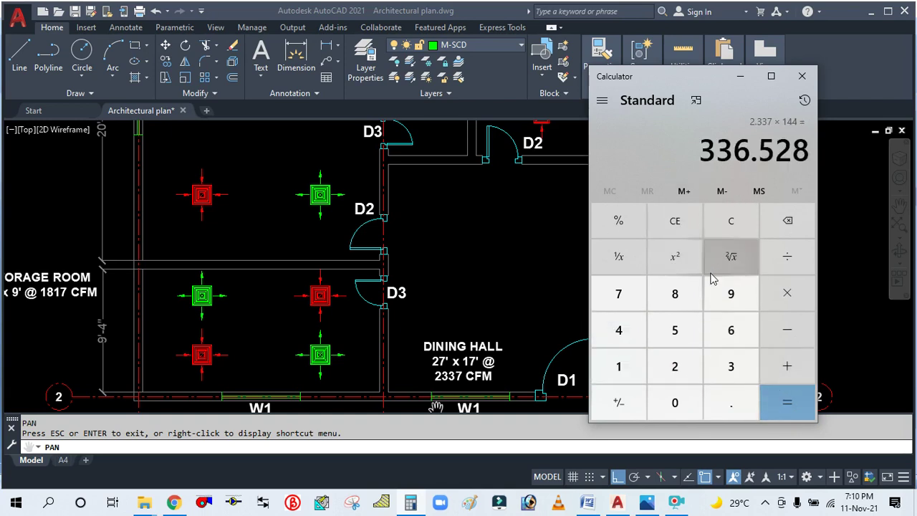
left_click(731, 258)
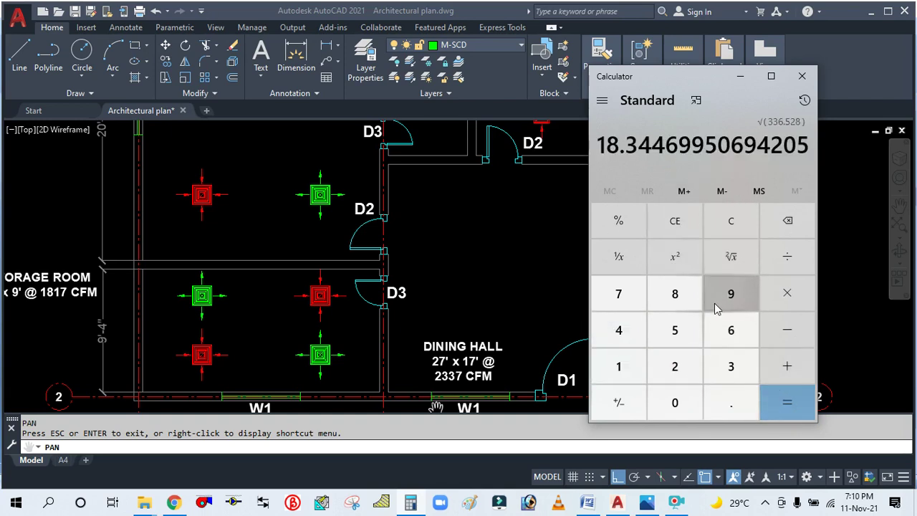
left_click(740, 76)
scroll(457, 273, "down", 5)
scroll(477, 252, "up", 2)
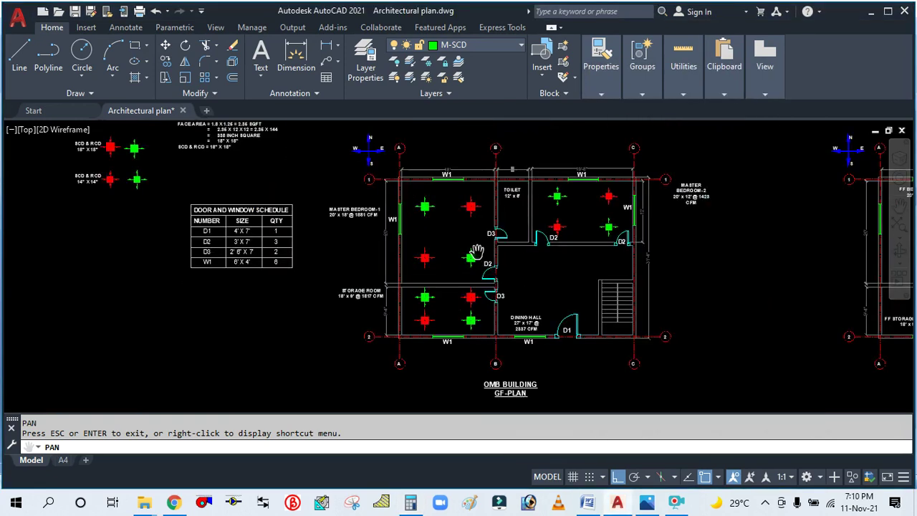
Add a vertical construction line along the dining hall's left wall.
scroll(137, 145, "up", 3)
scroll(213, 215, "down", 1)
scroll(123, 217, "up", 1)
scroll(245, 198, "down", 2)
scroll(245, 205, "down", 3)
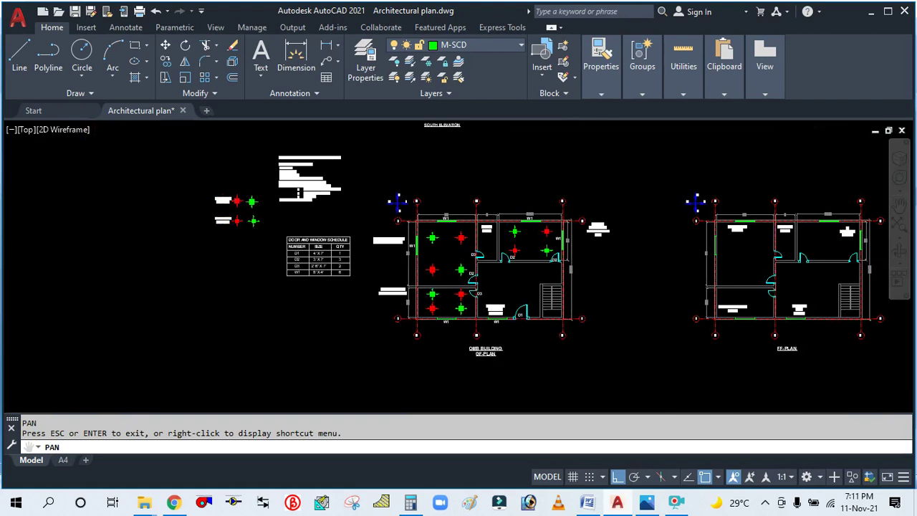
scroll(501, 300, "up", 4)
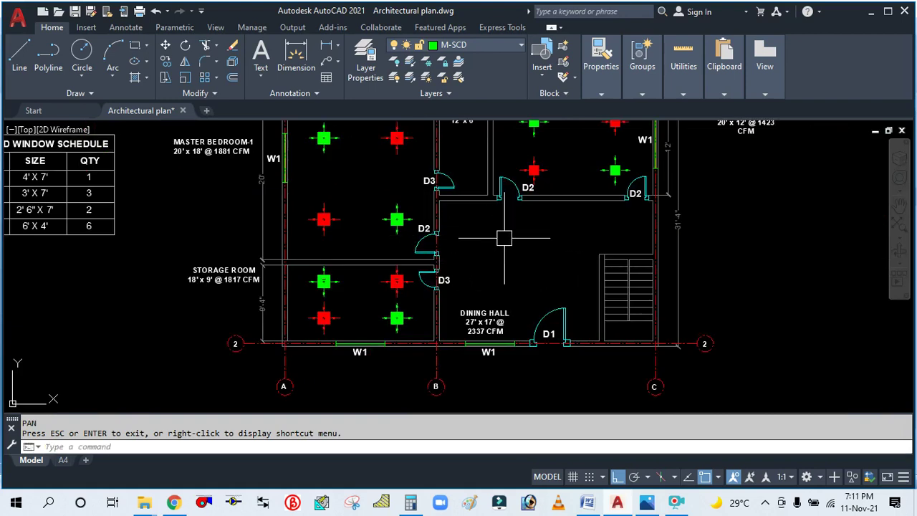
scroll(463, 221, "up", 2)
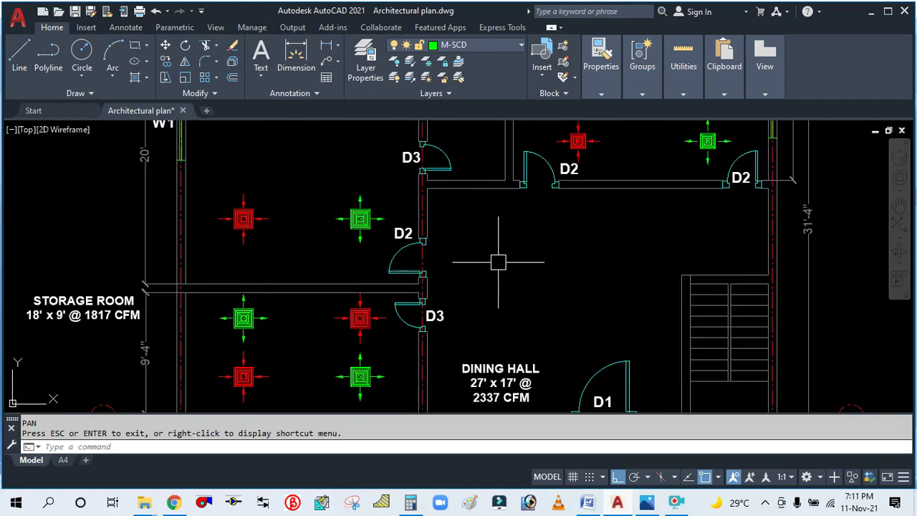
scroll(498, 262, "down", 2)
type("L")
key("Return")
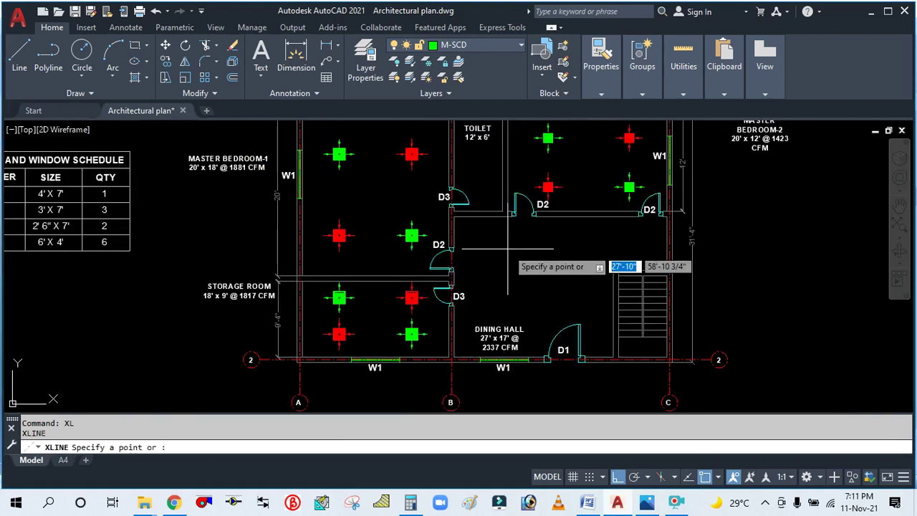
type("V")
key("Return")
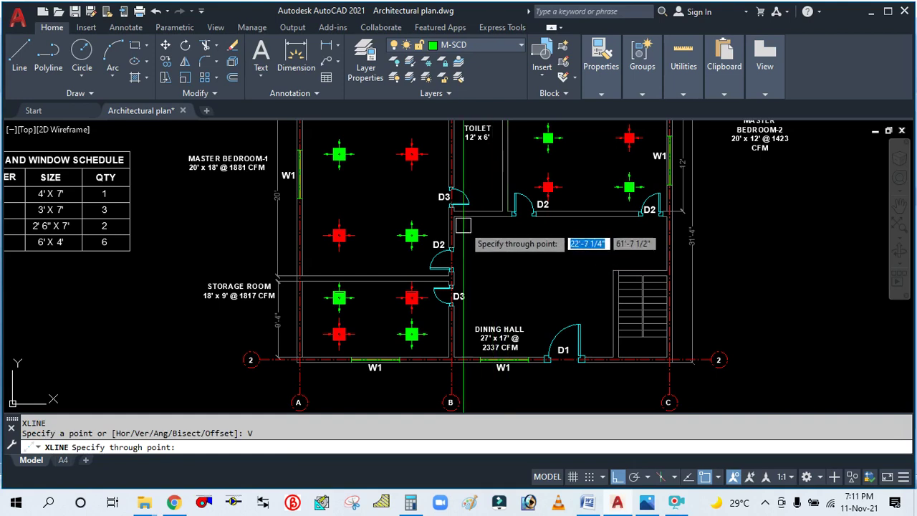
left_click(532, 265)
key("Return")
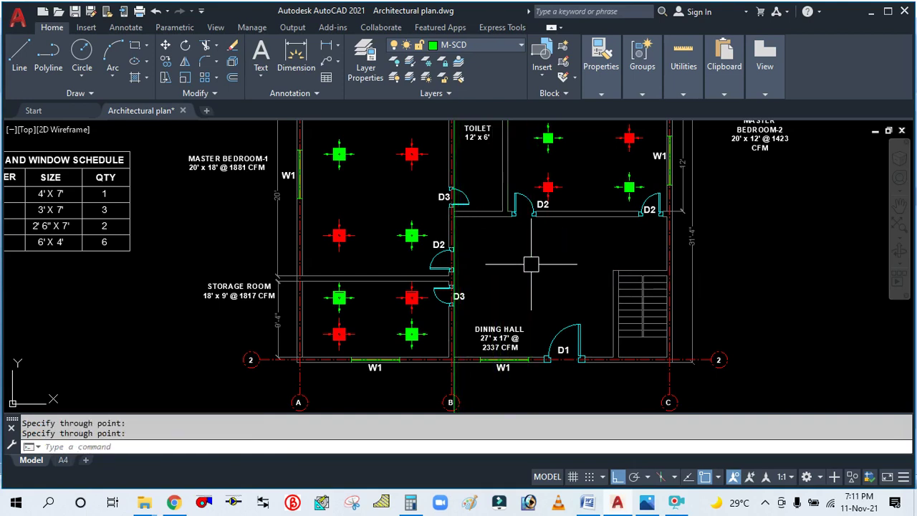
Add a horizontal construction line along the dining hall's top wall.
key("Return")
type("H")
key("Return")
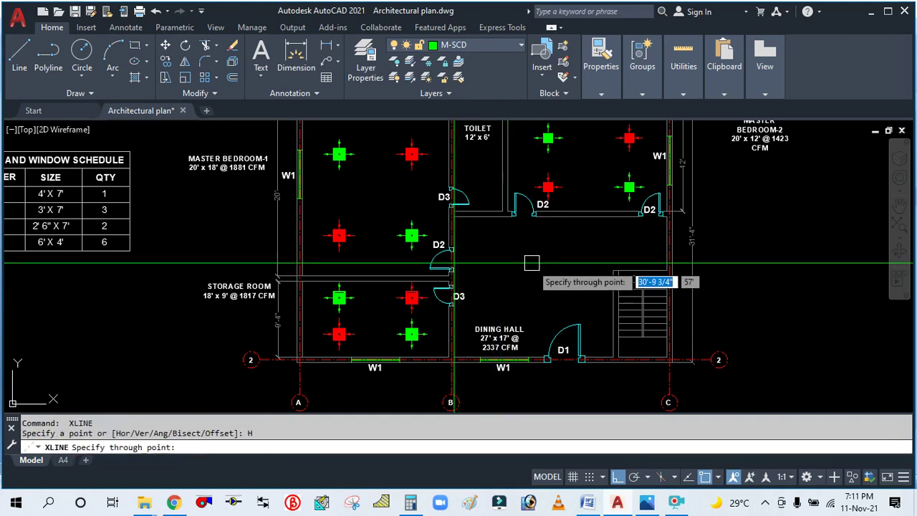
left_click(459, 216)
key("Escape")
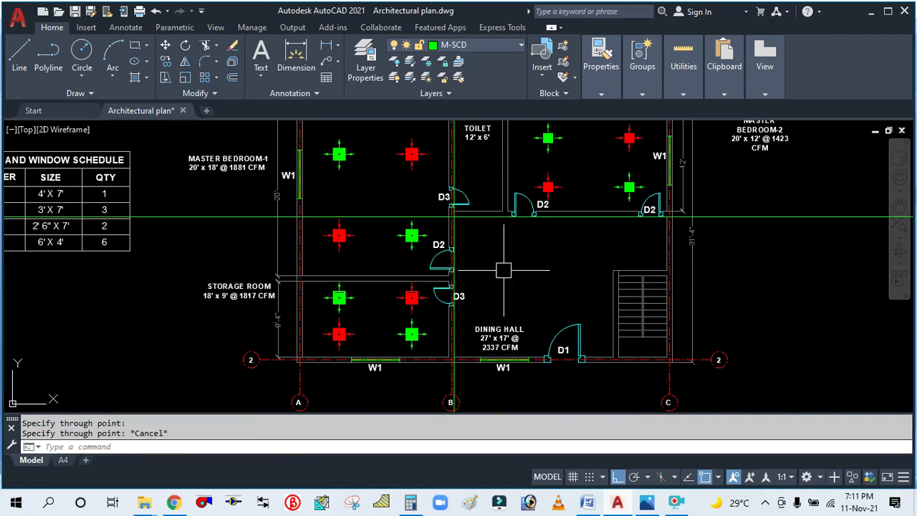
Start and cancel a linear dimension, then bring up Windows Calculator.
type("DLI")
key("Return")
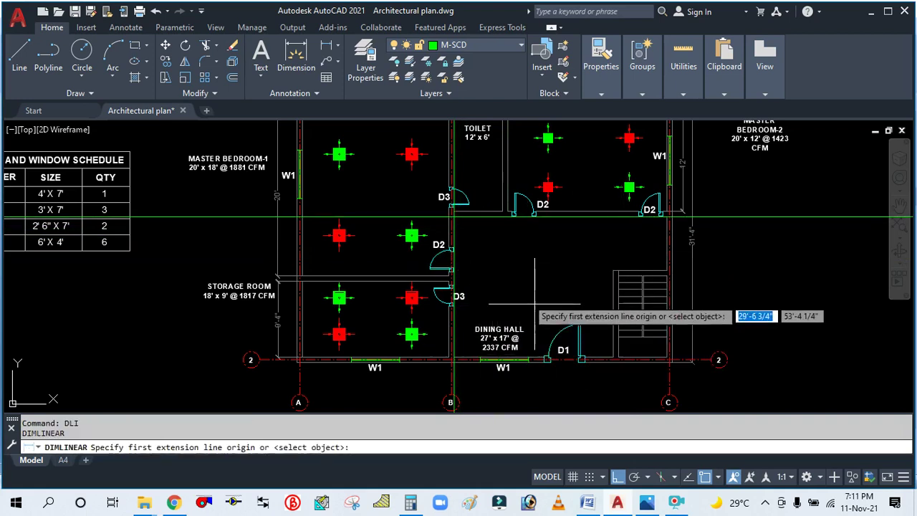
key("Escape")
scroll(481, 334, "up", 2)
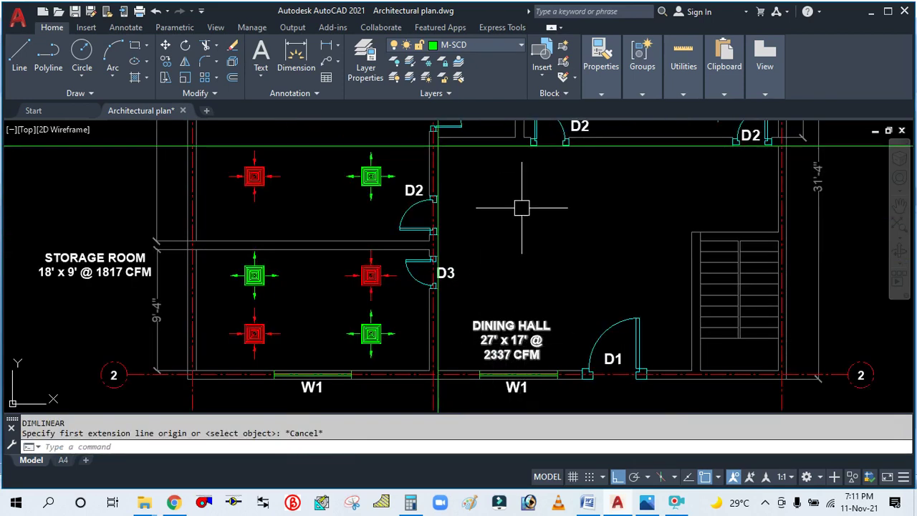
scroll(537, 234, "down", 3)
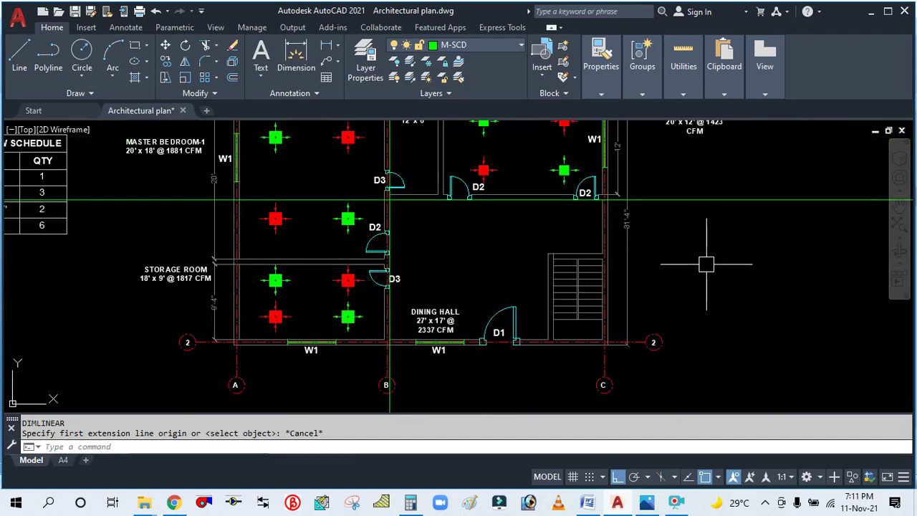
left_click(411, 505)
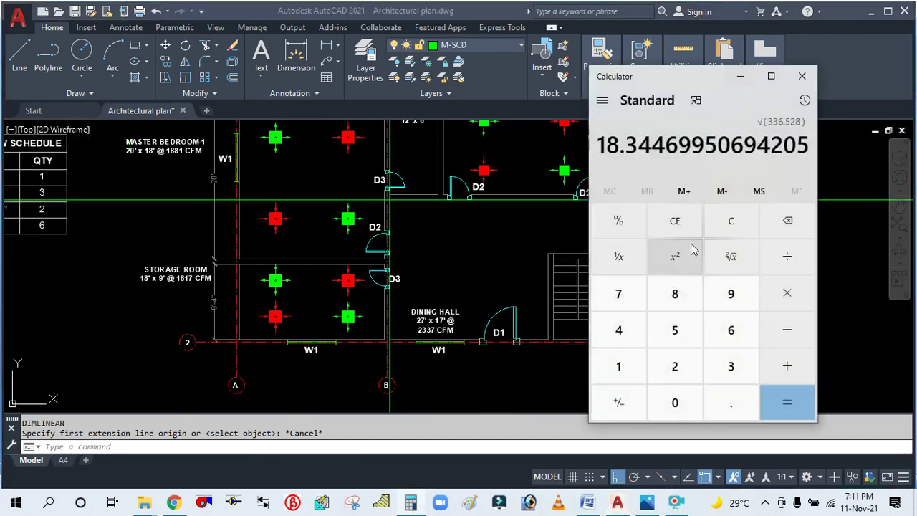
Compute 17 ÷ 4 in a cleared Calculator.
left_click(728, 219)
left_click(621, 373)
left_click(626, 291)
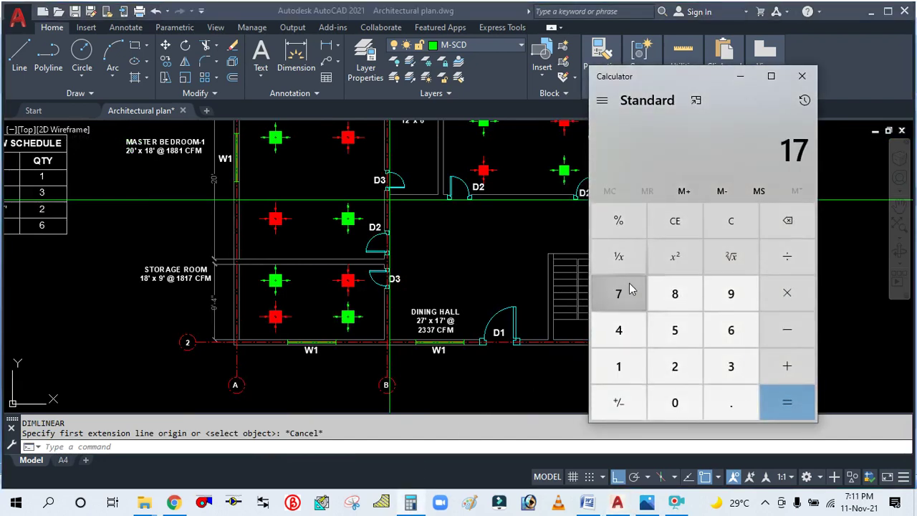
left_click(788, 256)
left_click(618, 329)
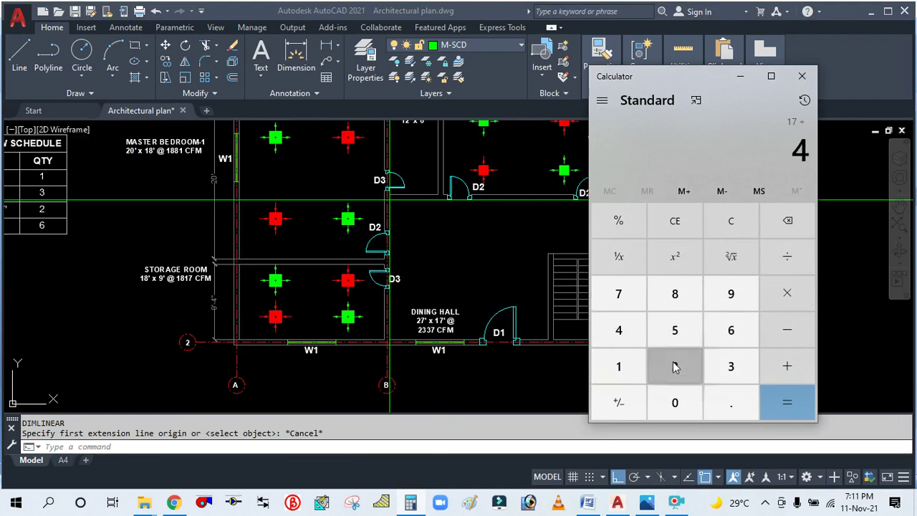
left_click(790, 397)
Move the horizontal construction line 4' down into the dining hall.
left_click(741, 81)
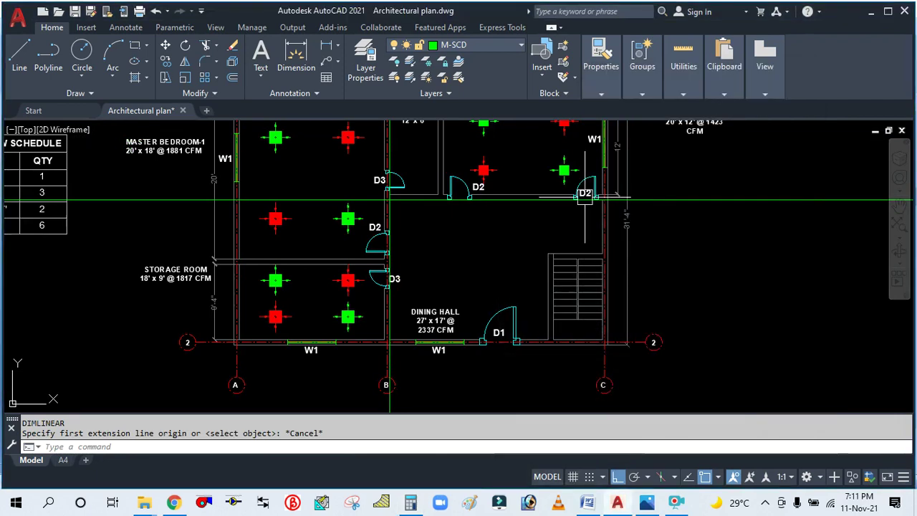
type("m")
key("Return")
left_click(706, 202)
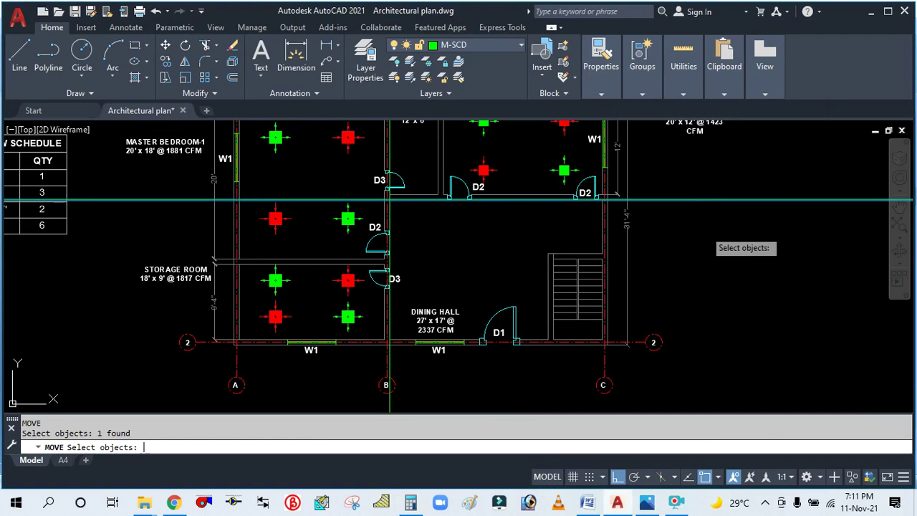
key("Return")
left_click(713, 233)
type("4'")
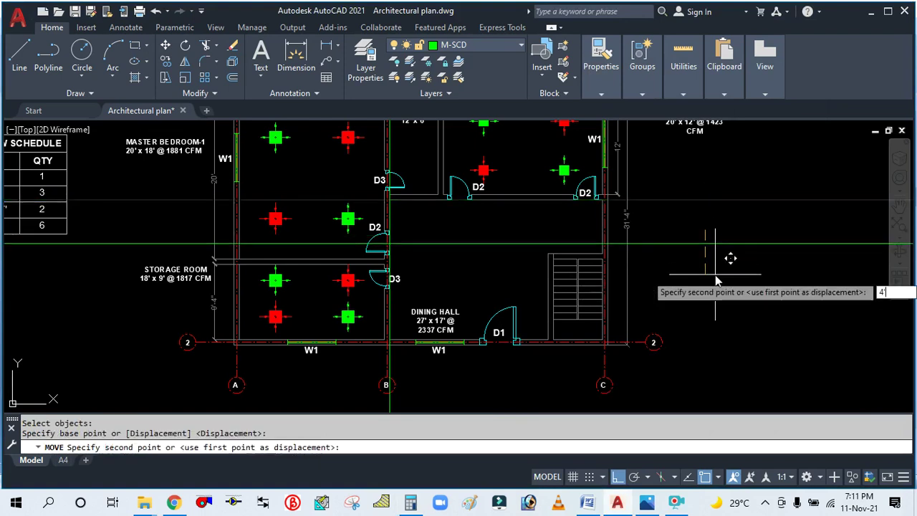
key("Return")
Start an offset and compute 4.25 × 2 in Calculator.
type("o")
key("Return")
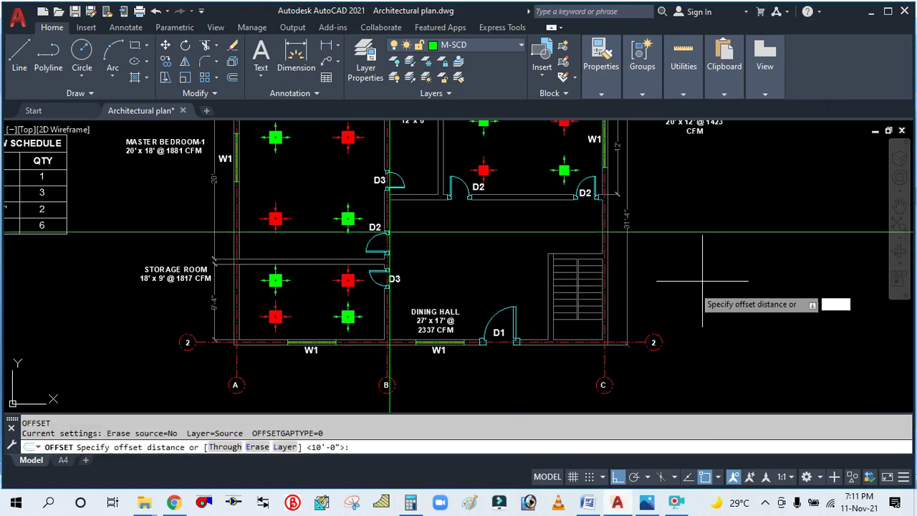
left_click(411, 502)
left_click(783, 293)
left_click(674, 366)
left_click(787, 403)
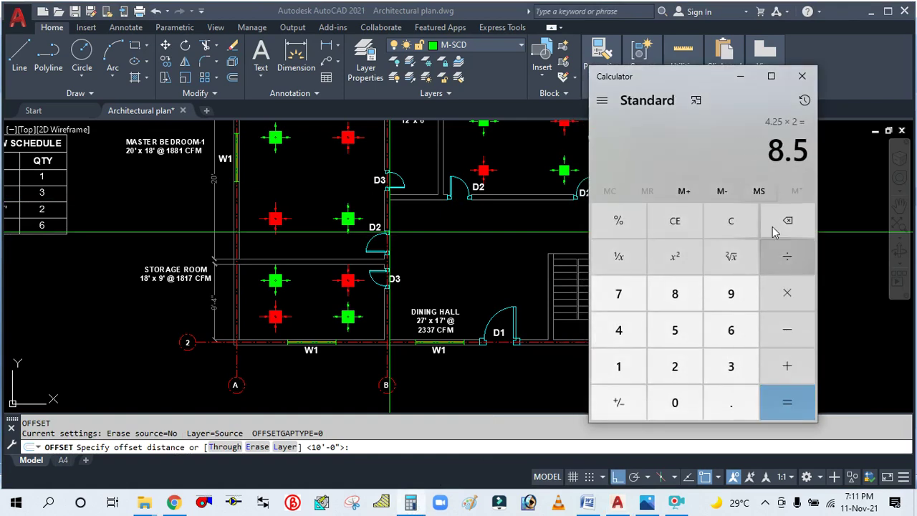
left_click(741, 76)
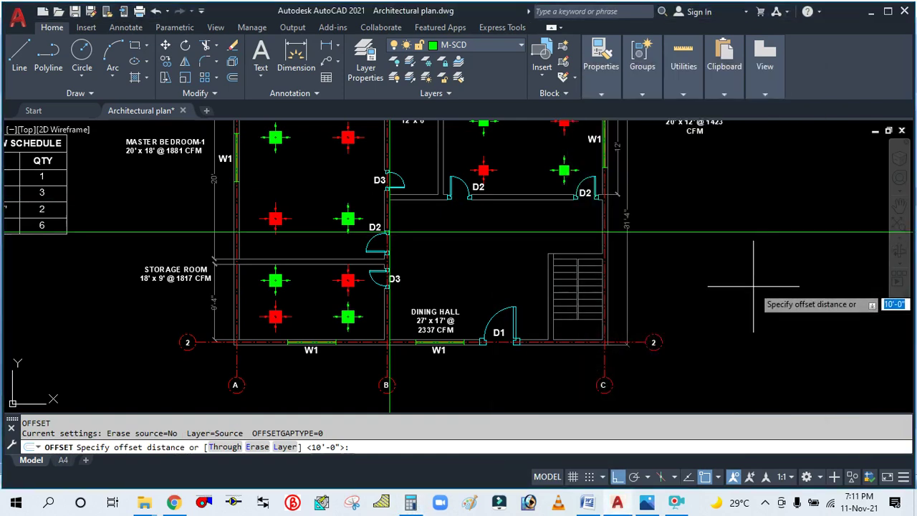
Offset the horizontal line 8.5 downward, then delete that unwanted copy.
type("8.5")
key("Return")
left_click(716, 232)
left_click(719, 304)
key("Escape")
left_click(690, 237)
scroll(687, 238, "up", 2)
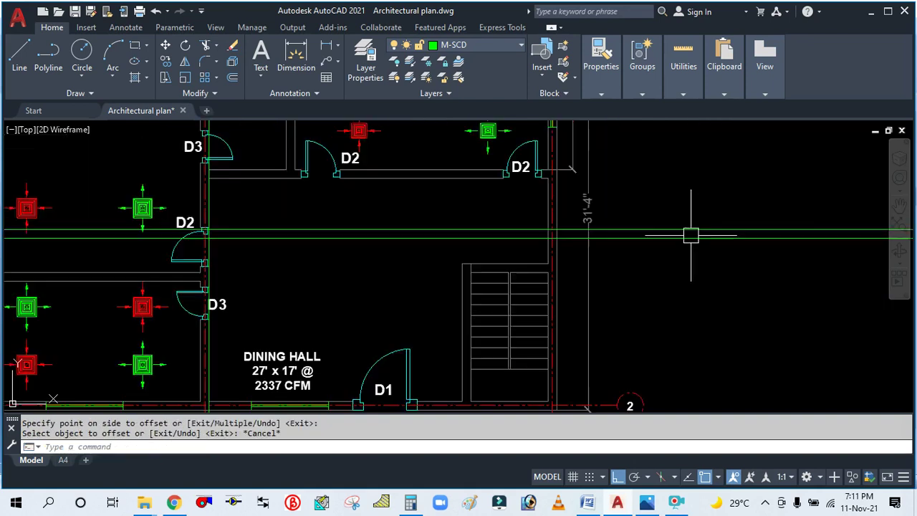
key("Delete")
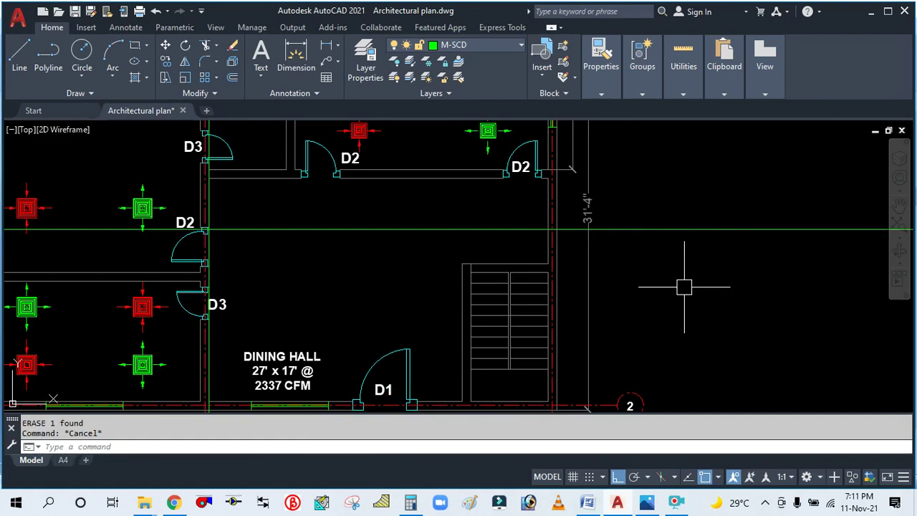
Offset the horizontal guide line 8' downward, then reopen a cleared Calculator.
type("o")
key("Return")
type("8'")
key("Return")
left_click(687, 237)
left_click(686, 301)
key("Escape")
scroll(614, 215, "down", 2)
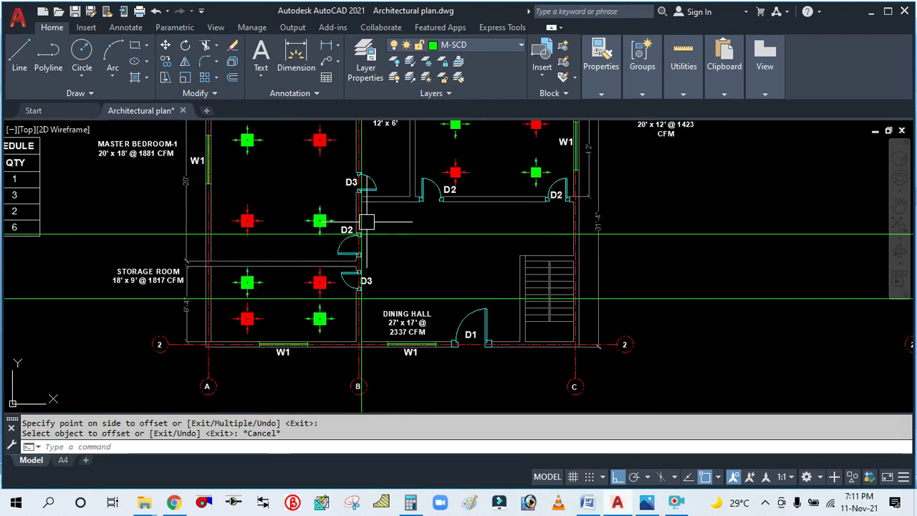
scroll(387, 319, "up", 2)
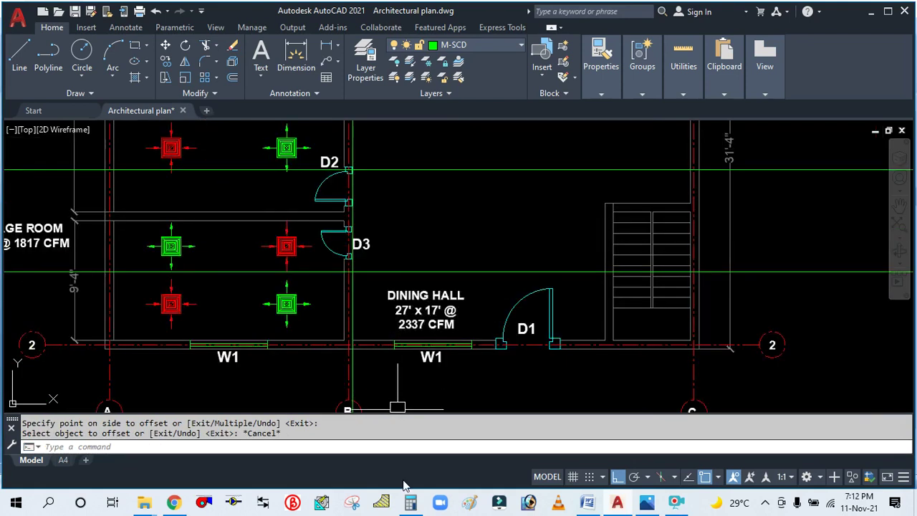
left_click(410, 502)
left_click(729, 219)
Compute 27 ÷ 4 in Calculator.
left_click(664, 351)
left_click(642, 290)
left_click(797, 264)
left_click(619, 330)
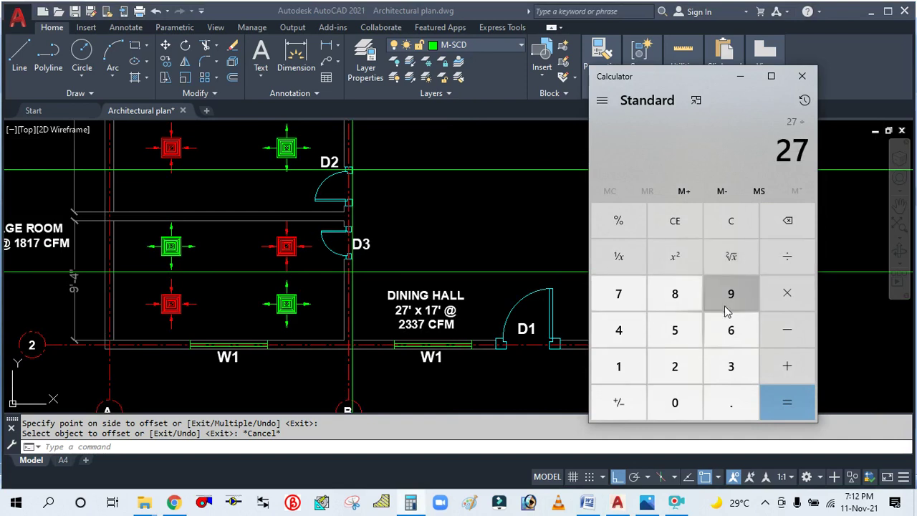
left_click(787, 402)
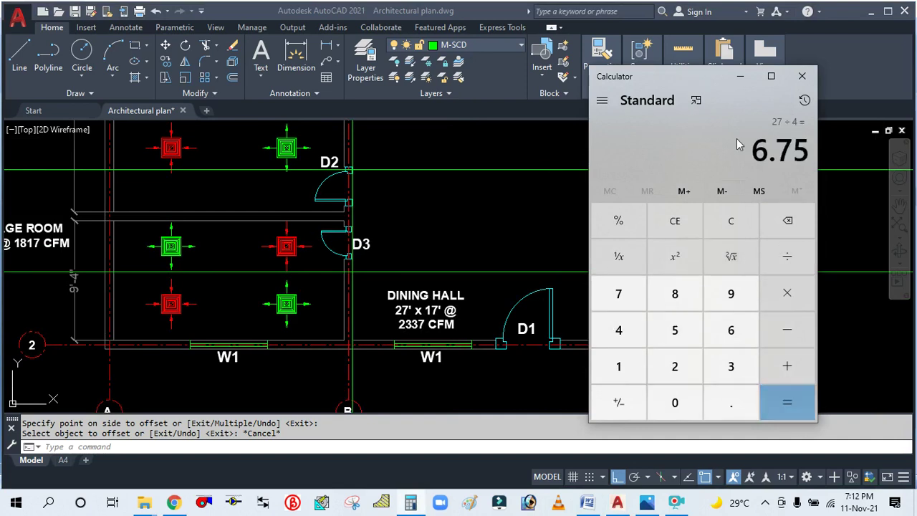
Move the vertical construction line by grid B 7' to the right.
left_click(744, 75)
type("m")
key("Return")
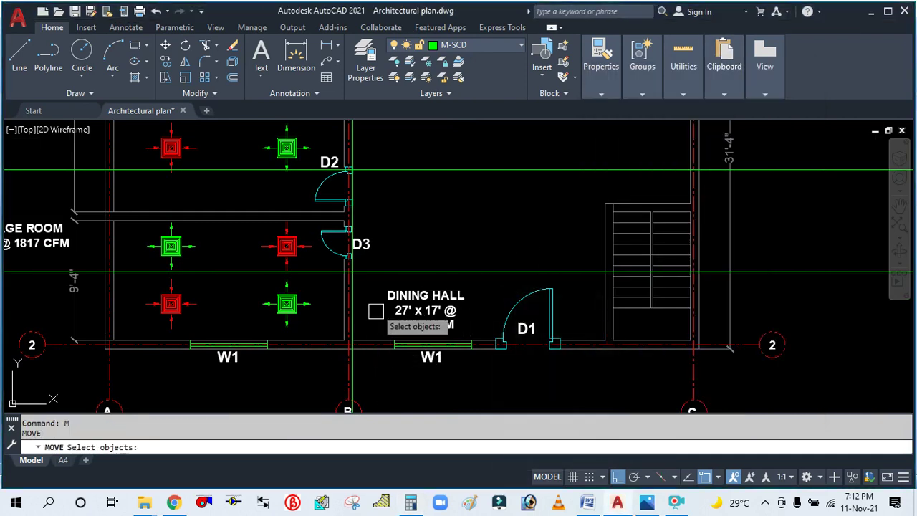
scroll(381, 358, "down", 5)
scroll(362, 387, "up", 5)
left_click(356, 391)
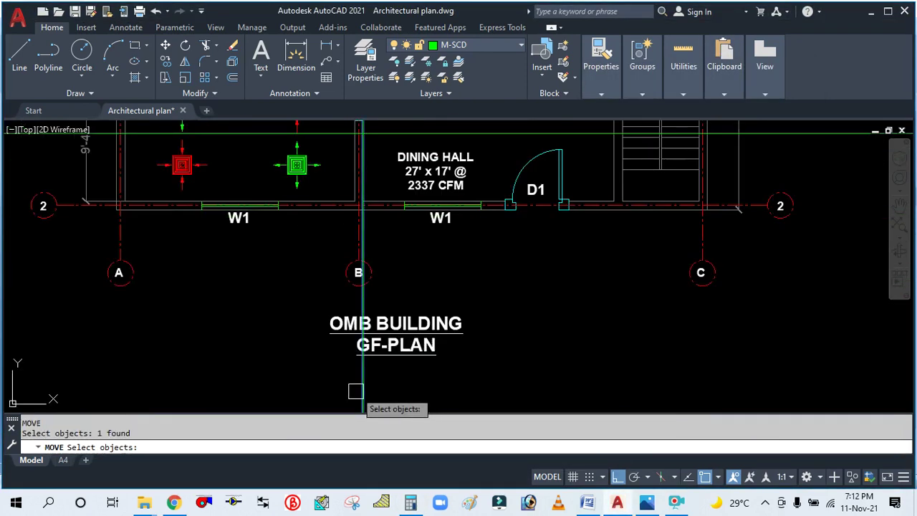
key("Return")
left_click(520, 289)
type("7'")
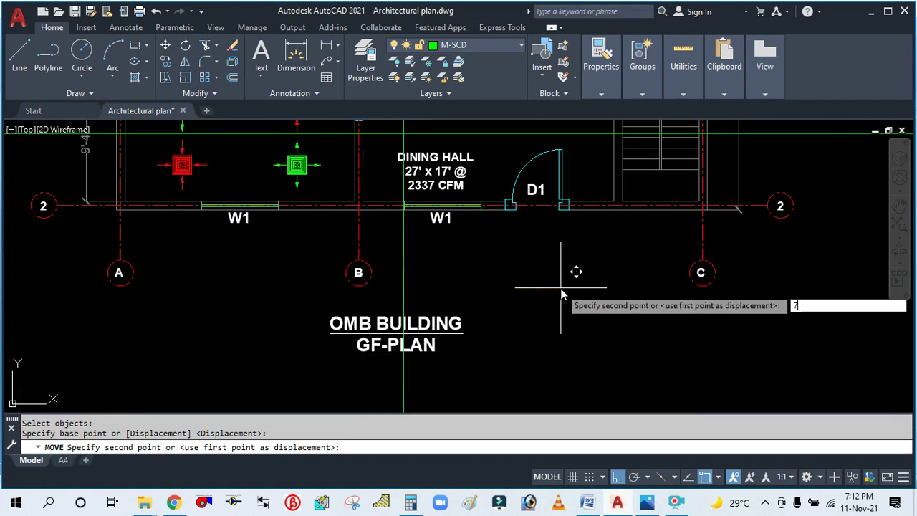
key("Return")
key("Escape")
Offset the vertical guide line 14' to the right and zoom to check the layout.
type("o")
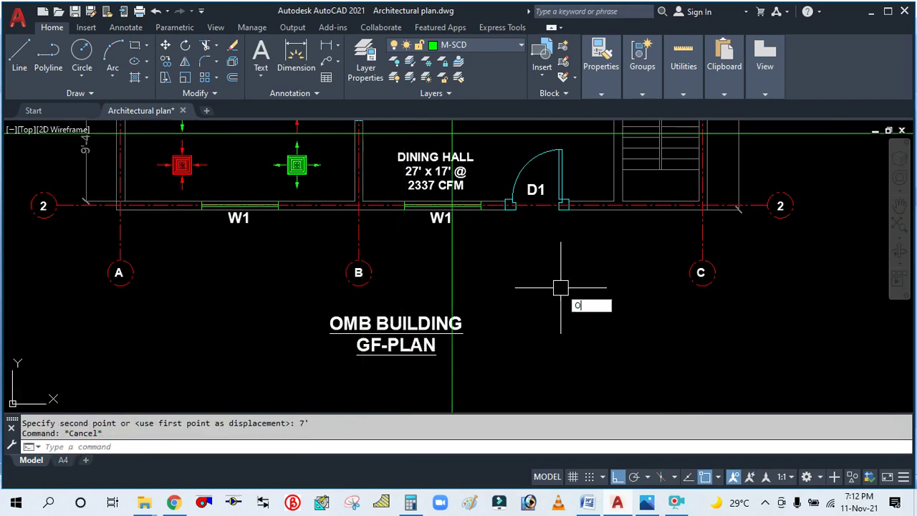
key("Return")
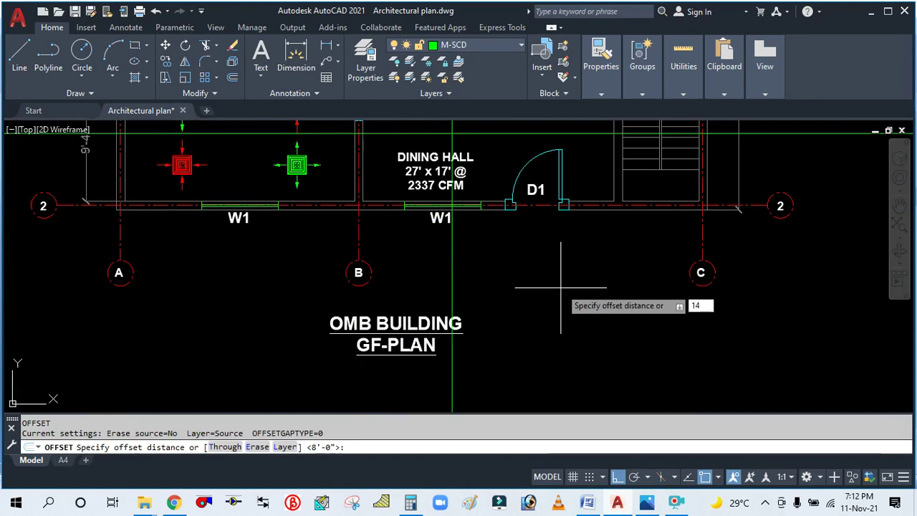
key("Return")
left_click(452, 280)
left_click(559, 295)
key("Escape")
scroll(558, 295, "down", 5)
scroll(533, 238, "up", 3)
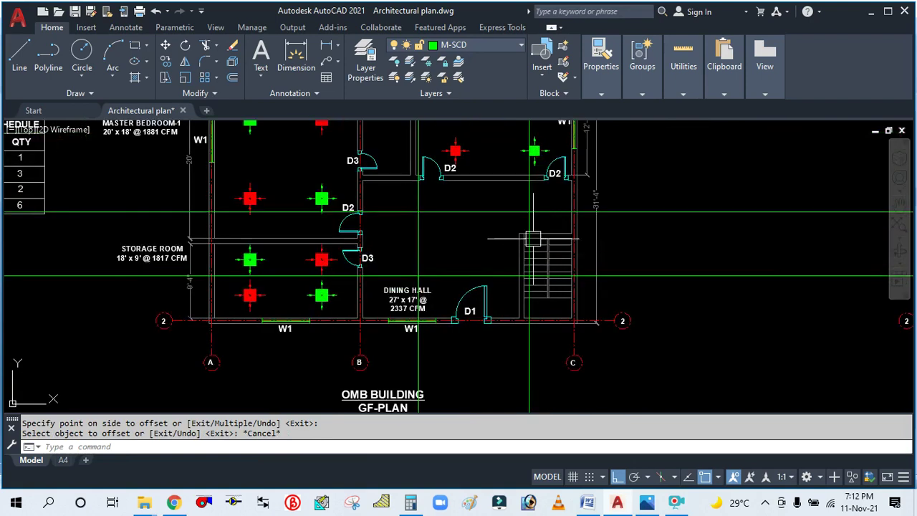
scroll(500, 261, "up", 2)
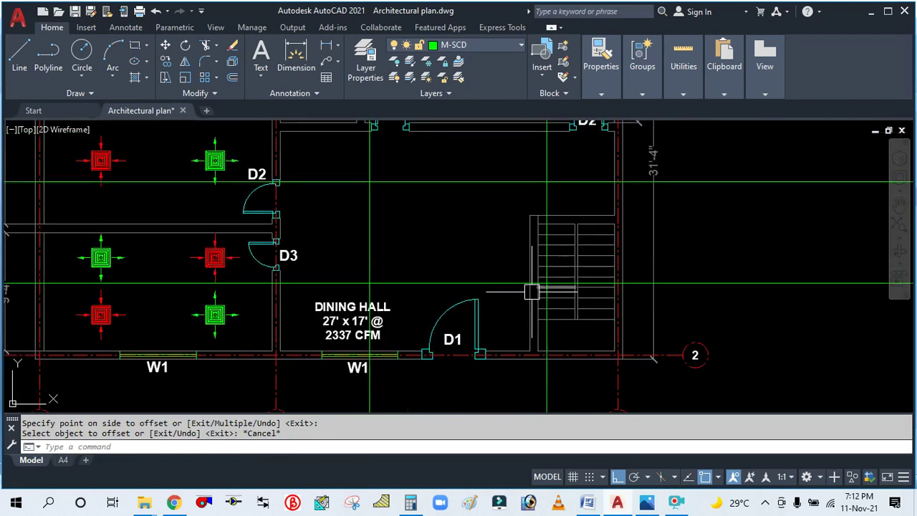
scroll(531, 312, "down", 2)
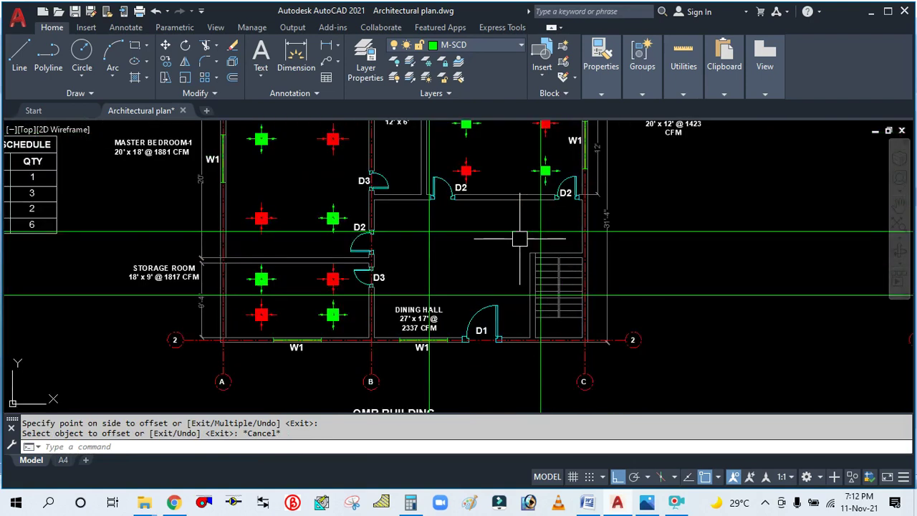
scroll(453, 250, "up", 2)
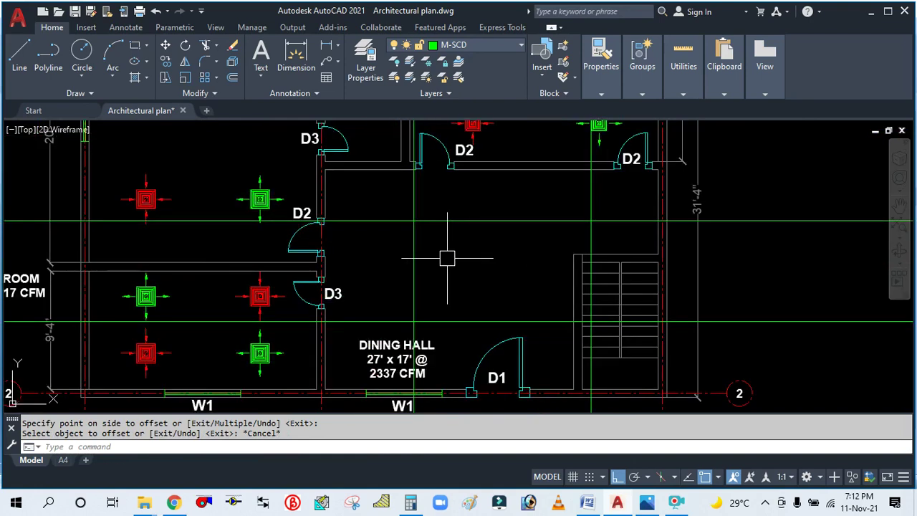
scroll(473, 215, "down", 4)
scroll(362, 204, "up", 2)
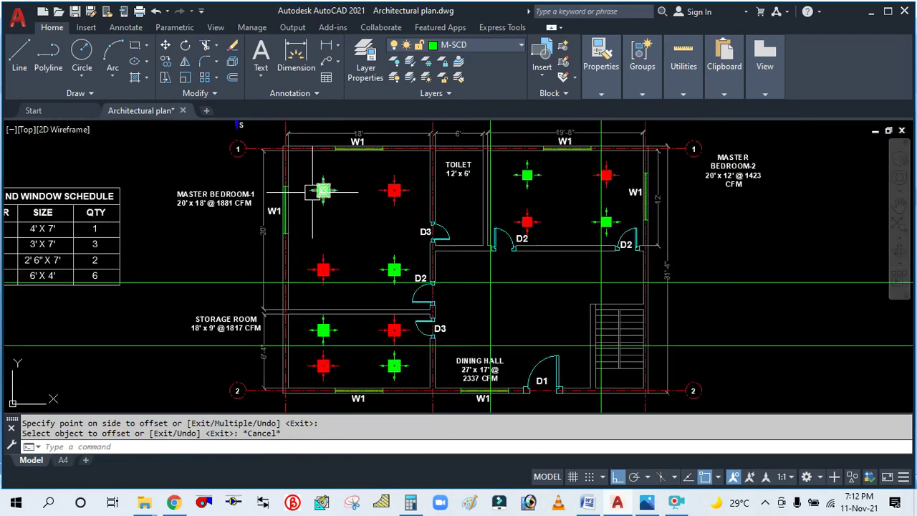
Copy the green SCD diffuser from Master Bedroom-1 into the dining hall.
type("co")
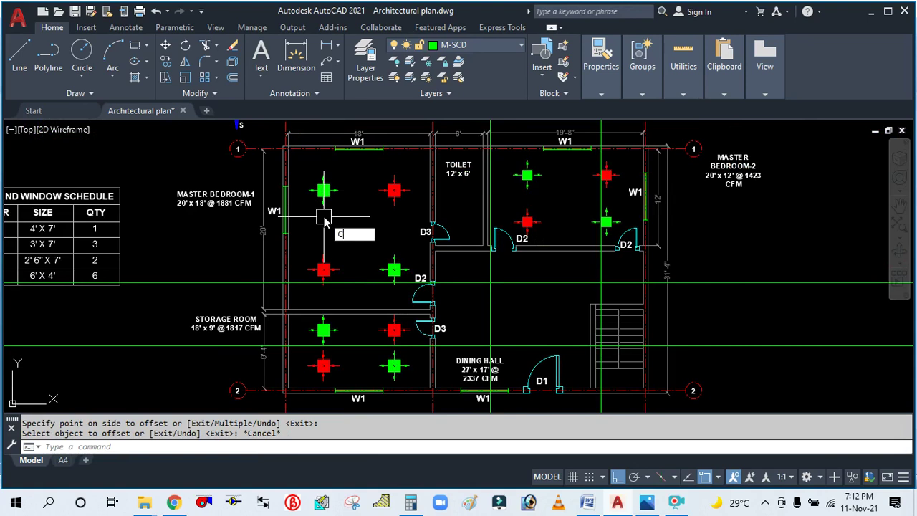
key("Return")
left_click(323, 193)
scroll(324, 193, "up", 3)
key("Return")
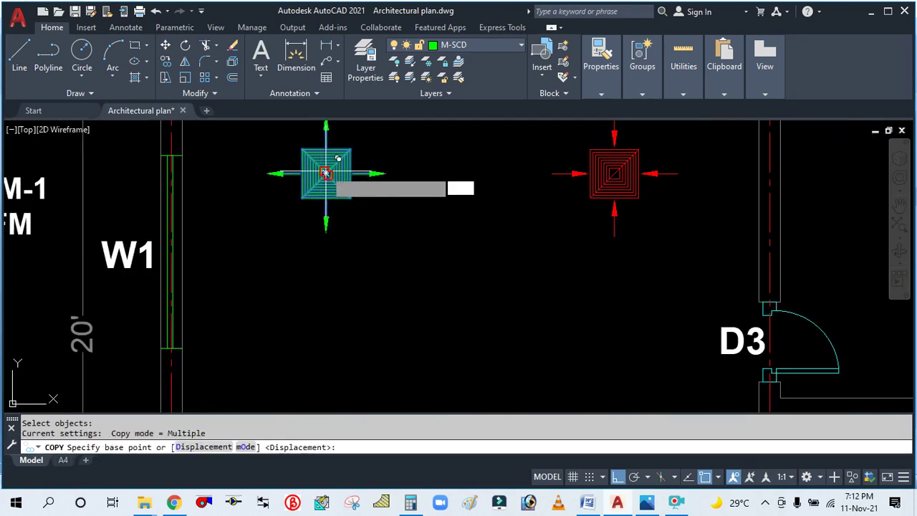
left_click(324, 174)
scroll(324, 176, "down", 5)
scroll(349, 213, "down", 3)
scroll(336, 240, "up", 5)
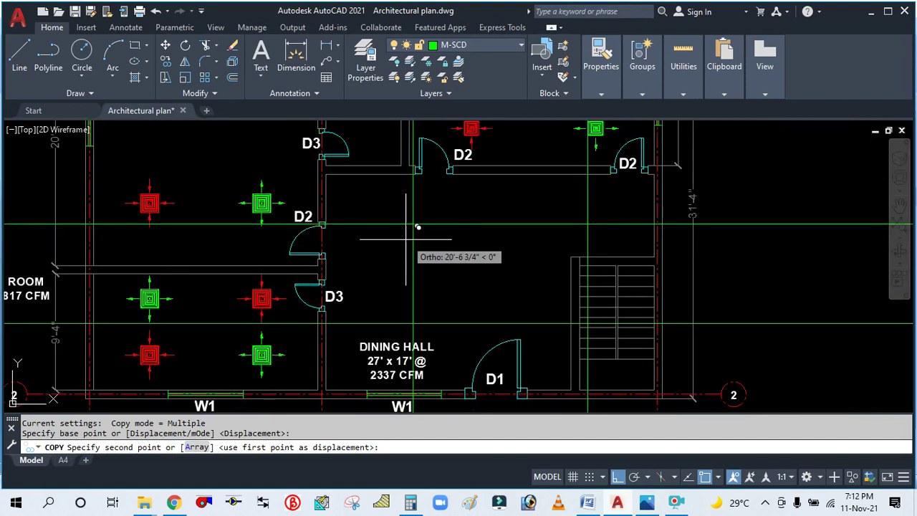
left_click(413, 224)
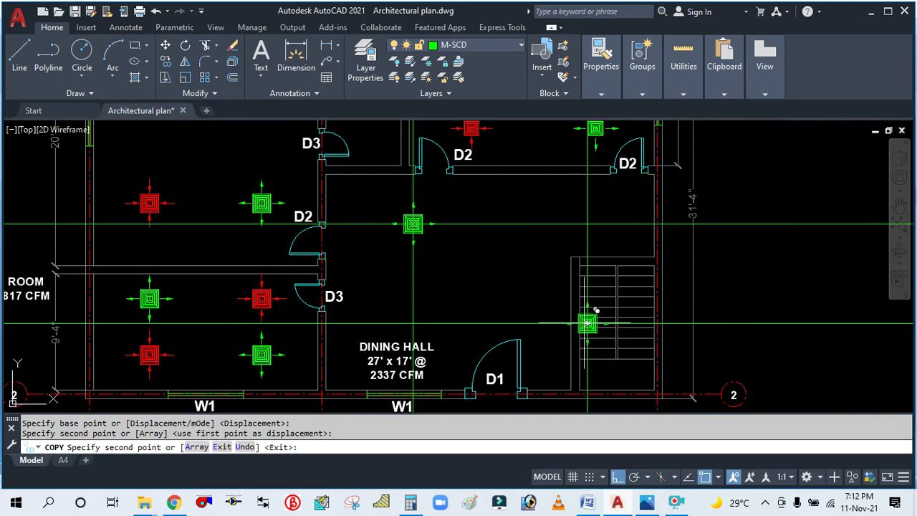
key("Escape")
Copy the red RCD diffuser from Master Bedroom-1 to two spots in the dining hall.
scroll(508, 301, "down", 4)
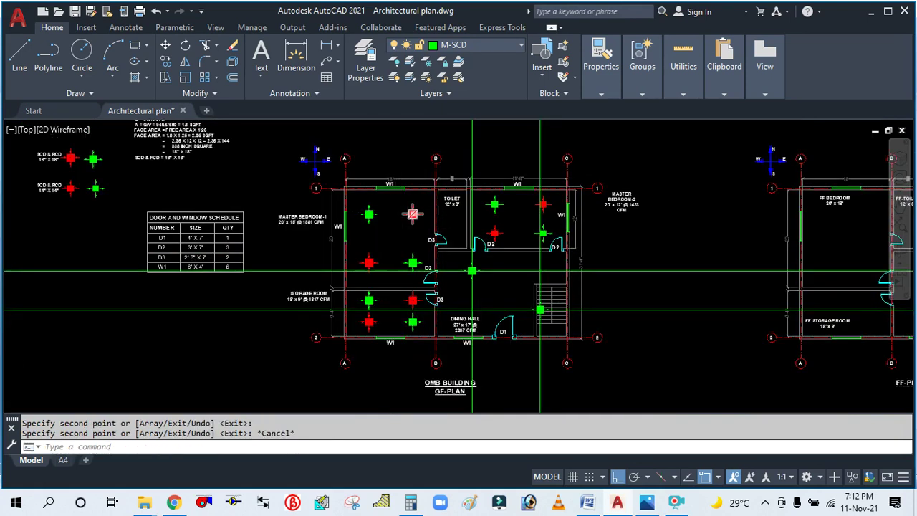
scroll(413, 213, "up", 4)
key("Return")
left_click(425, 219)
scroll(426, 220, "up", 3)
key("Return")
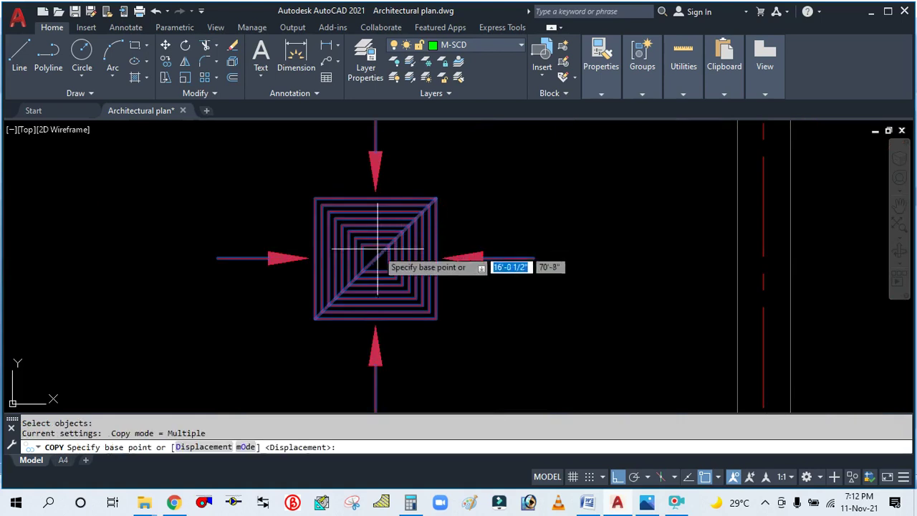
left_click(376, 259)
scroll(352, 229, "down", 3)
scroll(344, 215, "down", 6)
scroll(440, 313, "up", 6)
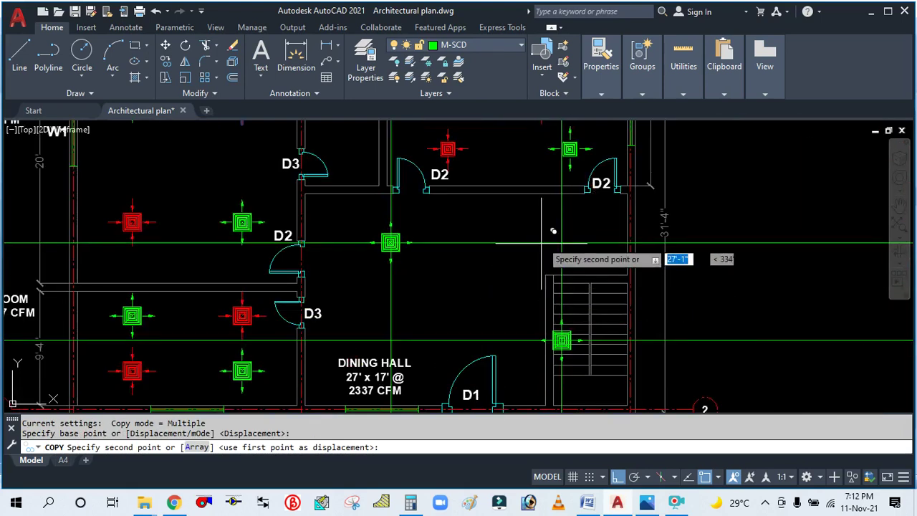
left_click(562, 242)
scroll(473, 222, "down", 4)
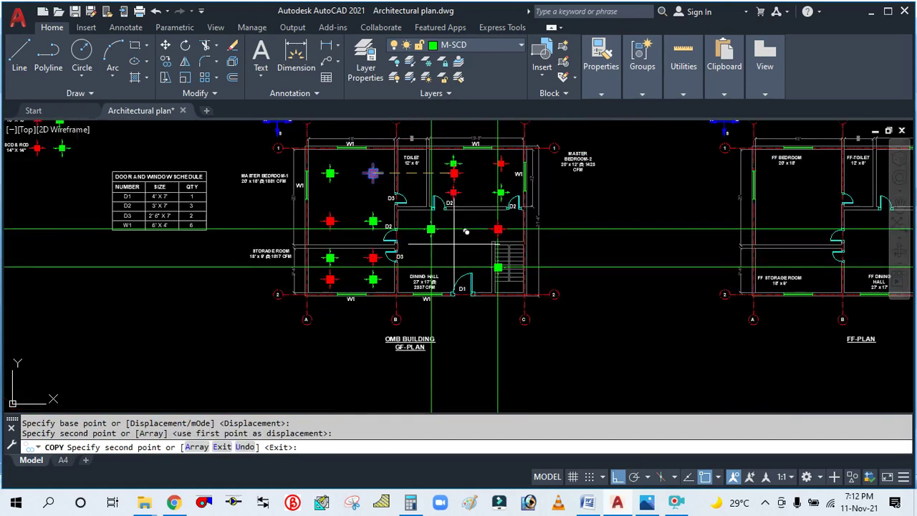
scroll(449, 259, "up", 5)
left_click(376, 292)
key("Escape")
Erase the horizontal and vertical guide lines and recentre the view on the dining hall.
scroll(397, 267, "down", 5)
left_click(553, 308)
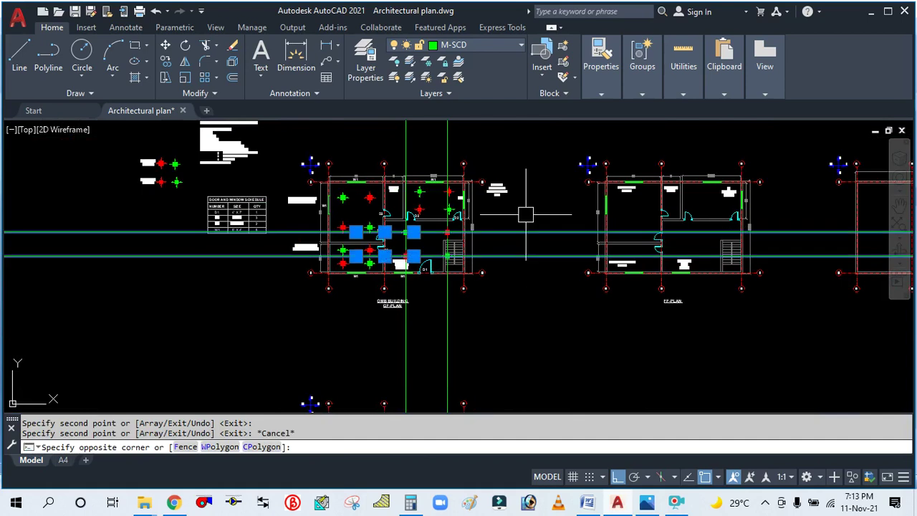
type("e")
key("Return")
left_click(474, 314)
left_click(376, 335)
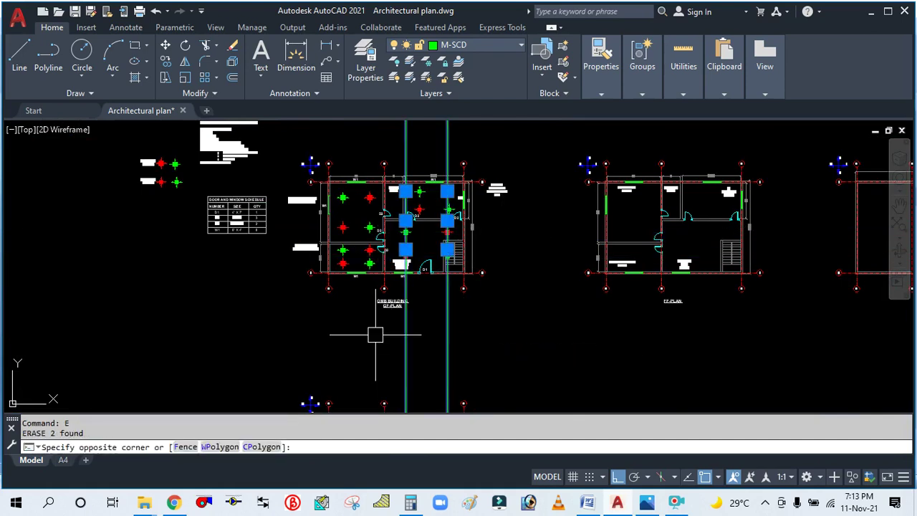
key("Escape")
scroll(415, 251, "up", 6)
middle_click_drag(416, 246, 438, 290)
scroll(402, 264, "down", 5)
scroll(427, 278, "up", 4)
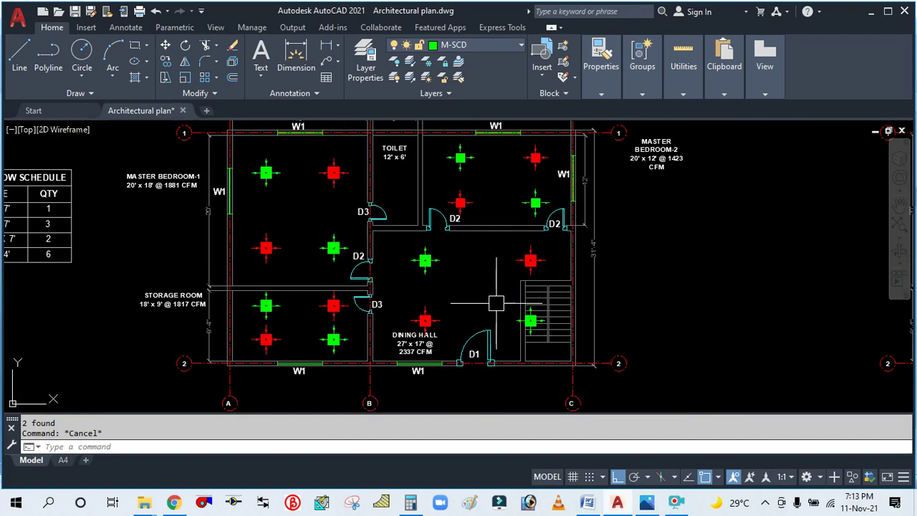
scroll(487, 298, "down", 2)
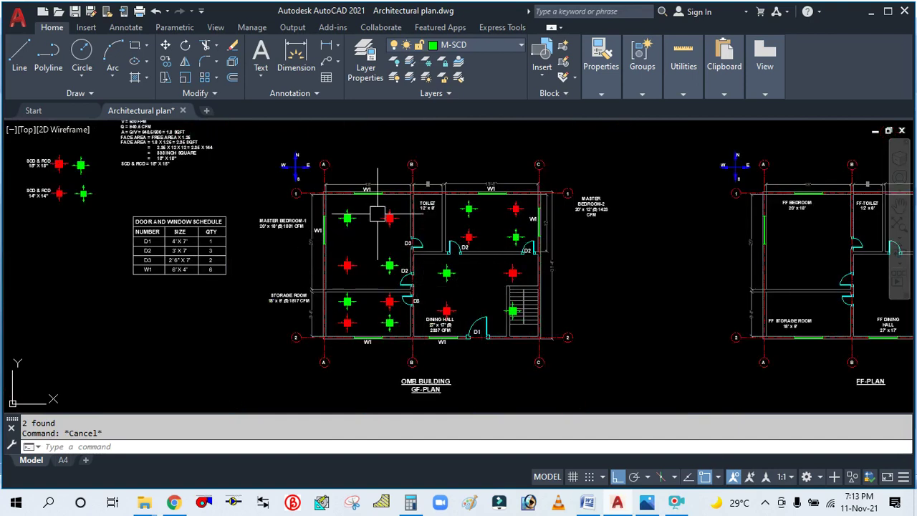
scroll(307, 246, "up", 2)
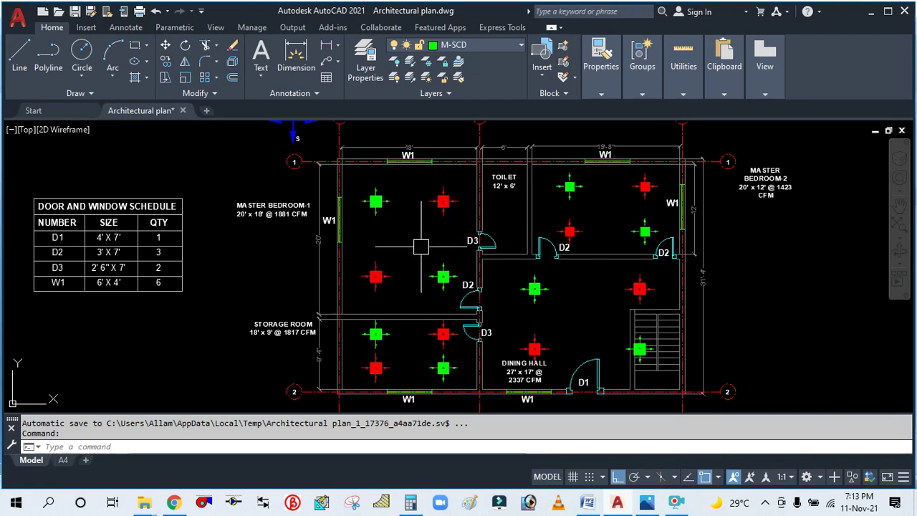
scroll(421, 247, "down", 2)
scroll(435, 250, "up", 2)
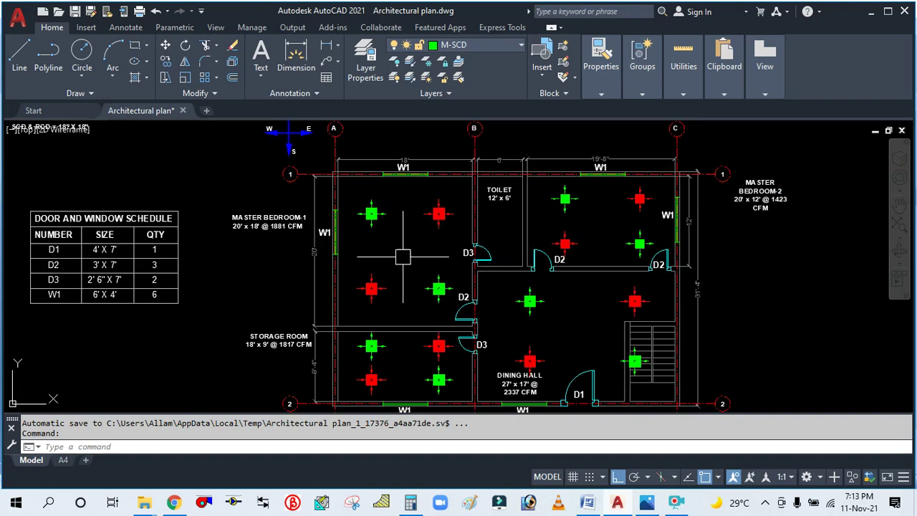
scroll(403, 256, "down", 2)
scroll(409, 275, "up", 2)
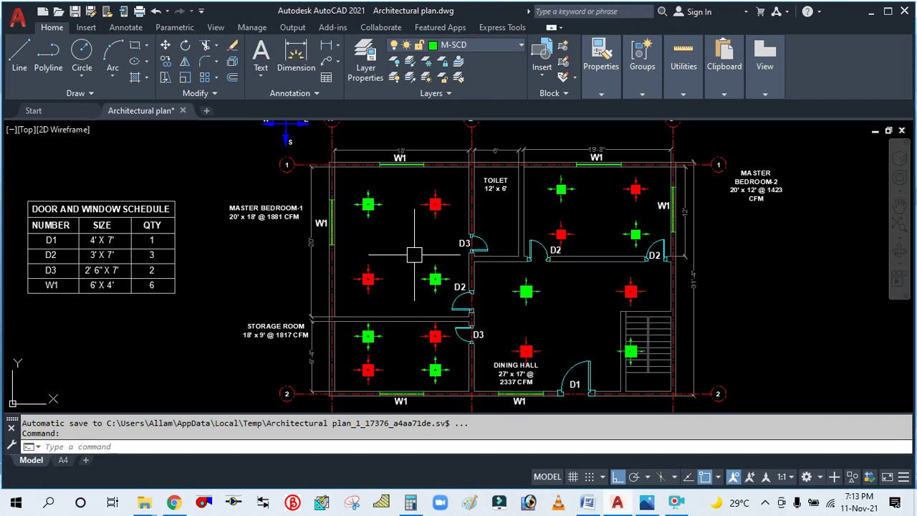
scroll(418, 248, "down", 2)
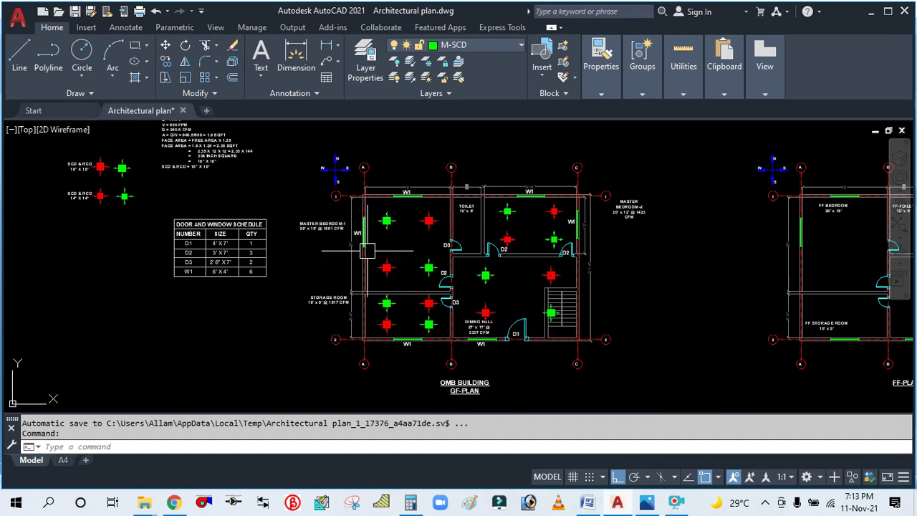
scroll(346, 176, "up", 2)
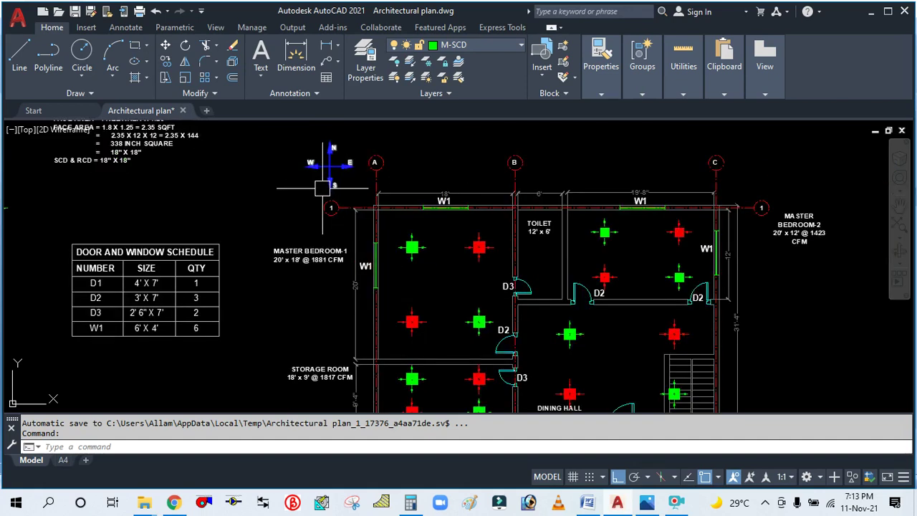
scroll(323, 188, "down", 2)
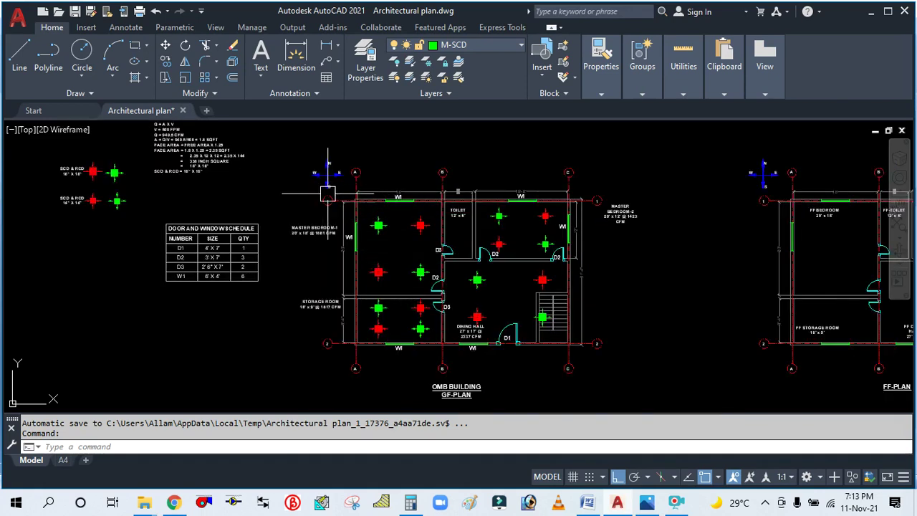
scroll(374, 268, "up", 2)
scroll(375, 200, "up", 2)
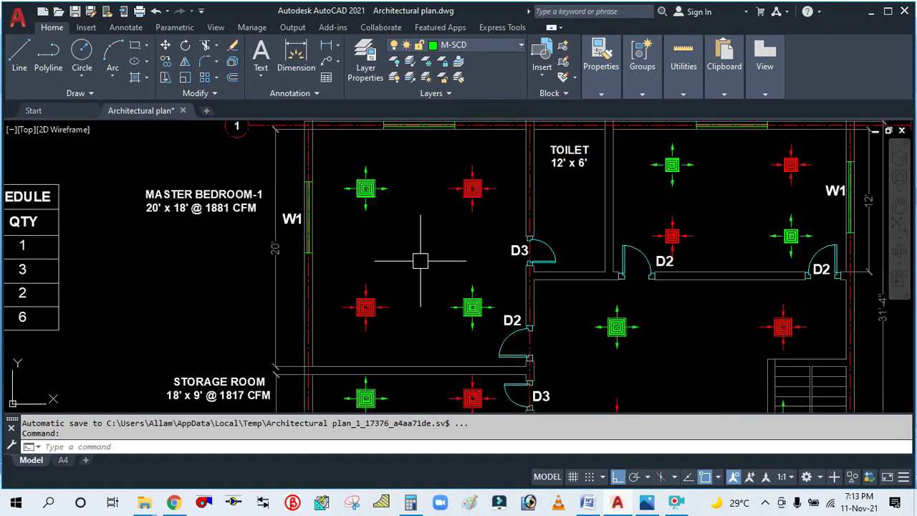
scroll(422, 263, "down", 2)
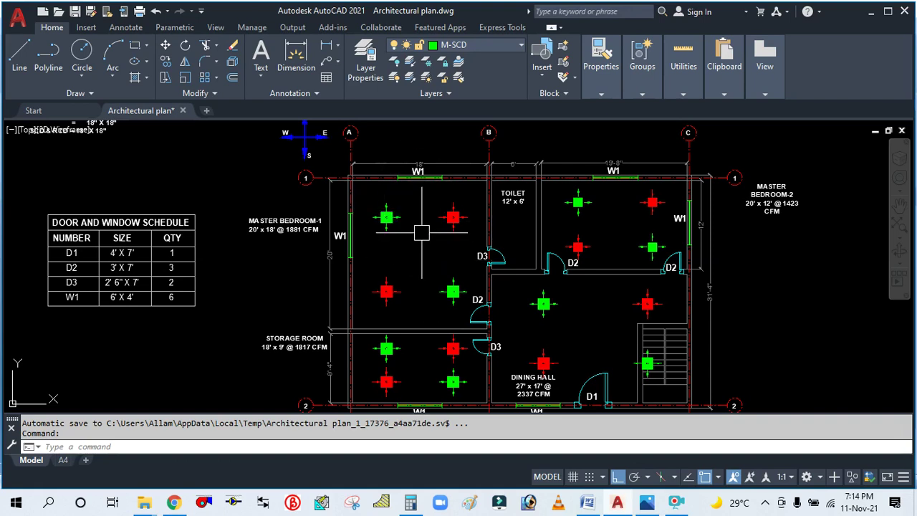
scroll(422, 232, "up", 2)
scroll(348, 200, "up", 2)
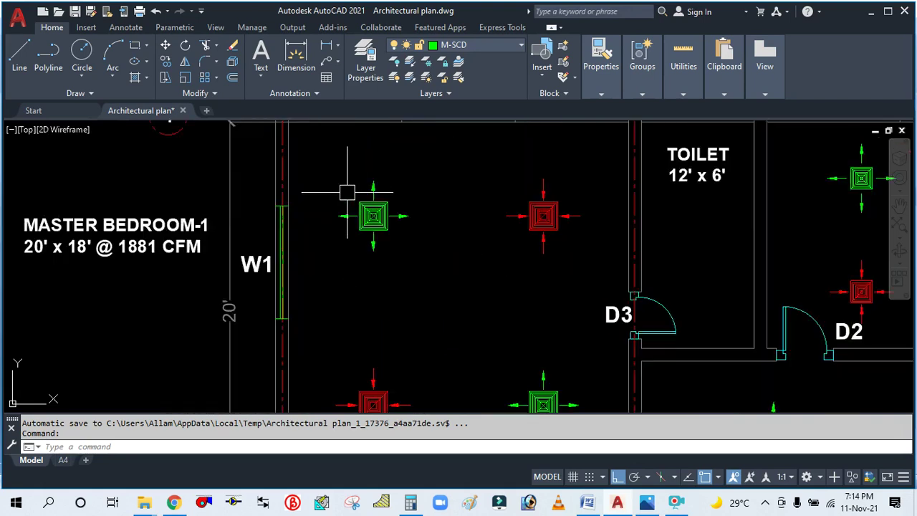
scroll(396, 195, "down", 2)
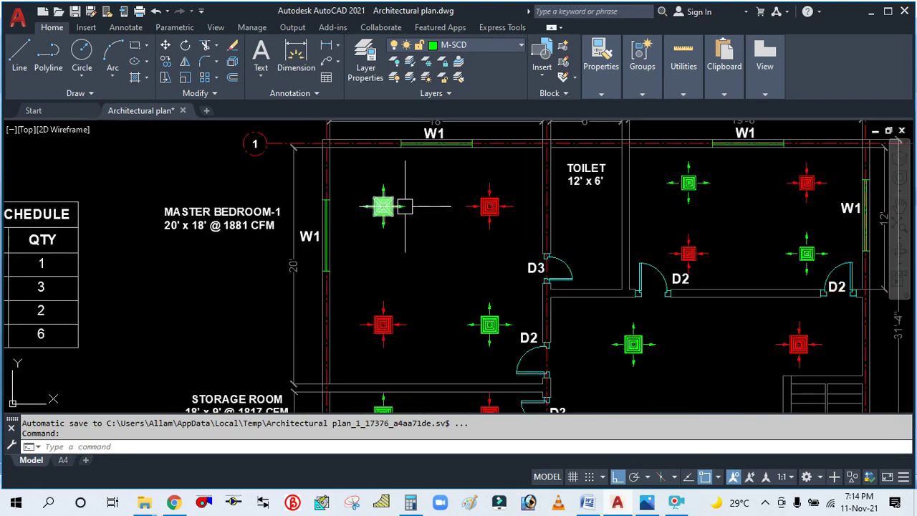
scroll(403, 199, "down", 2)
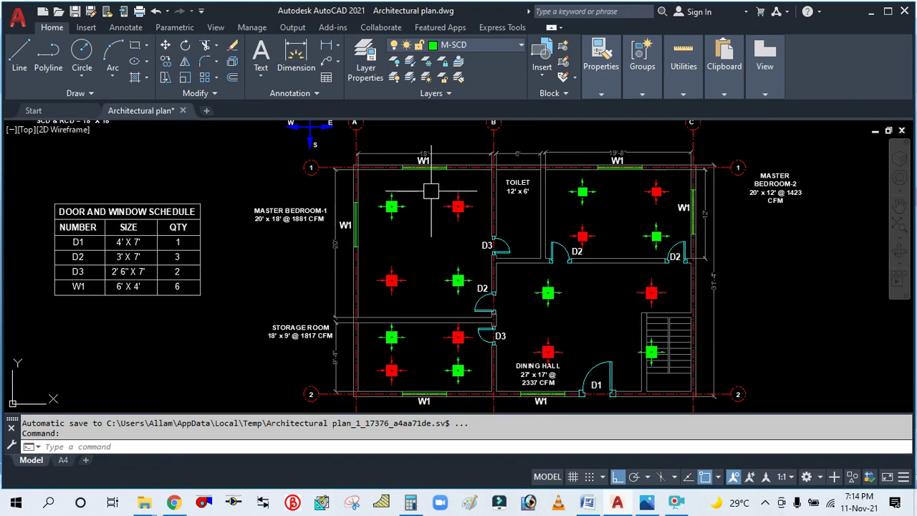
scroll(420, 198, "up", 2)
scroll(407, 205, "down", 2)
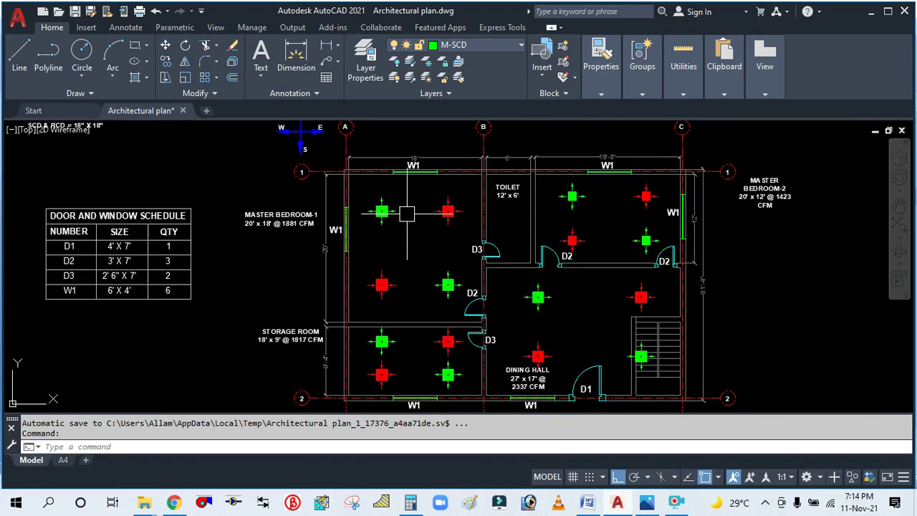